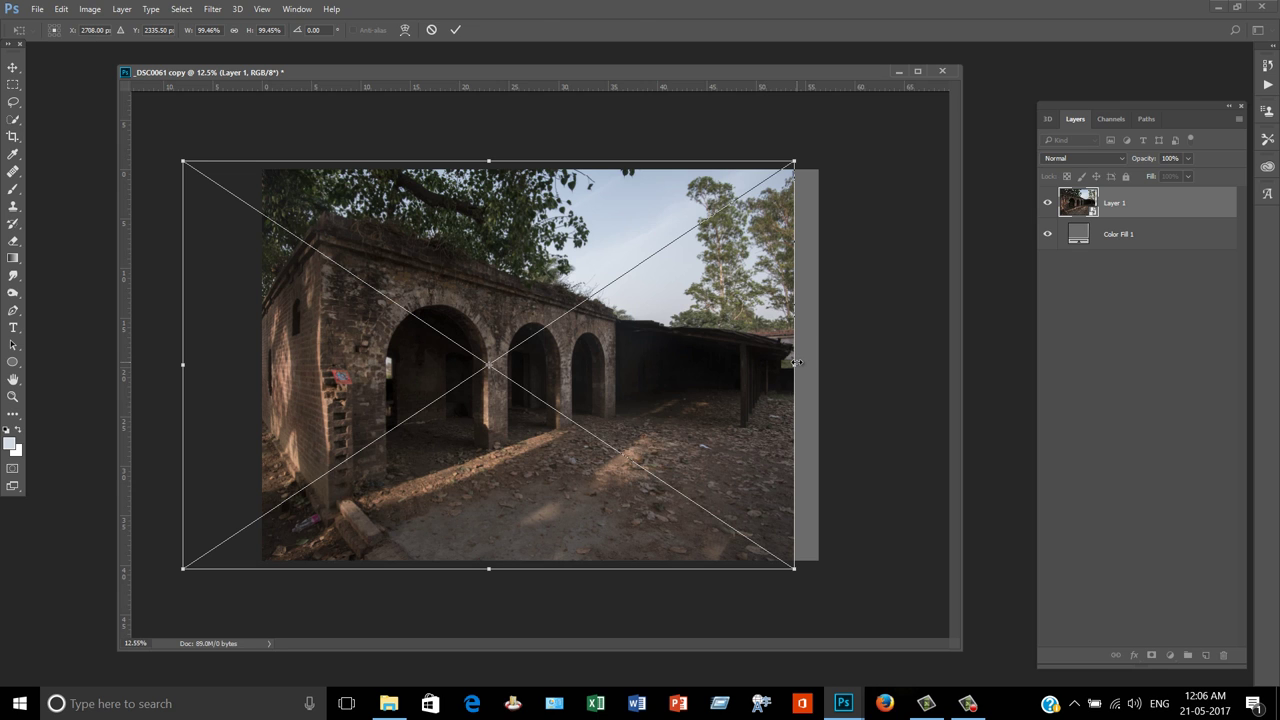
Apply the arcade photo's resize and duplicate the Blue channel into a Blue copy channel
{"action": "key", "text": "Return"}
{"action": "left_click", "coordinate": [1111, 119]}
{"action": "left_click", "coordinate": [1100, 200]}
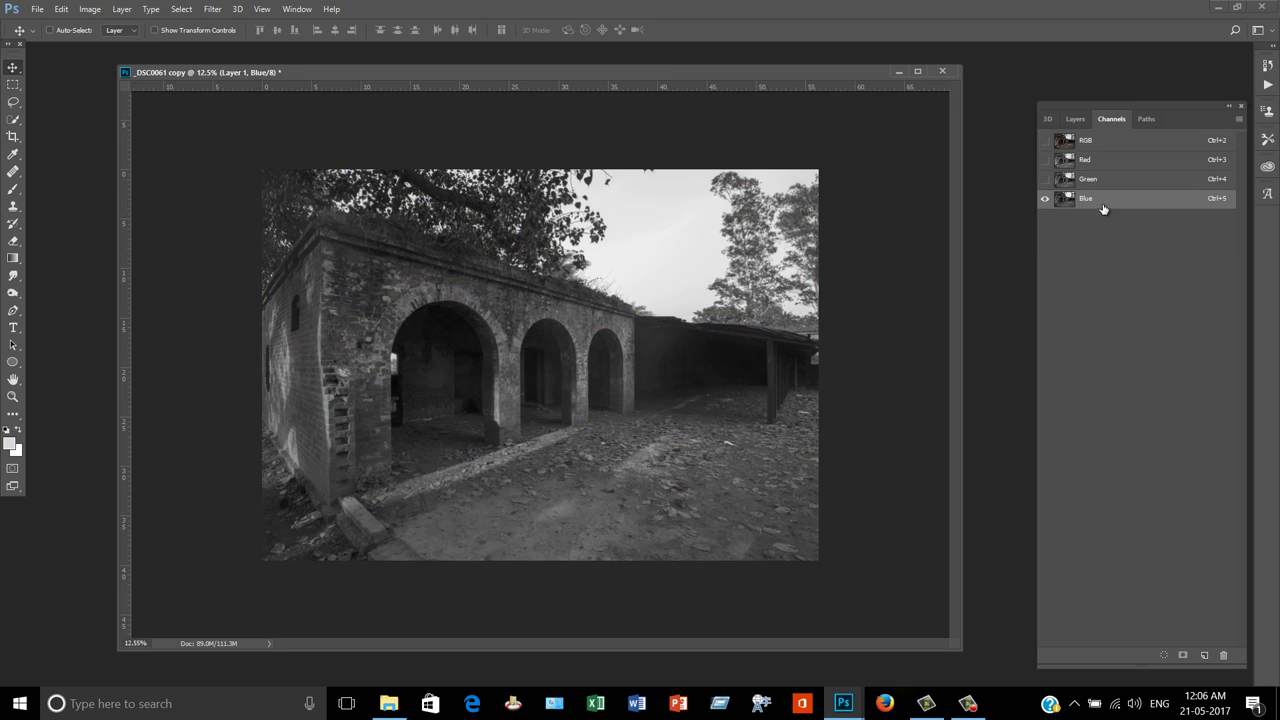
{"action": "left_click_drag", "start_coordinate": [1132, 208], "coordinate": [1204, 654]}
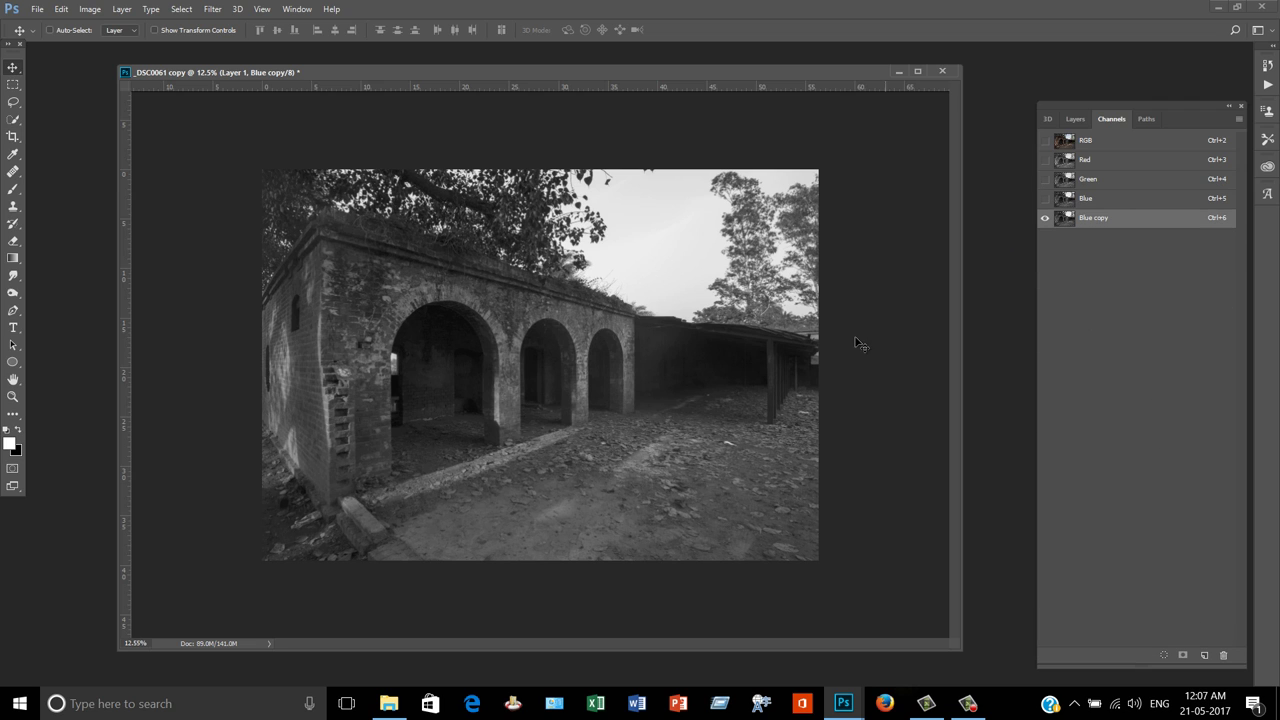
Boost the Blue copy channel's contrast with Levels, pushing darks to black and sky to white
{"action": "key", "text": "ctrl+l"}
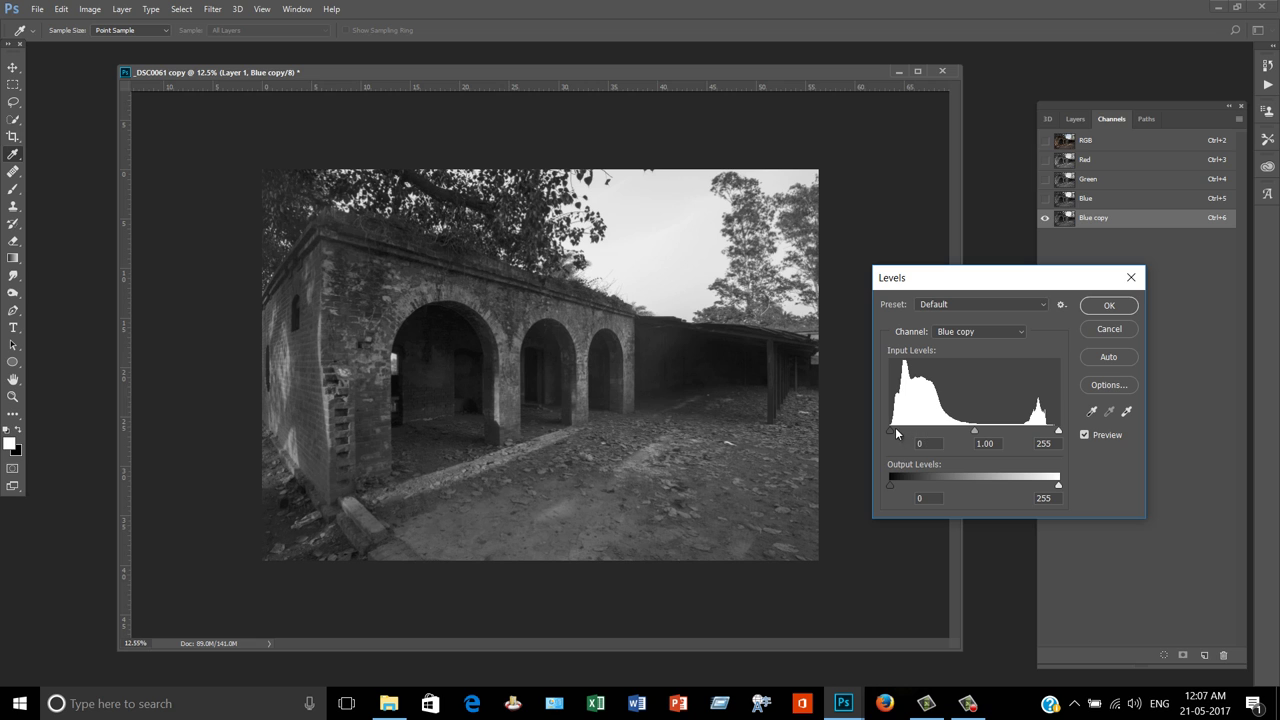
{"action": "left_click_drag", "start_coordinate": [978, 432], "coordinate": [1000, 433]}
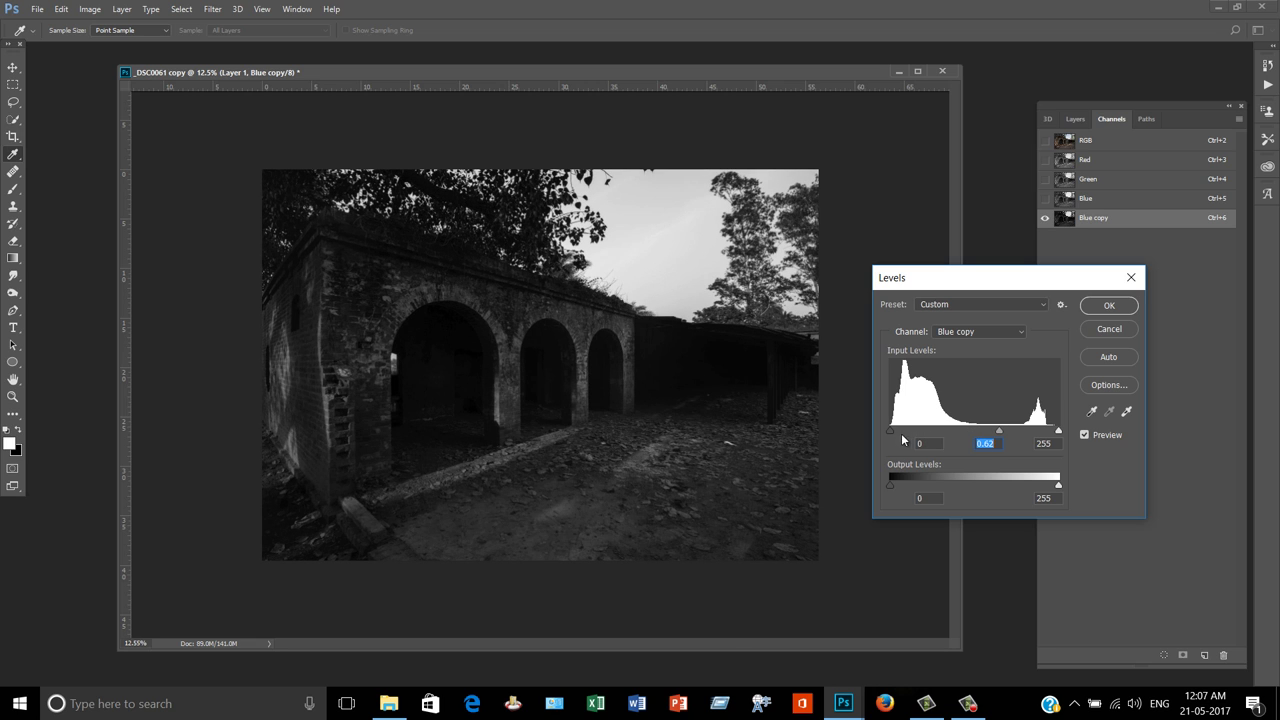
{"action": "left_click_drag", "start_coordinate": [891, 431], "coordinate": [948, 440]}
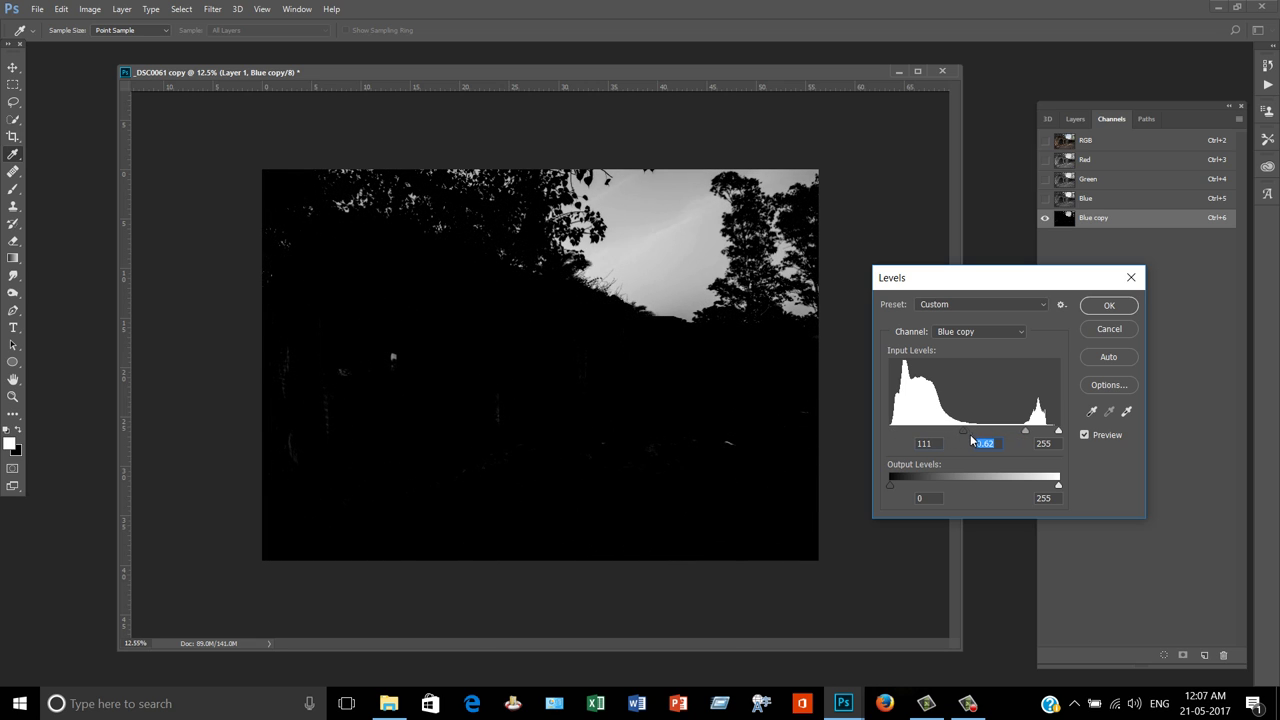
{"action": "left_click_drag", "start_coordinate": [1054, 432], "coordinate": [1034, 436]}
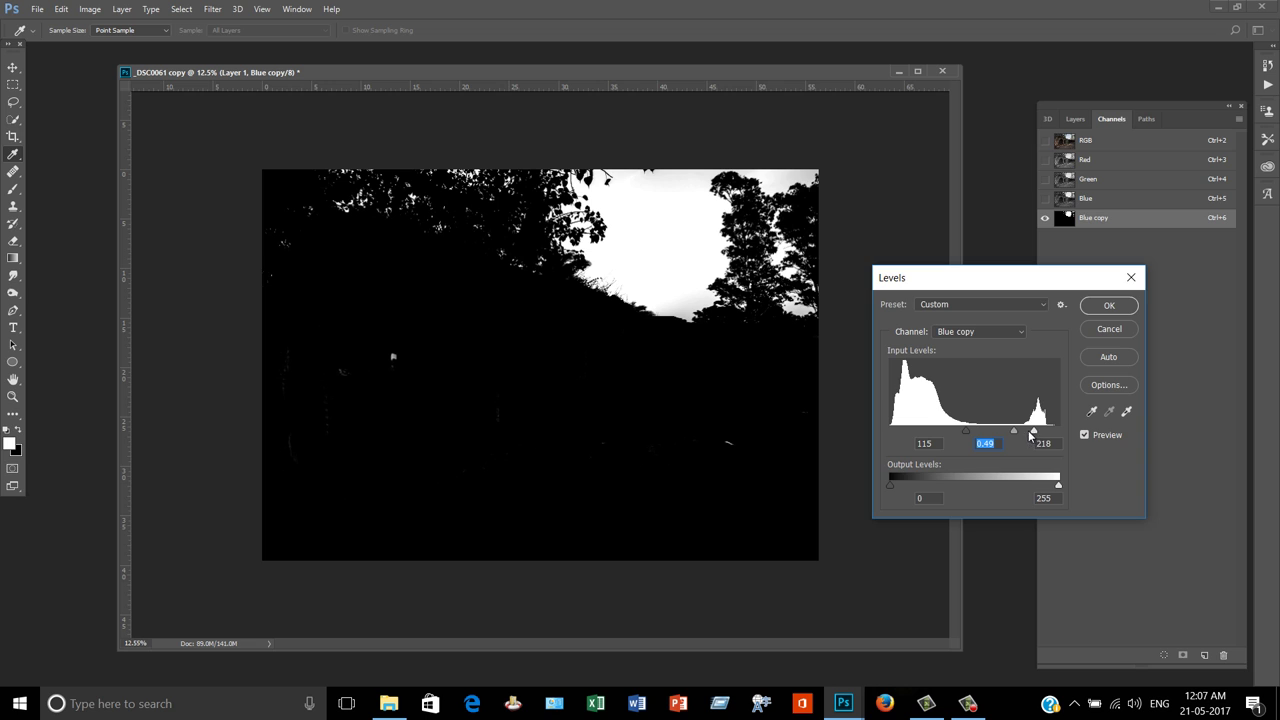
{"action": "key", "text": "Return"}
Load Blue copy as a selection and add an inverted Layer 1 mask hiding the sky
{"action": "left_click", "coordinate": [1064, 217], "text": "ctrl"}
{"action": "left_click", "coordinate": [1075, 119]}
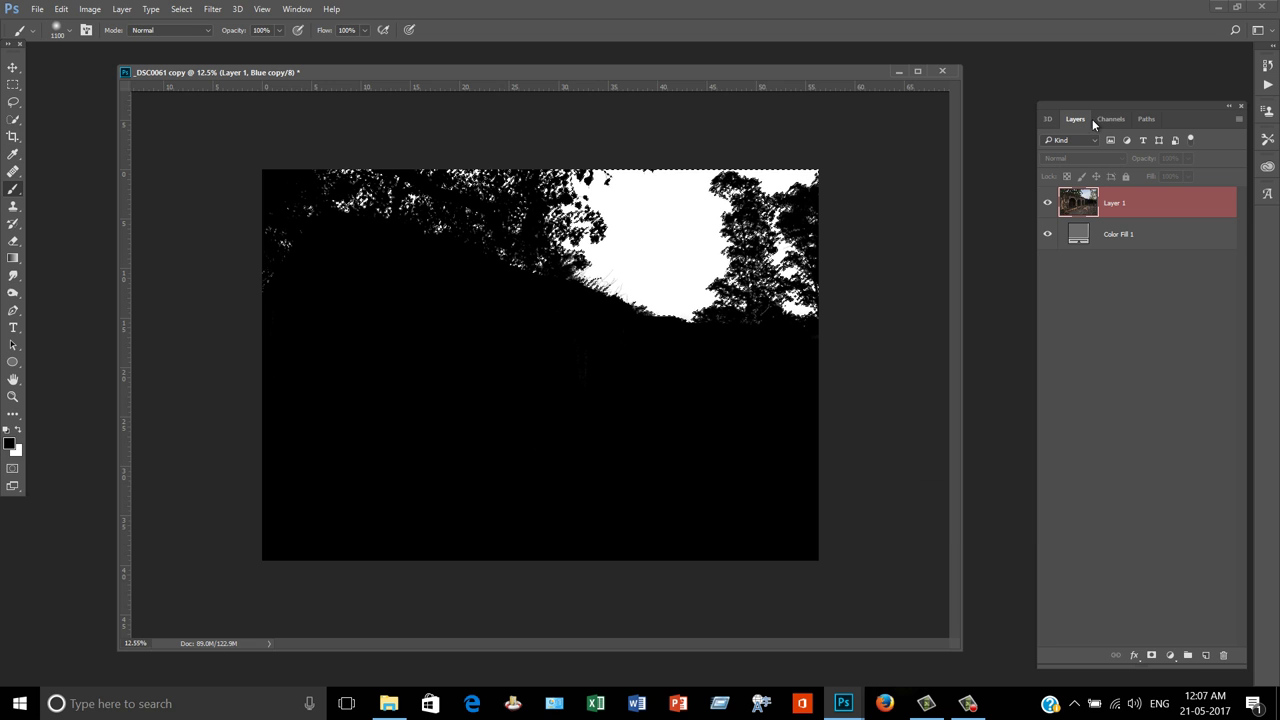
{"action": "left_click", "coordinate": [1151, 655]}
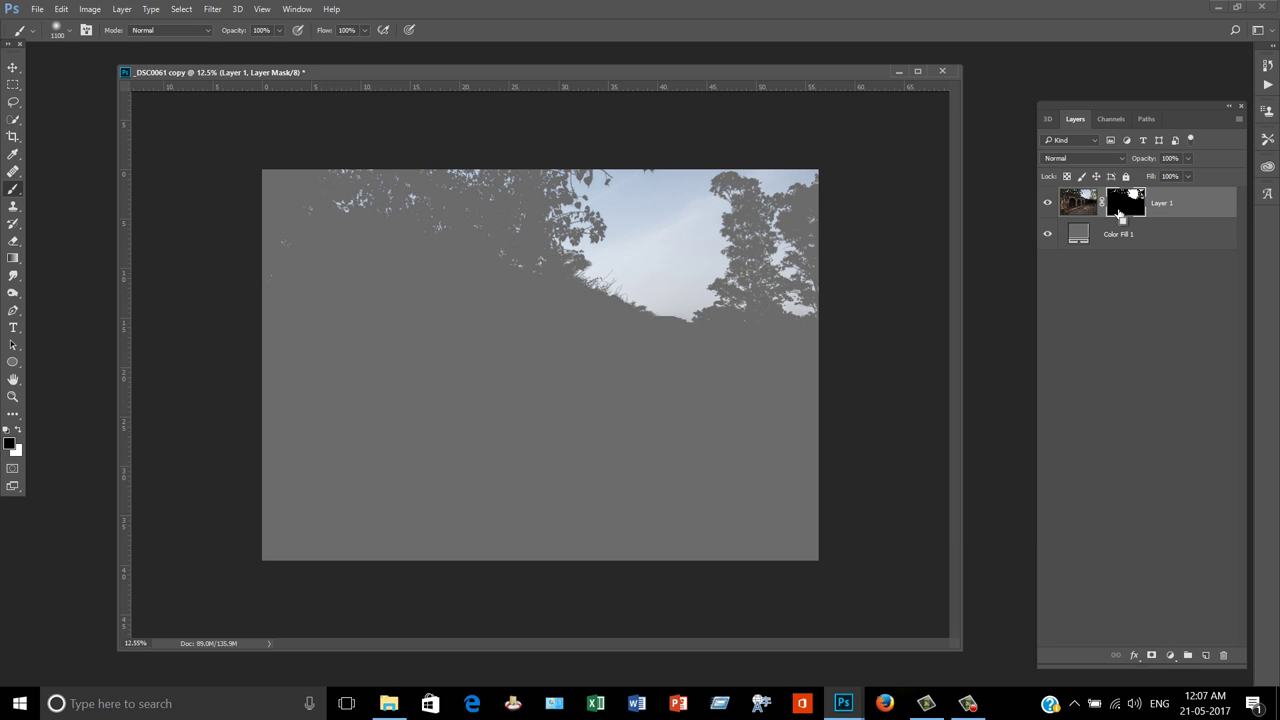
{"action": "key", "text": "ctrl+i"}
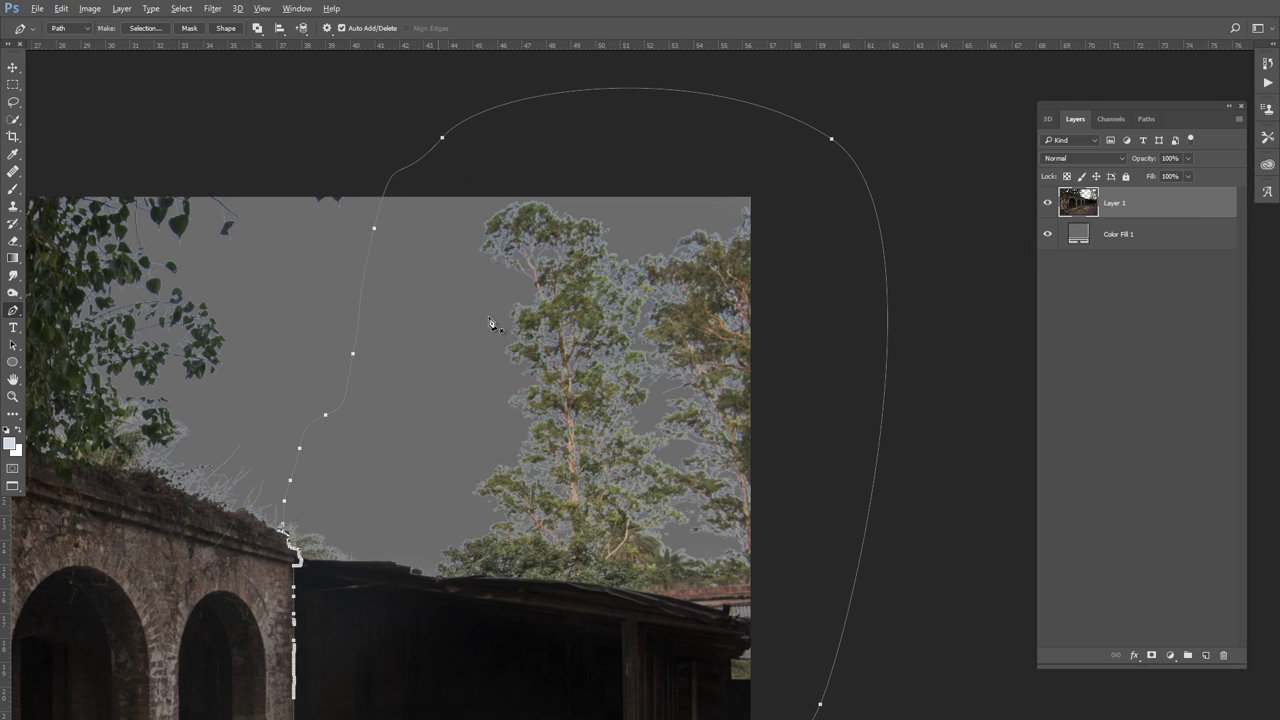
Convert the pen path to a selection and add an inverted Layer 1 mask hiding the right-hand shed
{"action": "scroll", "coordinate": [490, 322], "scroll_direction": "down", "scroll_amount": 3}
{"action": "scroll", "coordinate": [537, 323], "scroll_direction": "up", "scroll_amount": 1}
{"action": "right_click", "coordinate": [644, 320]}
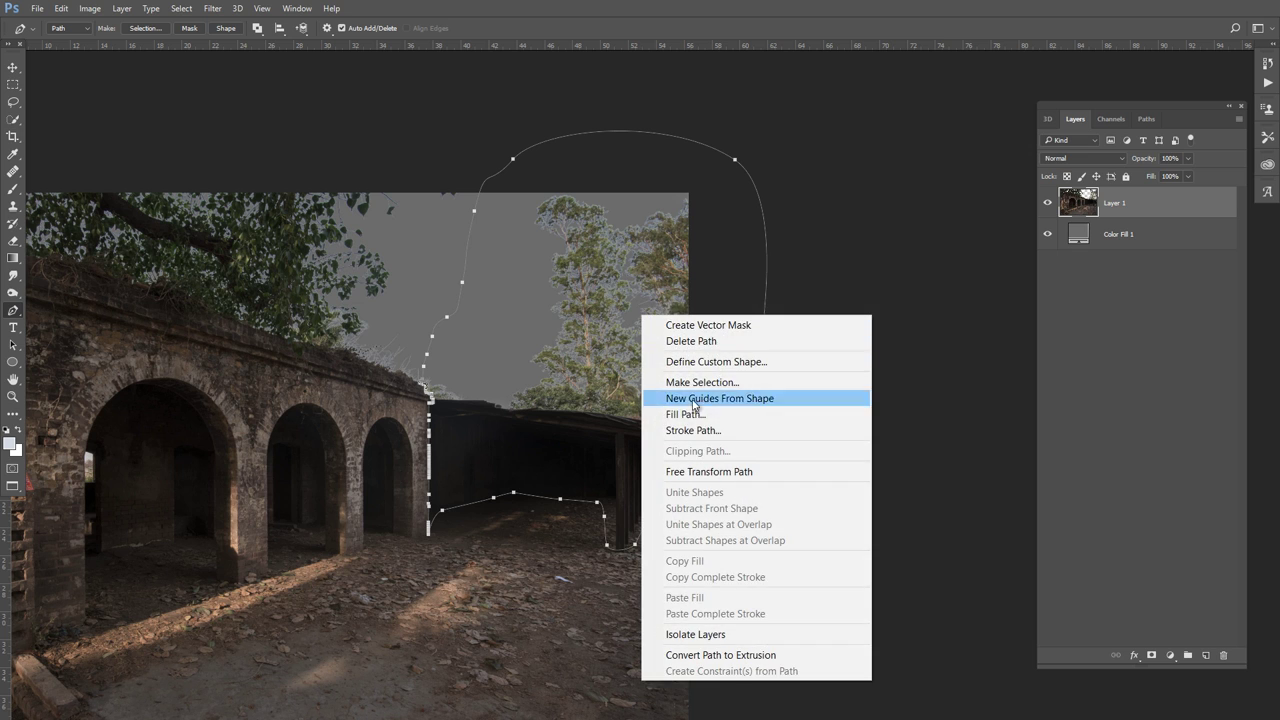
{"action": "left_click", "coordinate": [700, 384]}
{"action": "left_click", "coordinate": [714, 206]}
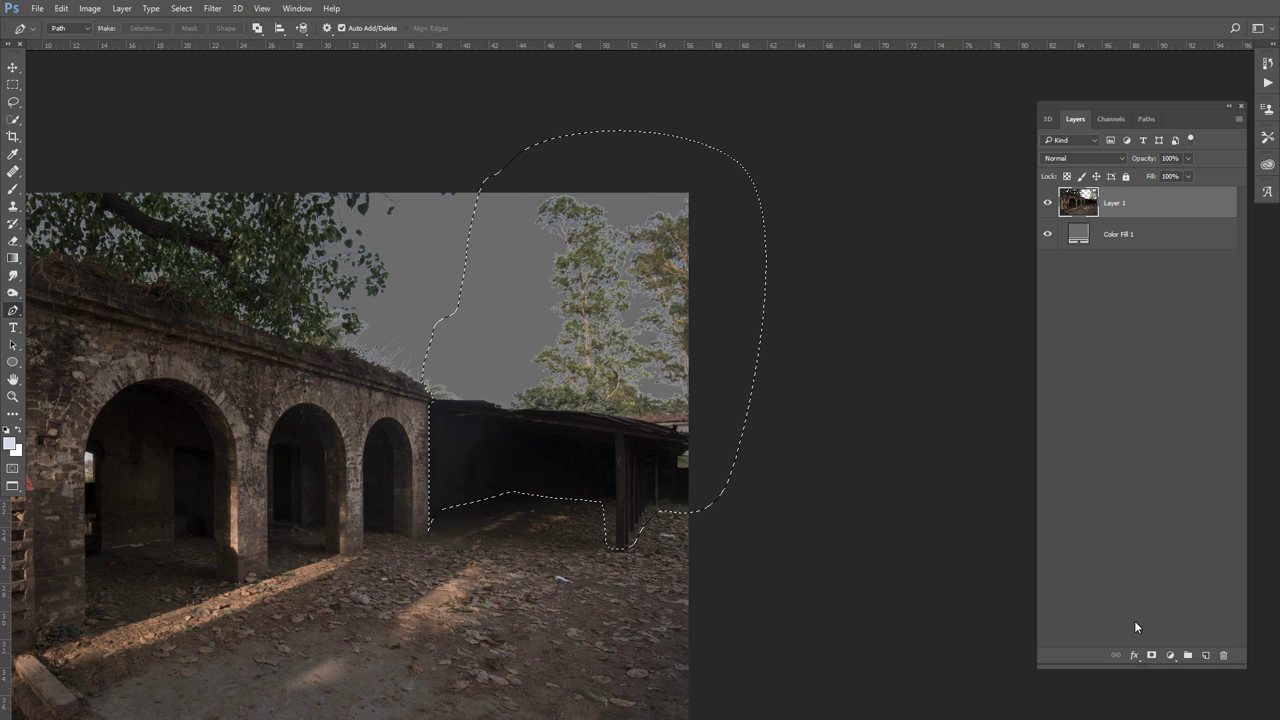
{"action": "left_click", "coordinate": [1151, 655]}
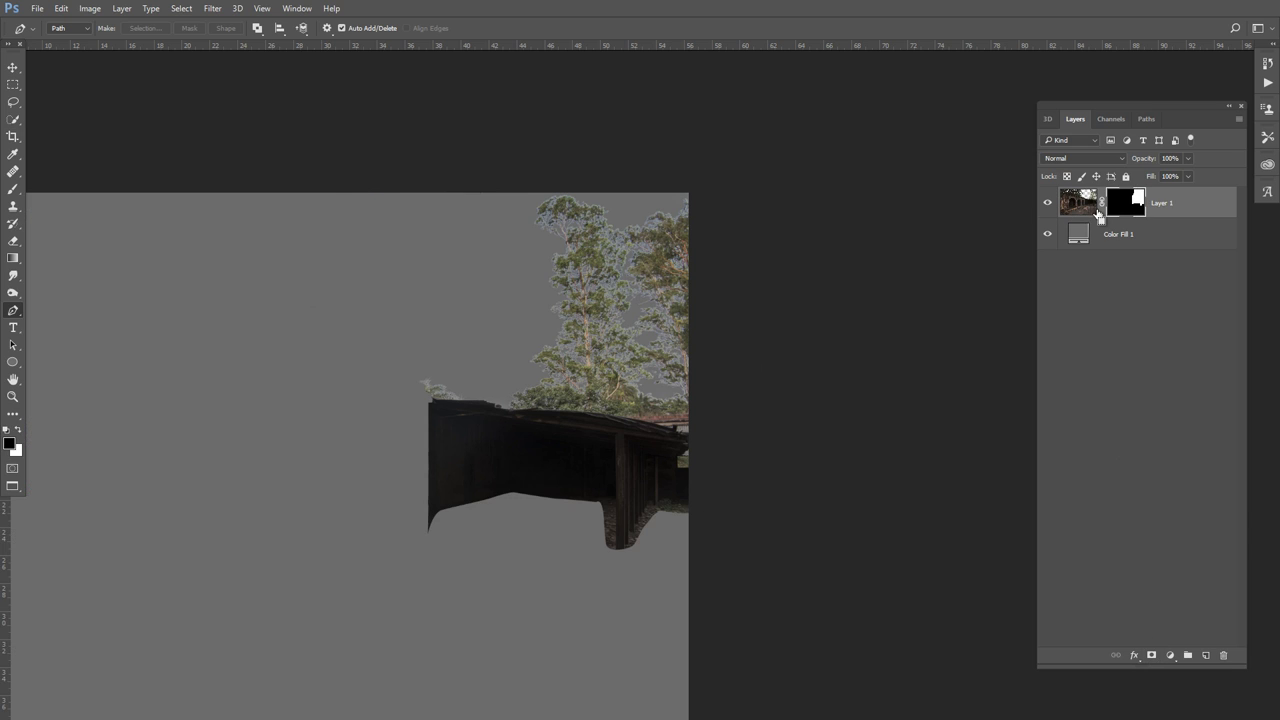
{"action": "key", "text": "ctrl+i"}
{"action": "scroll", "coordinate": [537, 420], "scroll_direction": "down", "scroll_amount": 2}
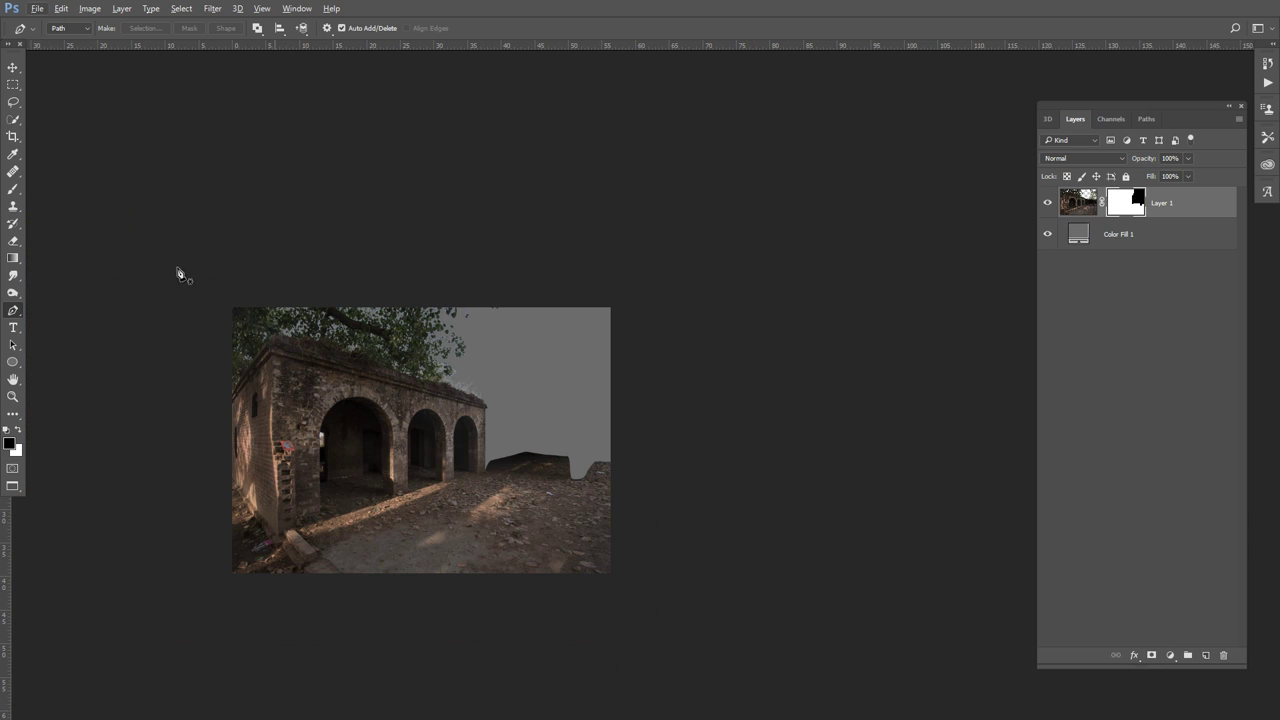
{"action": "left_click", "coordinate": [17, 72]}
{"action": "scroll", "coordinate": [446, 386], "scroll_direction": "up", "scroll_amount": 1}
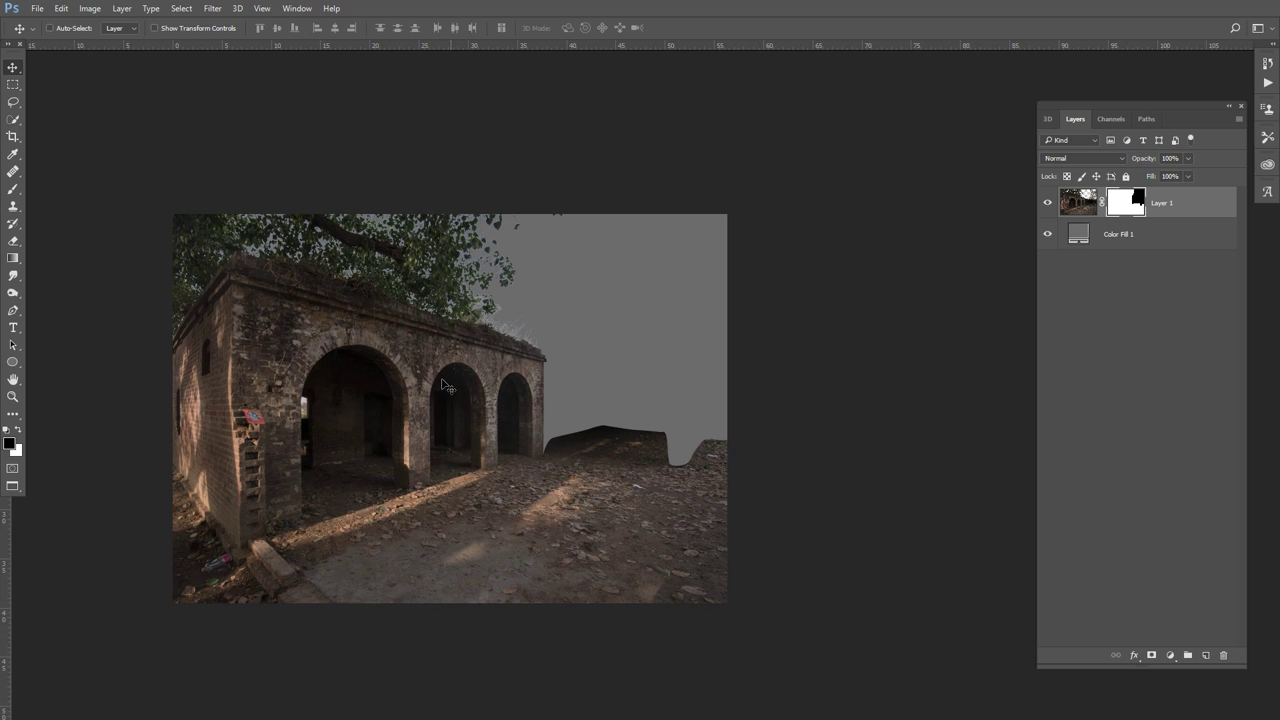
{"action": "scroll", "coordinate": [433, 385], "scroll_direction": "down", "scroll_amount": 1}
Drag the red-brick arcade photo into _DSC0061 as Layer 2 and close its original document
{"action": "key", "text": "f"}
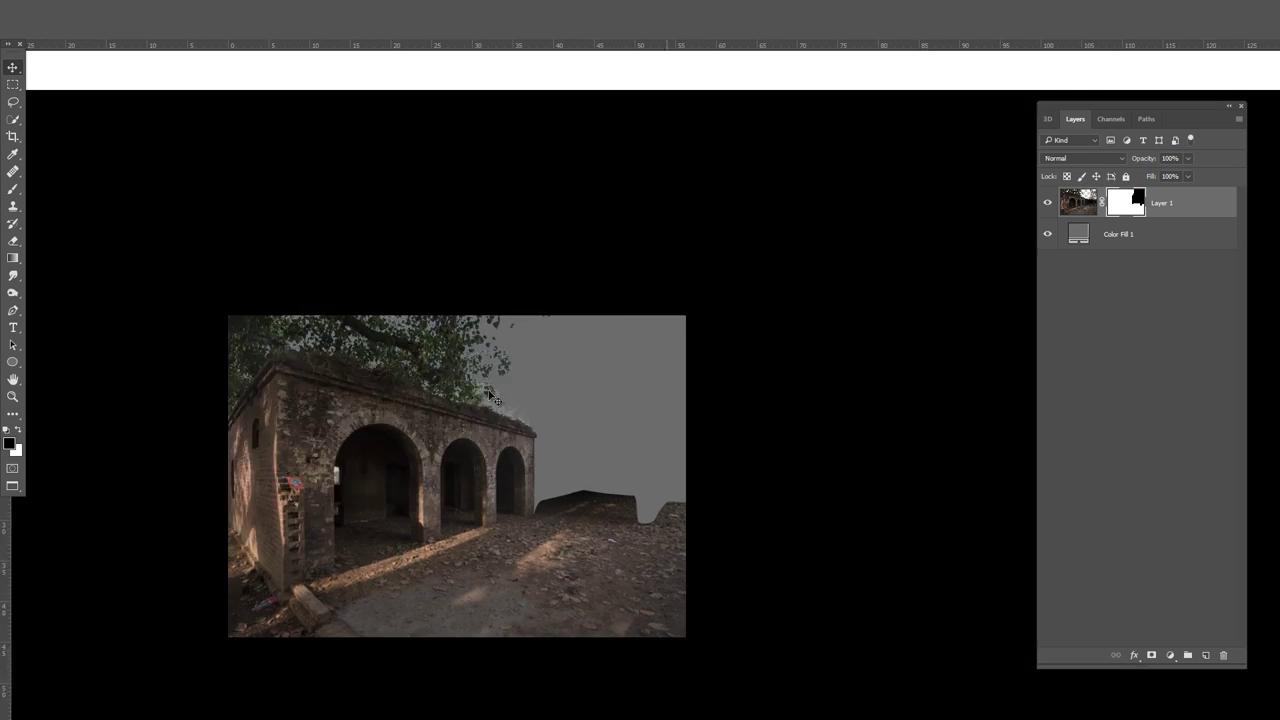
{"action": "key", "text": "f"}
{"action": "key", "text": "ctrl+Tab"}
{"action": "left_click_drag", "start_coordinate": [757, 400], "coordinate": [768, 397]}
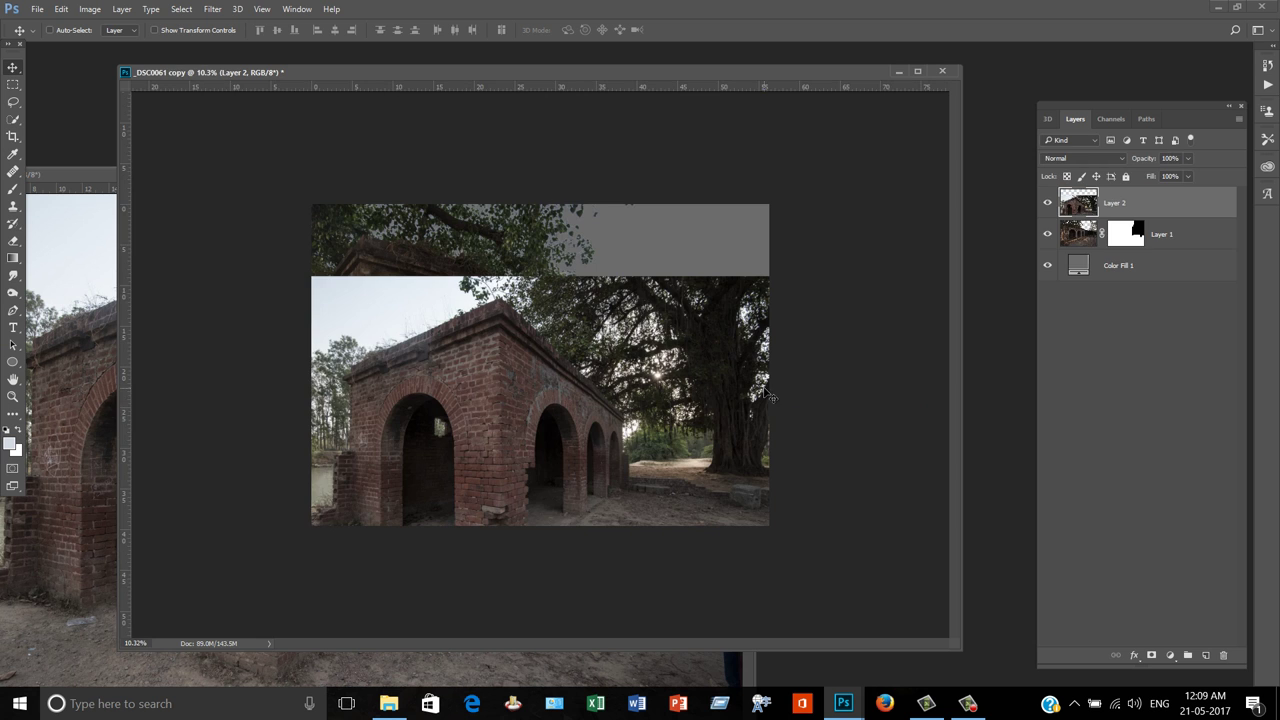
{"action": "left_click", "coordinate": [97, 367]}
{"action": "left_click", "coordinate": [736, 175]}
{"action": "left_click", "coordinate": [627, 268]}
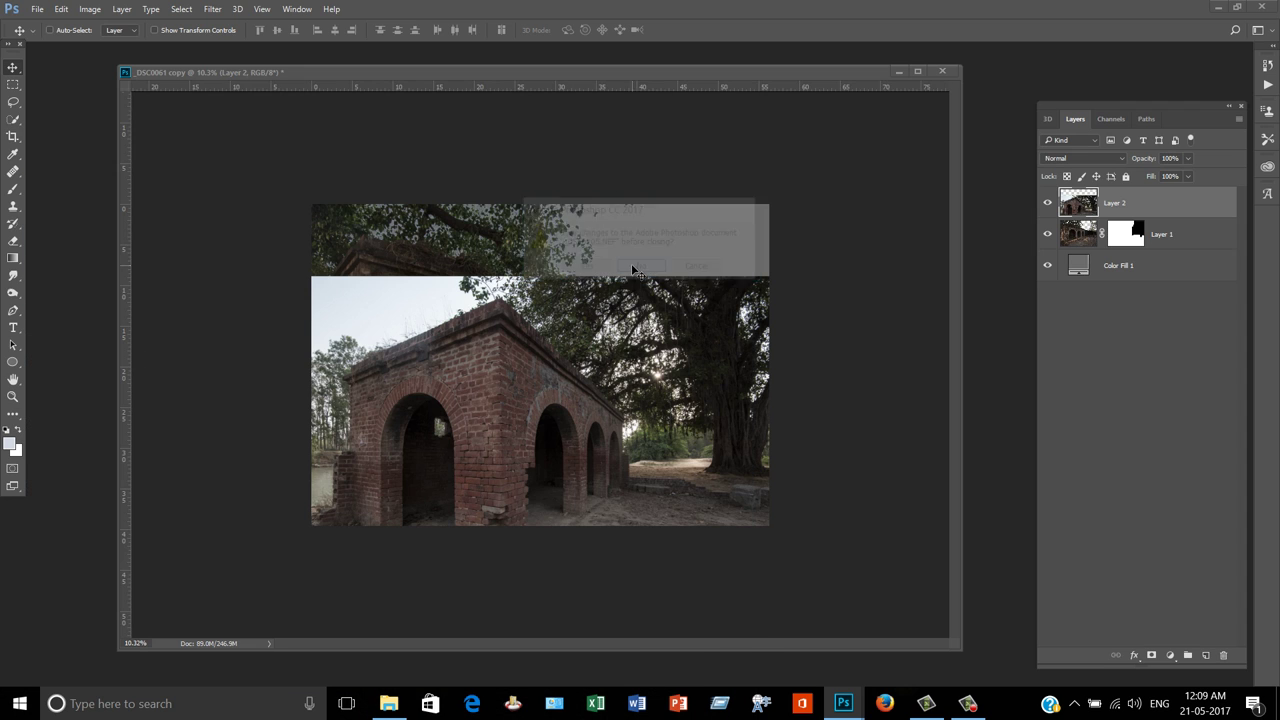
{"action": "key", "text": "f"}
Scale Layer 2 down to about 53% and shift it left
{"action": "key", "text": "ctrl+t"}
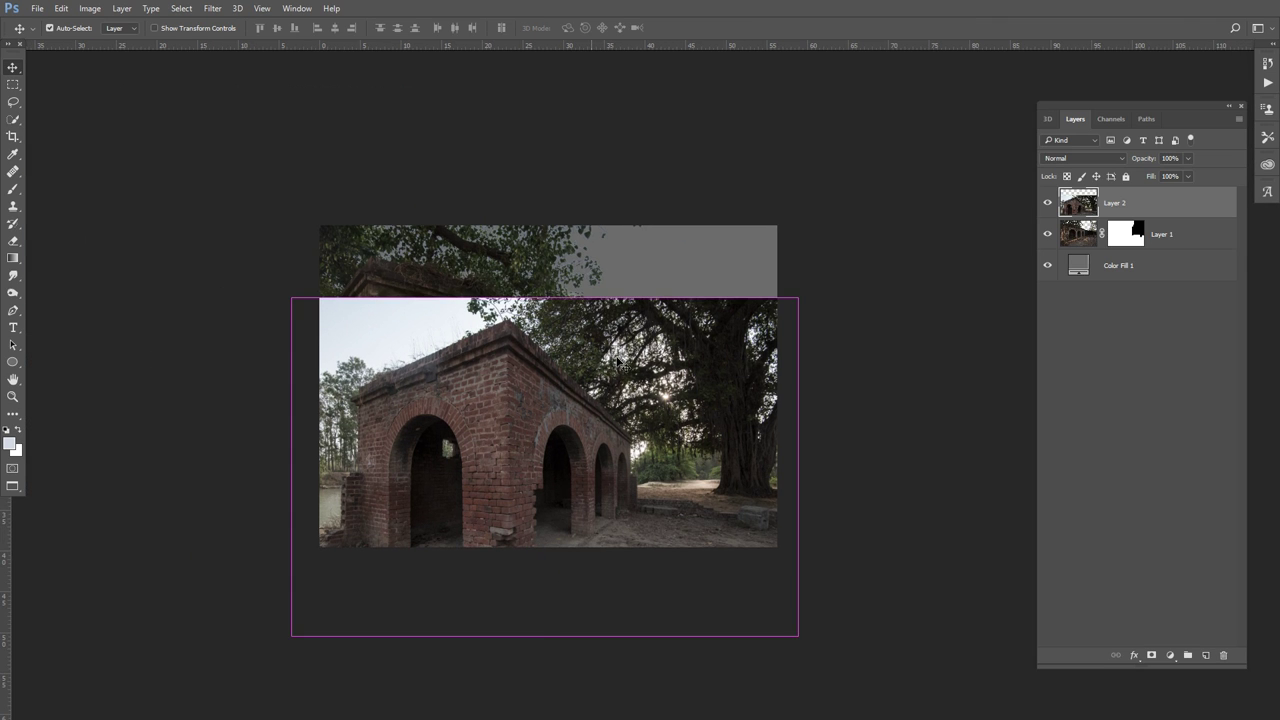
{"action": "mouse_move", "coordinate": [795, 299]}
{"action": "left_mouse_down"}
{"action": "mouse_move", "coordinate": [717, 342]}
{"action": "mouse_move", "coordinate": [700, 368]}
{"action": "left_mouse_up"}
{"action": "left_click_drag", "start_coordinate": [641, 425], "coordinate": [750, 352]}
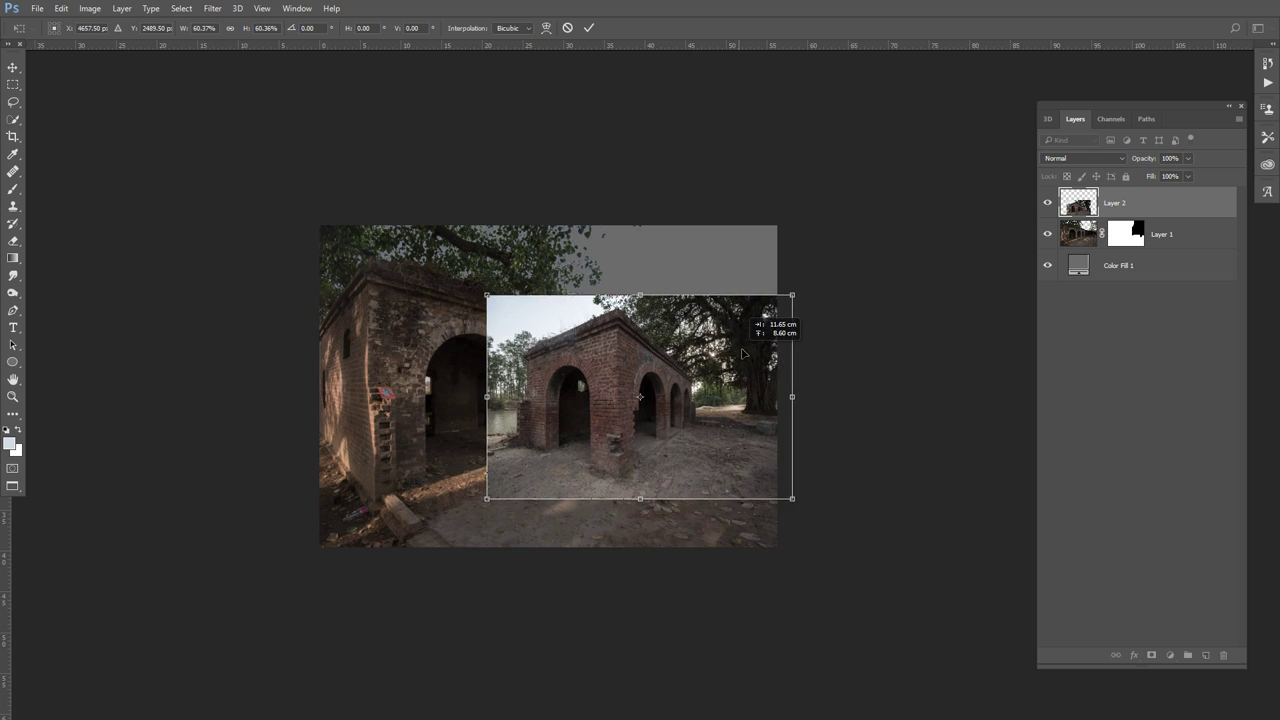
{"action": "mouse_move", "coordinate": [801, 315]}
{"action": "left_mouse_down"}
{"action": "mouse_move", "coordinate": [786, 308]}
{"action": "mouse_move", "coordinate": [727, 373]}
{"action": "left_mouse_up"}
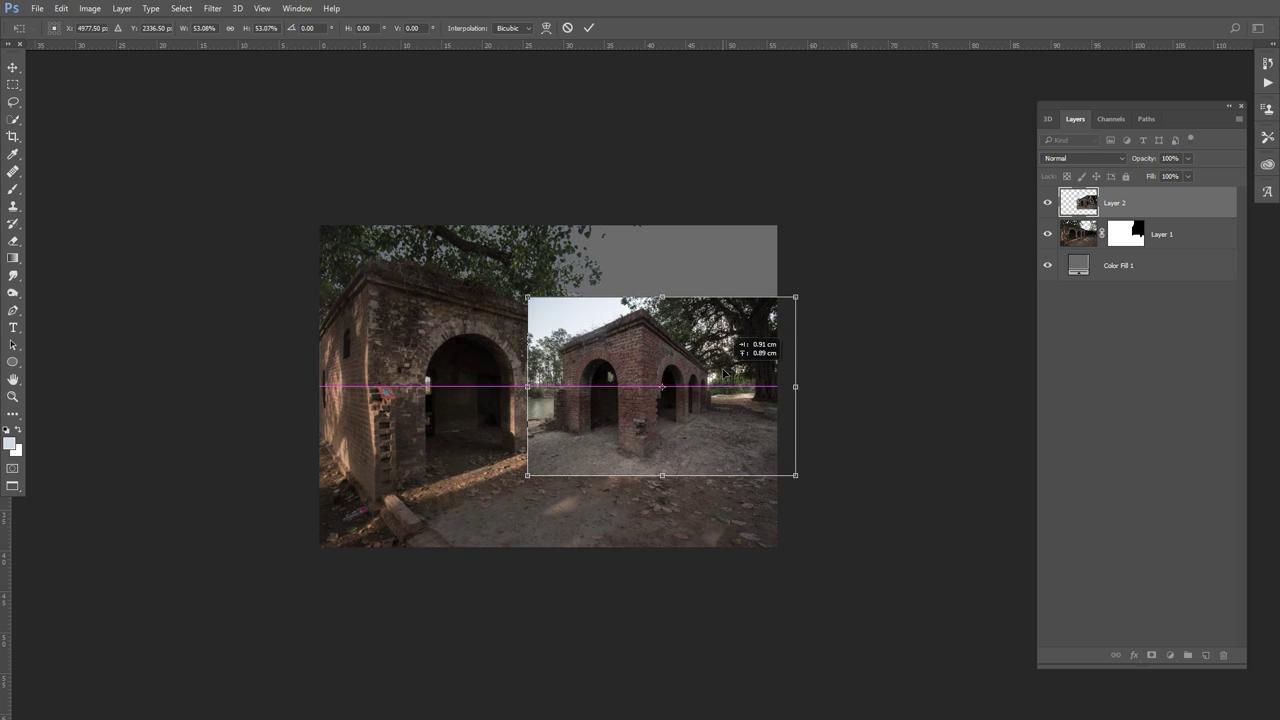
{"action": "key", "text": "Return"}
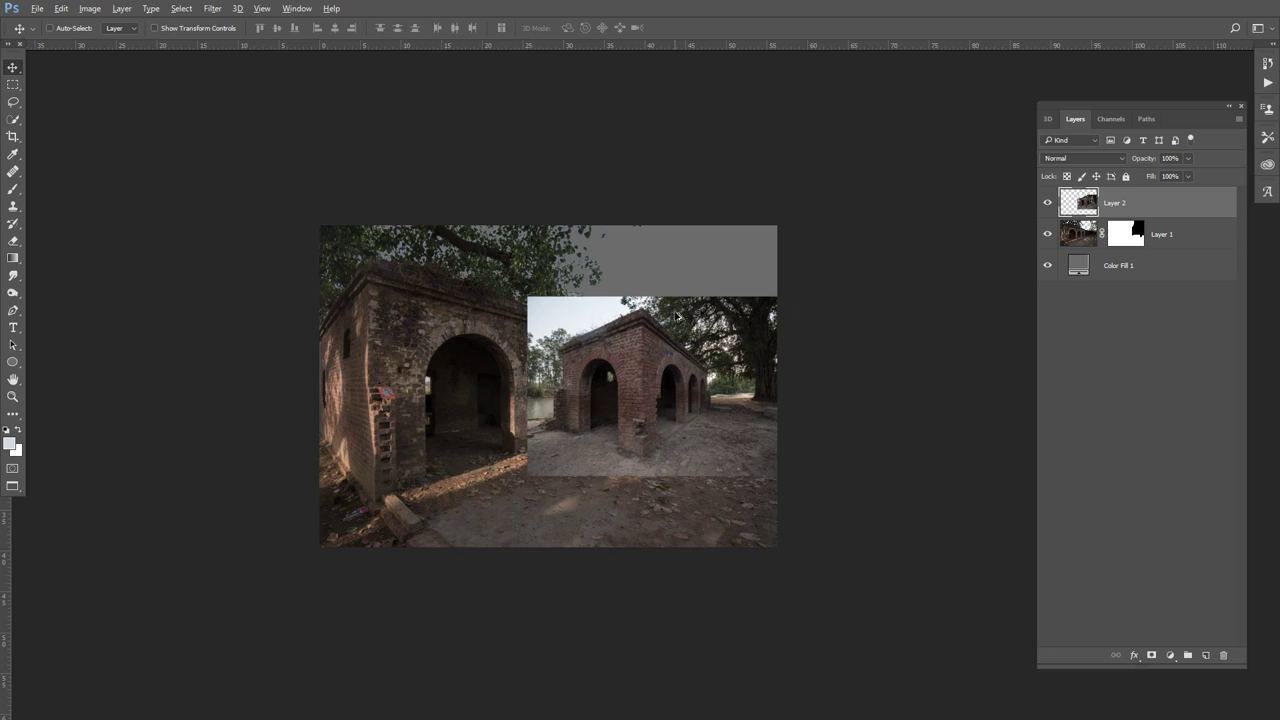
{"action": "scroll", "coordinate": [677, 316], "scroll_direction": "up", "scroll_amount": 2}
{"action": "scroll", "coordinate": [655, 325], "scroll_direction": "up", "scroll_amount": 2}
{"action": "scroll", "coordinate": [655, 325], "scroll_direction": "up", "scroll_amount": 2}
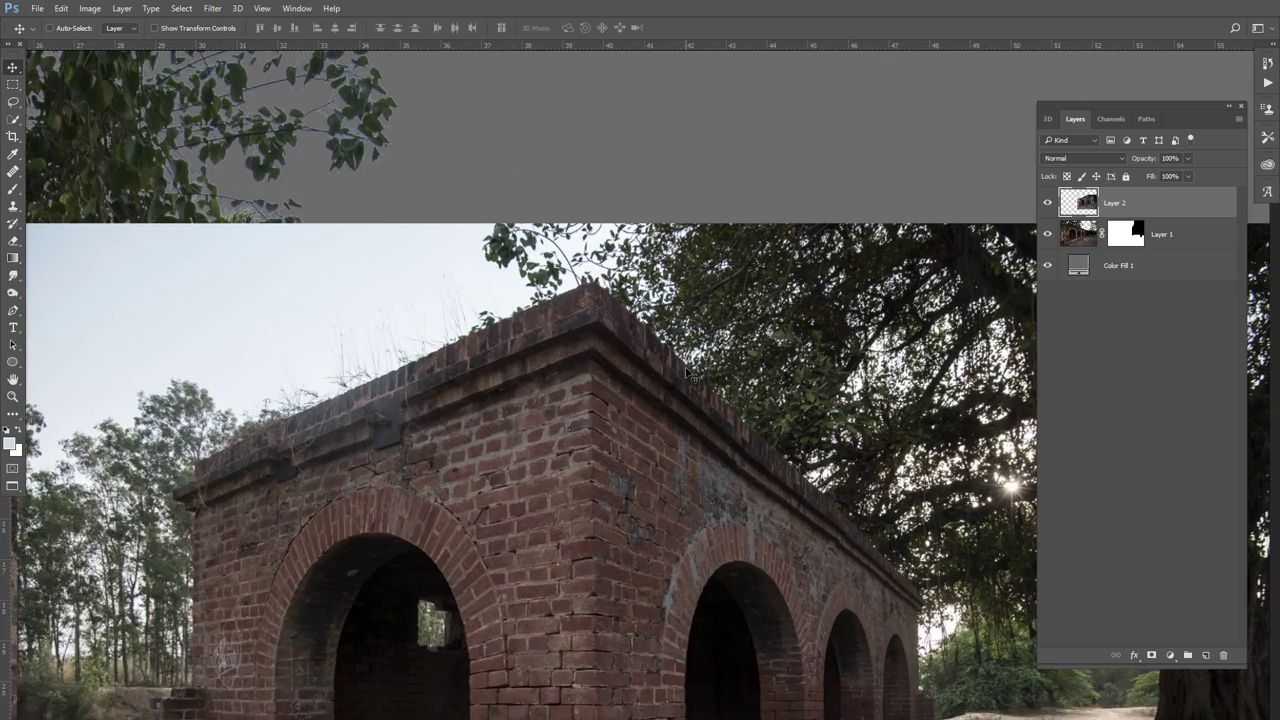
{"action": "scroll", "coordinate": [655, 325], "scroll_direction": "up", "scroll_amount": 1}
{"action": "scroll", "coordinate": [720, 258], "scroll_direction": "down", "scroll_amount": 3}
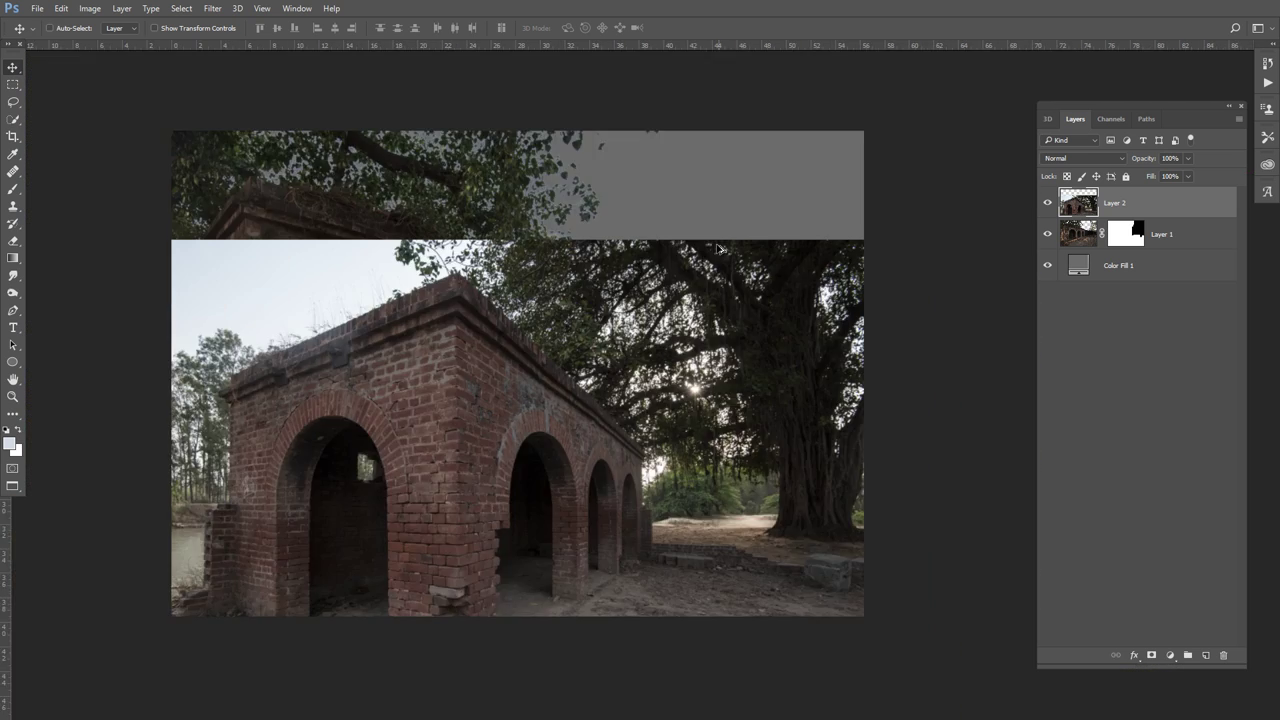
{"action": "scroll", "coordinate": [720, 258], "scroll_direction": "down", "scroll_amount": 2}
Convert Layer 2 to a Smart Object and rescale it to about 62%
{"action": "right_click", "coordinate": [1148, 205]}
{"action": "left_click", "coordinate": [868, 292]}
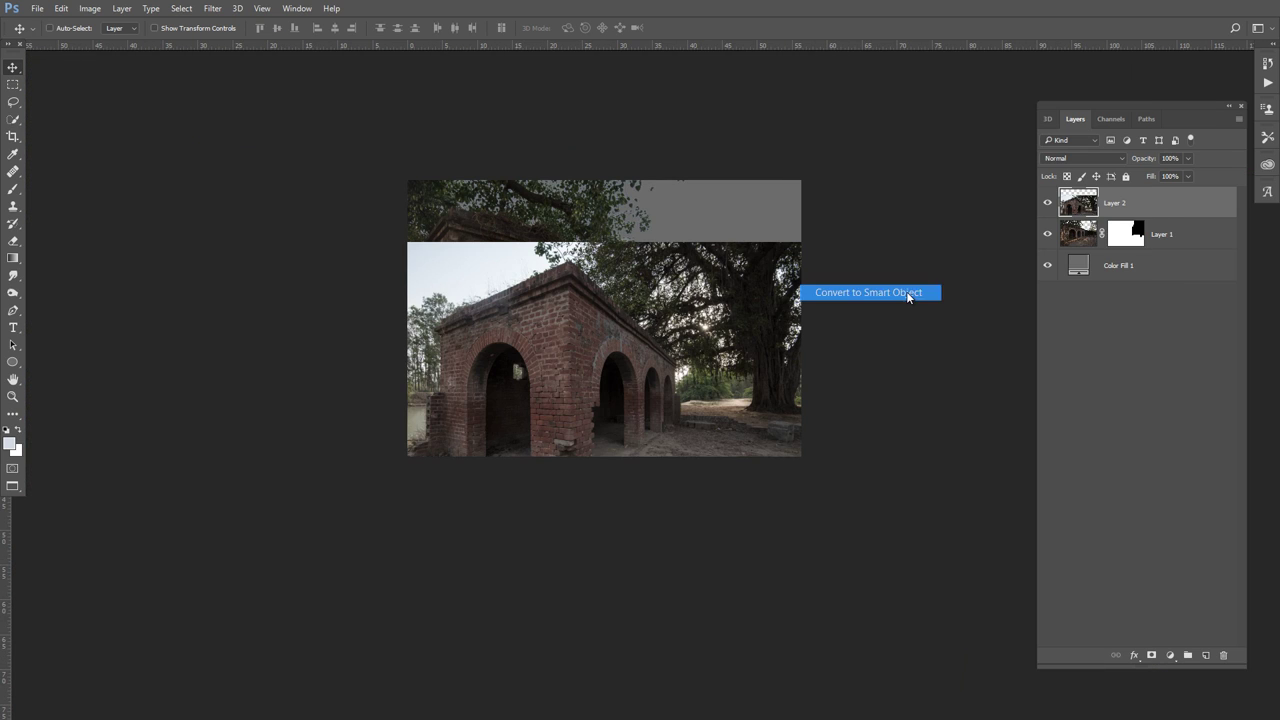
{"action": "key", "text": "ctrl+t"}
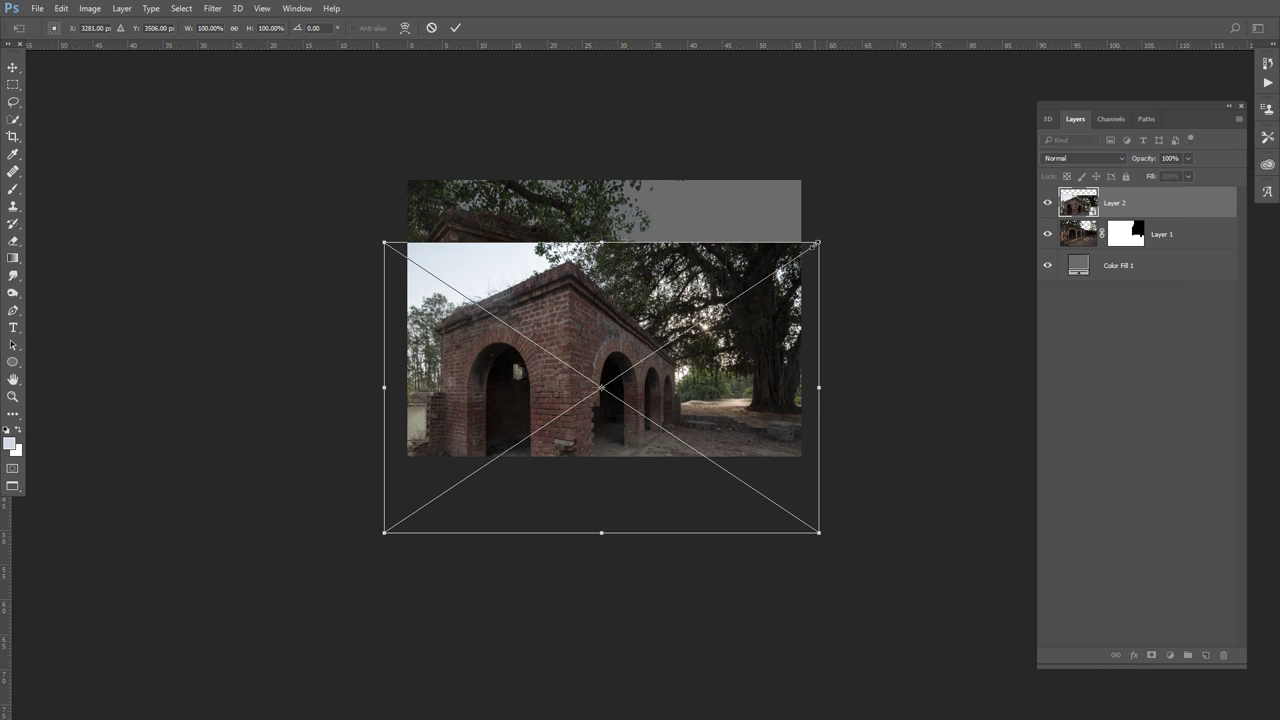
{"action": "left_click_drag", "start_coordinate": [816, 243], "coordinate": [795, 310]}
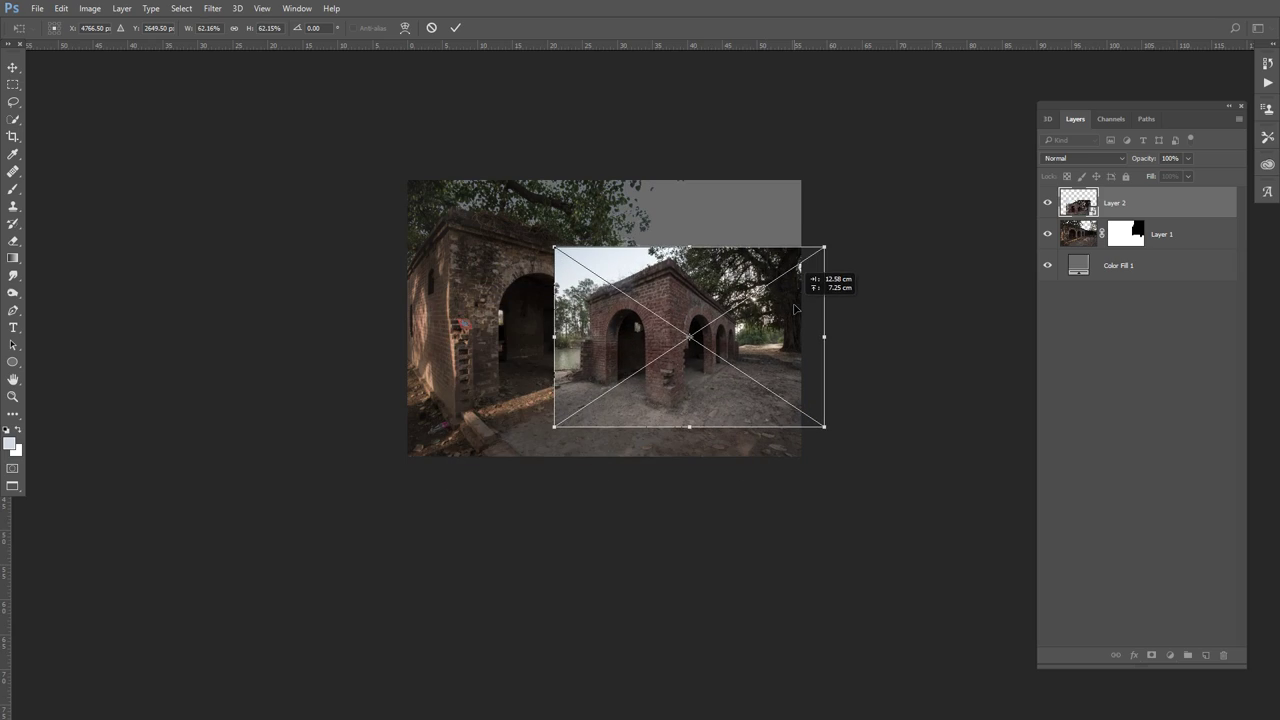
{"action": "key", "text": "Return"}
{"action": "scroll", "coordinate": [740, 300], "scroll_direction": "up", "scroll_amount": 5}
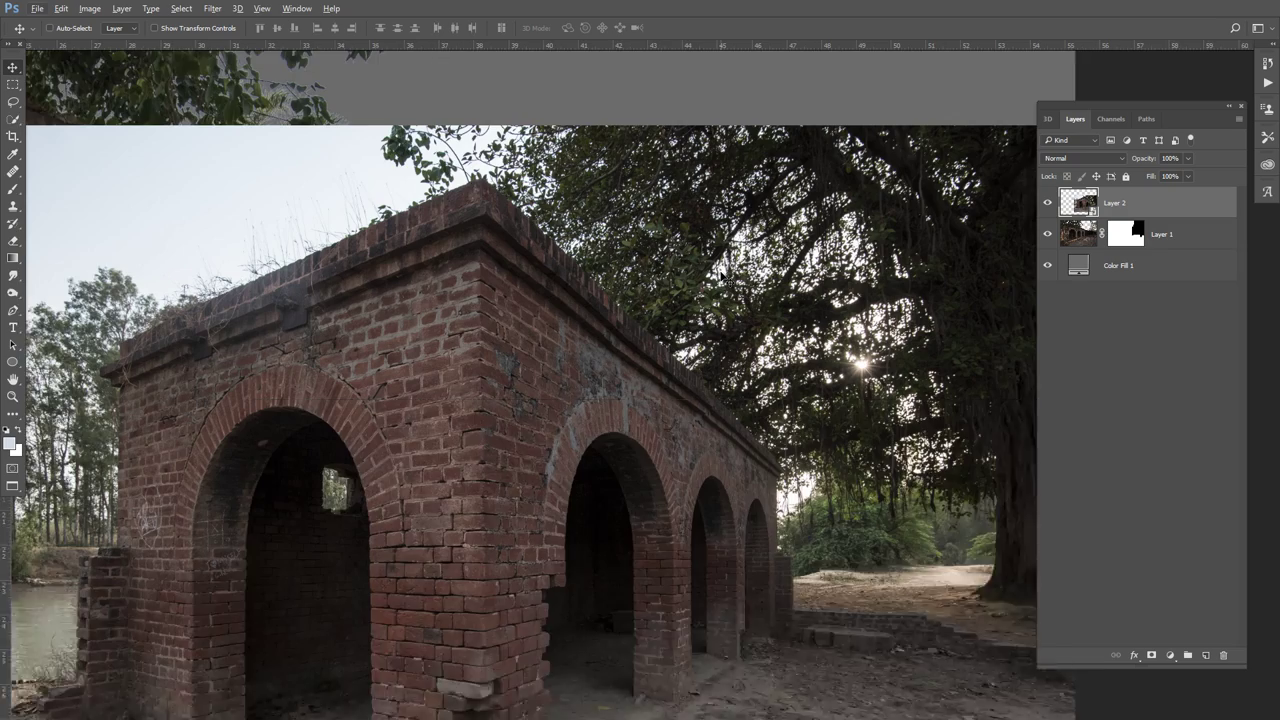
Trace a pen path along the second arcade's wall top and brick ledge
{"action": "key", "text": "p"}
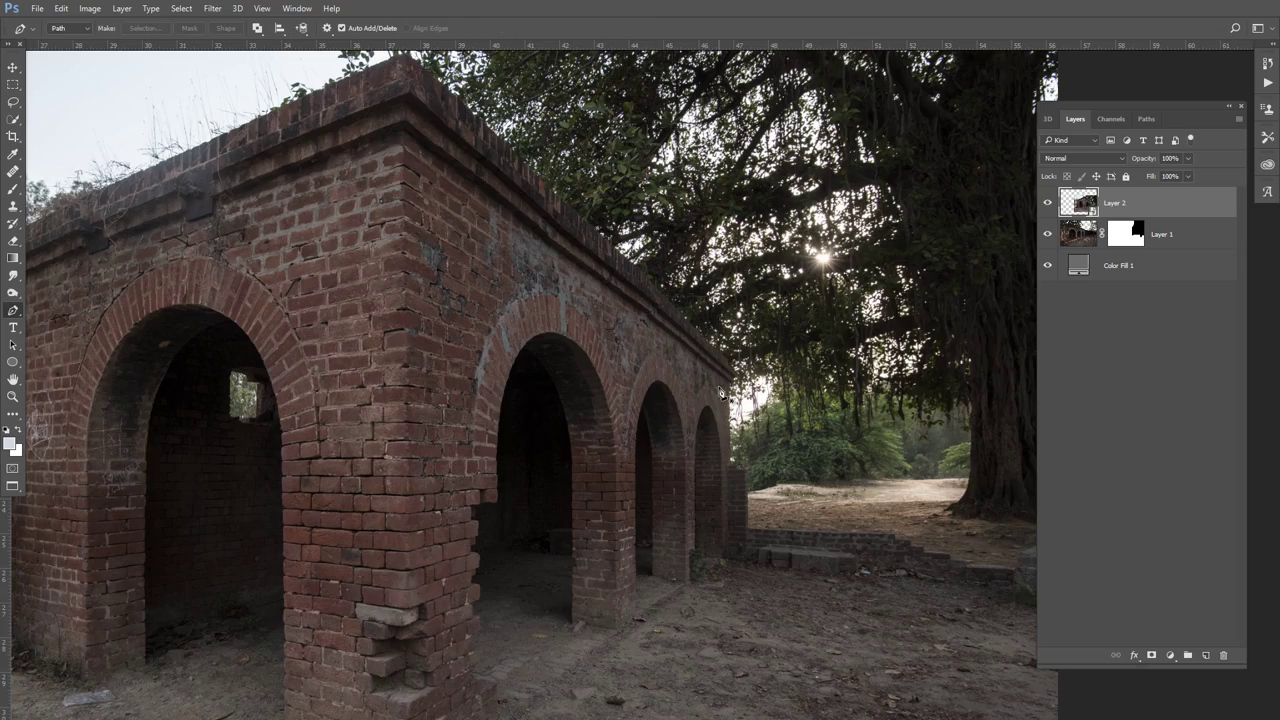
{"action": "scroll", "coordinate": [745, 385], "scroll_direction": "up", "scroll_amount": 2}
{"action": "scroll", "coordinate": [750, 385], "scroll_direction": "up", "scroll_amount": 2}
{"action": "scroll", "coordinate": [755, 390], "scroll_direction": "up", "scroll_amount": 2}
{"action": "scroll", "coordinate": [755, 390], "scroll_direction": "up", "scroll_amount": 2}
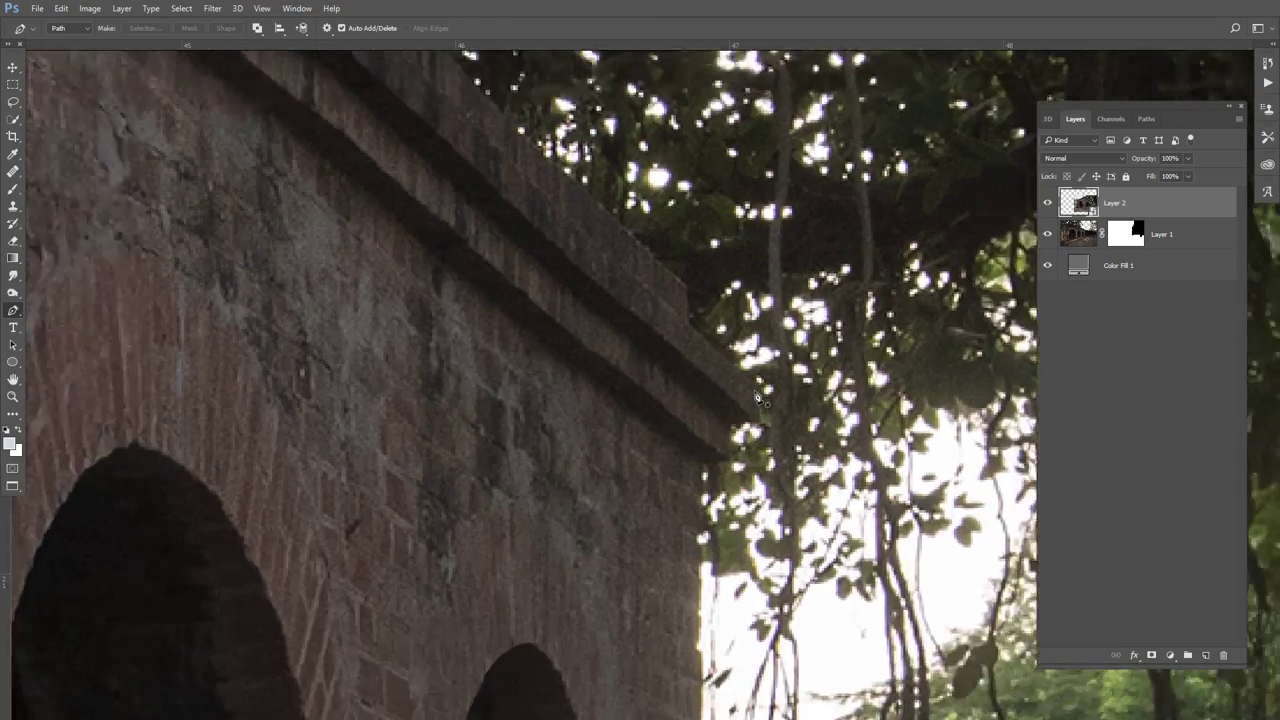
{"action": "scroll", "coordinate": [740, 430], "scroll_direction": "up", "scroll_amount": 2}
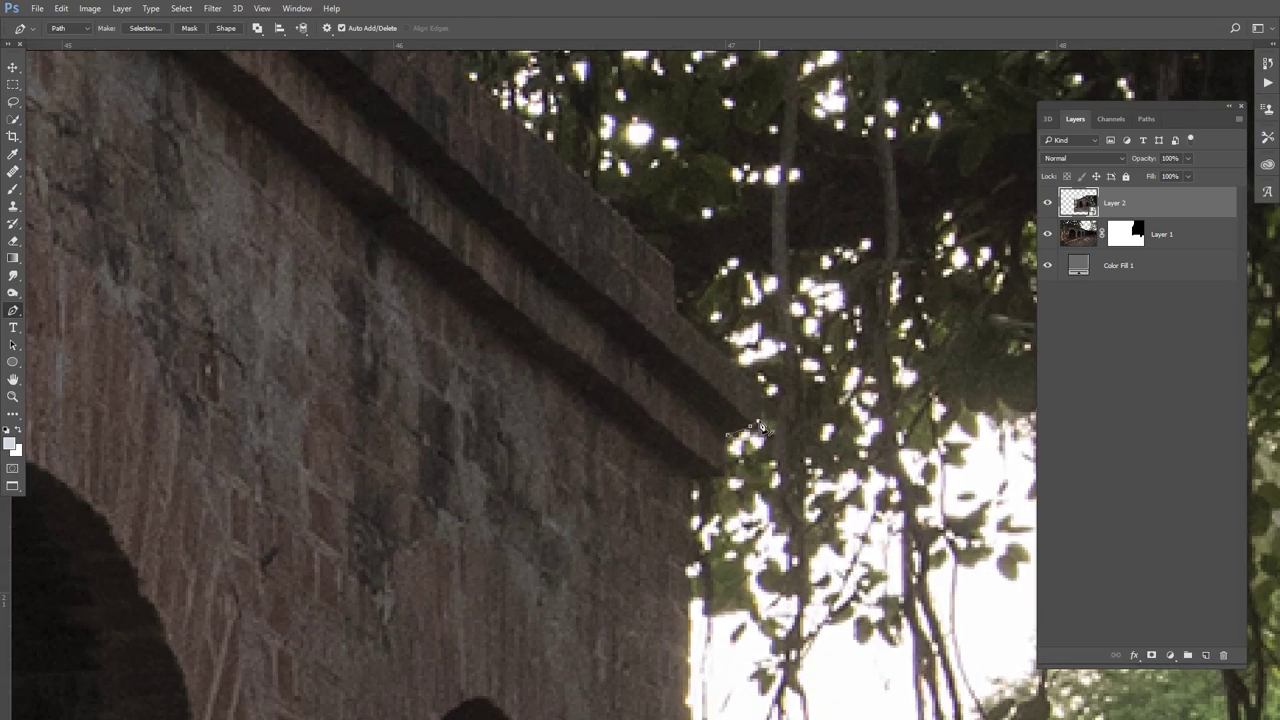
{"action": "scroll", "coordinate": [760, 427], "scroll_direction": "down", "scroll_amount": 3}
{"action": "scroll", "coordinate": [800, 450], "scroll_direction": "down", "scroll_amount": 2}
{"action": "scroll", "coordinate": [880, 510], "scroll_direction": "up", "scroll_amount": 1}
{"action": "scroll", "coordinate": [950, 565], "scroll_direction": "up", "scroll_amount": 5}
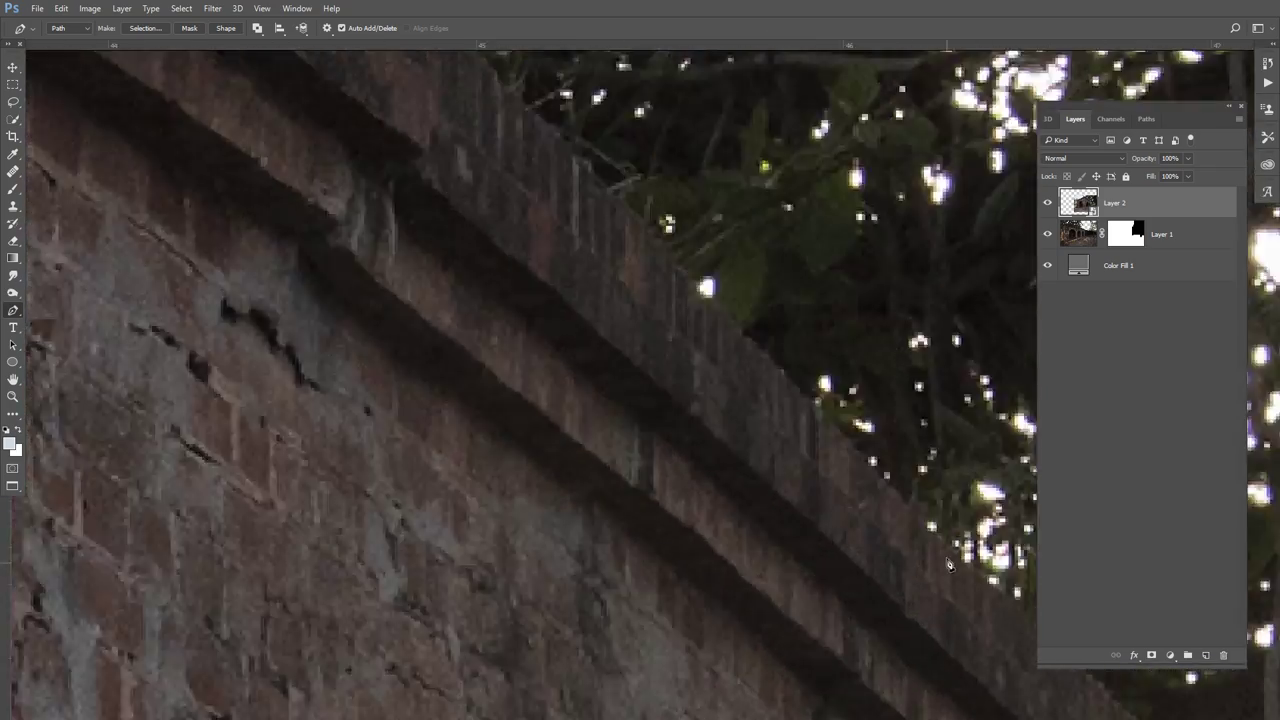
{"action": "scroll", "coordinate": [950, 565], "scroll_direction": "down", "scroll_amount": 4}
{"action": "scroll", "coordinate": [600, 300], "scroll_direction": "up", "scroll_amount": 2}
{"action": "scroll", "coordinate": [500, 220], "scroll_direction": "up", "scroll_amount": 1}
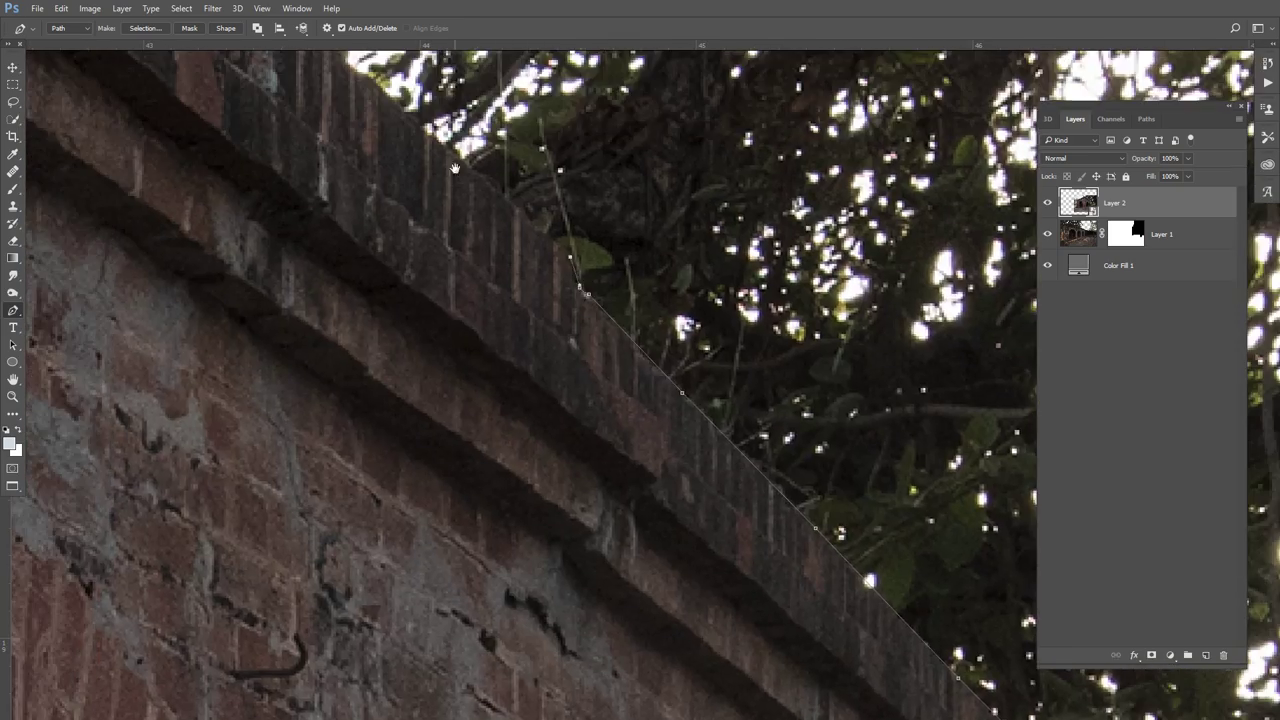
{"action": "scroll", "coordinate": [455, 168], "scroll_direction": "up", "scroll_amount": 2}
{"action": "scroll", "coordinate": [527, 322], "scroll_direction": "up", "scroll_amount": 1}
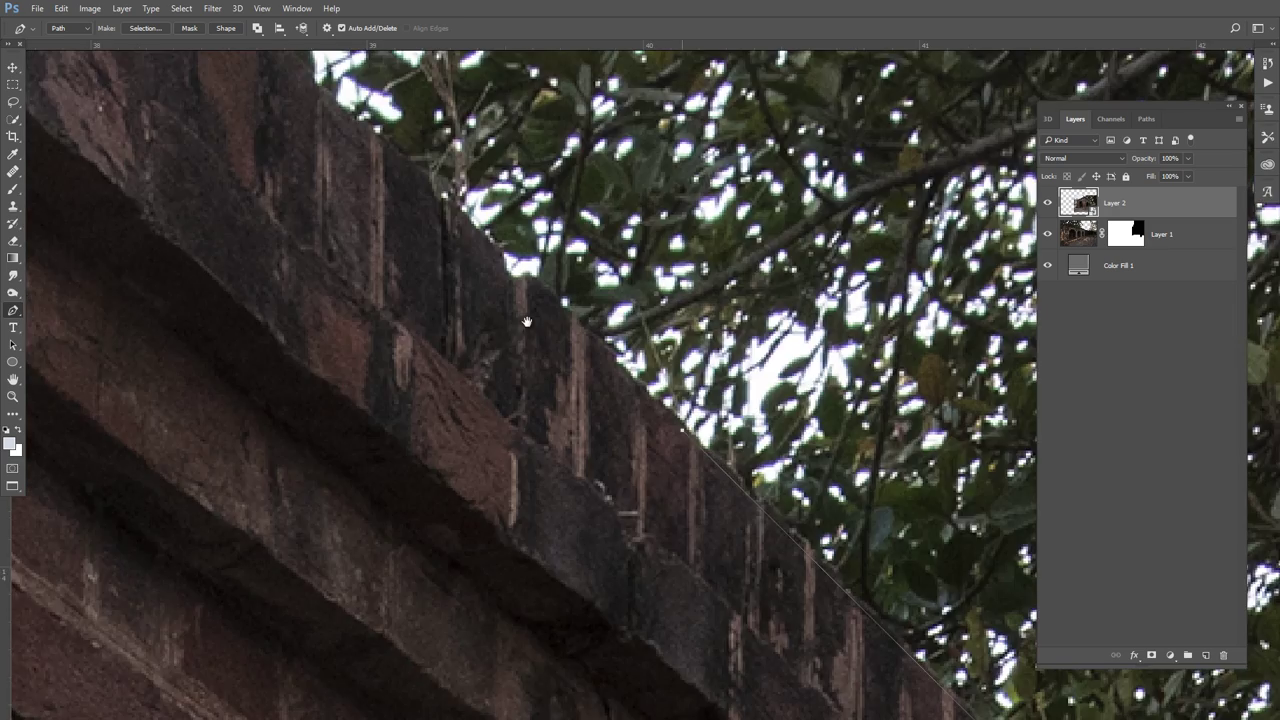
{"action": "left_click_drag", "start_coordinate": [527, 322], "coordinate": [493, 293]}
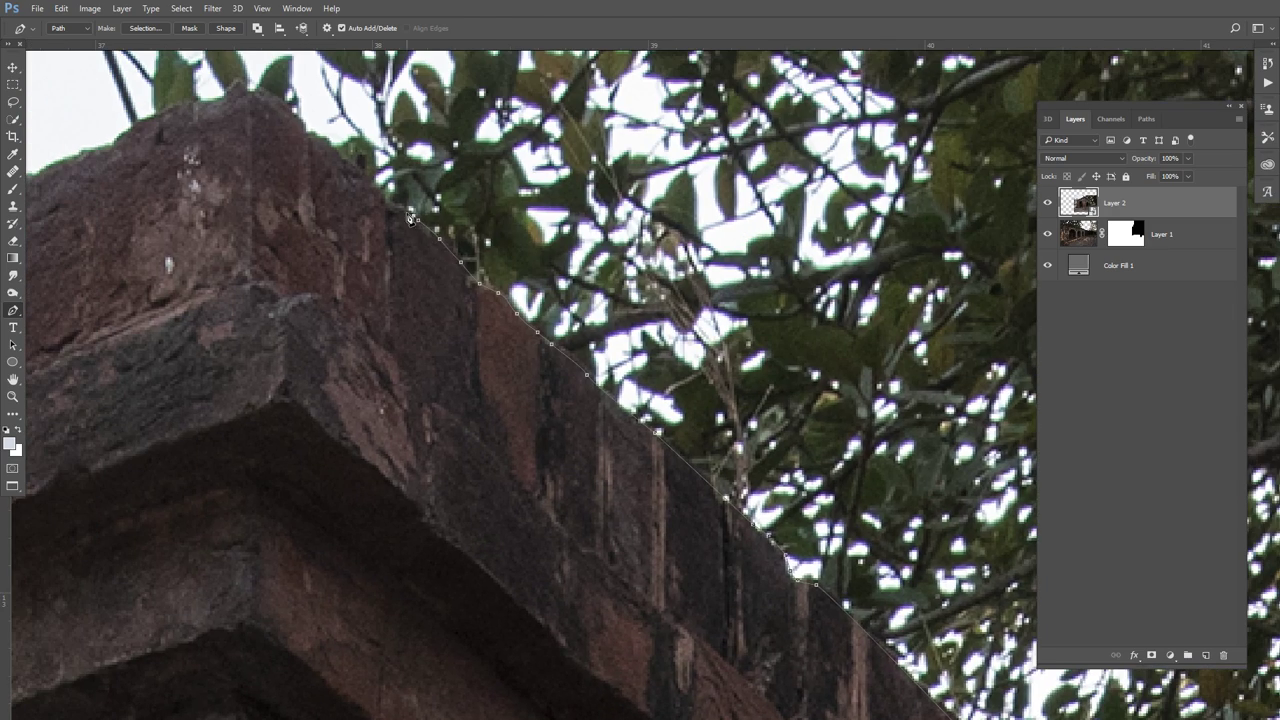
{"action": "scroll", "coordinate": [410, 218], "scroll_direction": "down", "scroll_amount": 2}
{"action": "scroll", "coordinate": [577, 331], "scroll_direction": "up", "scroll_amount": 2}
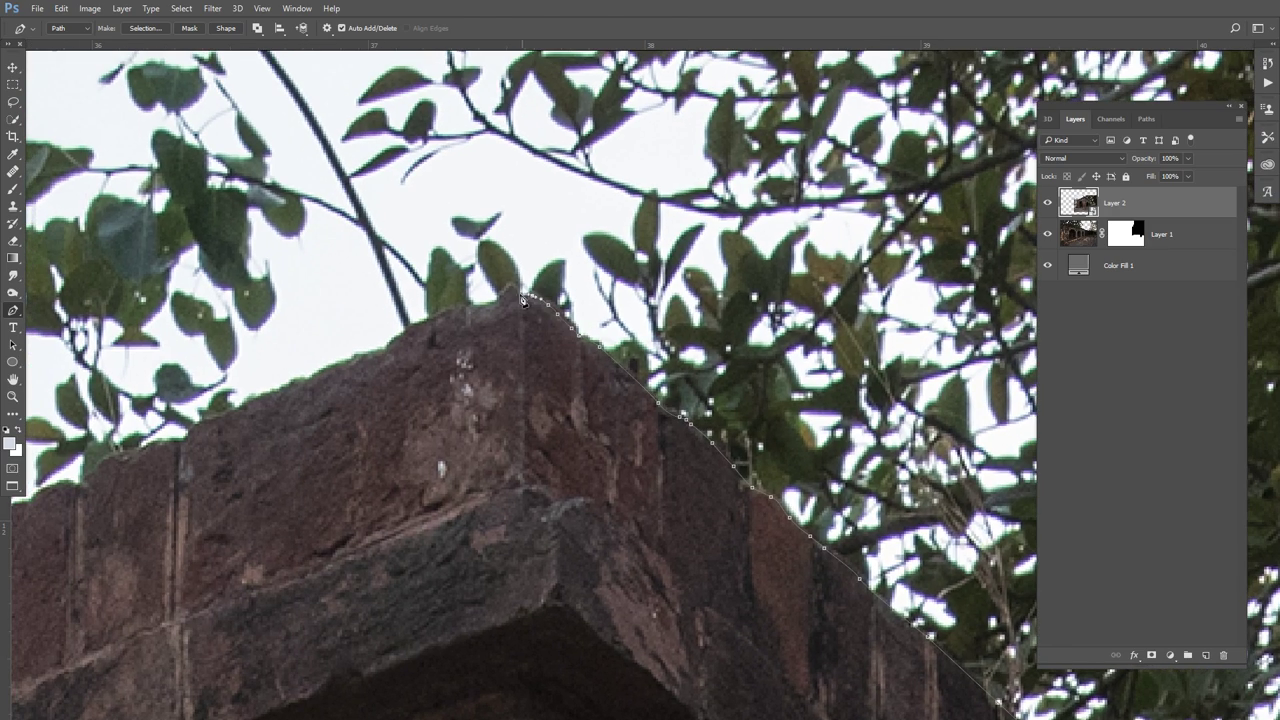
{"action": "left_click_drag", "start_coordinate": [391, 352], "coordinate": [811, 172]}
{"action": "left_click", "coordinate": [600, 268]}
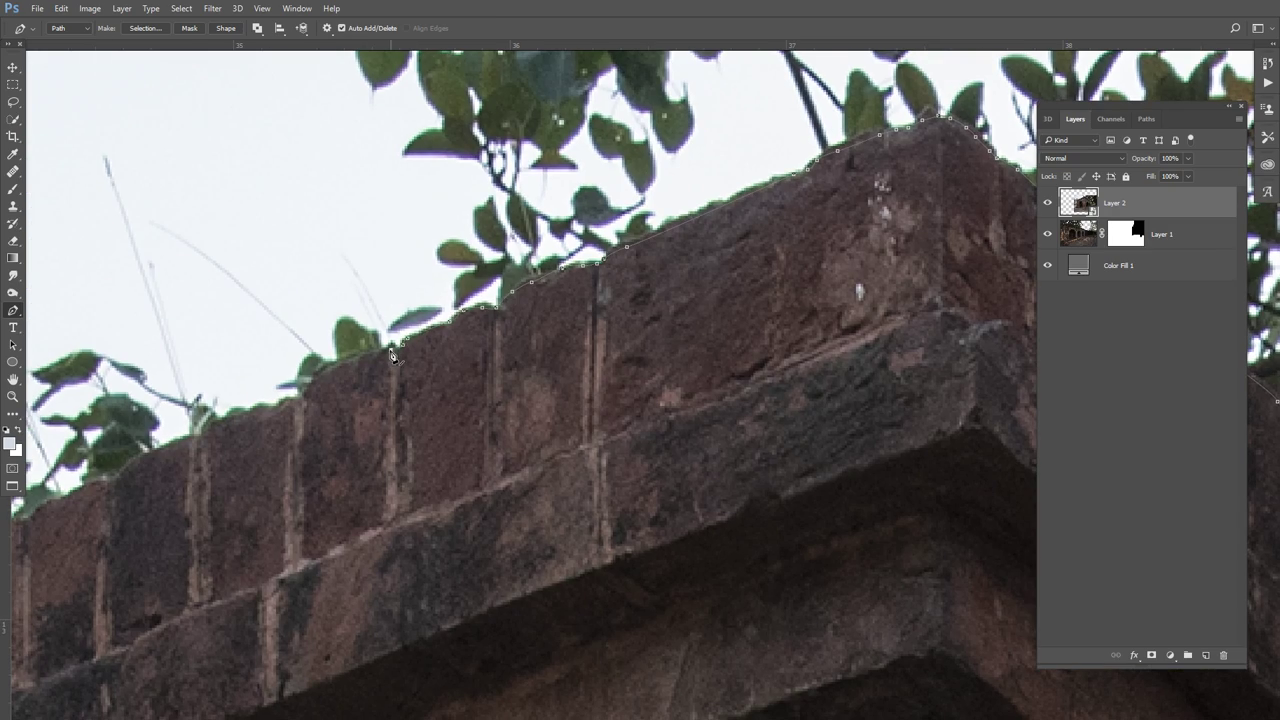
{"action": "left_click_drag", "start_coordinate": [391, 352], "coordinate": [620, 245]}
{"action": "left_click", "coordinate": [529, 285]}
{"action": "left_click", "coordinate": [288, 390]}
{"action": "left_click_drag", "start_coordinate": [288, 390], "coordinate": [513, 315]}
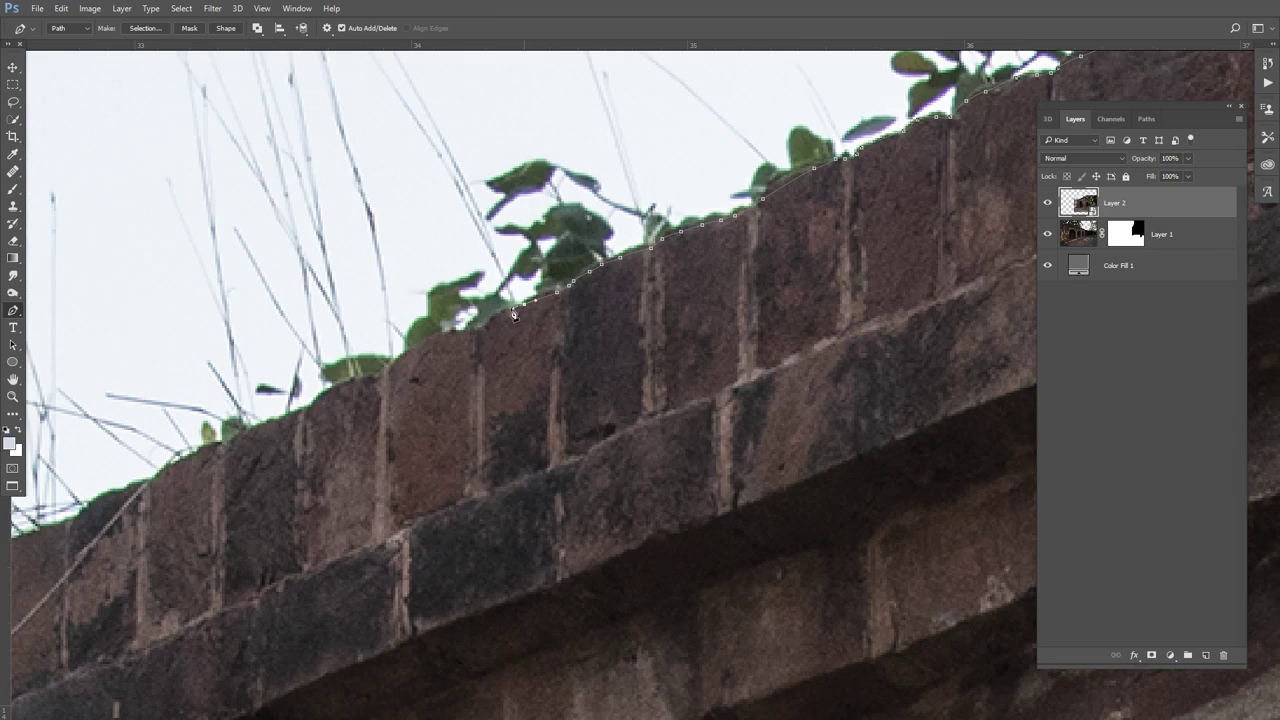
{"action": "left_click", "coordinate": [384, 376]}
{"action": "left_click_drag", "start_coordinate": [269, 435], "coordinate": [570, 315]}
Continue the outline down to the wall base and close it at its starting point
{"action": "scroll", "coordinate": [436, 372], "scroll_direction": "down", "scroll_amount": 1}
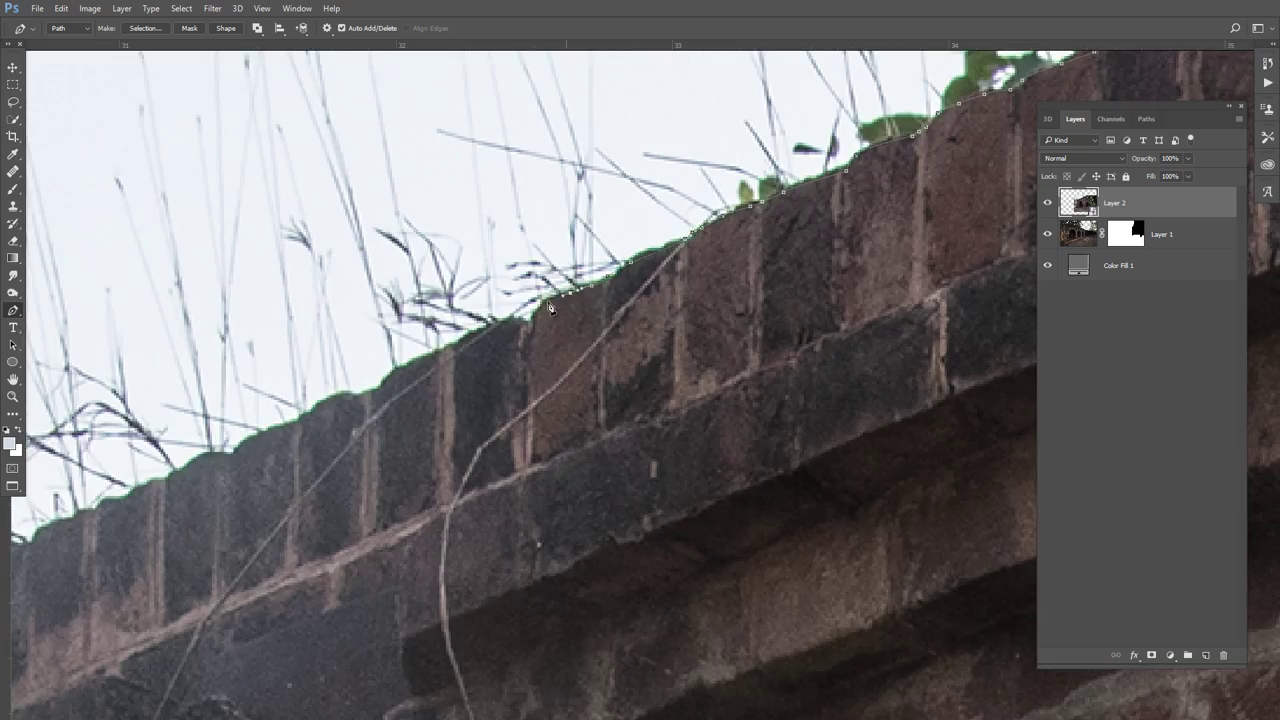
{"action": "scroll", "coordinate": [450, 330], "scroll_direction": "down", "scroll_amount": 2}
{"action": "scroll", "coordinate": [462, 290], "scroll_direction": "down", "scroll_amount": 1}
{"action": "scroll", "coordinate": [479, 328], "scroll_direction": "down", "scroll_amount": 2}
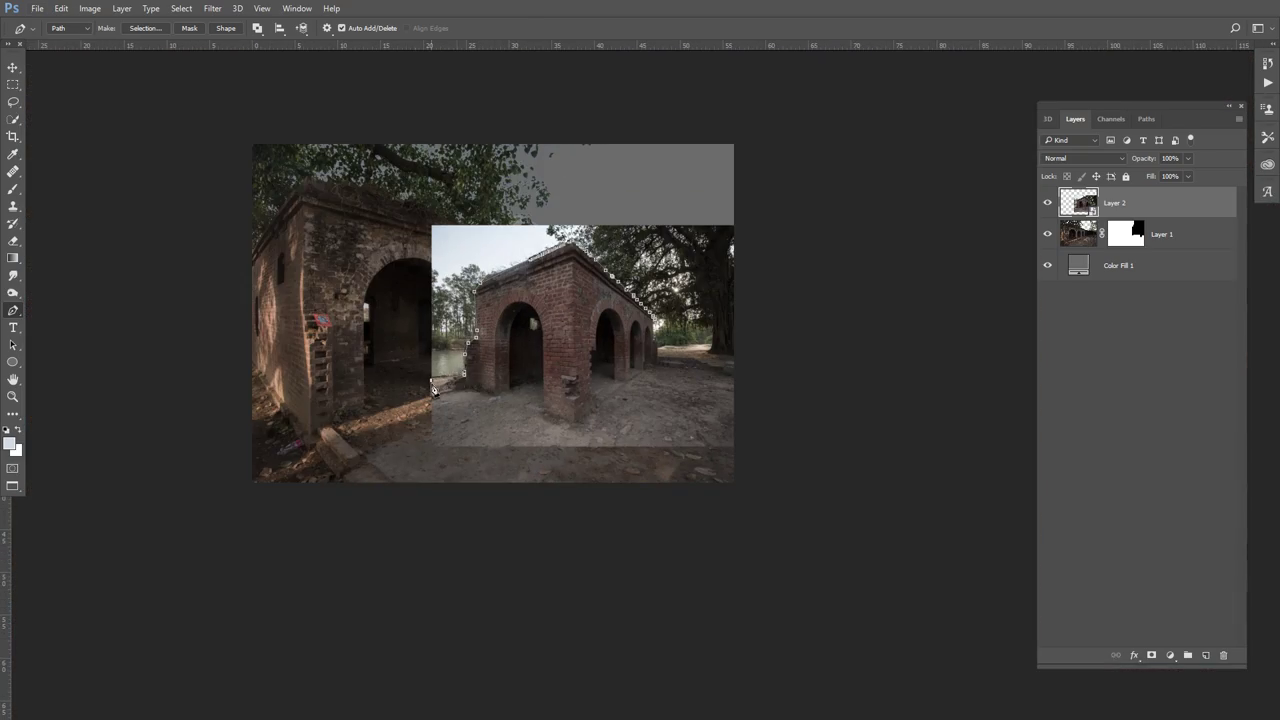
{"action": "left_click_drag", "start_coordinate": [820, 423], "coordinate": [757, 314]}
{"action": "scroll", "coordinate": [545, 370], "scroll_direction": "up", "scroll_amount": 3}
{"action": "scroll", "coordinate": [545, 370], "scroll_direction": "up", "scroll_amount": 1}
{"action": "scroll", "coordinate": [545, 370], "scroll_direction": "down", "scroll_amount": 2}
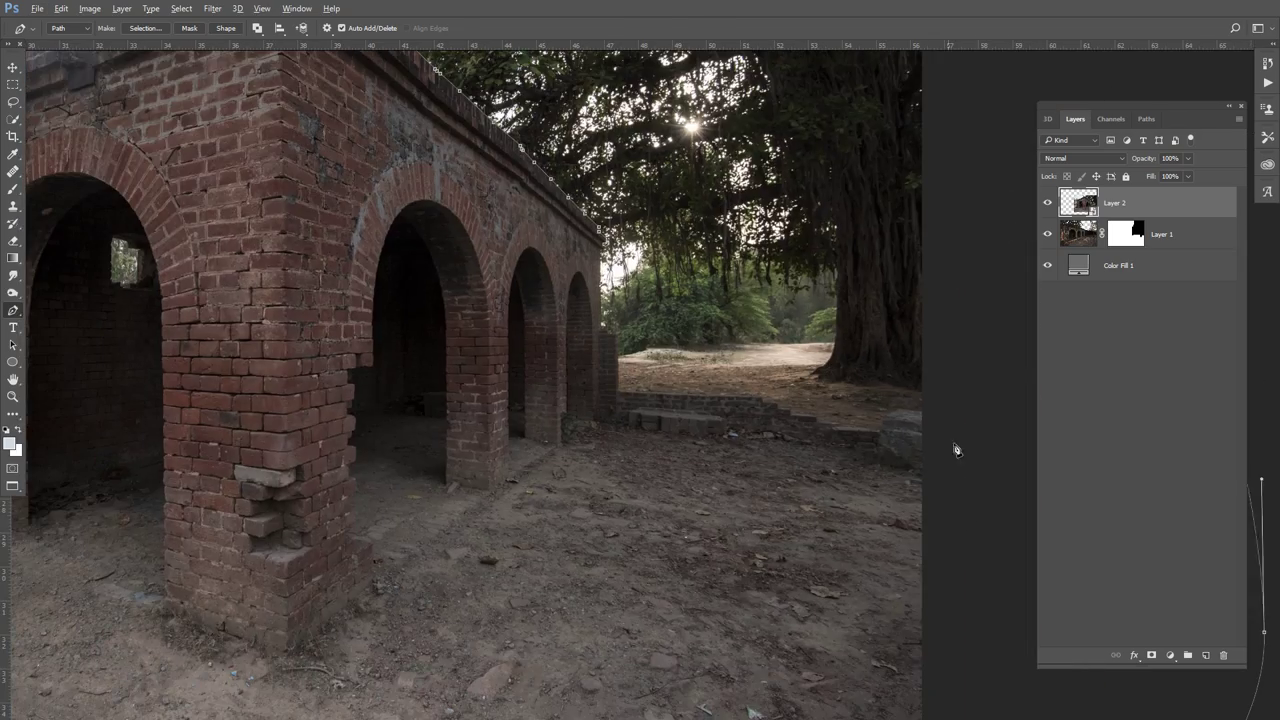
{"action": "left_click", "coordinate": [606, 423]}
{"action": "scroll", "coordinate": [592, 562], "scroll_direction": "up", "scroll_amount": 3}
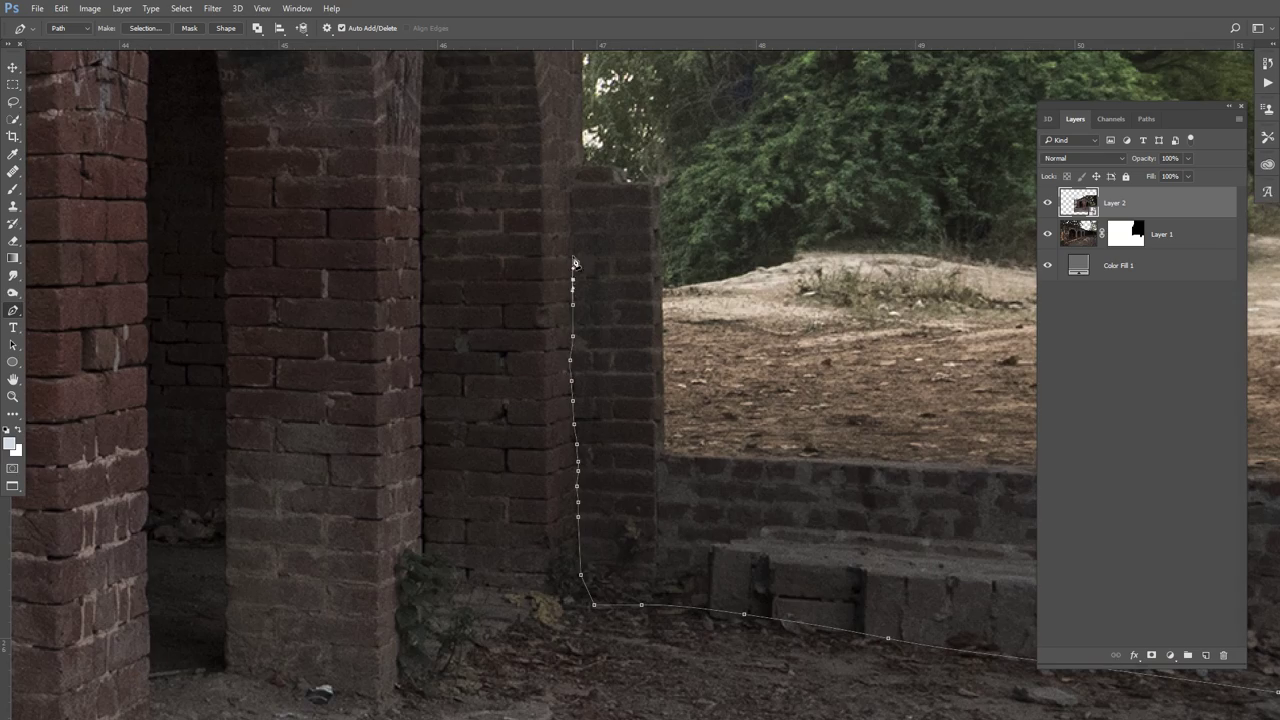
{"action": "left_click_drag", "start_coordinate": [581, 96], "coordinate": [583, 297]}
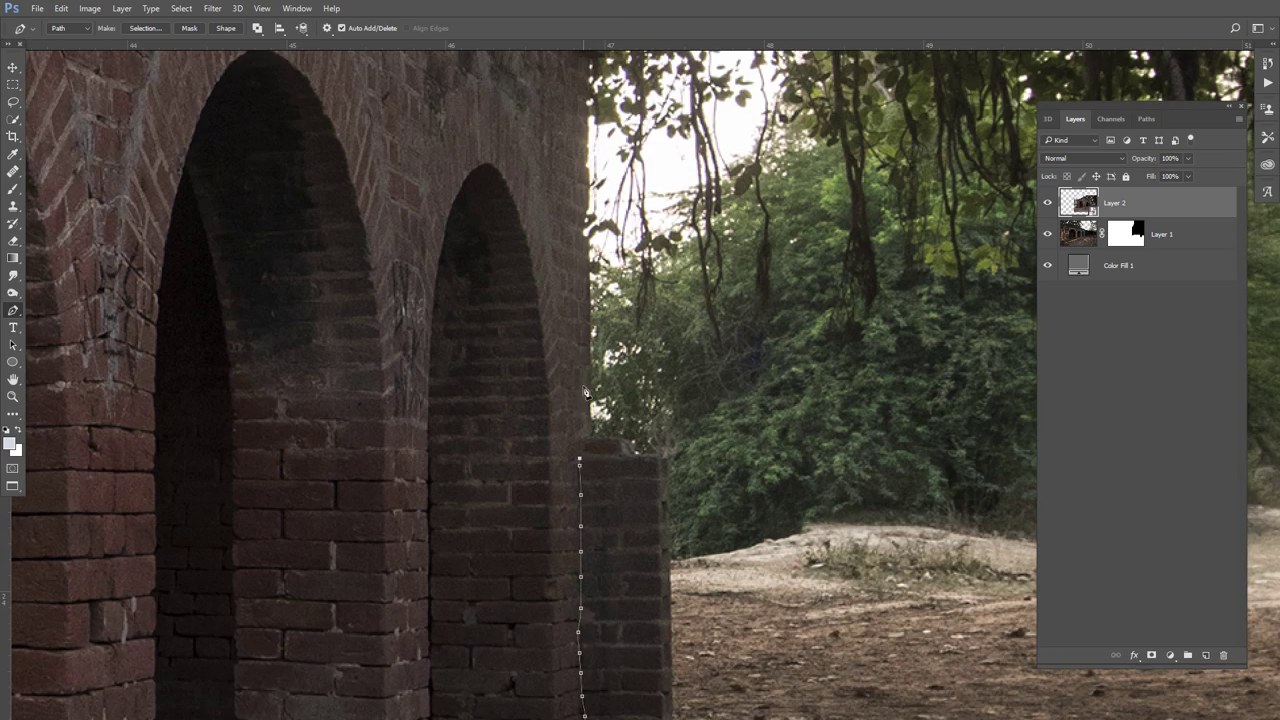
{"action": "left_click_drag", "start_coordinate": [573, 112], "coordinate": [574, 327]}
{"action": "left_click", "coordinate": [583, 270]}
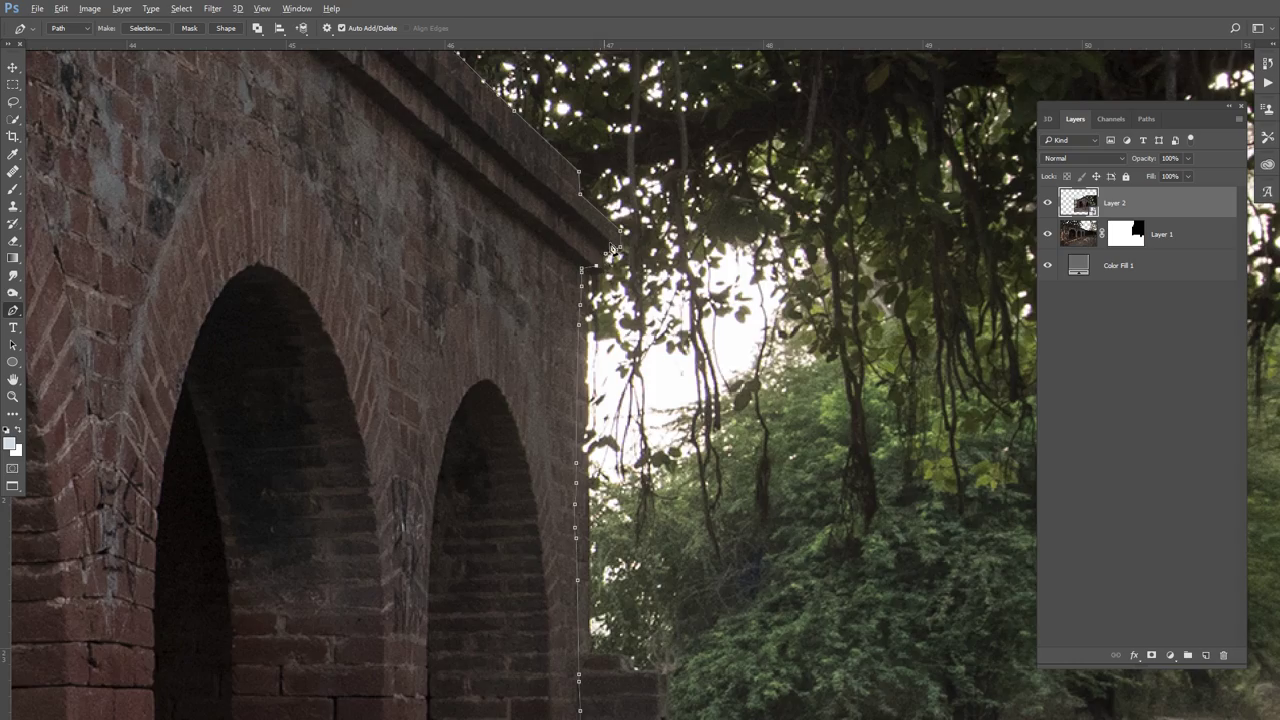
Convert the outline to a selection and add a Layer 2 mask keeping only the building
{"action": "scroll", "coordinate": [612, 250], "scroll_direction": "down", "scroll_amount": 3}
{"action": "scroll", "coordinate": [612, 250], "scroll_direction": "down", "scroll_amount": 2}
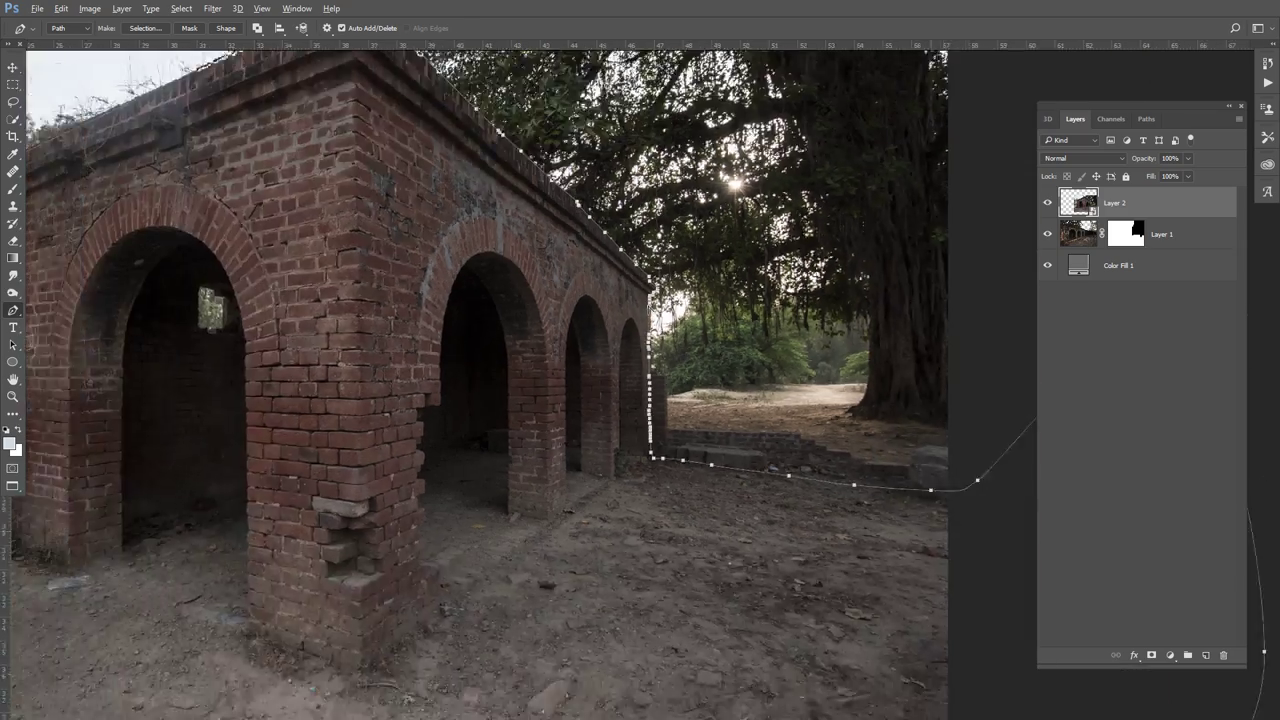
{"action": "scroll", "coordinate": [650, 293], "scroll_direction": "down", "scroll_amount": 2}
{"action": "right_click", "coordinate": [612, 444]}
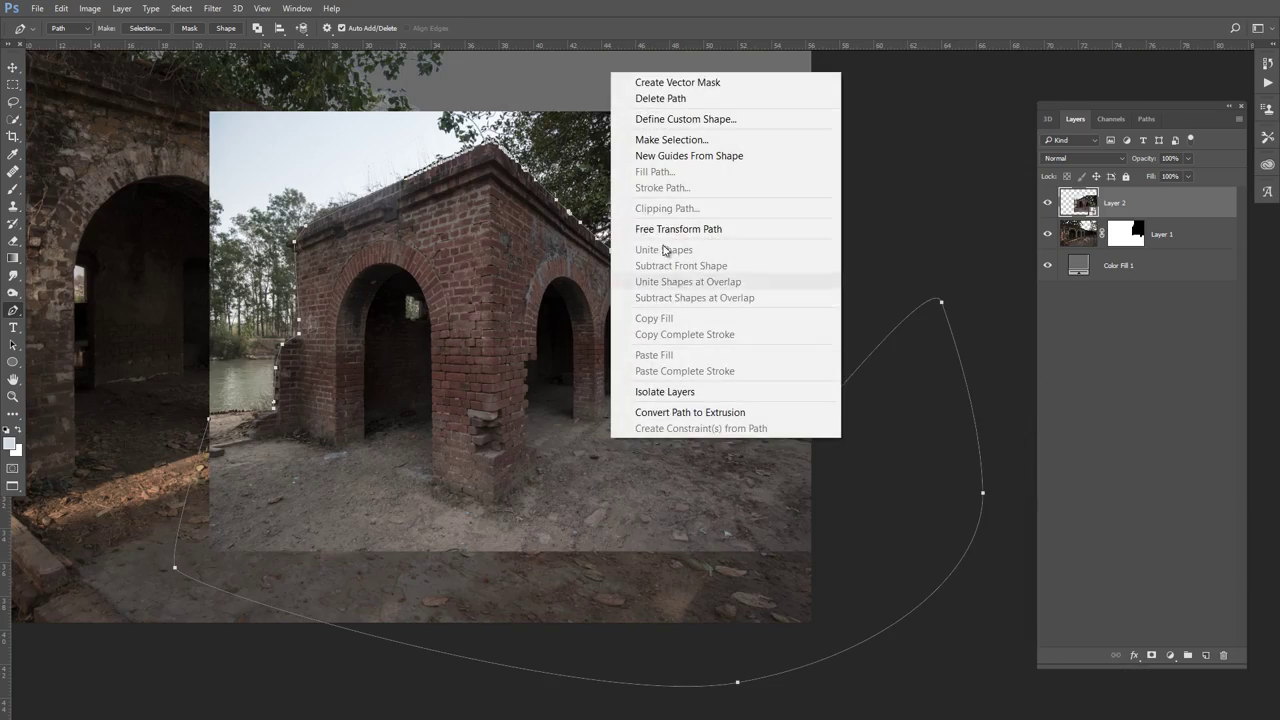
{"action": "left_click", "coordinate": [660, 137]}
{"action": "left_click", "coordinate": [714, 207]}
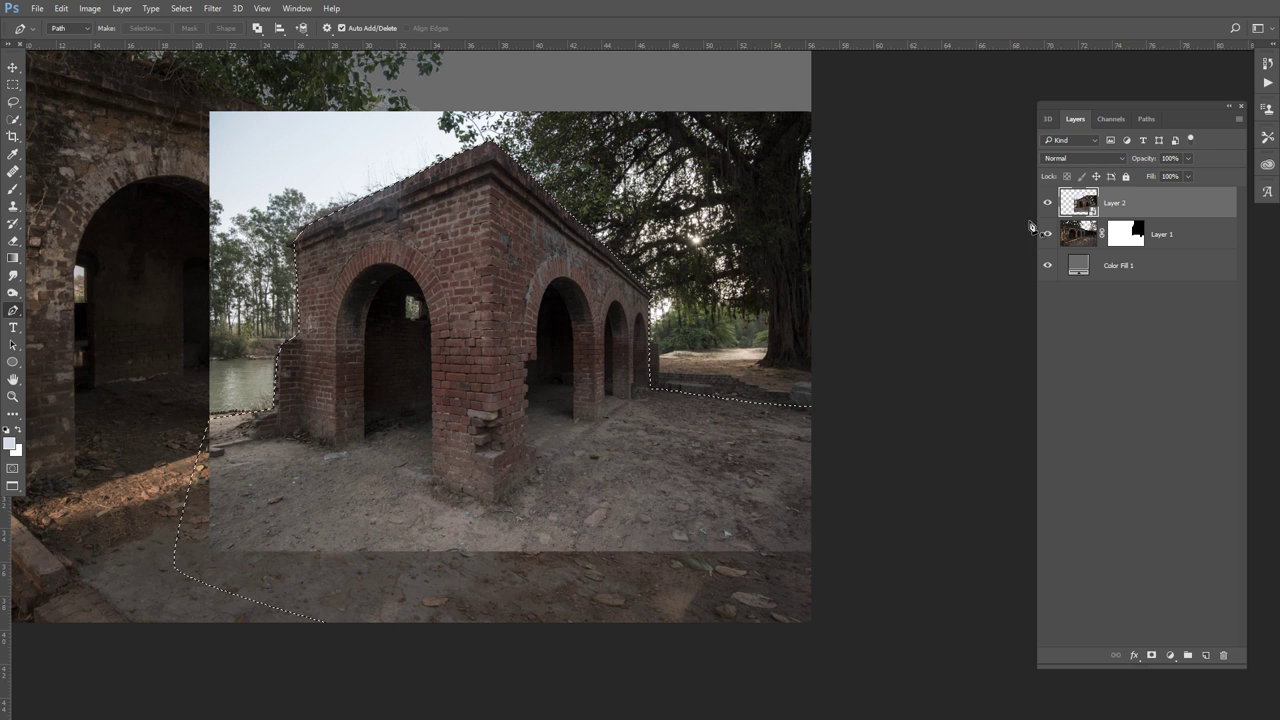
{"action": "left_click", "coordinate": [1151, 655]}
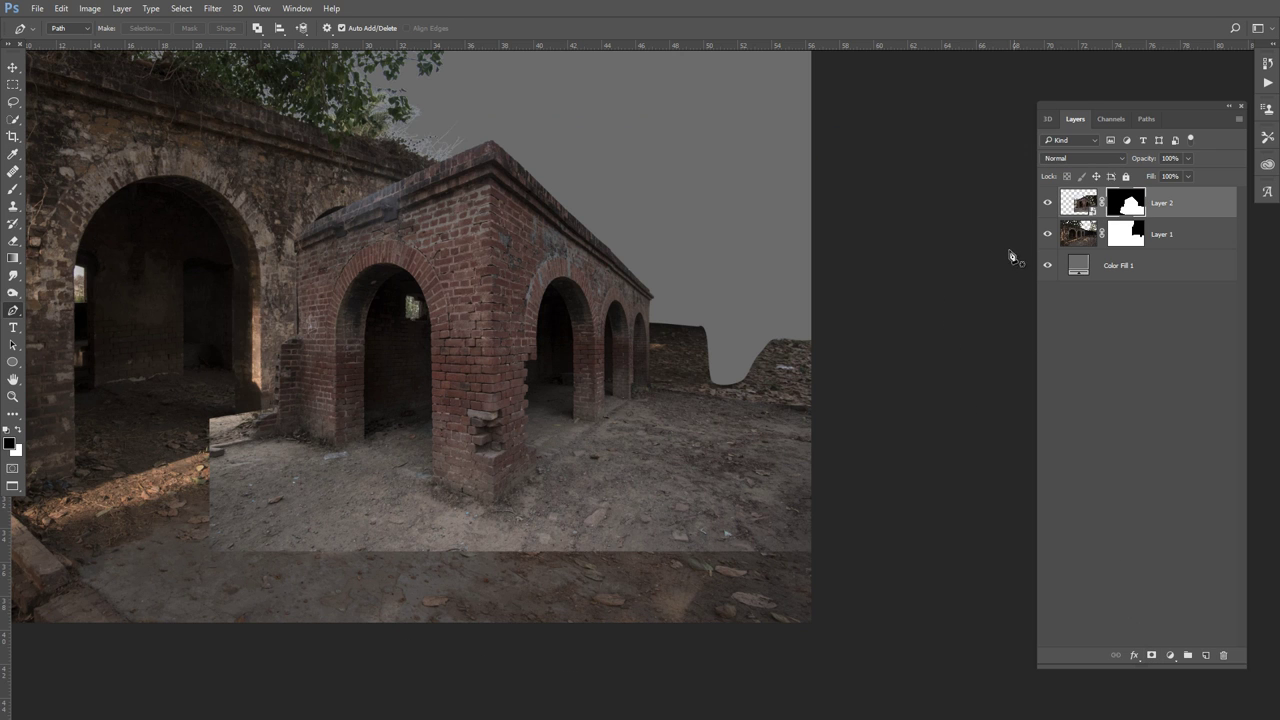
{"action": "left_click", "coordinate": [13, 67]}
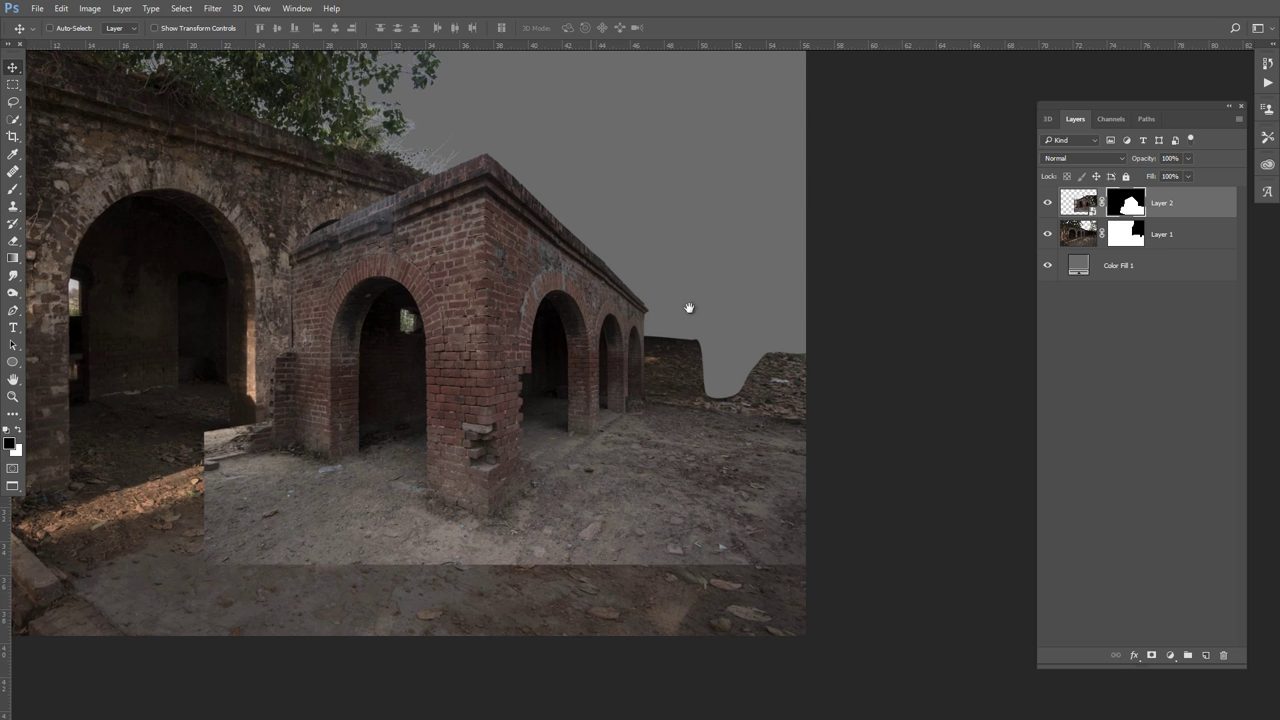
Scale Layer 2 to about 76%, shift it up-left, and place it beneath Layer 1
{"action": "mouse_move", "coordinate": [1143, 214]}
{"action": "left_mouse_down"}
{"action": "mouse_move", "coordinate": [1188, 242]}
{"action": "mouse_move", "coordinate": [1160, 203]}
{"action": "left_mouse_up"}
{"action": "key", "text": "ctrl+t"}
{"action": "left_click_drag", "start_coordinate": [843, 144], "coordinate": [775, 190]}
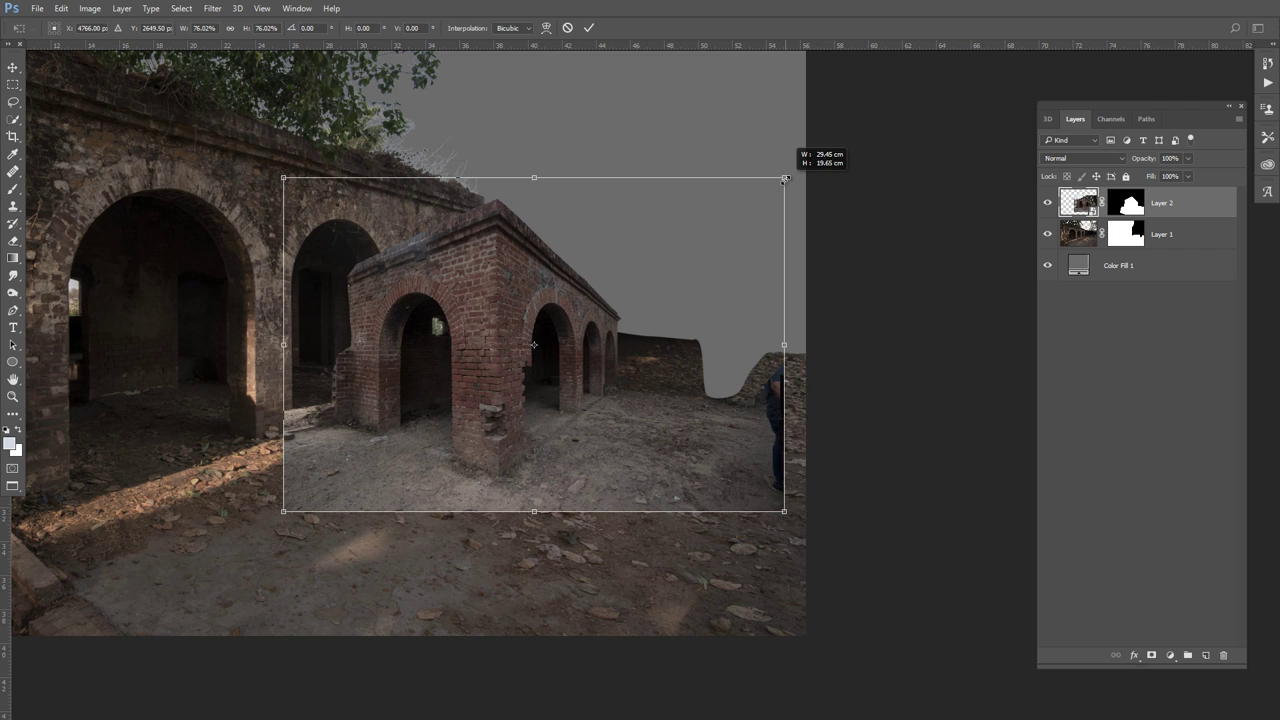
{"action": "left_click_drag", "start_coordinate": [700, 263], "coordinate": [678, 250]}
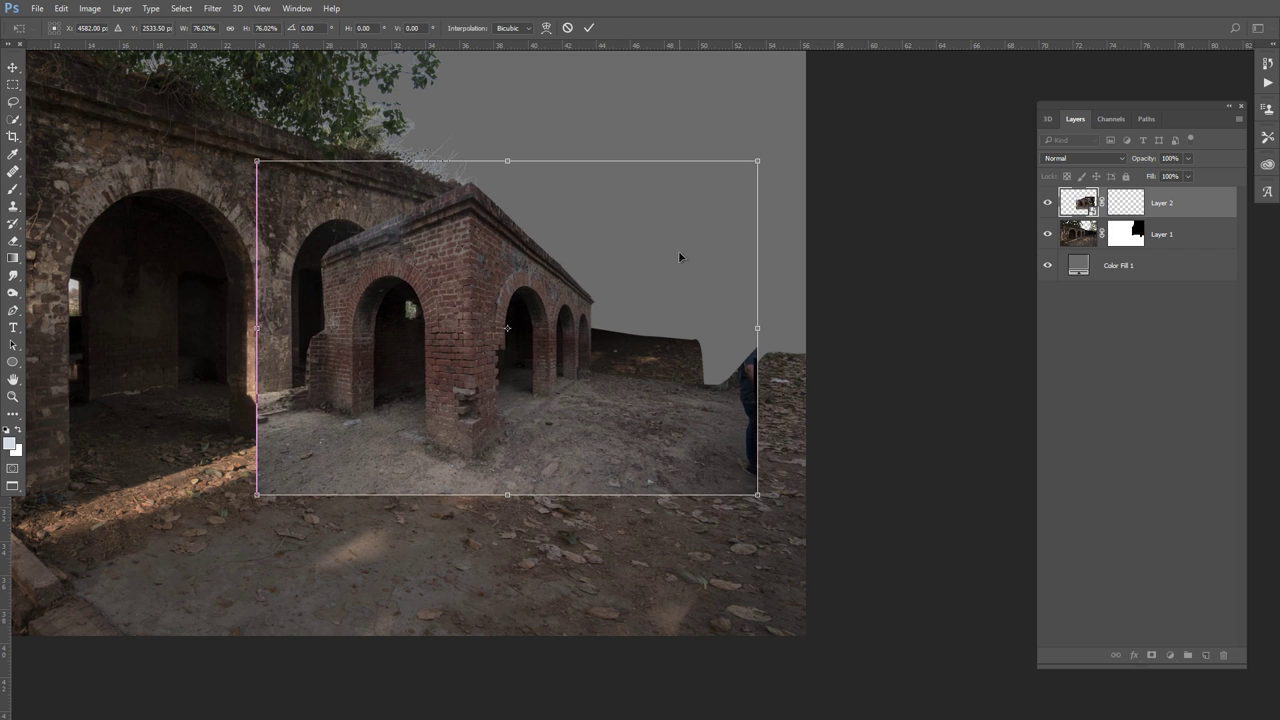
{"action": "key", "text": "Return"}
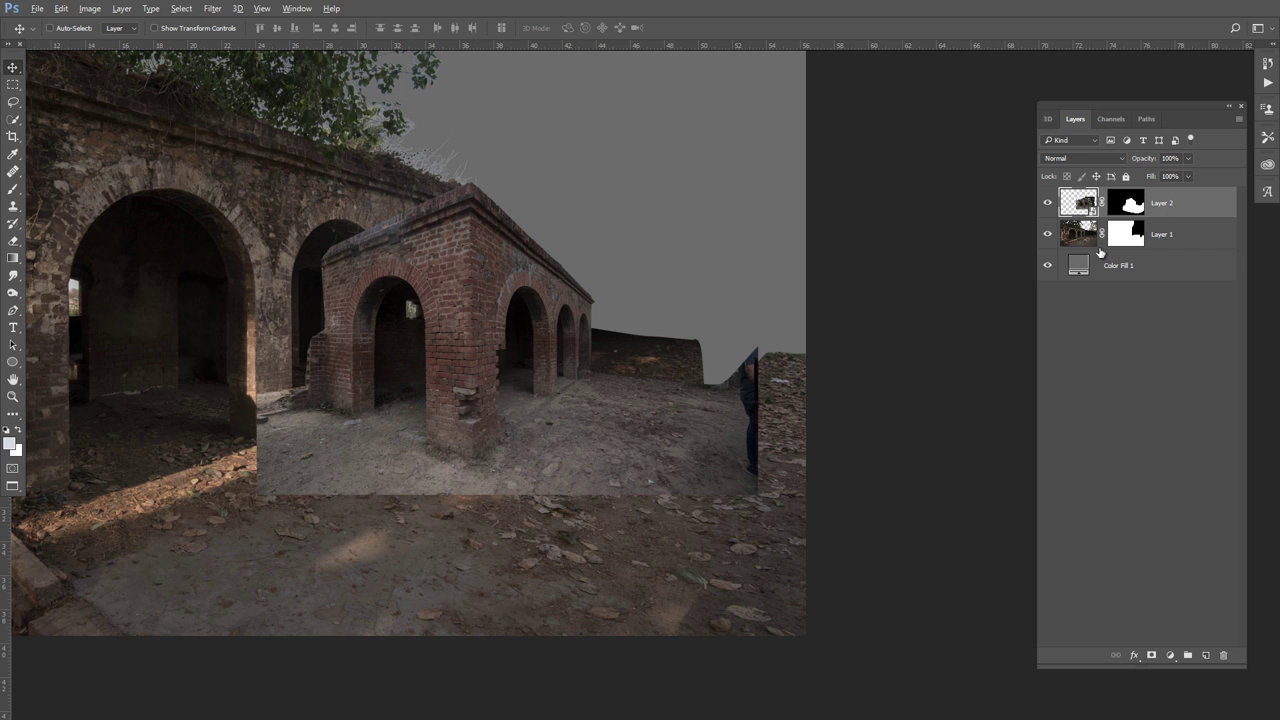
{"action": "left_click_drag", "start_coordinate": [1168, 208], "coordinate": [1160, 248]}
{"action": "left_click_drag", "start_coordinate": [522, 295], "coordinate": [541, 279]}
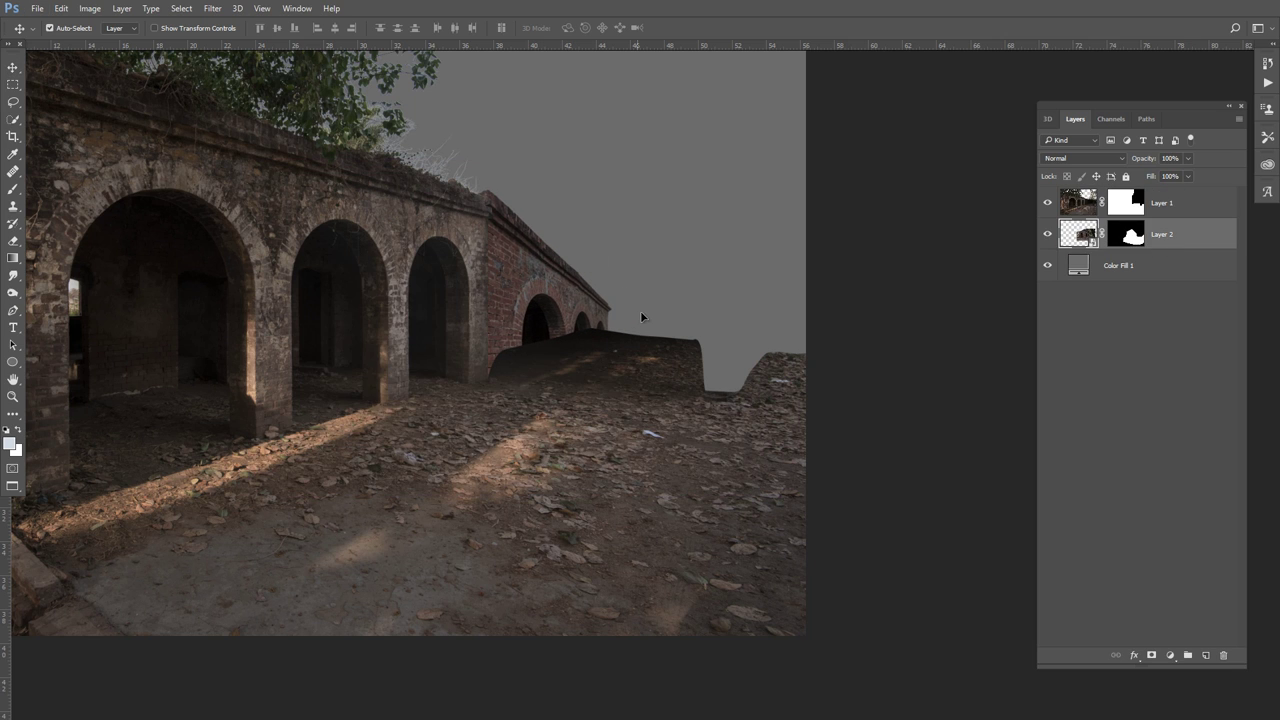
Paint black on Layer 1's mask with a smaller brush to hide the dark ground patch
{"action": "key", "text": "ctrl+t"}
{"action": "left_click_drag", "start_coordinate": [777, 174], "coordinate": [801, 149]}
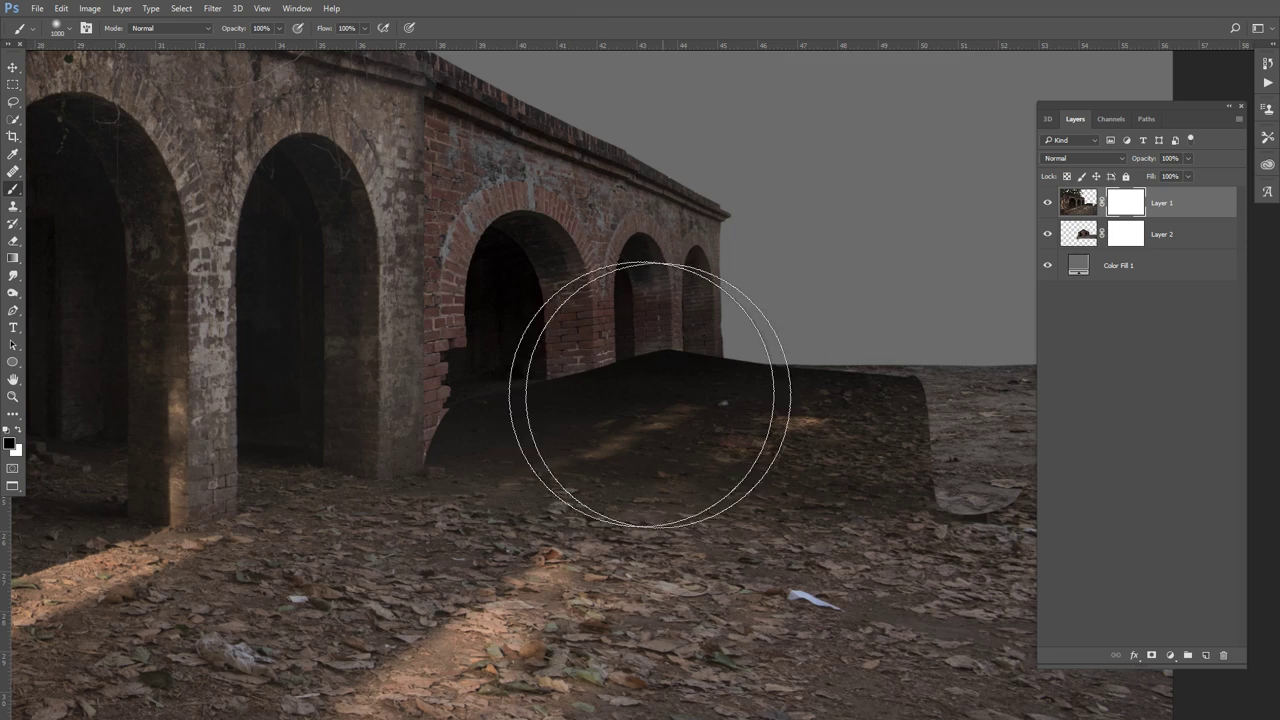
{"action": "left_click_drag", "start_coordinate": [519, 409], "coordinate": [500, 422]}
{"action": "key", "text": "bracketleft"}
{"action": "key", "text": "bracketleft"}
{"action": "key", "text": "bracketleft"}
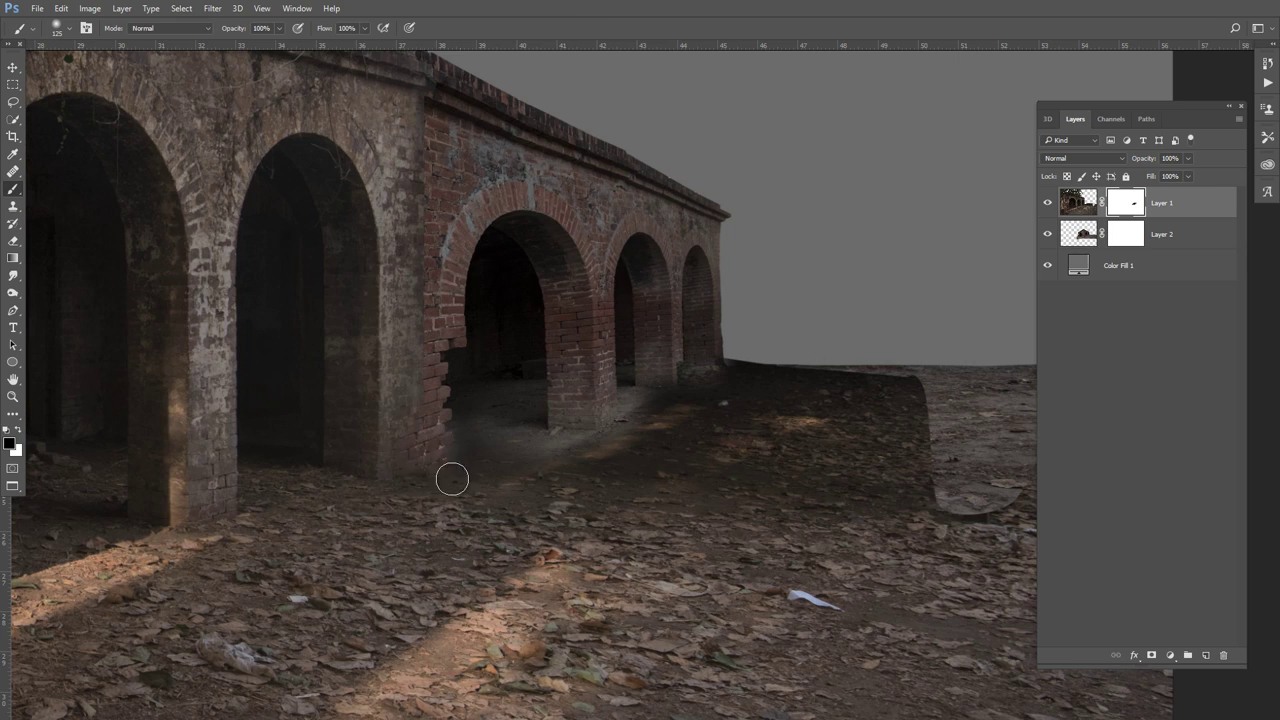
{"action": "scroll", "coordinate": [452, 479], "scroll_direction": "up", "scroll_amount": 3}
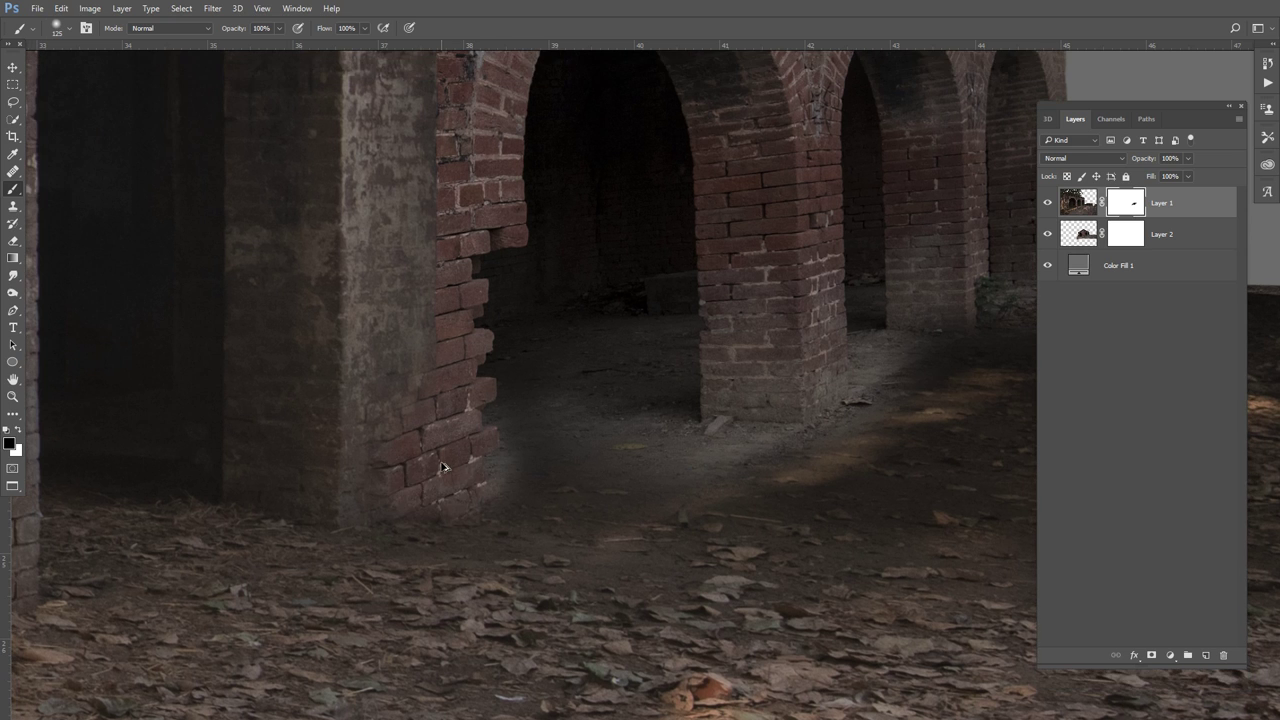
{"action": "scroll", "coordinate": [440, 465], "scroll_direction": "down", "scroll_amount": 3}
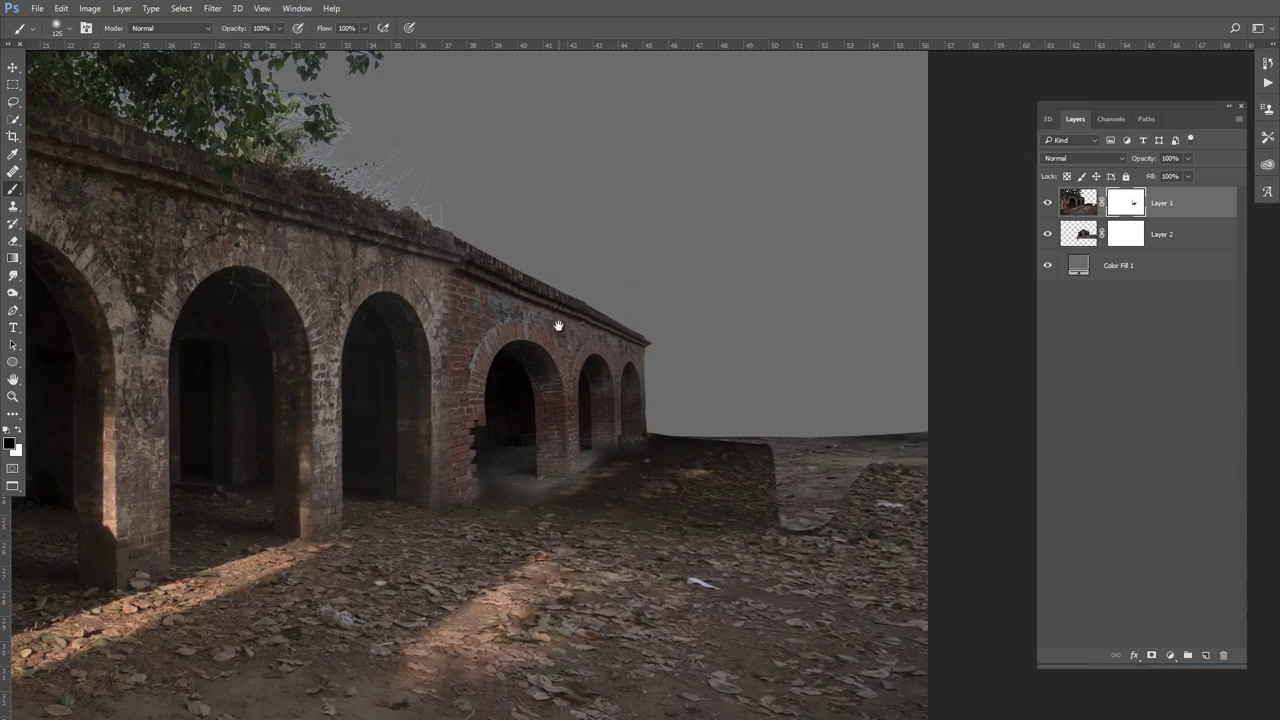
Slightly rotate and skew the rear arcade on Layer 2 to match the wall angle
{"action": "key", "text": "alt+bracketleft"}
{"action": "key", "text": "ctrl+t"}
{"action": "scroll", "coordinate": [507, 286], "scroll_direction": "up", "scroll_amount": 2}
{"action": "scroll", "coordinate": [507, 286], "scroll_direction": "down", "scroll_amount": 1}
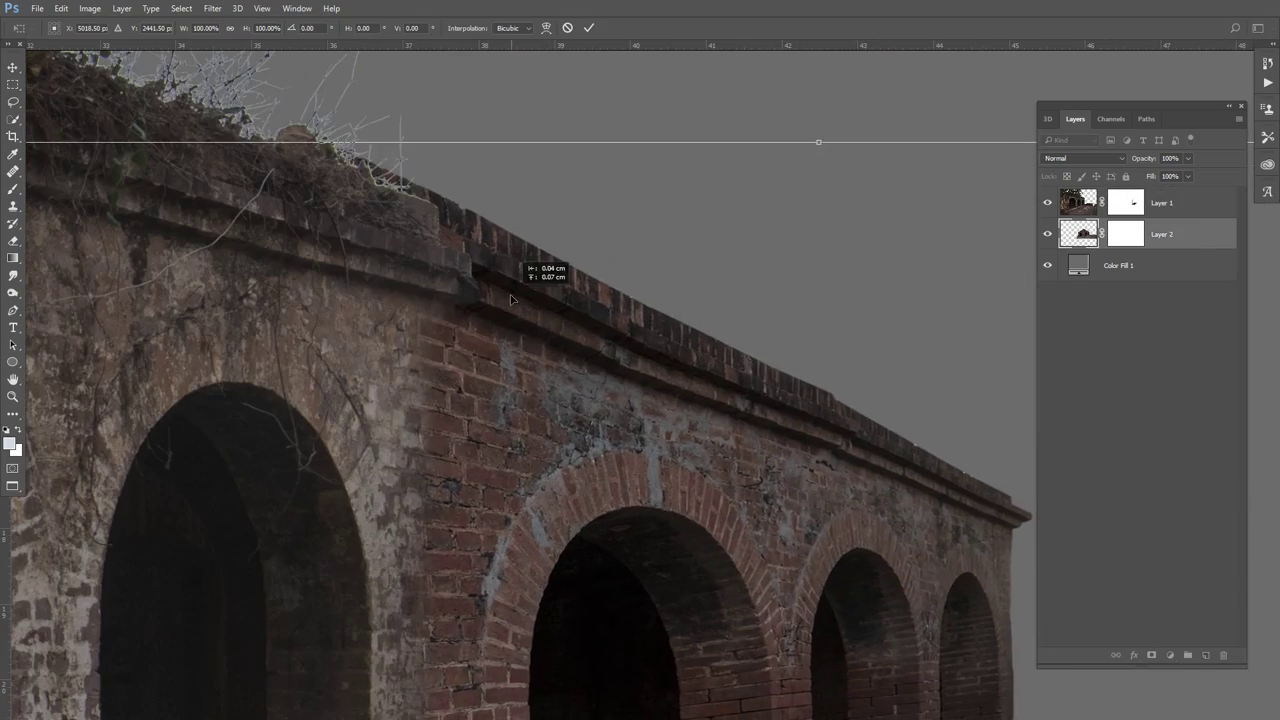
{"action": "scroll", "coordinate": [509, 294], "scroll_direction": "down", "scroll_amount": 2}
{"action": "left_click_drag", "start_coordinate": [844, 266], "coordinate": [848, 264]}
{"action": "key", "text": "ctrl+z"}
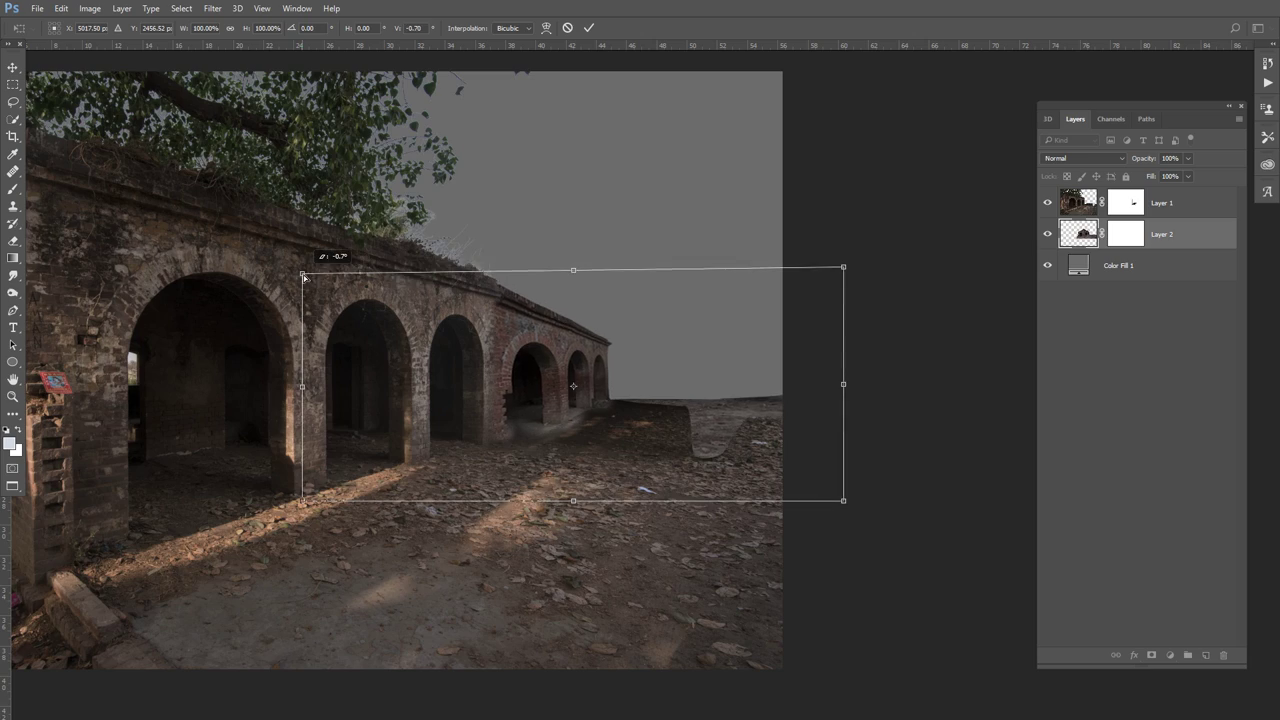
{"action": "scroll", "coordinate": [603, 298], "scroll_direction": "up", "scroll_amount": 1}
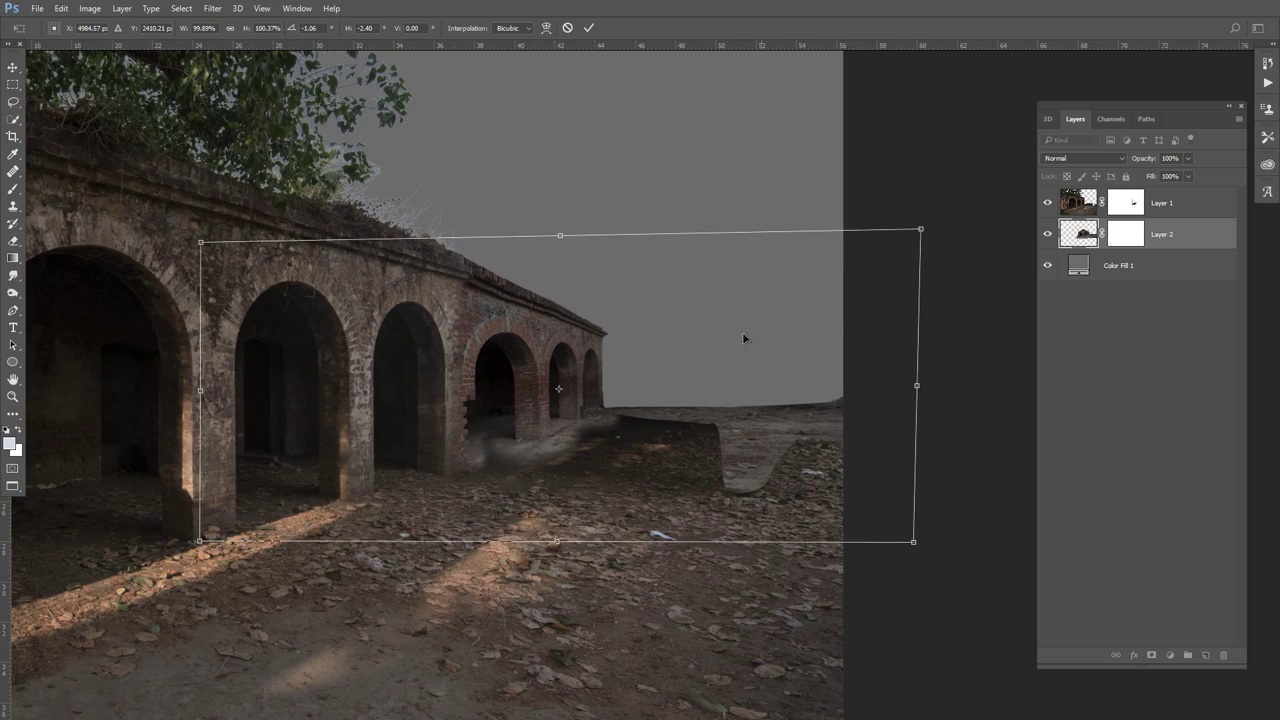
{"action": "scroll", "coordinate": [489, 290], "scroll_direction": "up", "scroll_amount": 1}
{"action": "left_click_drag", "start_coordinate": [500, 282], "coordinate": [489, 290]}
{"action": "key", "text": "Return"}
{"action": "scroll", "coordinate": [489, 290], "scroll_direction": "down", "scroll_amount": 3}
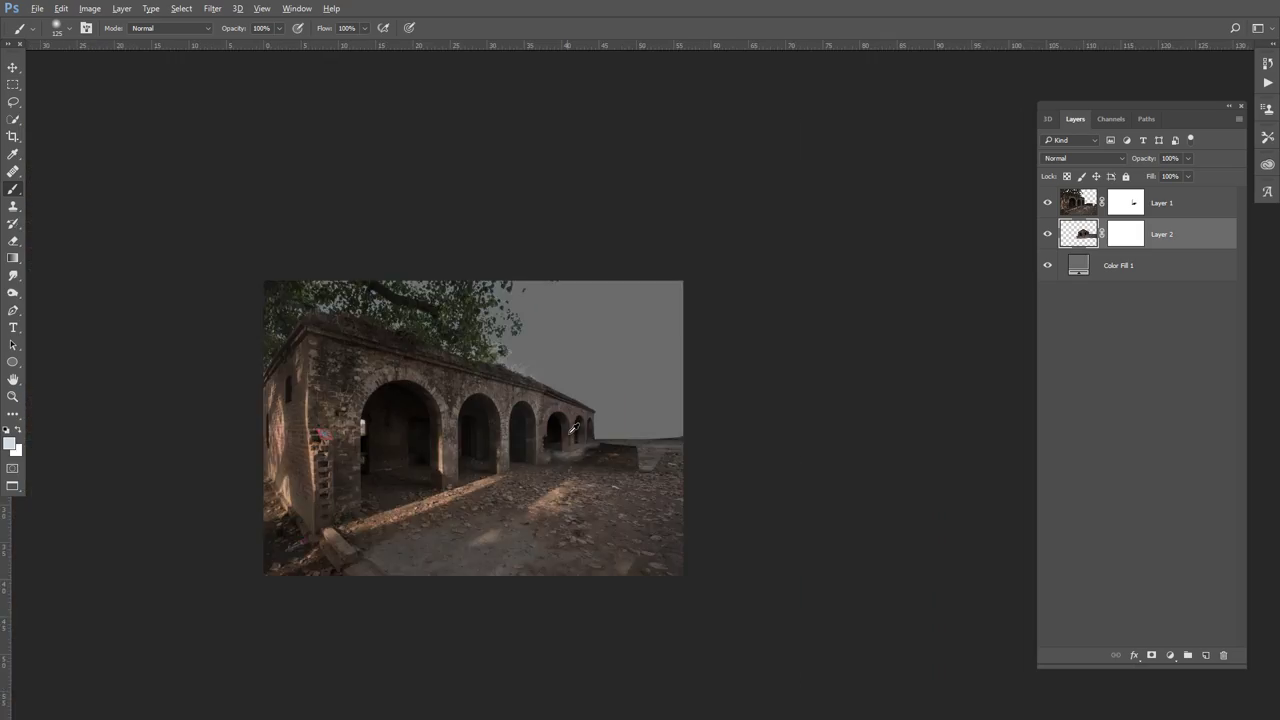
{"action": "scroll", "coordinate": [550, 340], "scroll_direction": "up", "scroll_amount": 5}
Warp Layer 2 so its wall top lines up with the front building's ledge
{"action": "key", "text": "b"}
{"action": "key", "text": "alt+bracketright"}
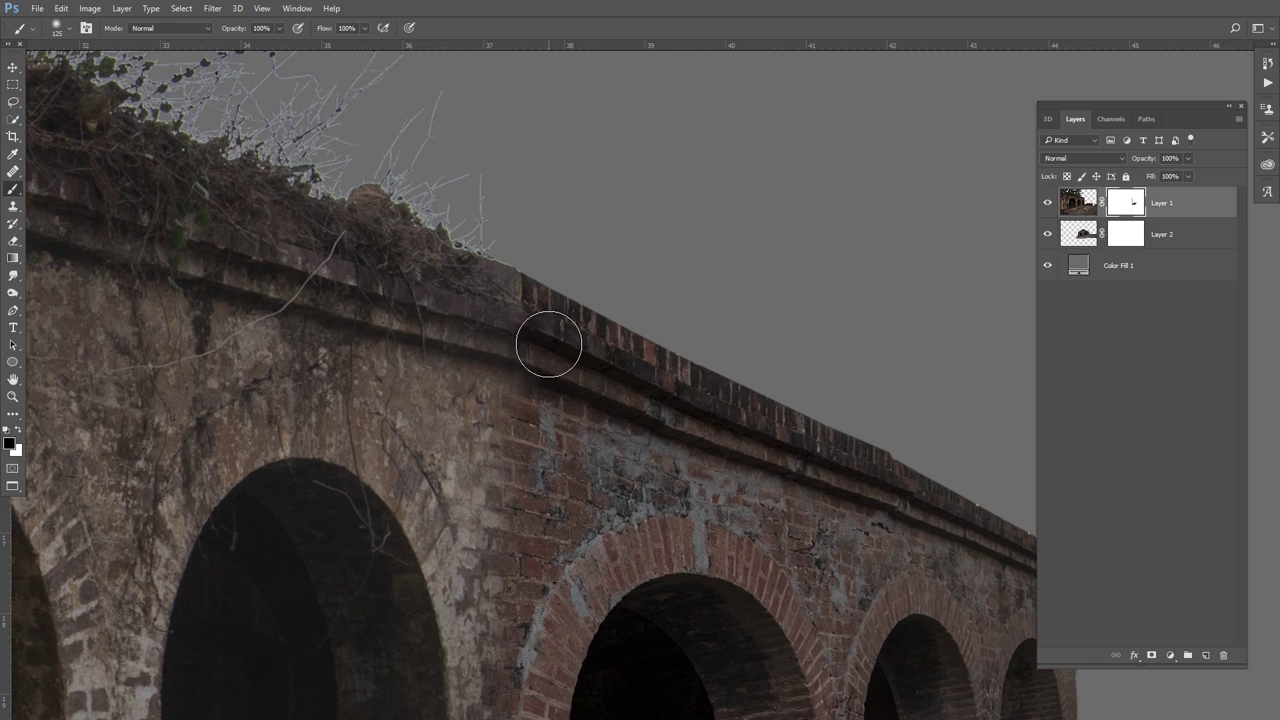
{"action": "key", "text": "bracketleft"}
{"action": "left_click_drag", "start_coordinate": [548, 344], "coordinate": [608, 390]}
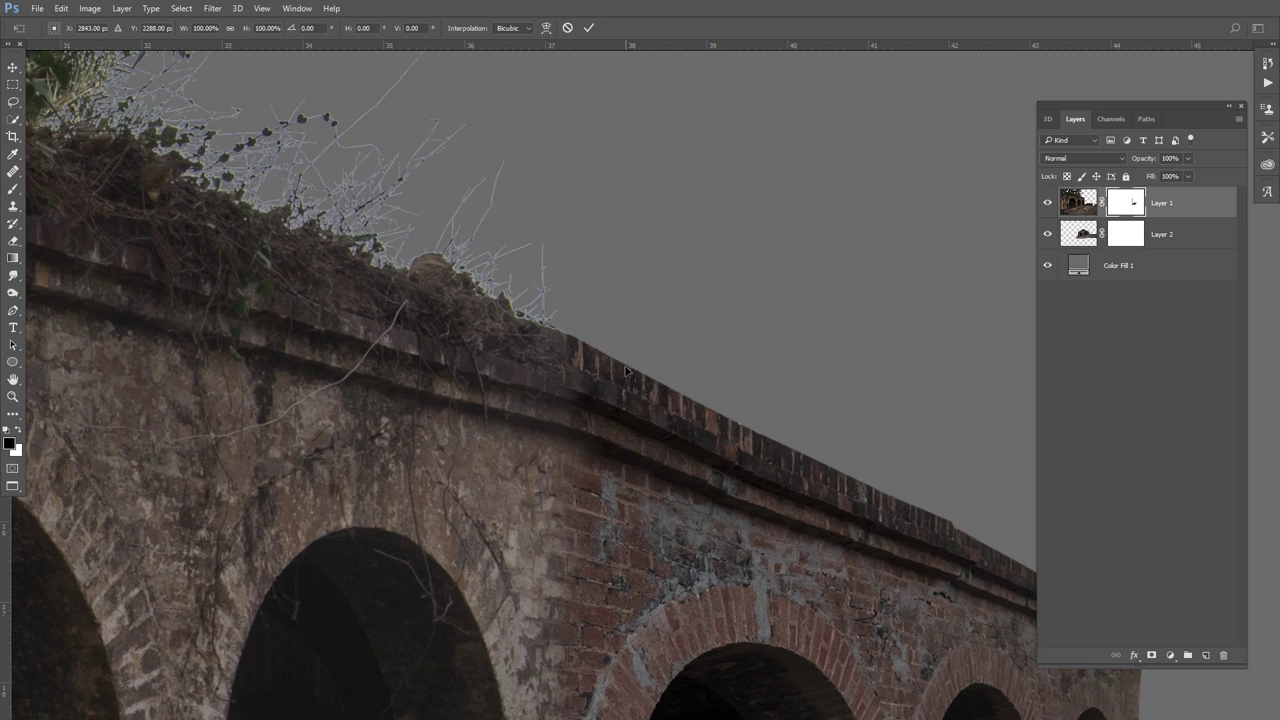
{"action": "key", "text": "alt+bracketleft"}
{"action": "key", "text": "ctrl+t"}
{"action": "right_click", "coordinate": [698, 386]}
{"action": "left_click", "coordinate": [600, 492]}
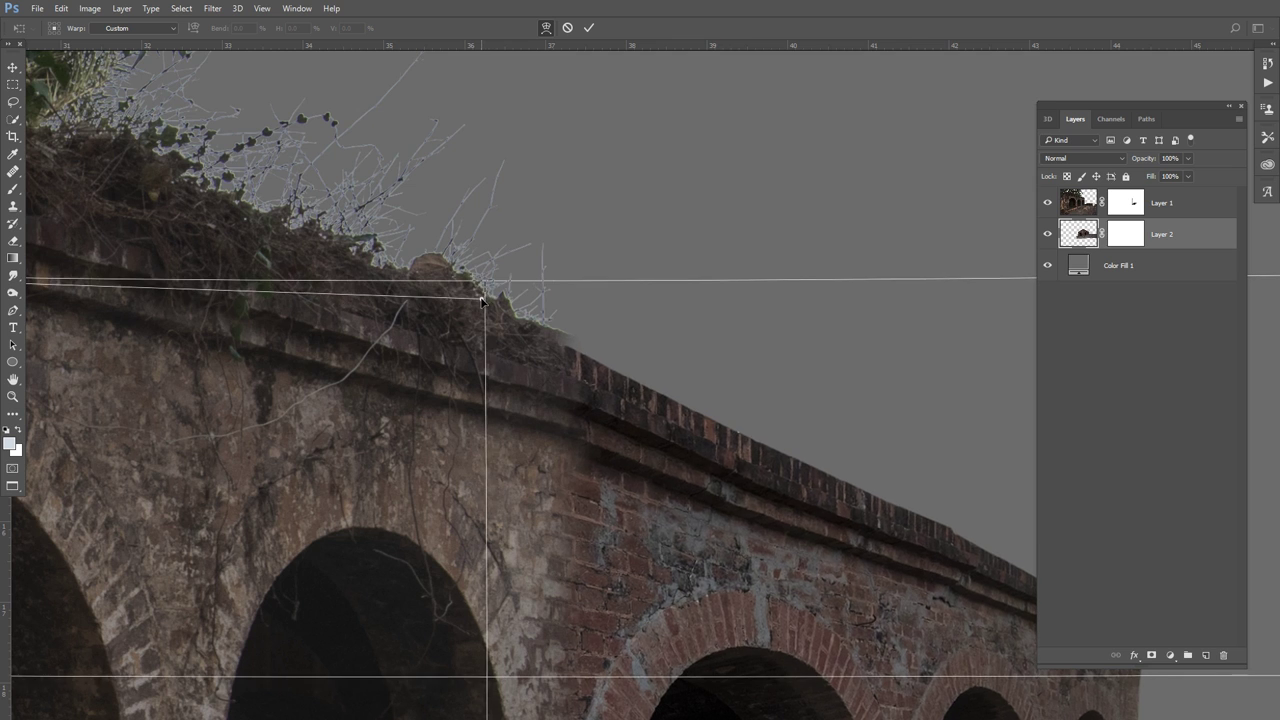
{"action": "scroll", "coordinate": [430, 155], "scroll_direction": "down", "scroll_amount": 1}
{"action": "right_click", "coordinate": [629, 405]}
{"action": "left_click", "coordinate": [653, 505]}
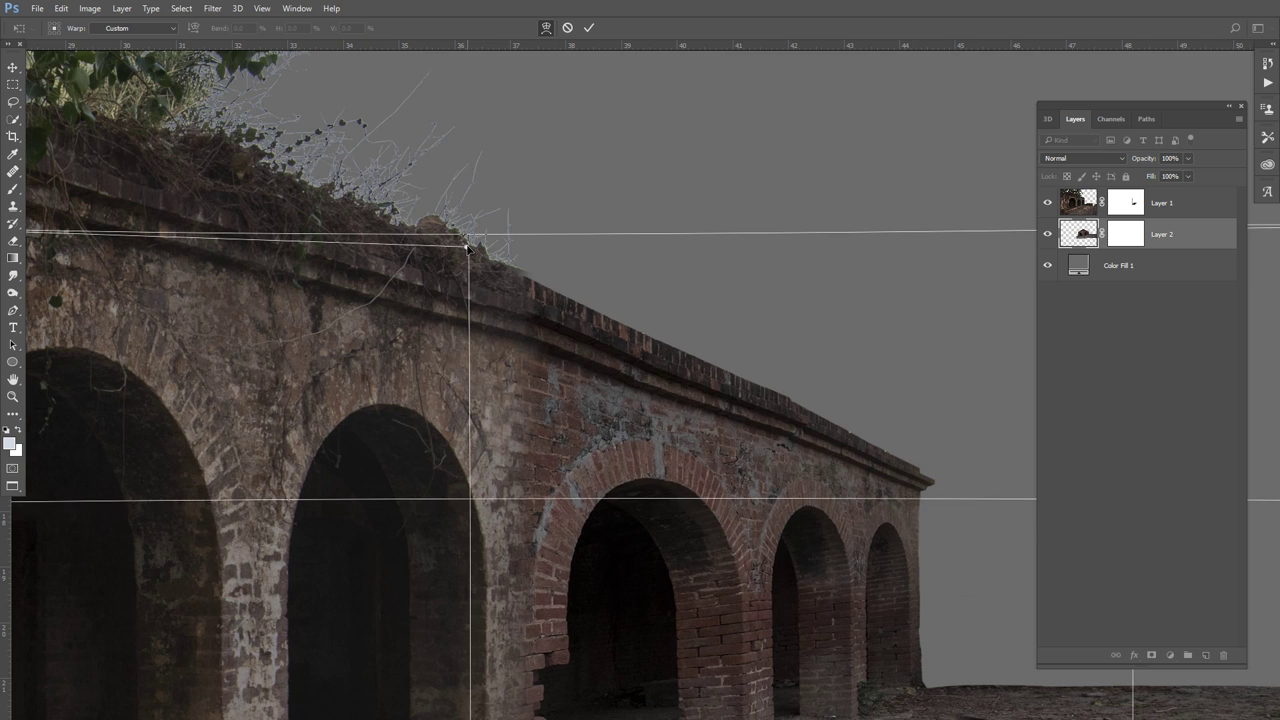
{"action": "left_click_drag", "start_coordinate": [466, 247], "coordinate": [468, 240]}
{"action": "mouse_move", "coordinate": [1088, 273]}
{"action": "left_mouse_down"}
{"action": "mouse_move", "coordinate": [630, 223]}
{"action": "mouse_move", "coordinate": [963, 238]}
{"action": "left_mouse_up"}
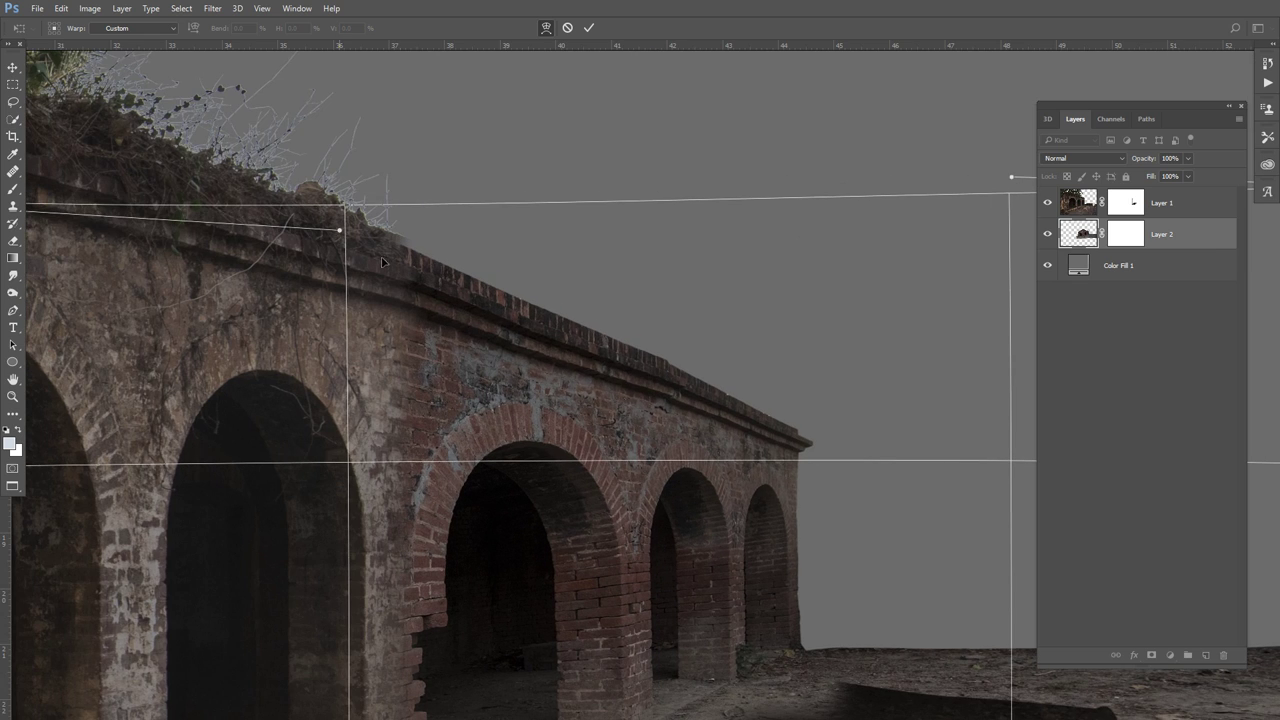
{"action": "key", "text": "Return"}
Paint Layer 1's mask with a 500 px brush to soften the ground seam near the arches
{"action": "key", "text": "b"}
{"action": "scroll", "coordinate": [608, 400], "scroll_direction": "up", "scroll_amount": 3}
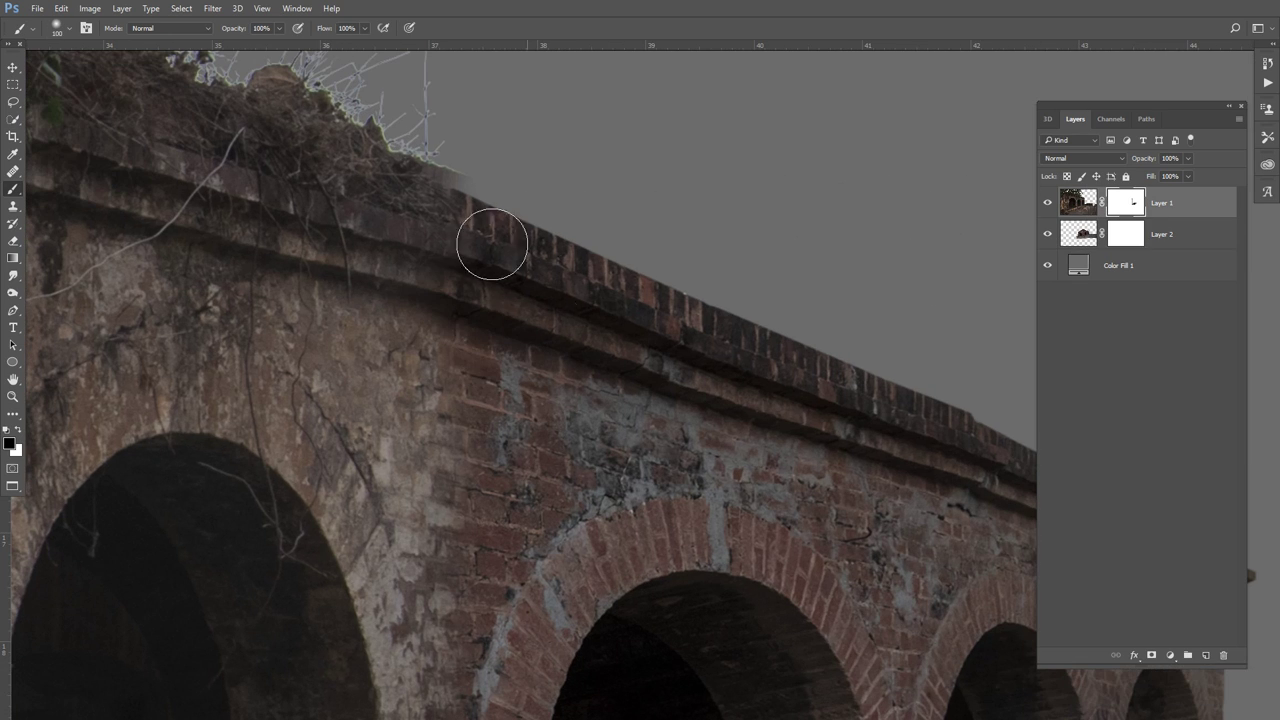
{"action": "scroll", "coordinate": [490, 245], "scroll_direction": "up", "scroll_amount": 3}
{"action": "scroll", "coordinate": [423, 166], "scroll_direction": "up", "scroll_amount": 3}
{"action": "key", "text": "x"}
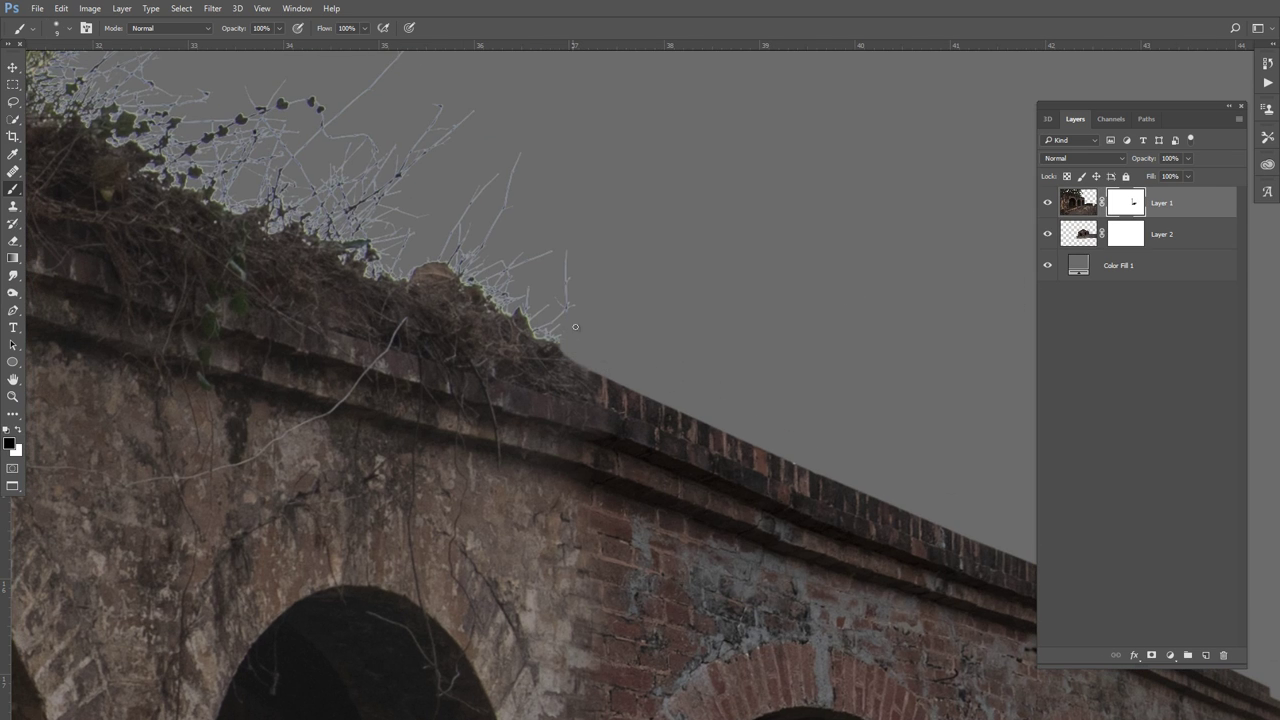
{"action": "scroll", "coordinate": [562, 304], "scroll_direction": "down", "scroll_amount": 5}
{"action": "scroll", "coordinate": [611, 411], "scroll_direction": "up", "scroll_amount": 3}
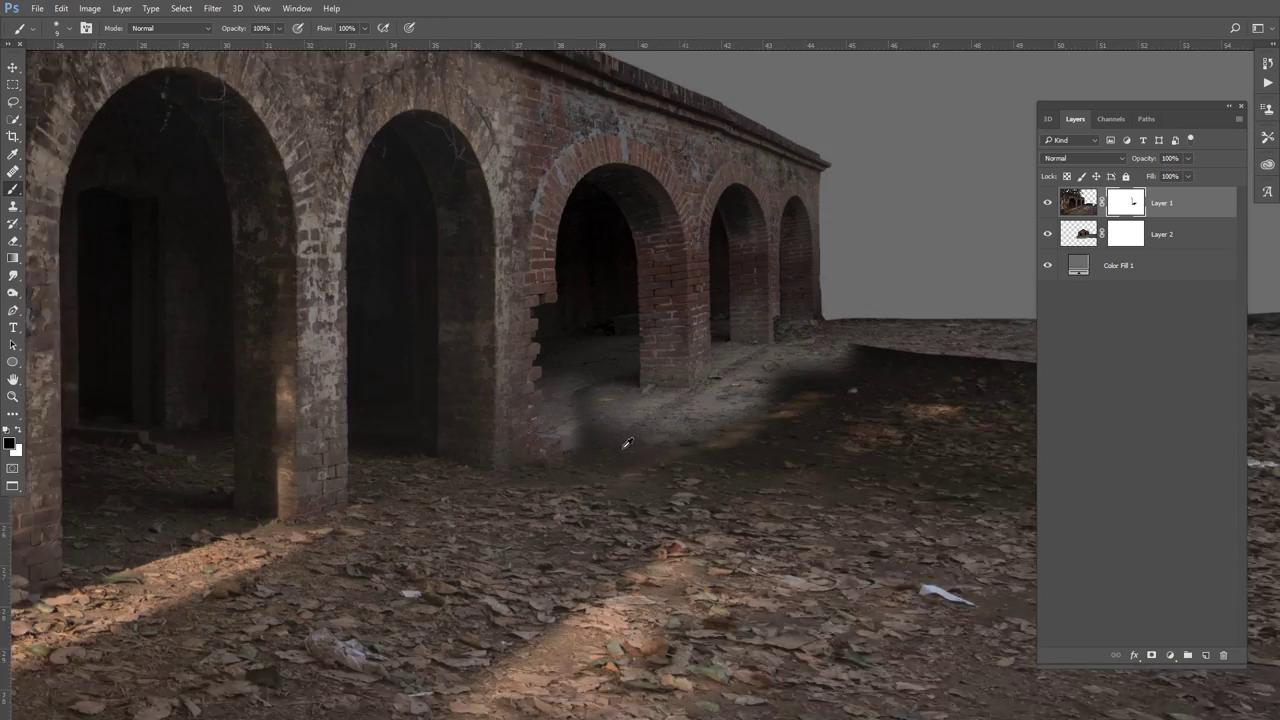
{"action": "key", "text": "x"}
{"action": "key", "text": "bracketright"}
{"action": "key", "text": "bracketright"}
{"action": "key", "text": "bracketright"}
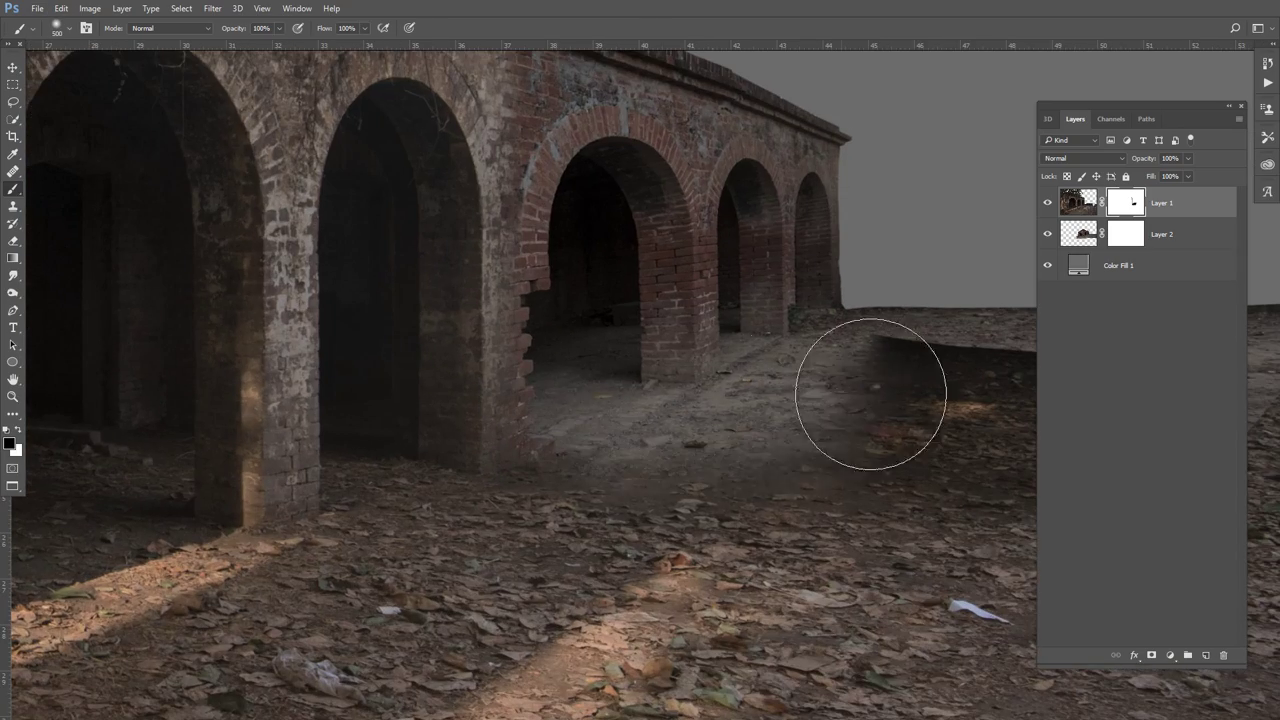
{"action": "left_click_drag", "start_coordinate": [871, 391], "coordinate": [569, 351]}
Select Layer 2's mask and shrink the brush for finer mask painting
{"action": "scroll", "coordinate": [646, 360], "scroll_direction": "down", "scroll_amount": 2}
{"action": "left_click", "coordinate": [1160, 234]}
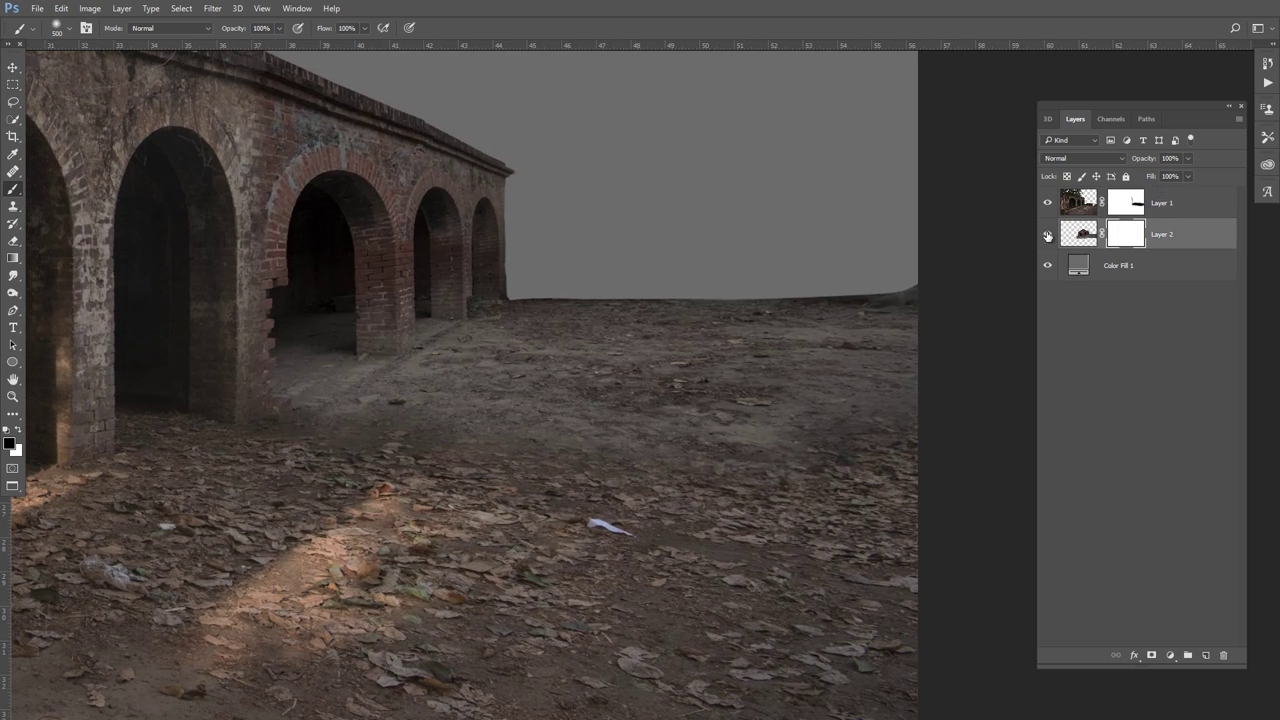
{"action": "scroll", "coordinate": [680, 280], "scroll_direction": "up", "scroll_amount": 2}
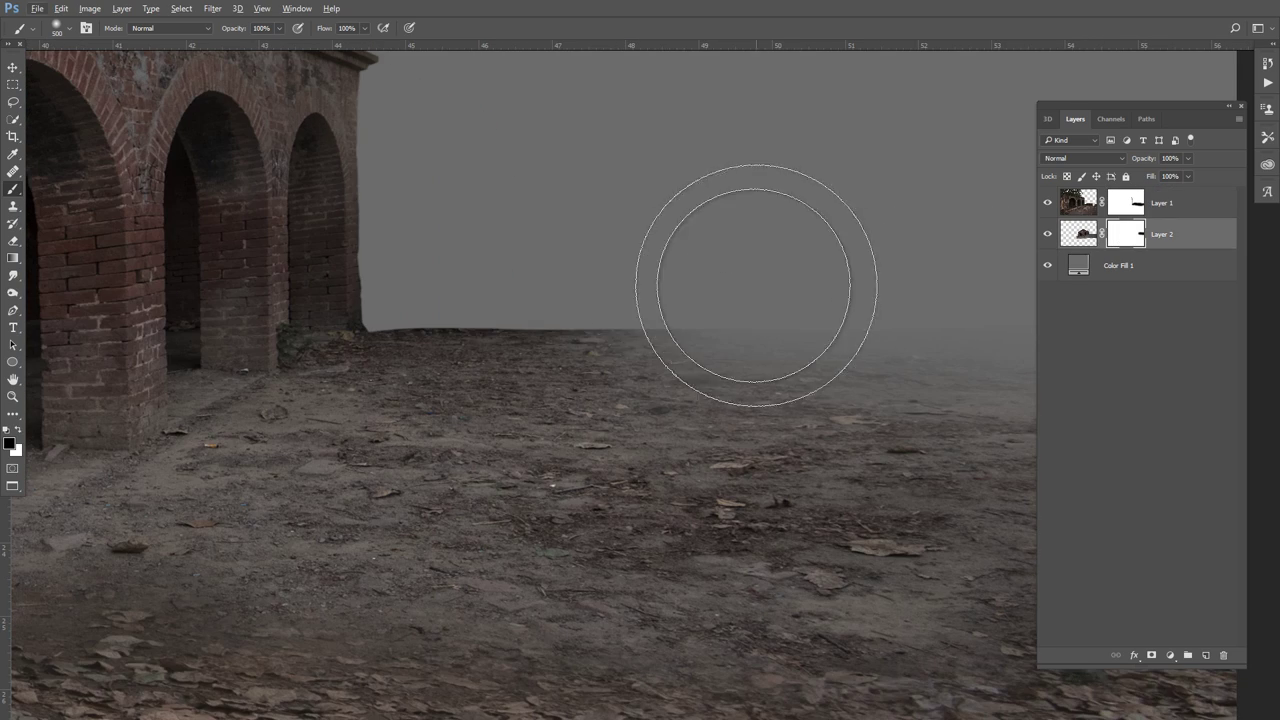
{"action": "key", "text": "bracketleft"}
{"action": "key", "text": "bracketleft"}
{"action": "key", "text": "bracketleft"}
{"action": "key", "text": "bracketleft"}
{"action": "key", "text": "bracketleft"}
{"action": "key", "text": "bracketleft"}
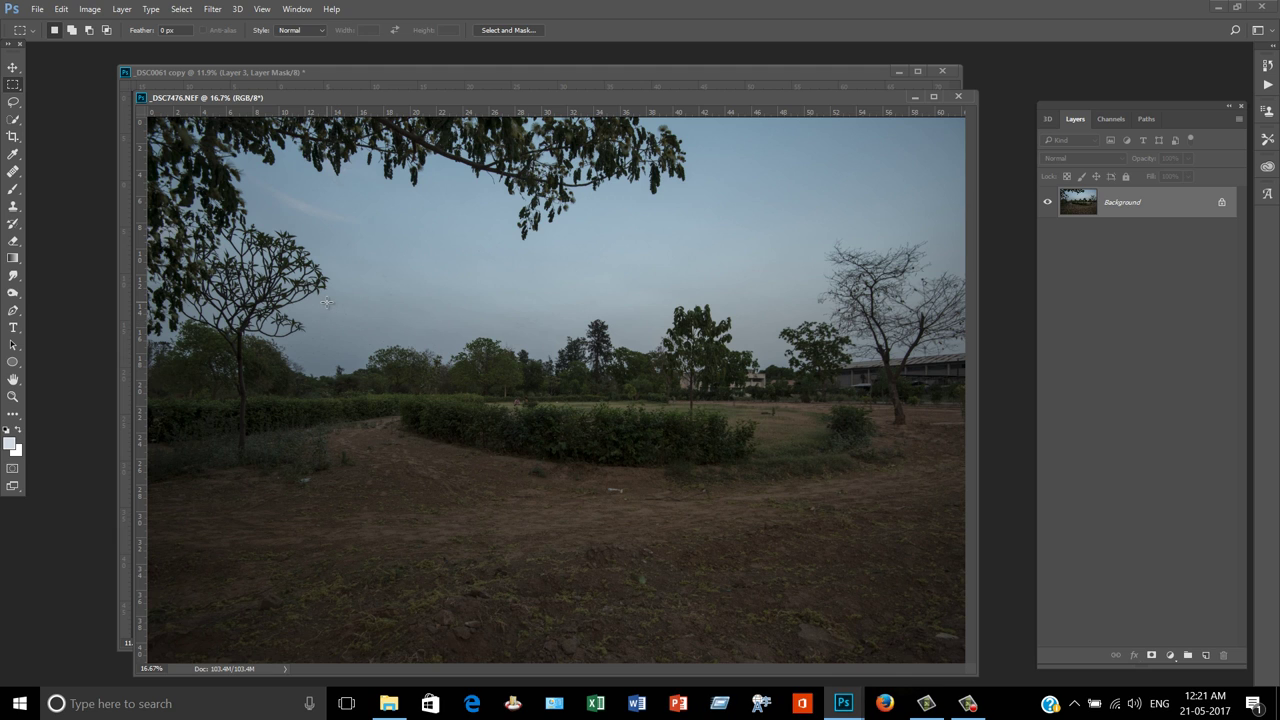
Copy the boxed tree line and field onto a new layer and hide the original photo
{"action": "left_click_drag", "start_coordinate": [664, 511], "coordinate": [708, 440]}
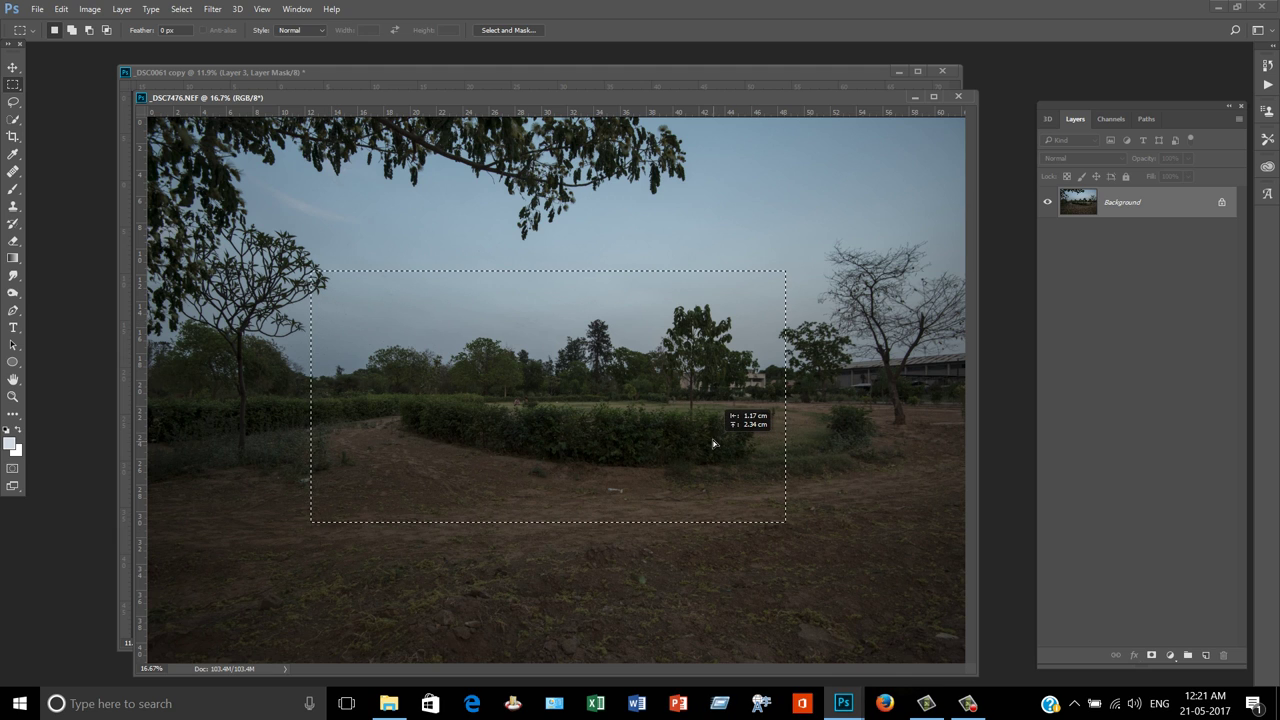
{"action": "left_click_drag", "start_coordinate": [697, 383], "coordinate": [705, 376]}
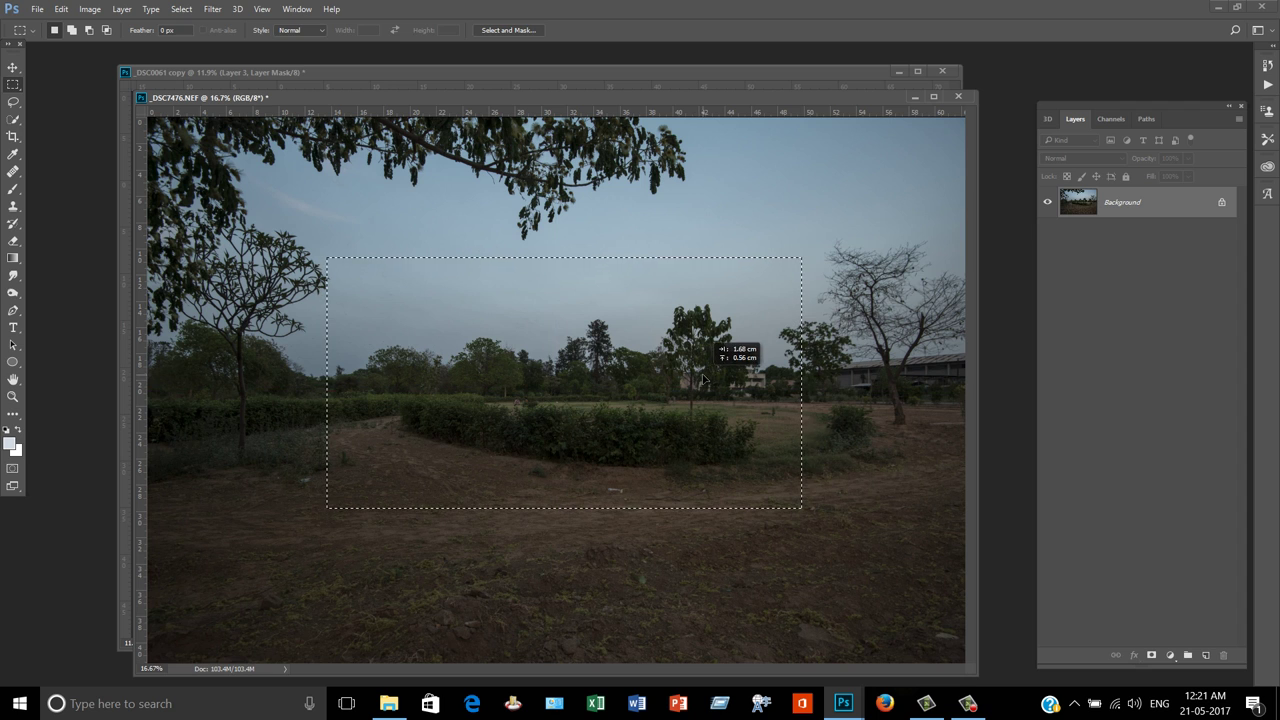
{"action": "key", "text": "ctrl+j"}
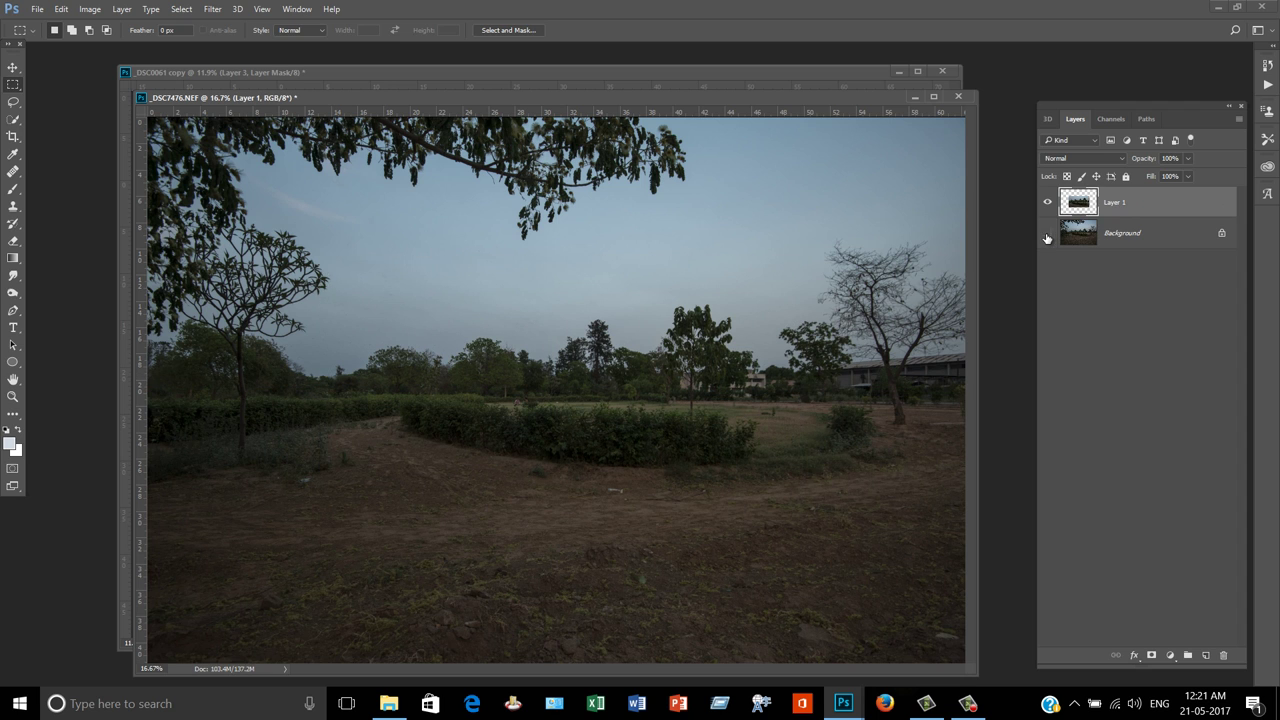
{"action": "left_click", "coordinate": [1047, 238]}
Duplicate the Blue channel and crush its levels so the sky turns white against dark trees
{"action": "left_click", "coordinate": [1111, 118]}
{"action": "left_click", "coordinate": [1106, 199]}
{"action": "left_click_drag", "start_coordinate": [1110, 206], "coordinate": [1204, 655]}
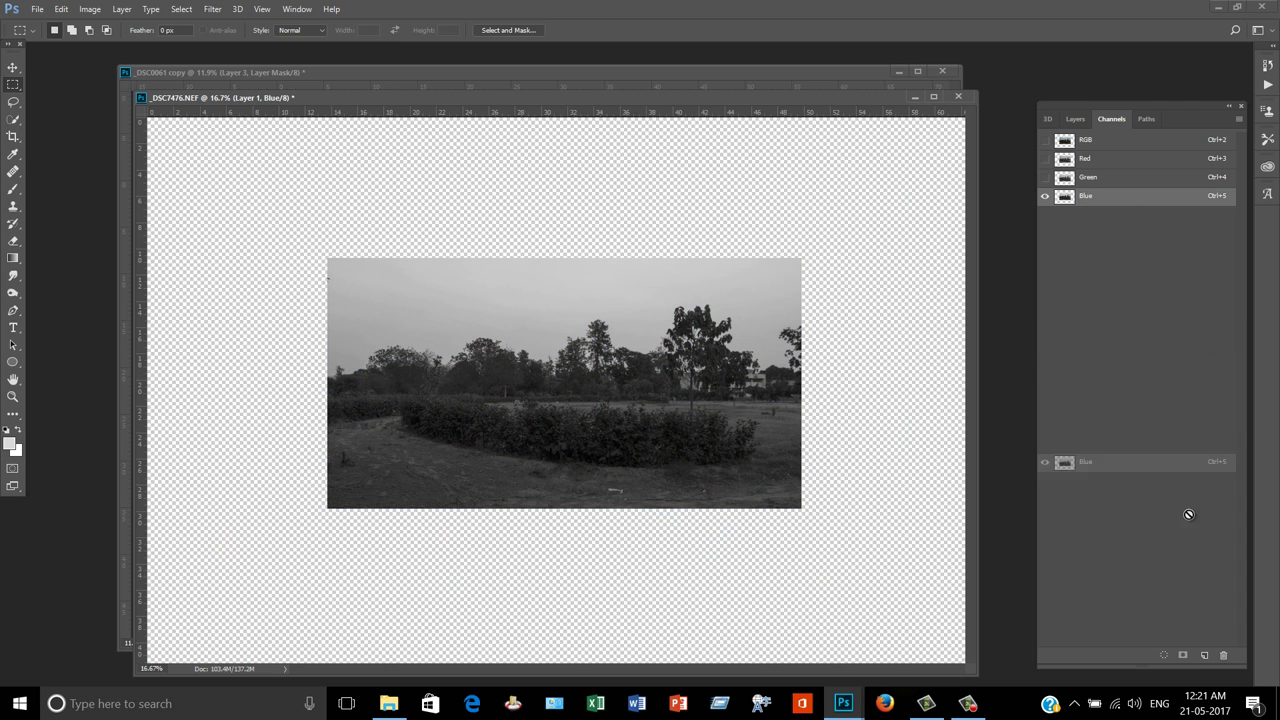
{"action": "key", "text": "ctrl+l"}
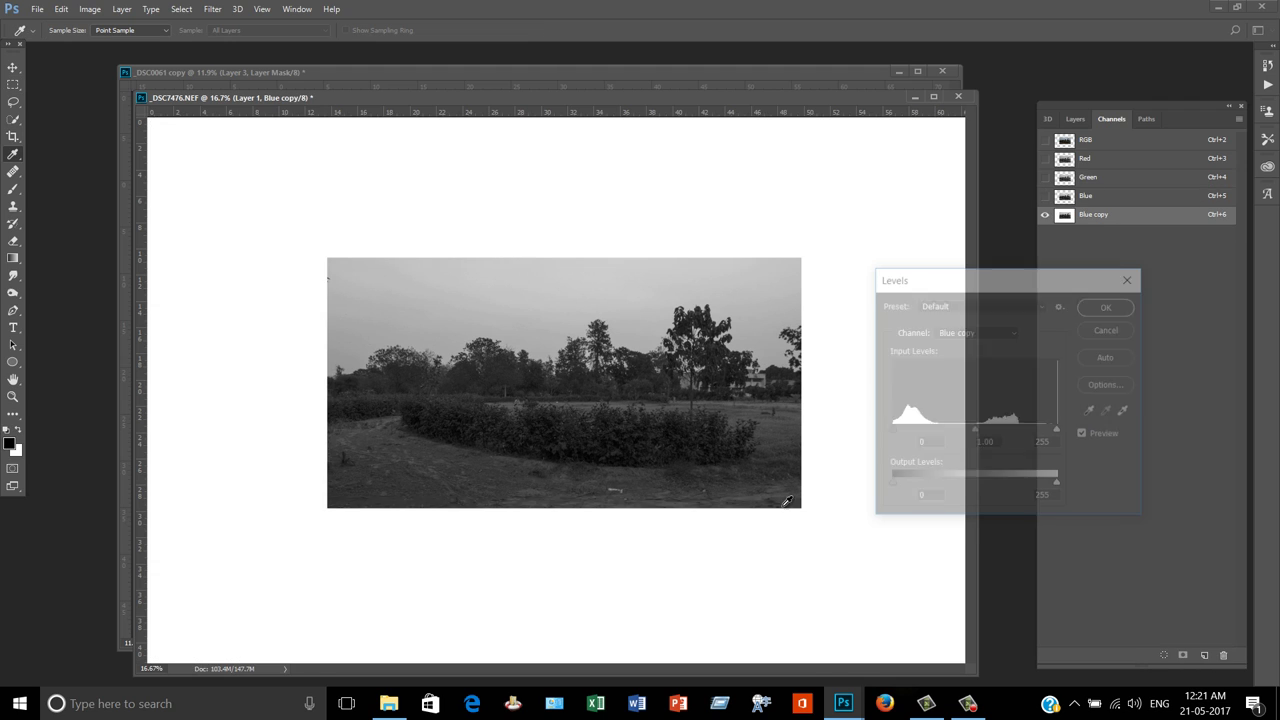
{"action": "left_click_drag", "start_coordinate": [890, 430], "coordinate": [921, 430]}
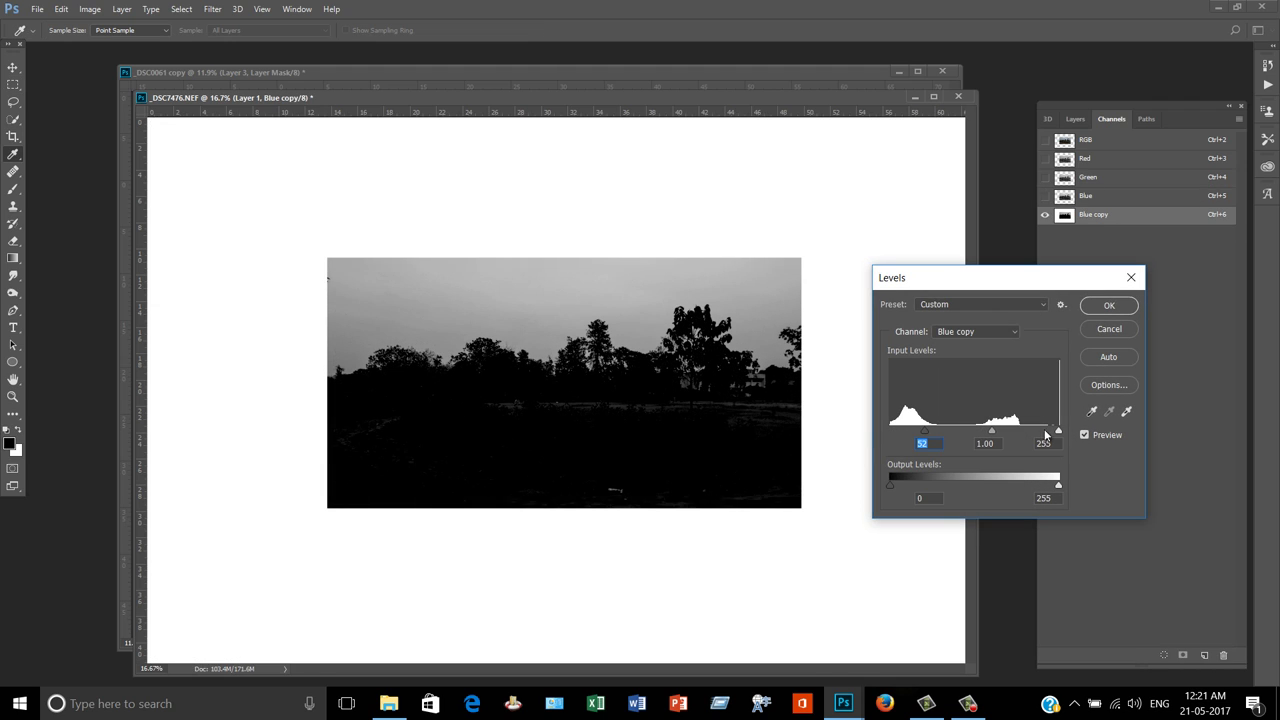
{"action": "left_click_drag", "start_coordinate": [1046, 433], "coordinate": [970, 432]}
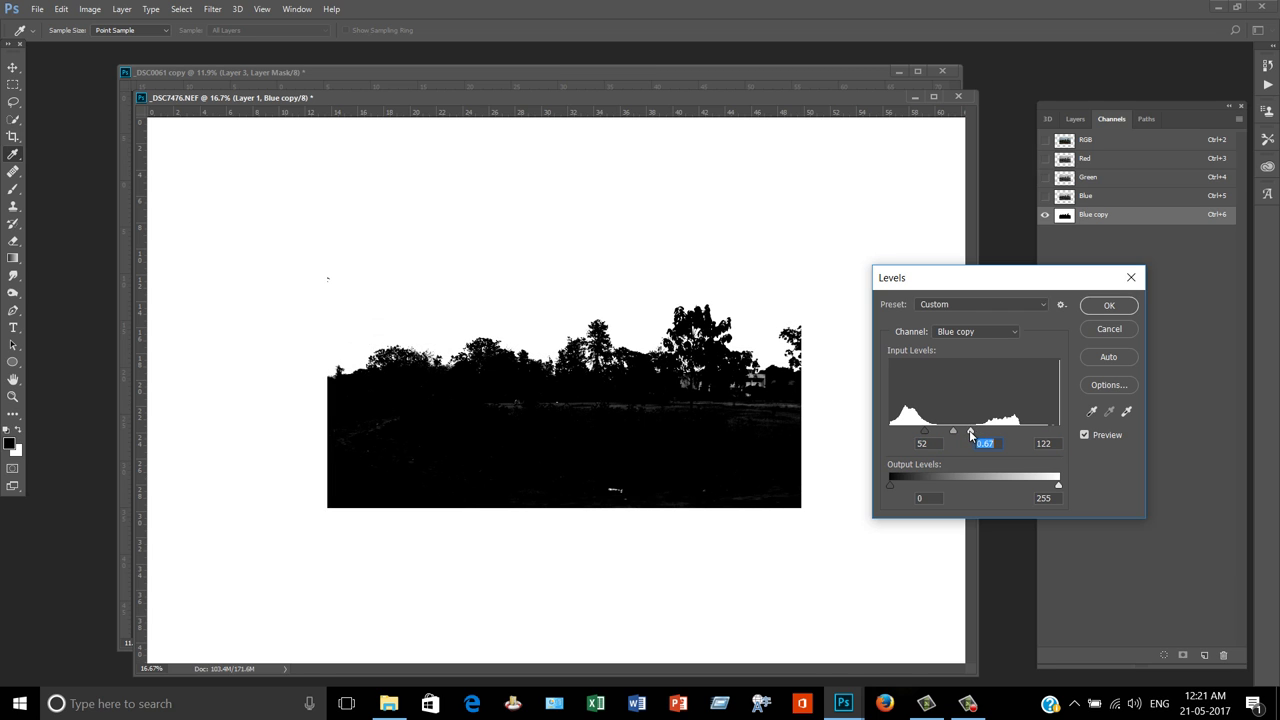
{"action": "left_click", "coordinate": [1109, 305]}
Load the Blue copy channel as a selection and make it an inverted mask on Layer 1
{"action": "left_click", "coordinate": [1064, 214], "text": "ctrl"}
{"action": "left_click", "coordinate": [1075, 118]}
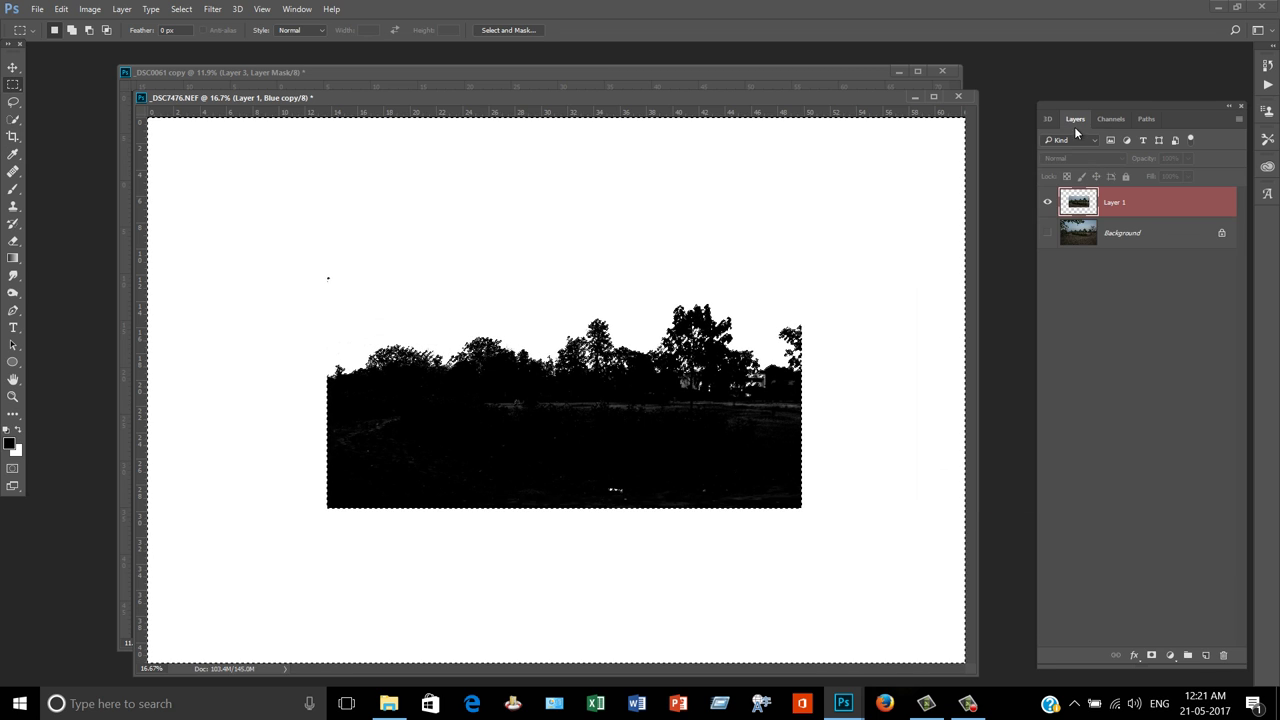
{"action": "left_click", "coordinate": [1151, 655]}
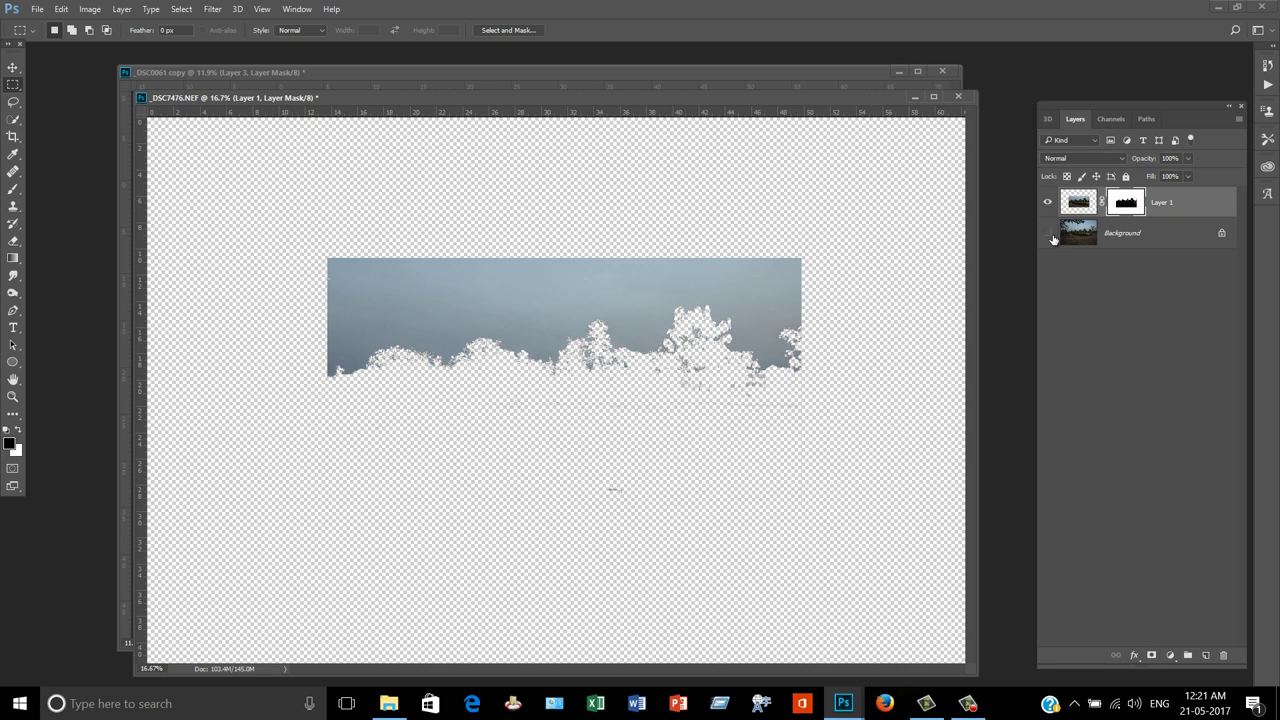
{"action": "key", "text": "ctrl+i"}
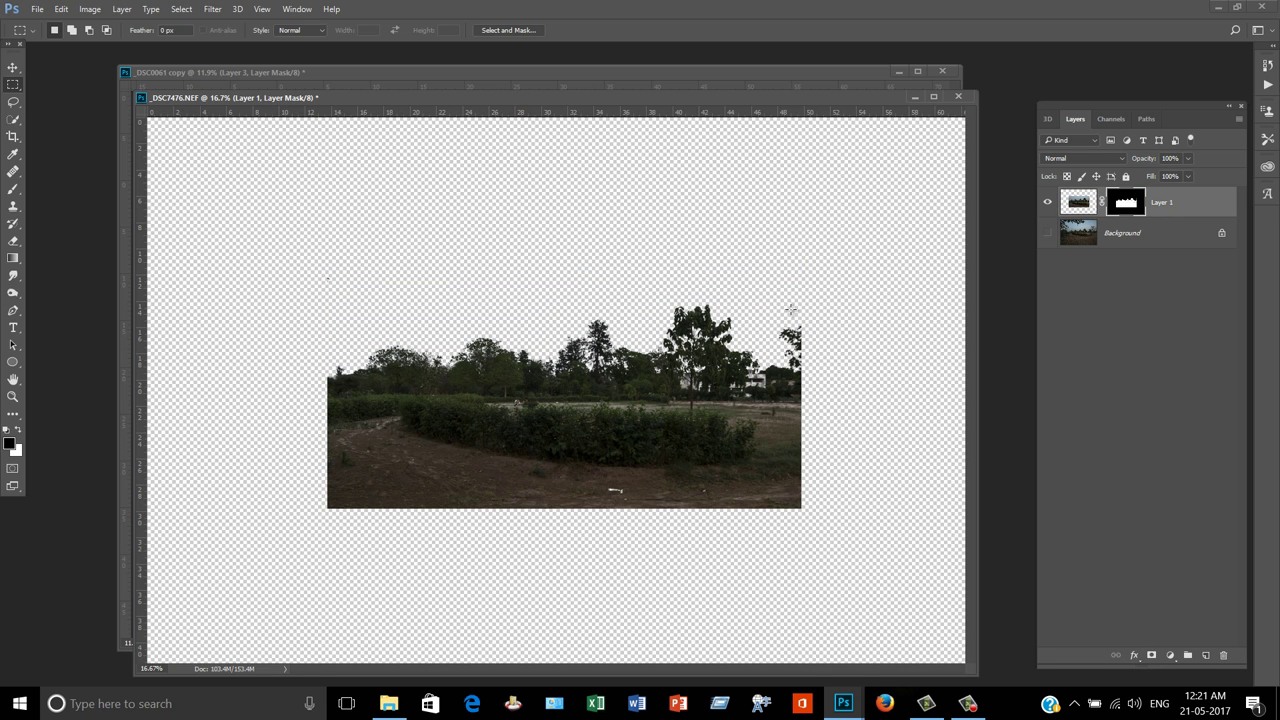
Drag both park photos' tree cut-outs into the arcade composite with the Move tool
{"action": "left_click", "coordinate": [13, 67]}
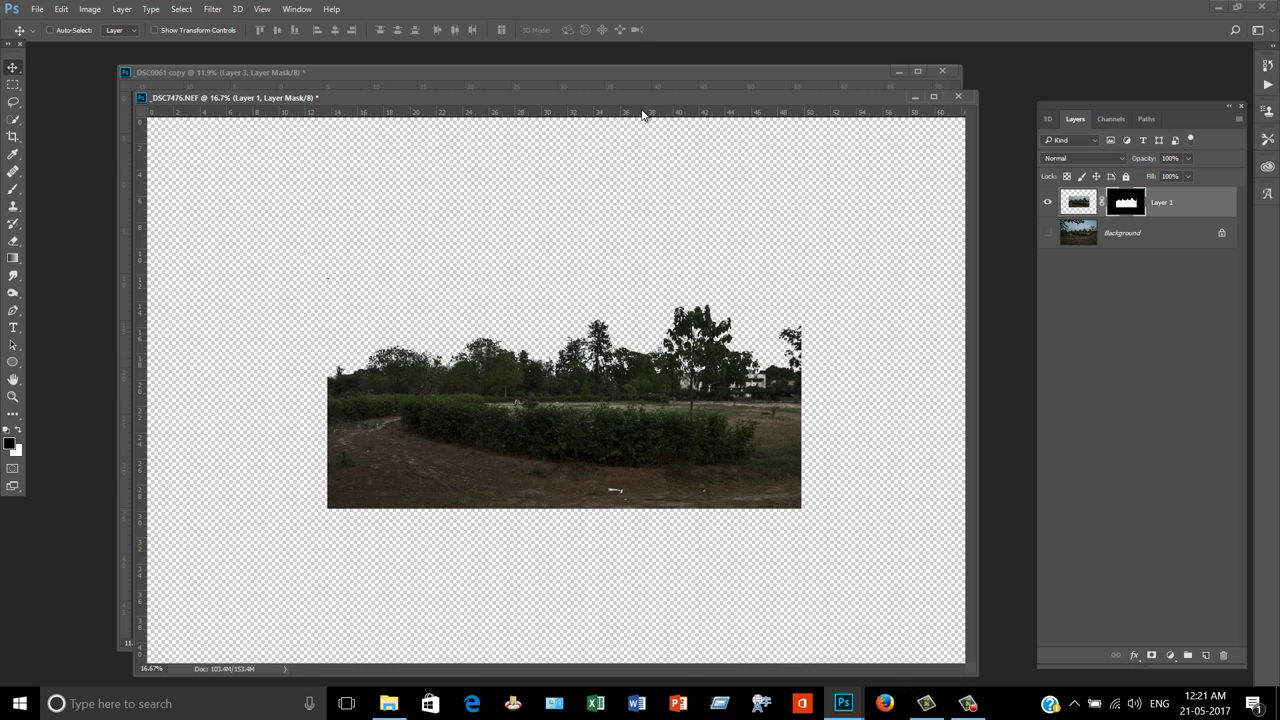
{"action": "left_click_drag", "start_coordinate": [643, 98], "coordinate": [643, 252]}
{"action": "mouse_move", "coordinate": [600, 540]}
{"action": "left_mouse_down"}
{"action": "mouse_move", "coordinate": [740, 242]}
{"action": "mouse_move", "coordinate": [820, 388]}
{"action": "left_mouse_up"}
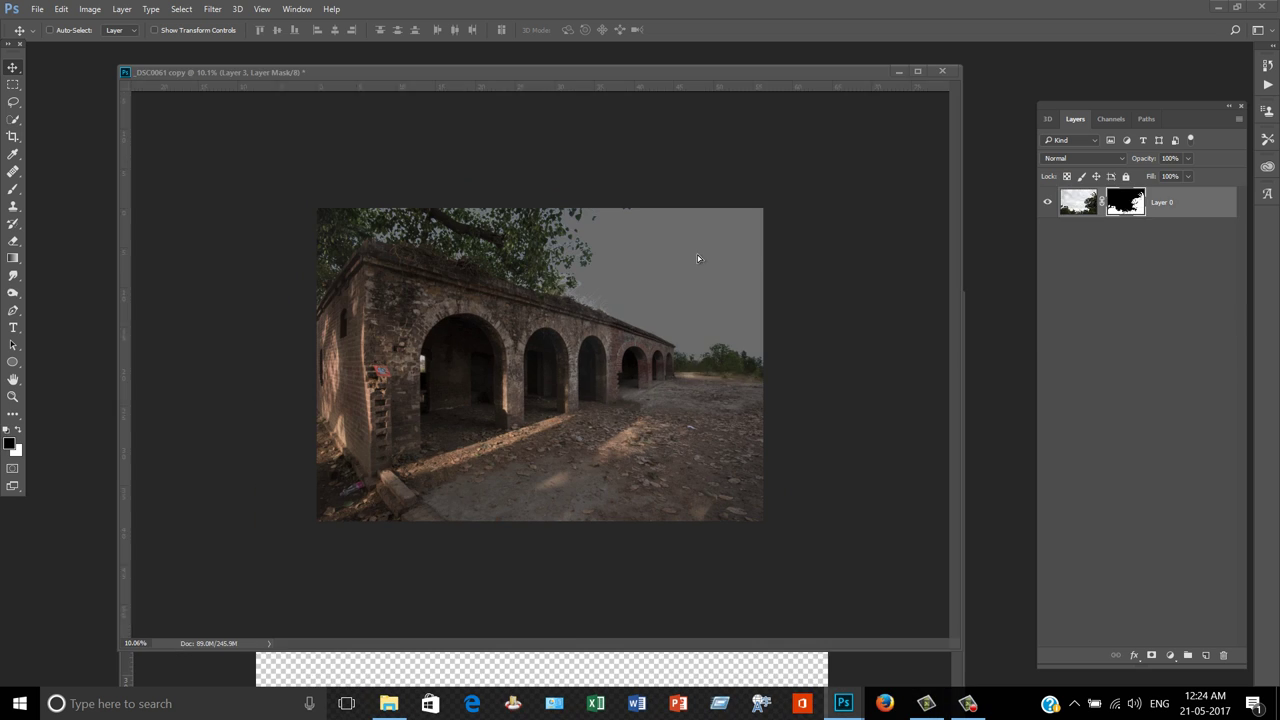
{"action": "left_click_drag", "start_coordinate": [697, 254], "coordinate": [757, 571]}
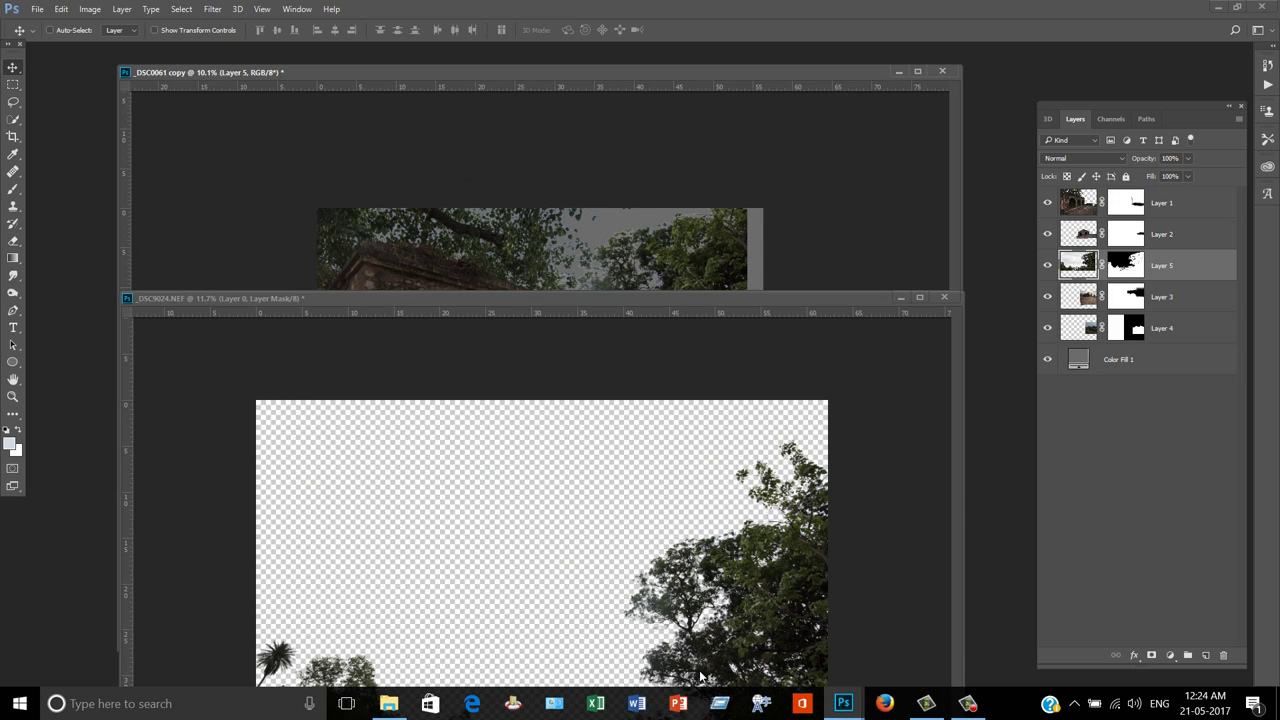
Close the second park photo without saving and view the composite full screen
{"action": "left_click", "coordinate": [944, 297]}
{"action": "left_click", "coordinate": [648, 266]}
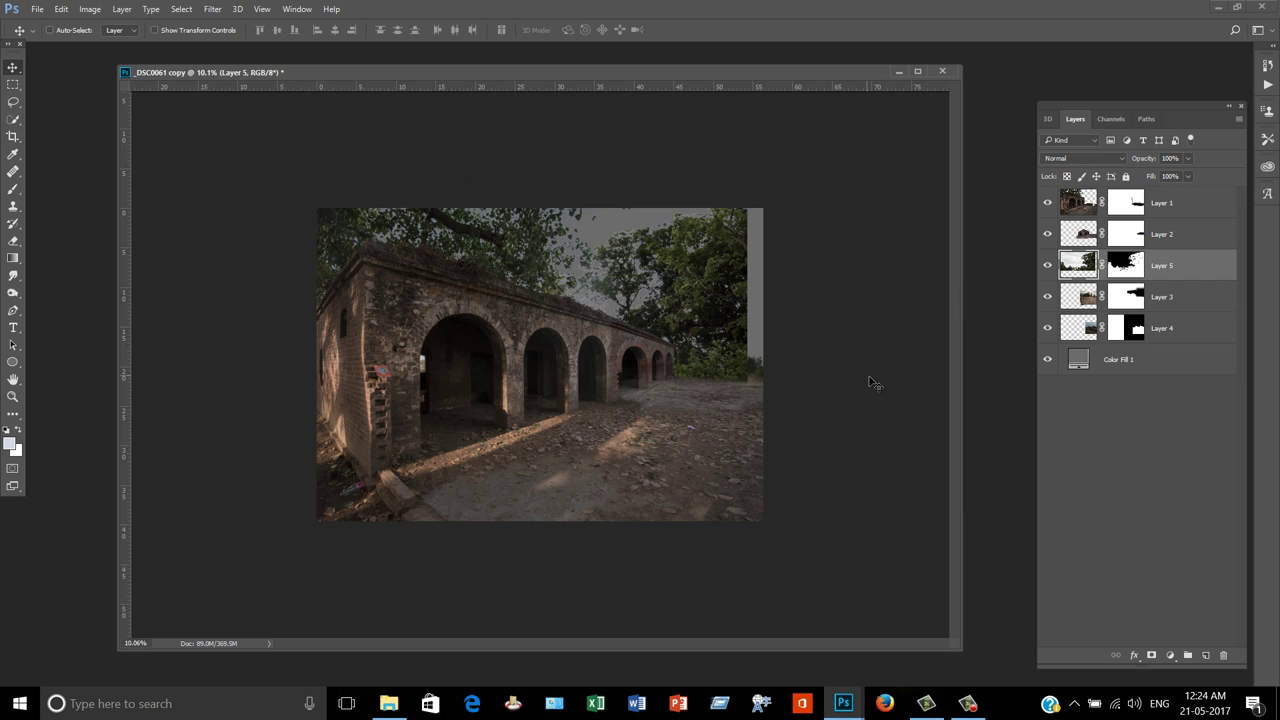
{"action": "key", "text": "f"}
{"action": "scroll", "coordinate": [815, 395], "scroll_direction": "up", "scroll_amount": 1}
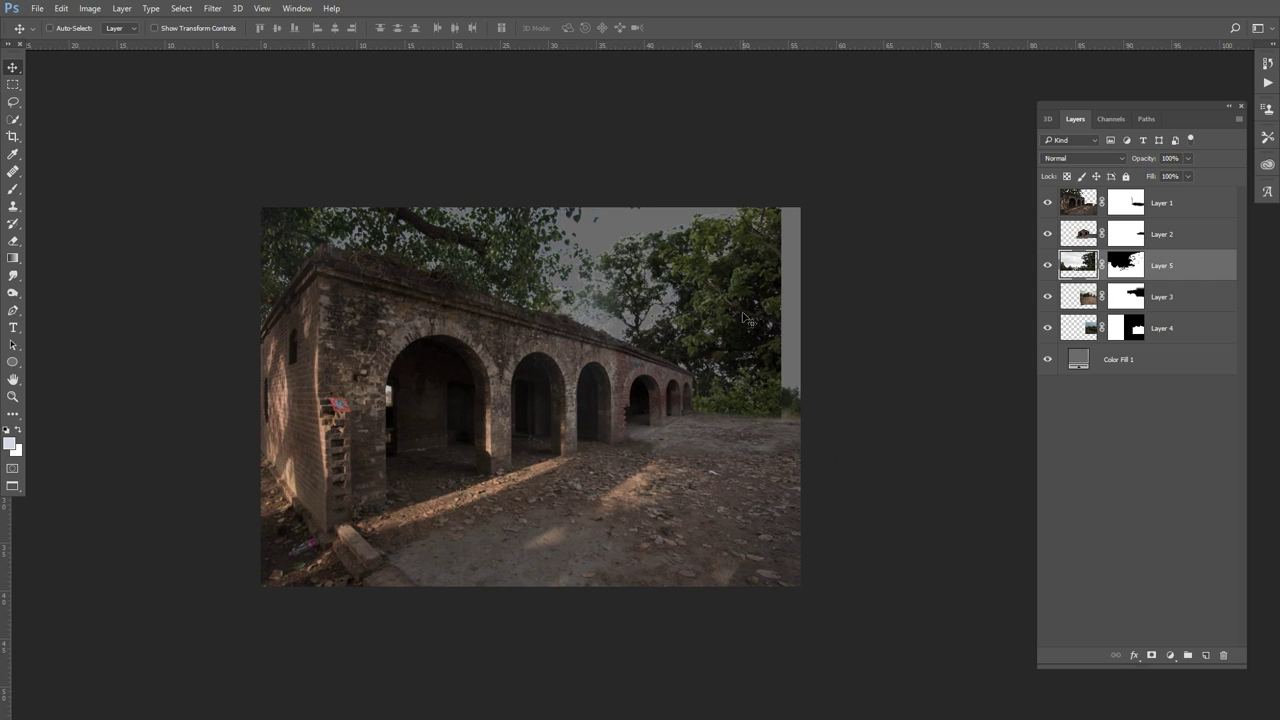
Place Layer 5 below Layer 4 and transform it to about 63% scale at -5.49°
{"action": "left_click_drag", "start_coordinate": [742, 318], "coordinate": [846, 306]}
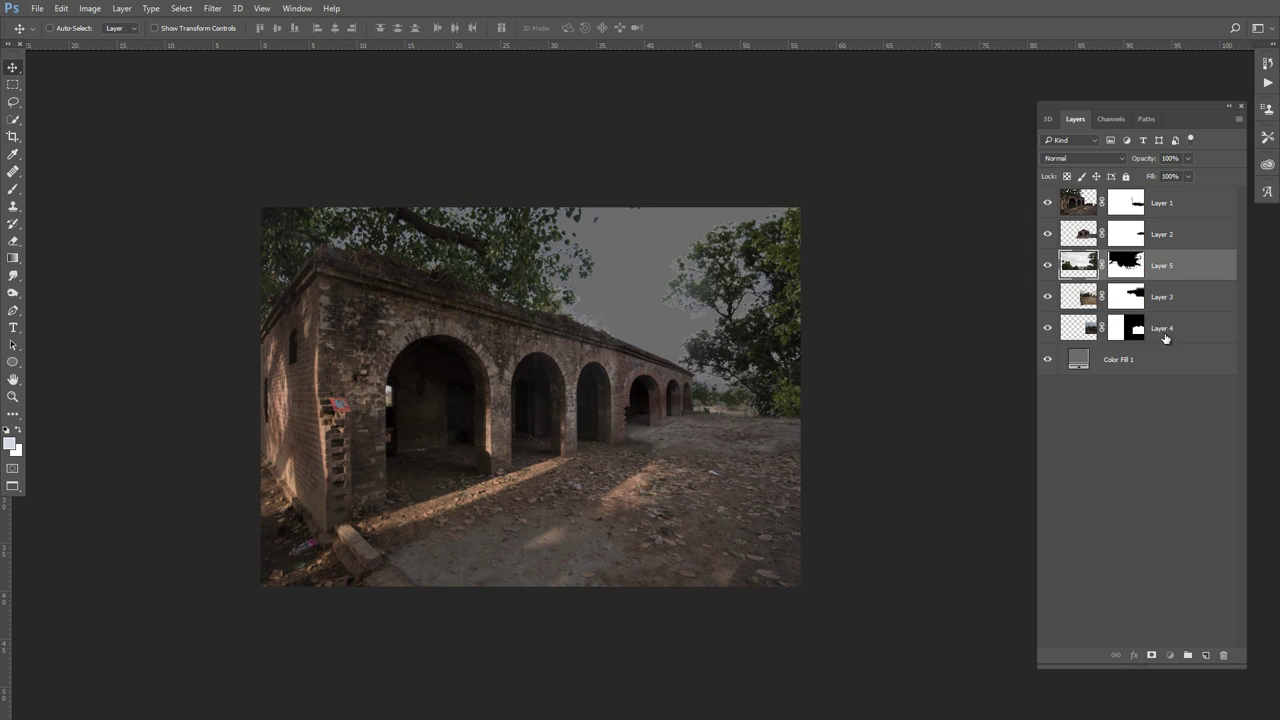
{"action": "left_click_drag", "start_coordinate": [1165, 338], "coordinate": [1165, 344]}
{"action": "key", "text": "ctrl+t"}
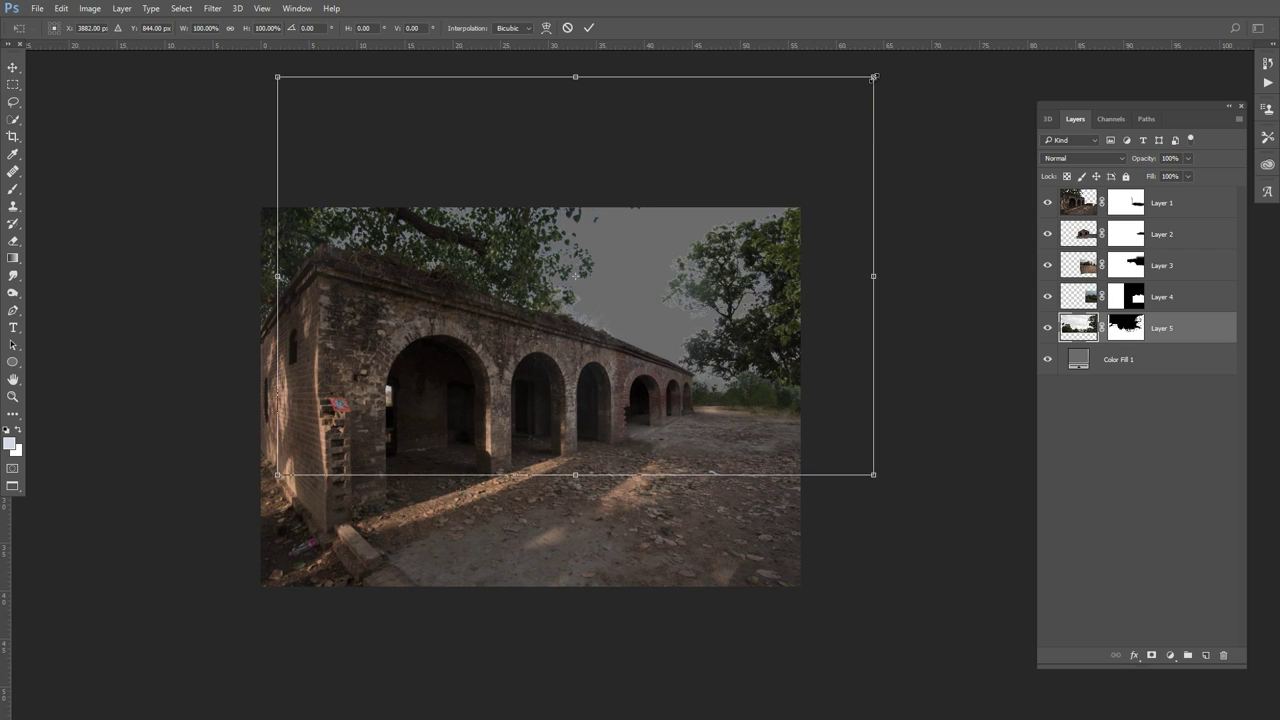
{"action": "mouse_move", "coordinate": [874, 76]}
{"action": "left_mouse_down"}
{"action": "mouse_move", "coordinate": [847, 280]}
{"action": "mouse_move", "coordinate": [903, 227]}
{"action": "mouse_move", "coordinate": [980, 288]}
{"action": "mouse_move", "coordinate": [929, 281]}
{"action": "mouse_move", "coordinate": [931, 261]}
{"action": "mouse_move", "coordinate": [829, 283]}
{"action": "left_mouse_up"}
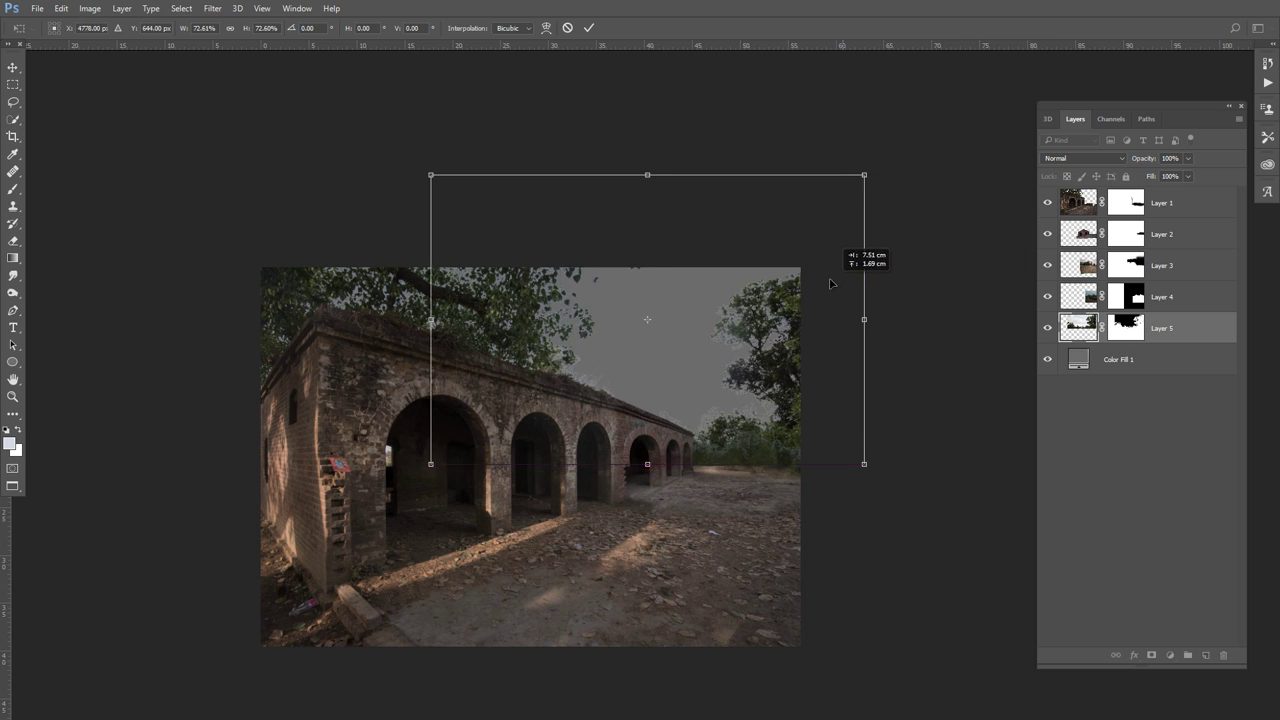
{"action": "mouse_move", "coordinate": [920, 297]}
{"action": "left_mouse_down"}
{"action": "mouse_move", "coordinate": [826, 334]}
{"action": "mouse_move", "coordinate": [788, 366]}
{"action": "mouse_move", "coordinate": [783, 418]}
{"action": "mouse_move", "coordinate": [829, 312]}
{"action": "mouse_move", "coordinate": [823, 380]}
{"action": "left_mouse_up"}
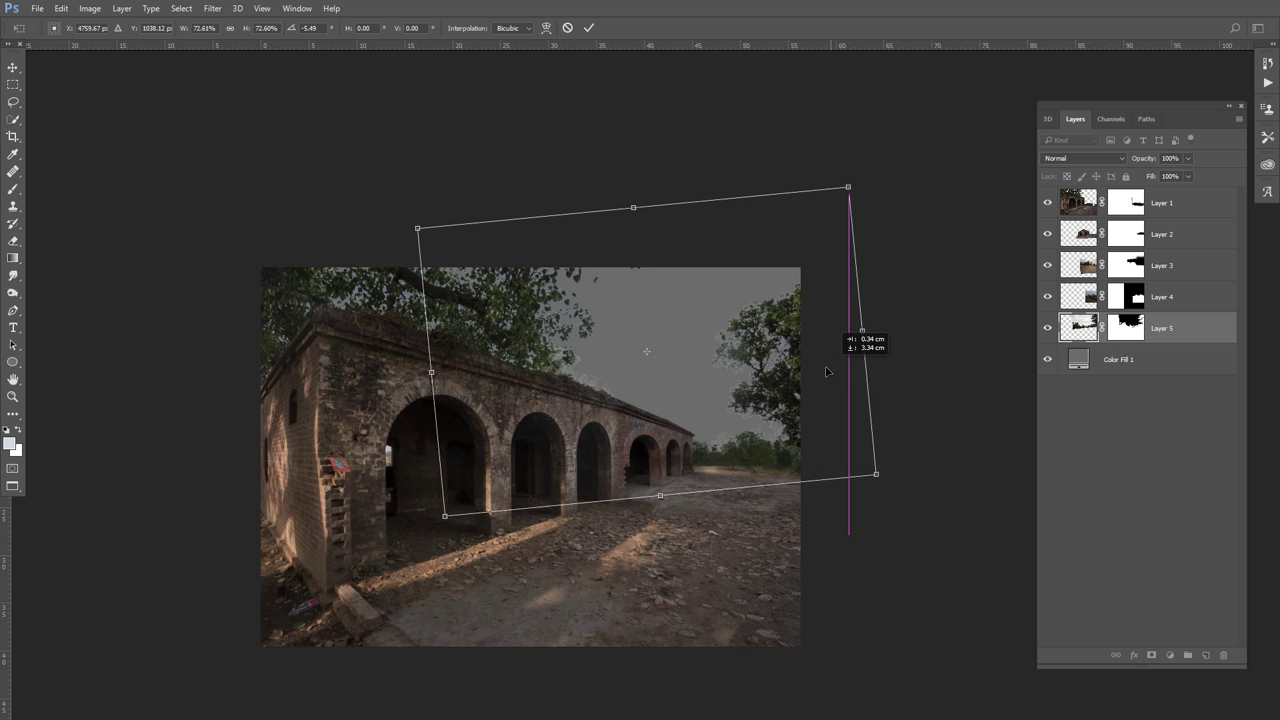
{"action": "mouse_move", "coordinate": [852, 190]}
{"action": "left_mouse_down"}
{"action": "mouse_move", "coordinate": [862, 181]}
{"action": "mouse_move", "coordinate": [823, 215]}
{"action": "left_mouse_up"}
{"action": "left_click_drag", "start_coordinate": [823, 280], "coordinate": [821, 290]}
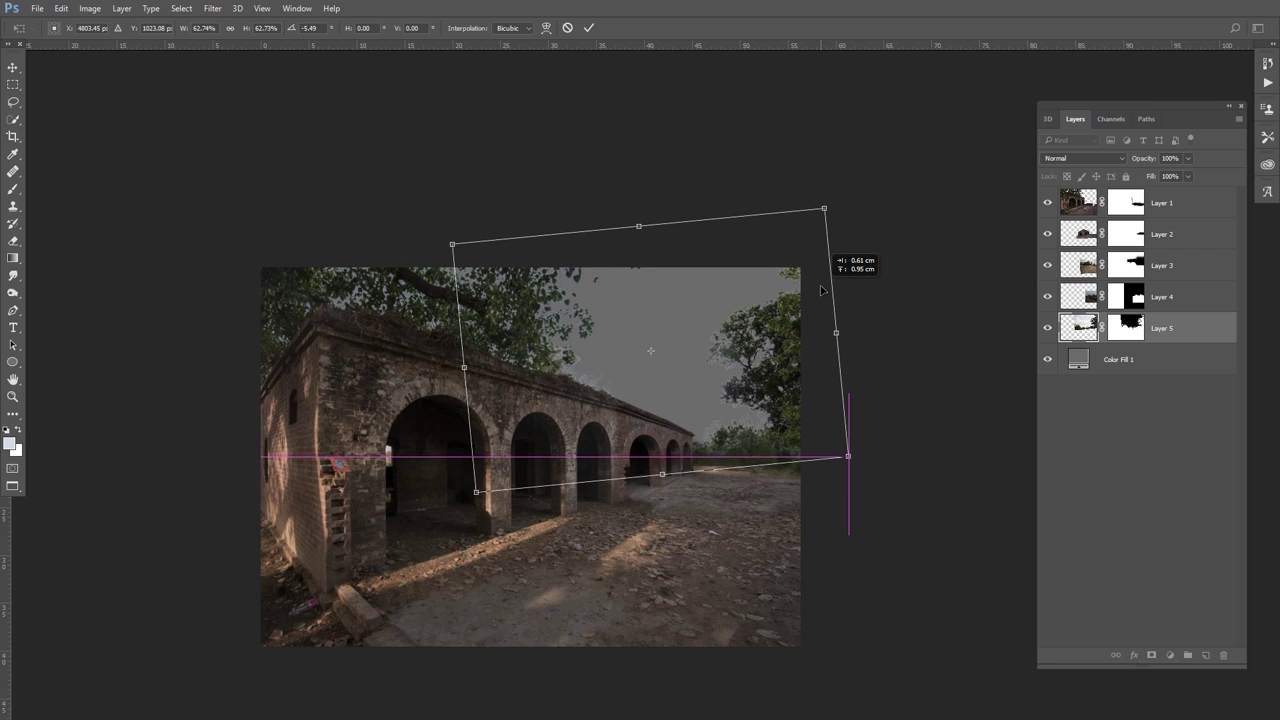
Commit Layer 5's transform and apply its layer mask permanently
{"action": "key", "text": "Return"}
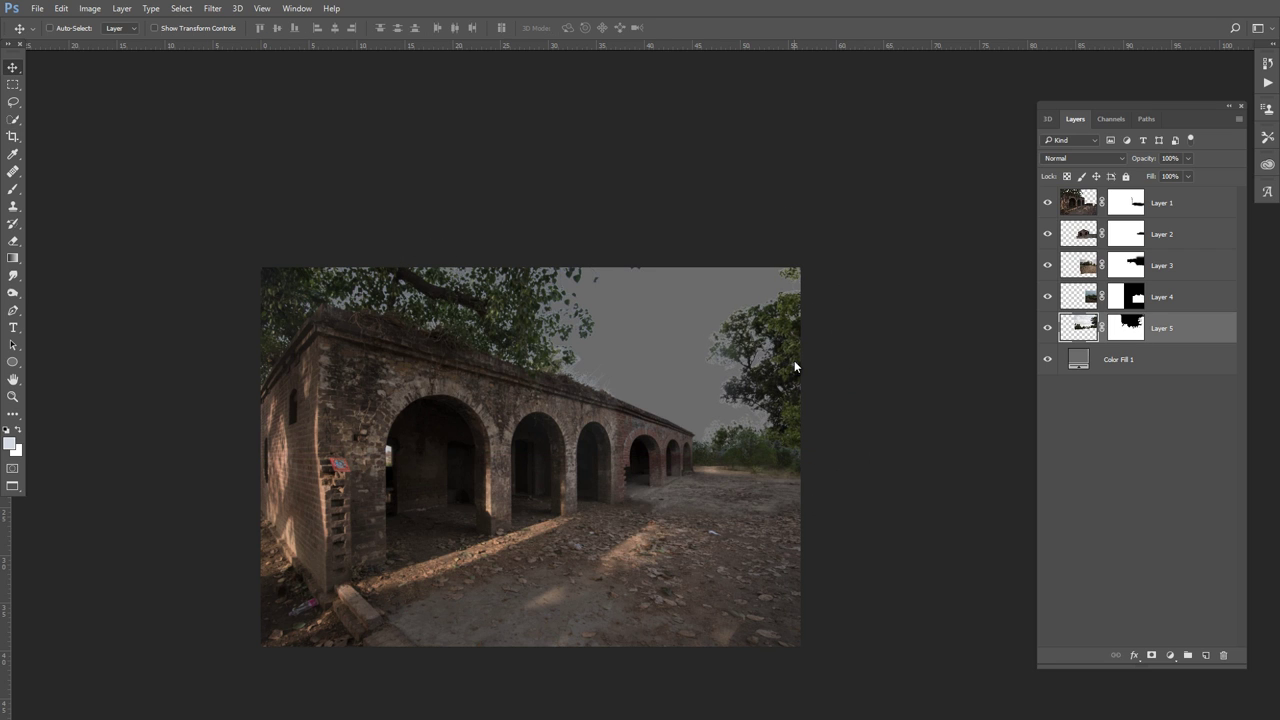
{"action": "scroll", "coordinate": [794, 360], "scroll_direction": "up", "scroll_amount": 1, "text": "alt"}
{"action": "right_click", "coordinate": [1133, 326]}
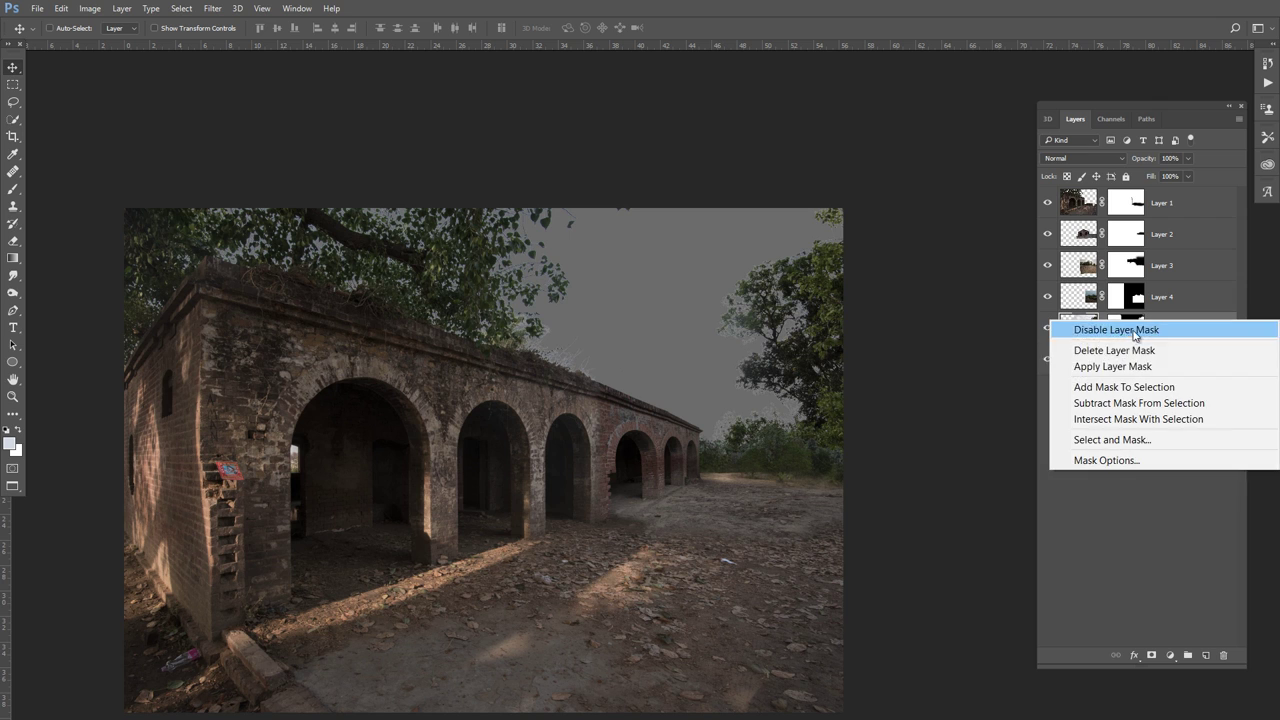
{"action": "left_click", "coordinate": [1114, 363]}
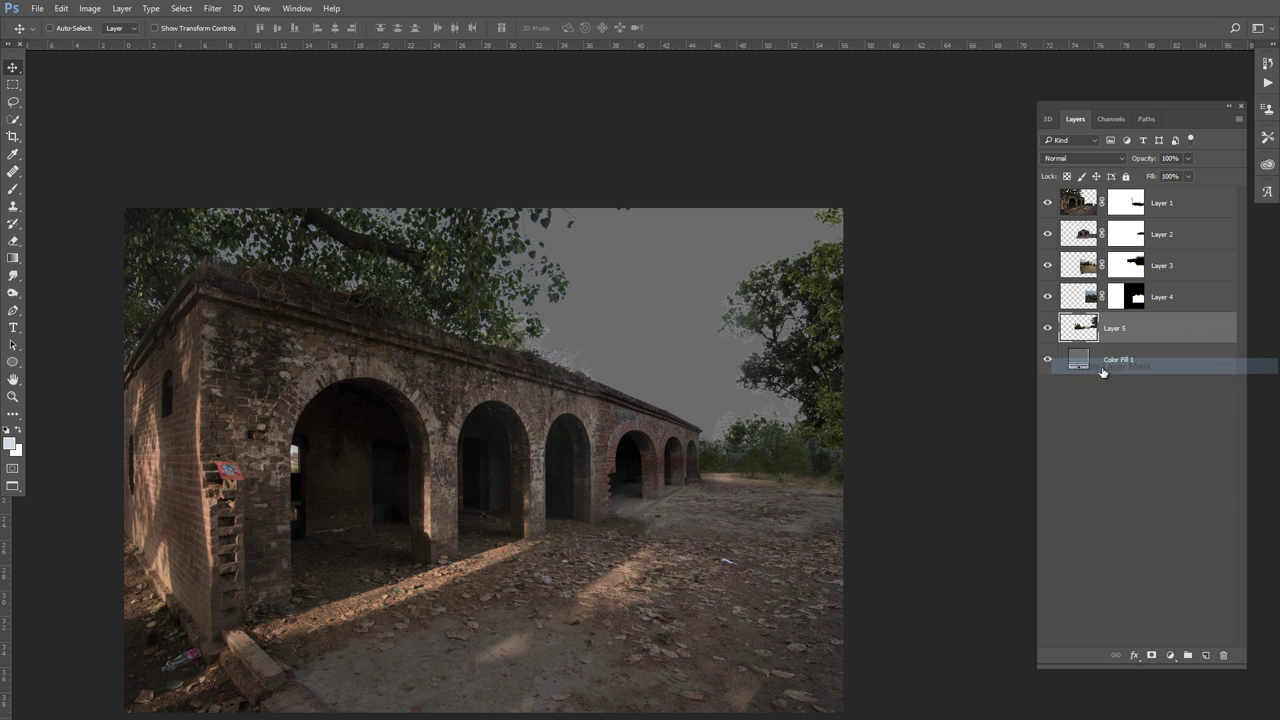
Defringe Layer 5 by 1 pixel and nudge it slightly into place
{"action": "left_click", "coordinate": [121, 9]}
{"action": "mouse_move", "coordinate": [160, 625]}
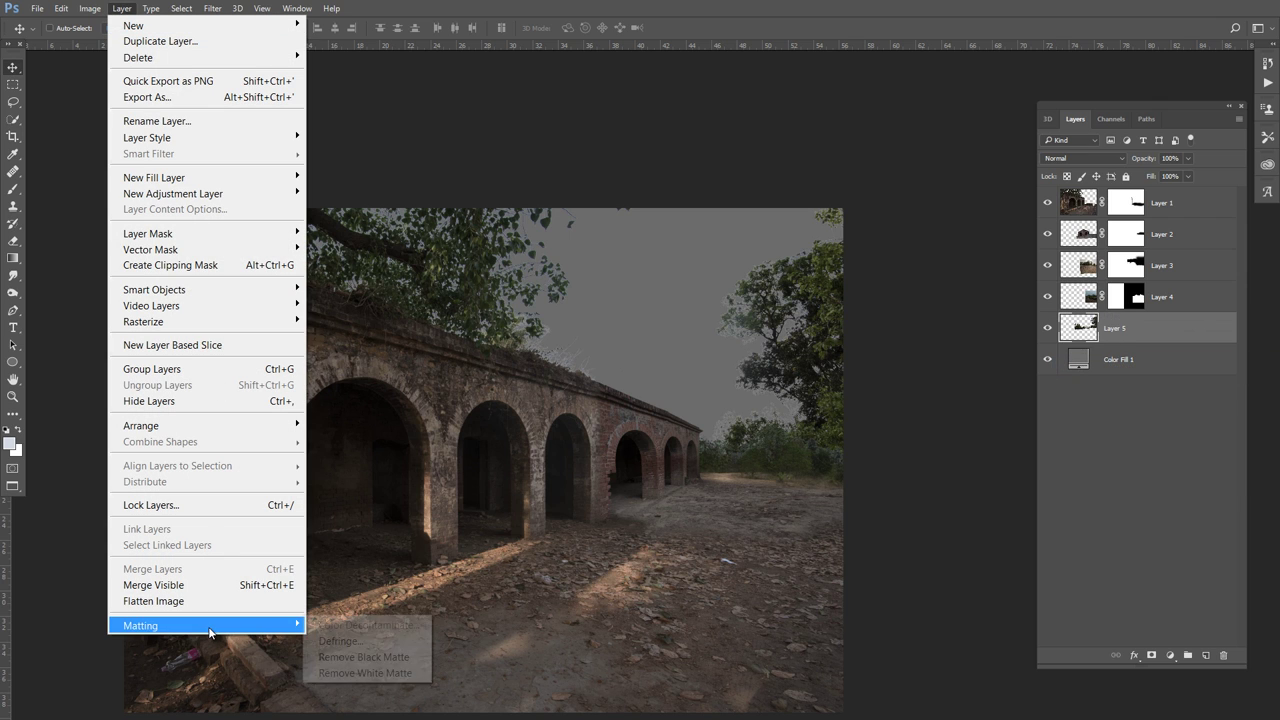
{"action": "left_click", "coordinate": [370, 641]}
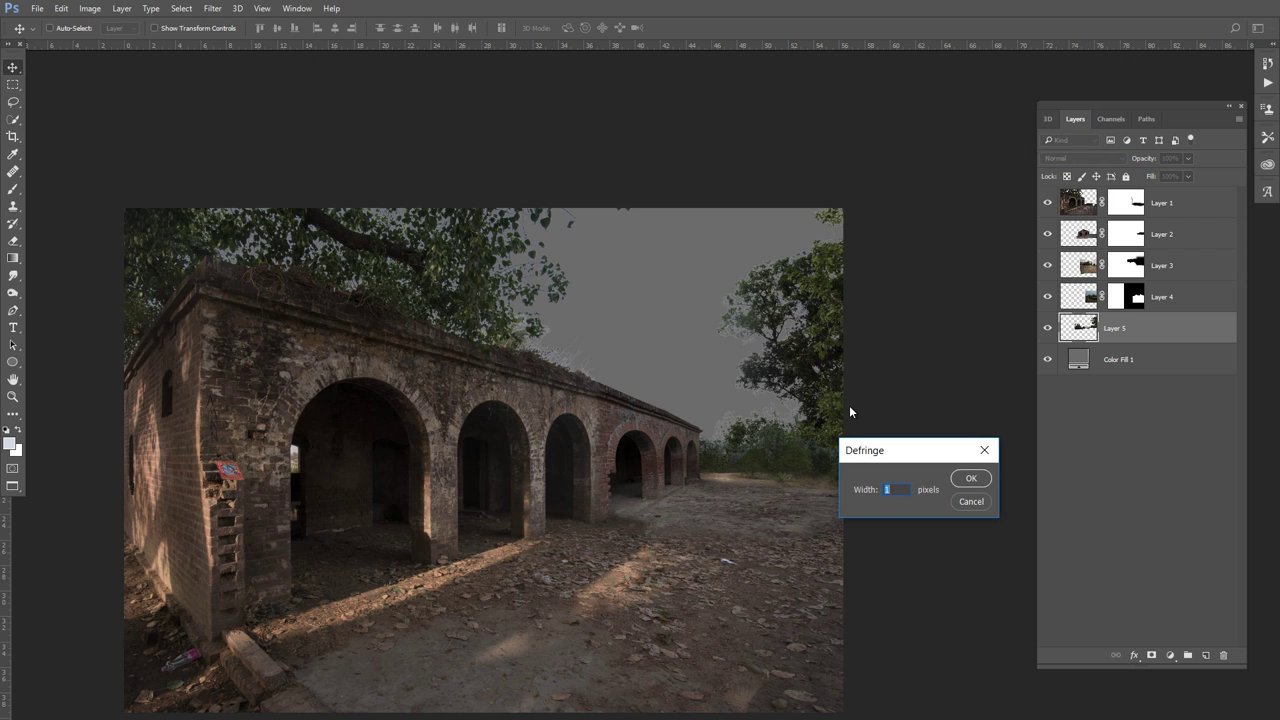
{"action": "key", "text": "Return"}
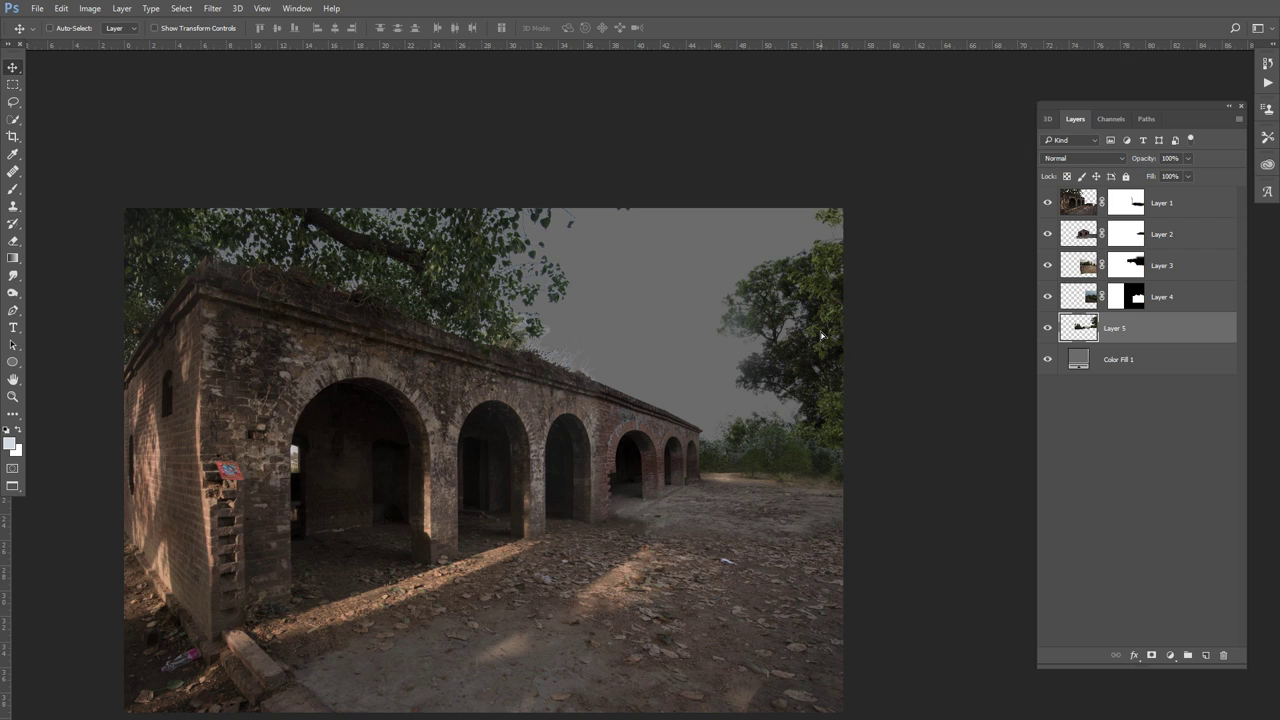
{"action": "left_click_drag", "start_coordinate": [821, 336], "coordinate": [822, 337]}
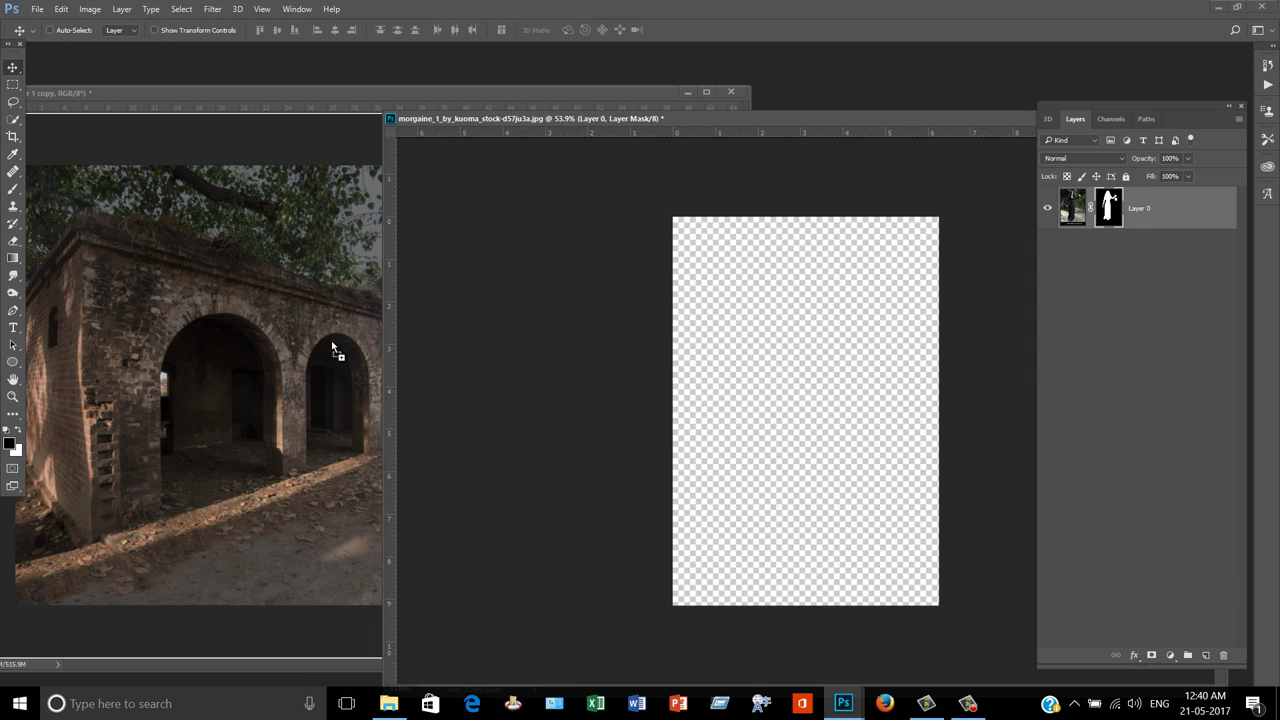
Copy the hooded woman into the arcade scene and close her source file without saving
{"action": "left_click_drag", "start_coordinate": [343, 350], "coordinate": [455, 420]}
{"action": "left_click", "coordinate": [897, 119]}
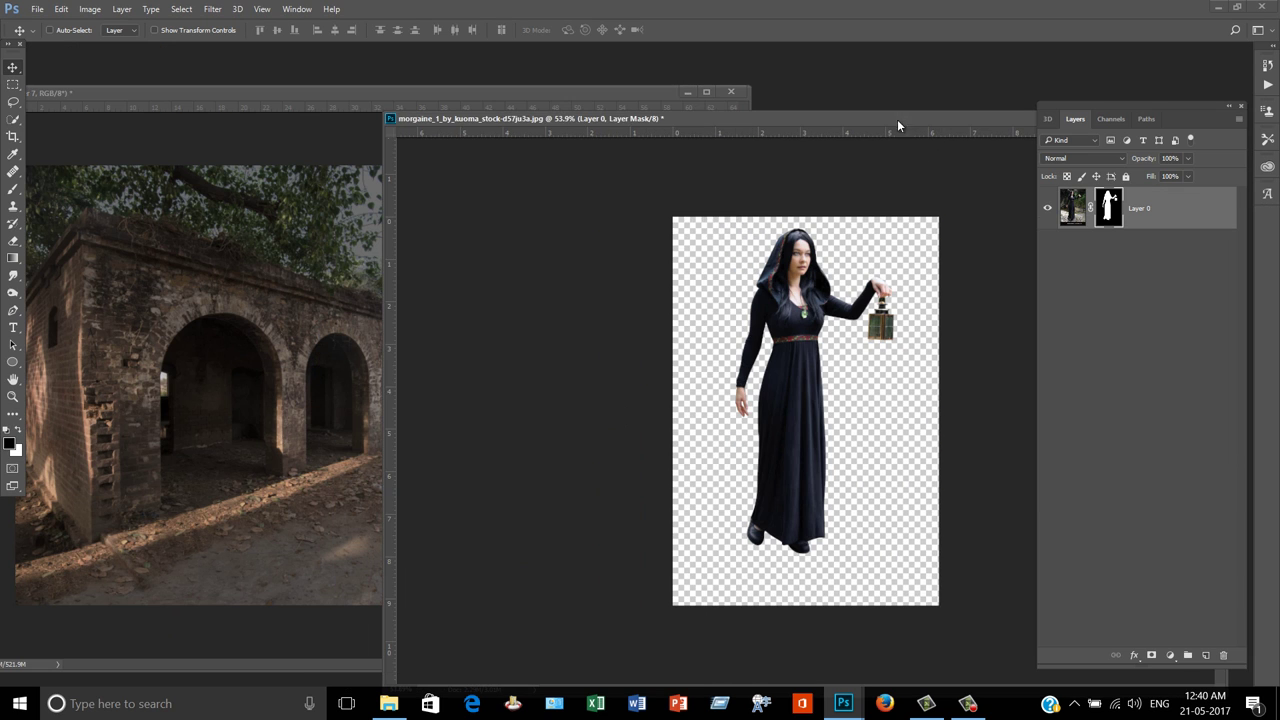
{"action": "key", "text": "ctrl+w"}
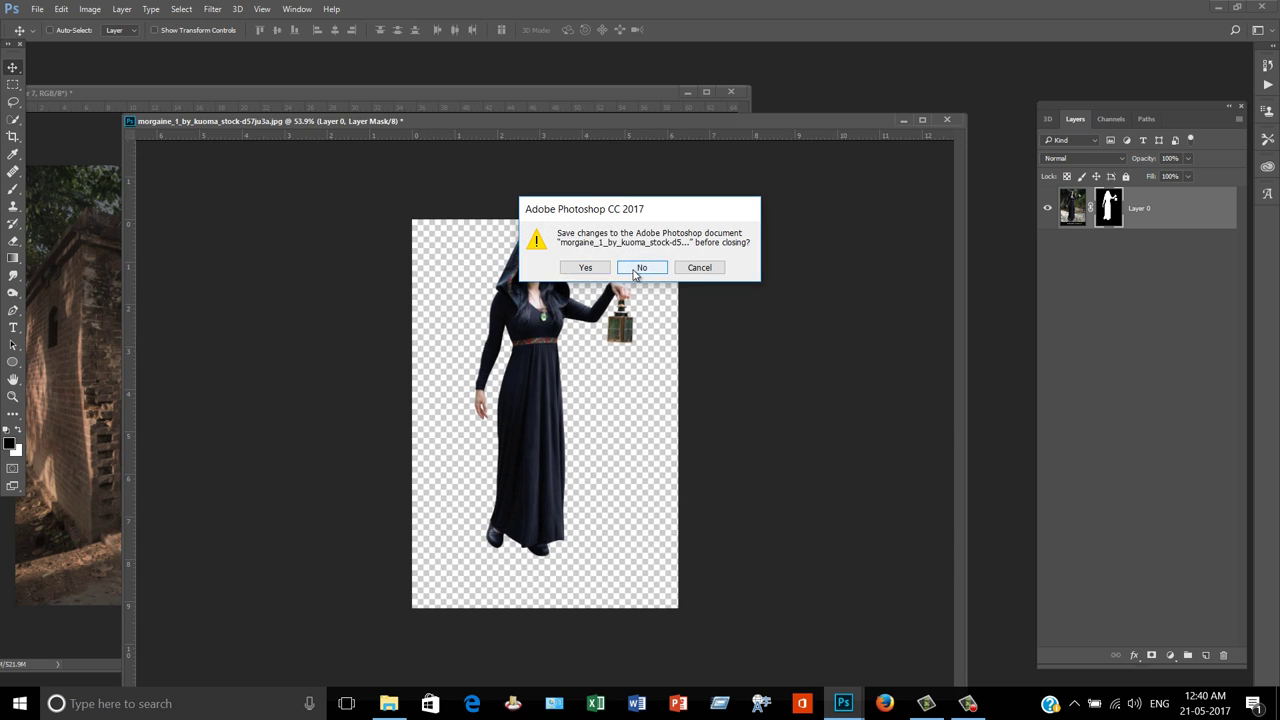
{"action": "left_click", "coordinate": [652, 268]}
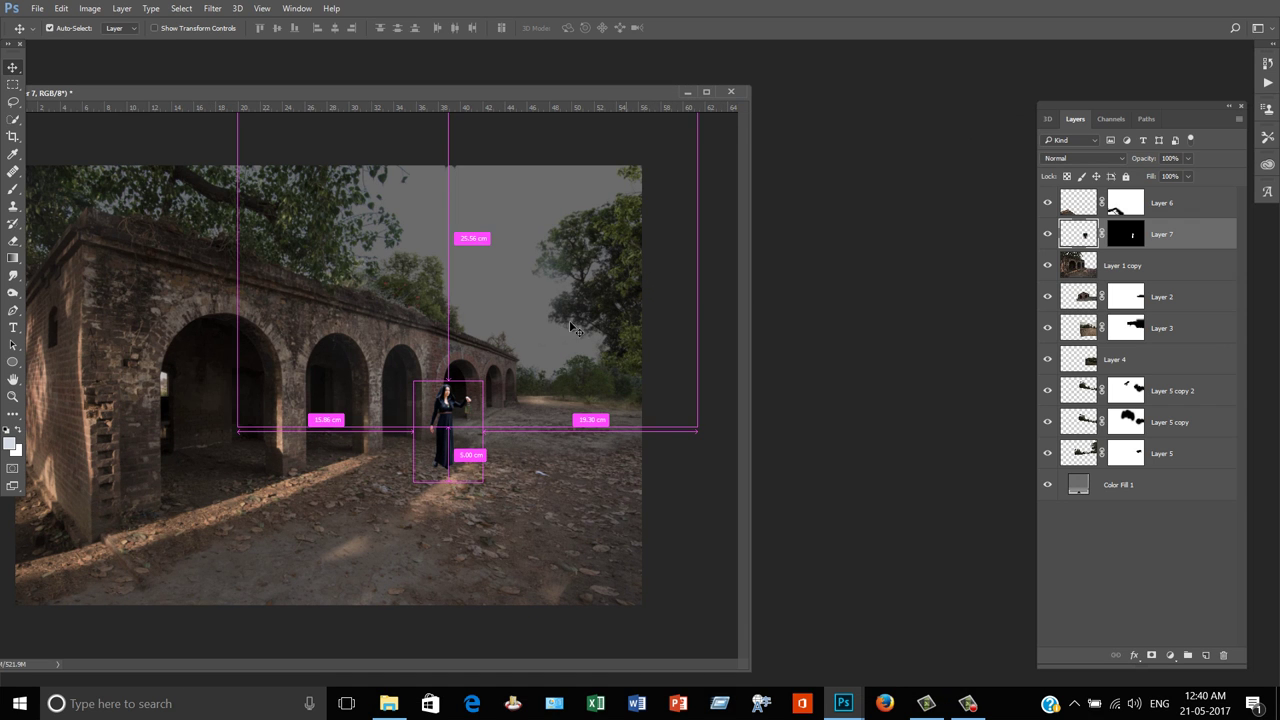
Enlarge the woman to about 206% and shift her slightly down and left
{"action": "key", "text": "ctrl+t"}
{"action": "left_click_drag", "start_coordinate": [486, 382], "coordinate": [523, 320]}
{"action": "left_click_drag", "start_coordinate": [469, 386], "coordinate": [462, 407]}
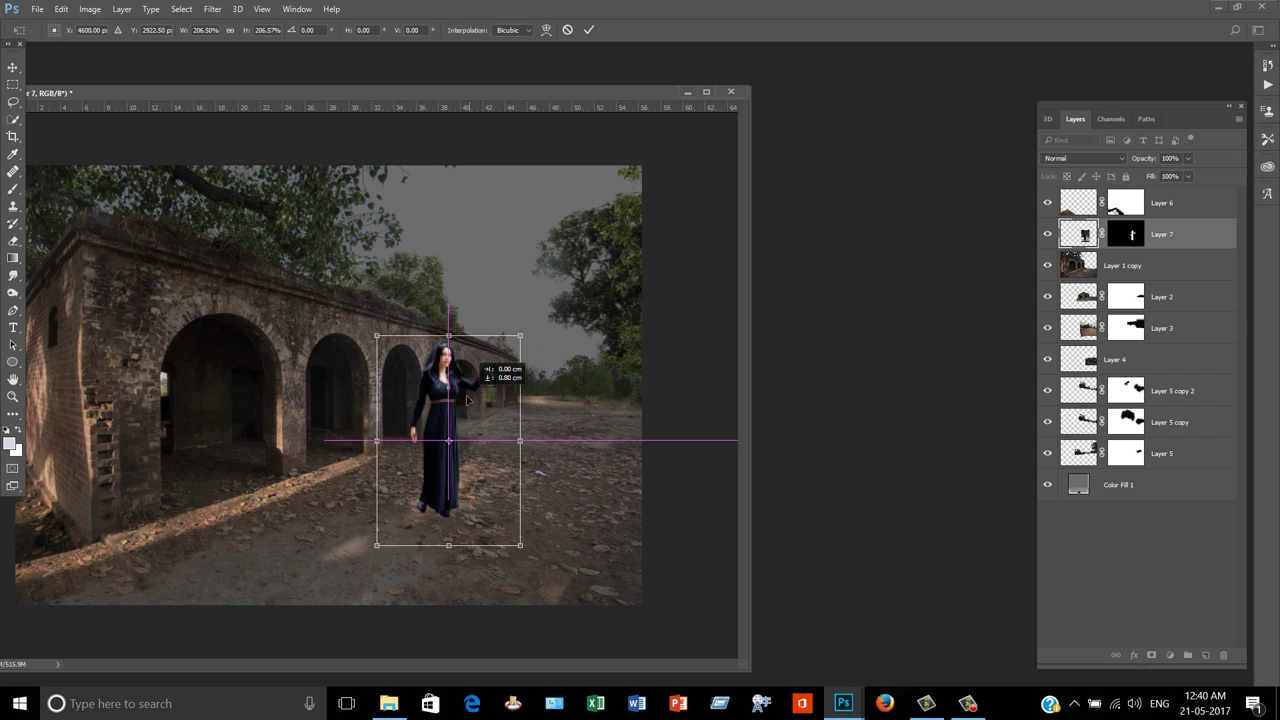
{"action": "key", "text": "Return"}
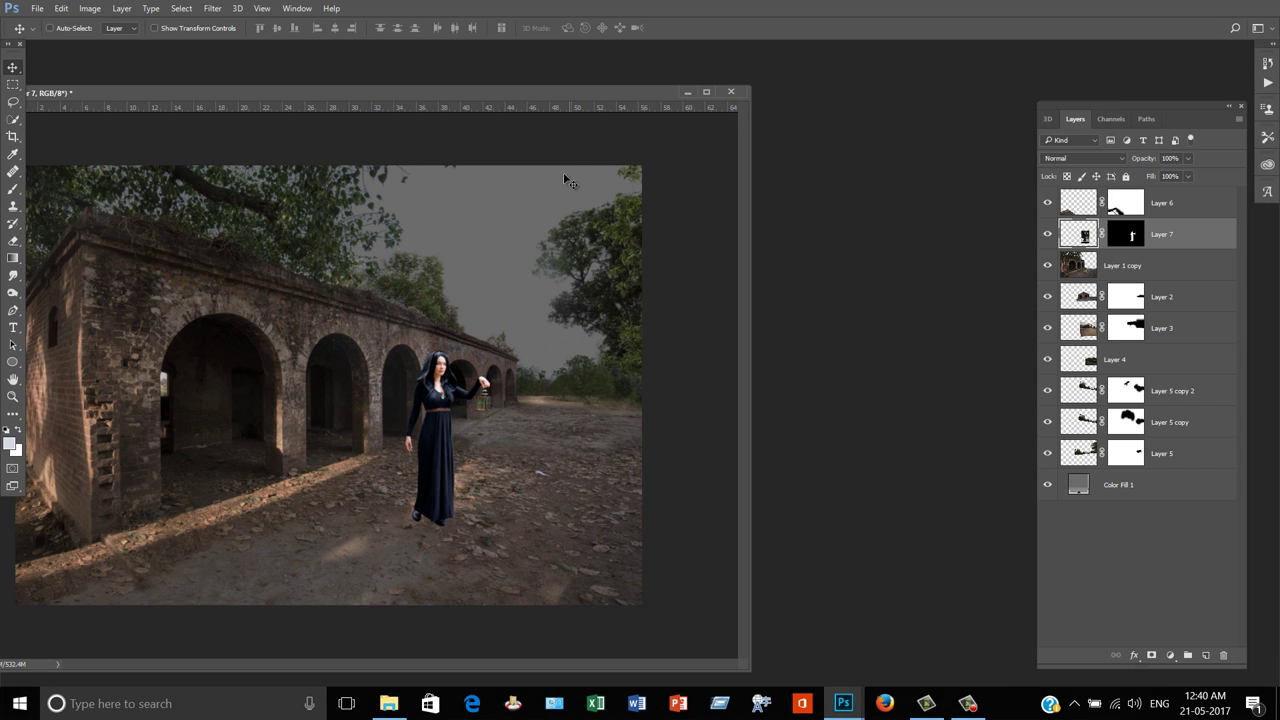
{"action": "key", "text": "ctrl+0"}
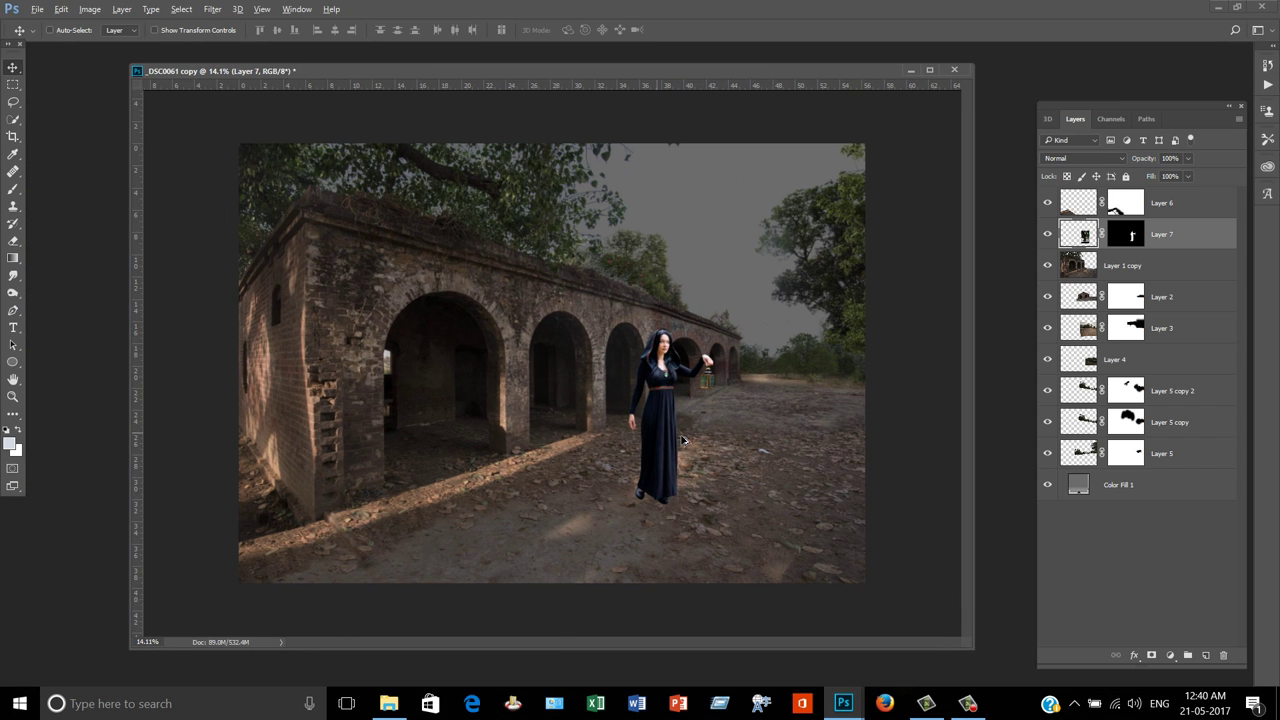
Flip the woman horizontally and move her left and down onto the path
{"action": "key", "text": "ctrl+t"}
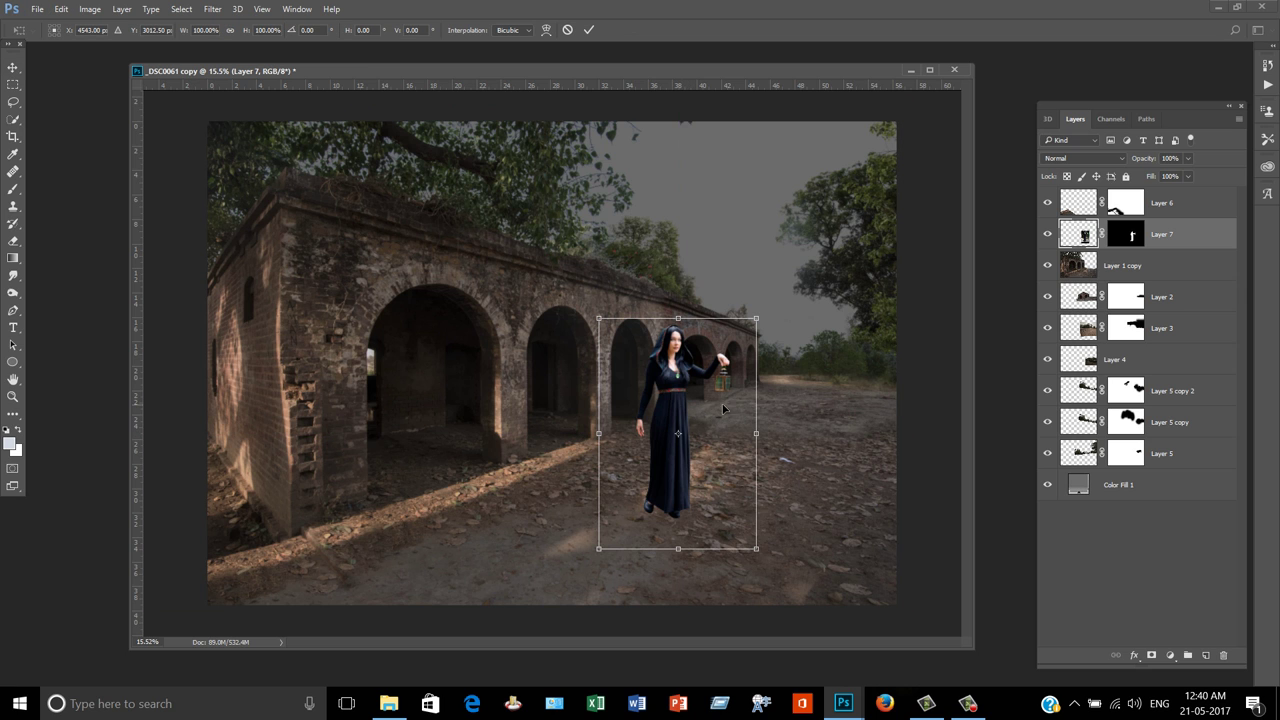
{"action": "right_click", "coordinate": [721, 405]}
{"action": "left_click", "coordinate": [773, 622]}
{"action": "left_click_drag", "start_coordinate": [724, 371], "coordinate": [702, 400]}
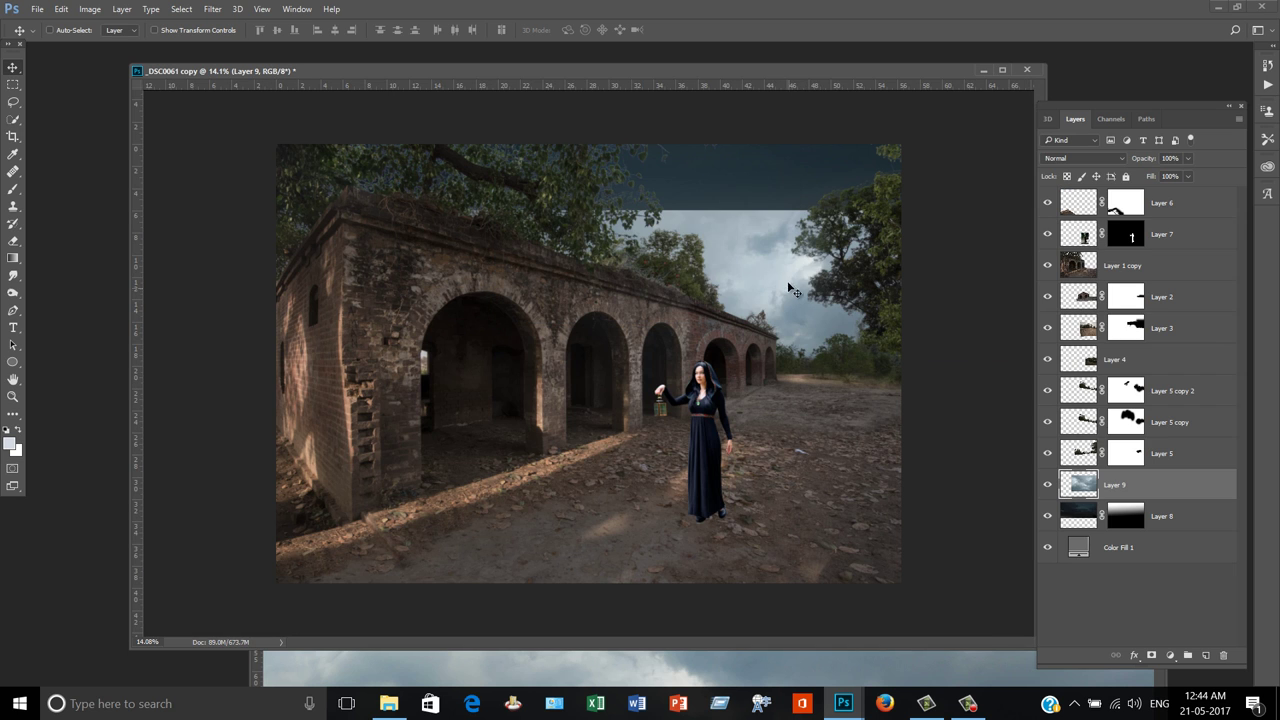
Drag the cloudy sky photo into the composite as Layer 9 and close its source
{"action": "left_click_drag", "start_coordinate": [813, 377], "coordinate": [812, 222]}
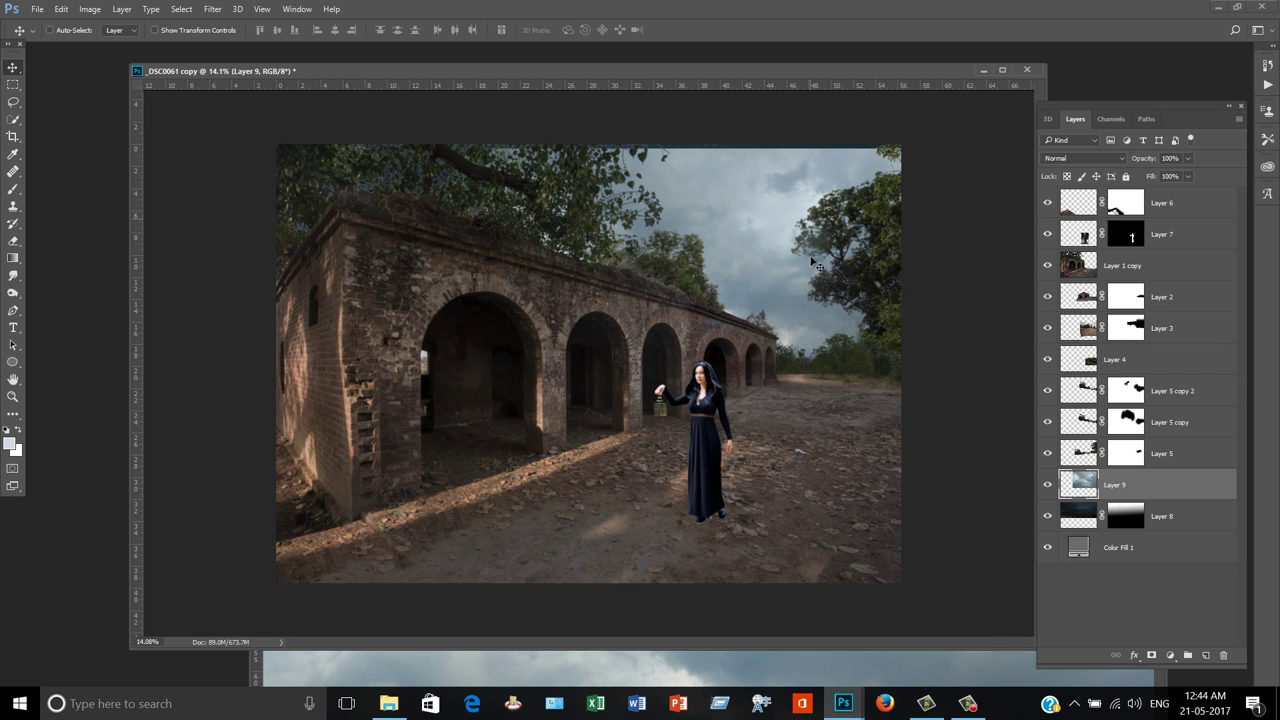
{"action": "left_click_drag", "start_coordinate": [800, 278], "coordinate": [800, 266]}
{"action": "mouse_move", "coordinate": [845, 655]}
{"action": "left_mouse_down"}
{"action": "mouse_move", "coordinate": [845, 345]}
{"action": "mouse_move", "coordinate": [586, 306]}
{"action": "left_mouse_up"}
{"action": "left_click", "coordinate": [870, 305]}
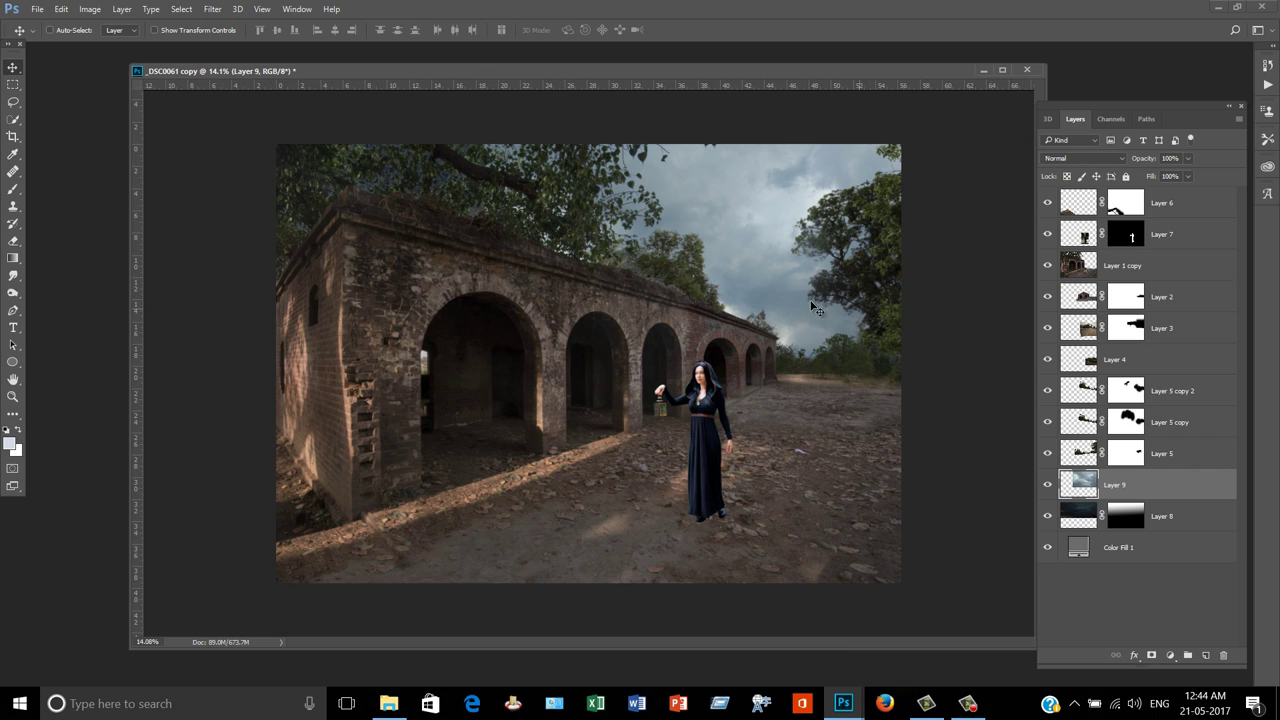
Stretch the sky to about 128% width and shift it right into place
{"action": "key", "text": "ctrl+t"}
{"action": "left_click_drag", "start_coordinate": [484, 282], "coordinate": [345, 282]}
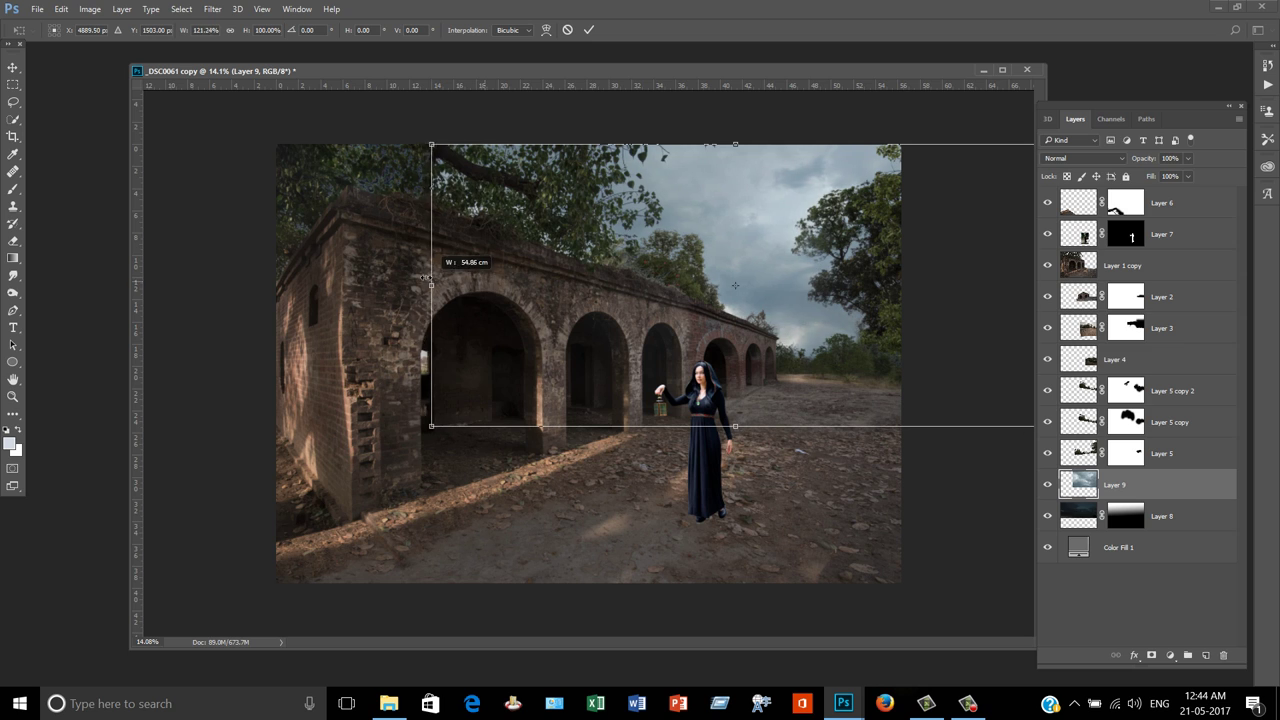
{"action": "left_click_drag", "start_coordinate": [715, 285], "coordinate": [758, 285]}
{"action": "key", "text": "Return"}
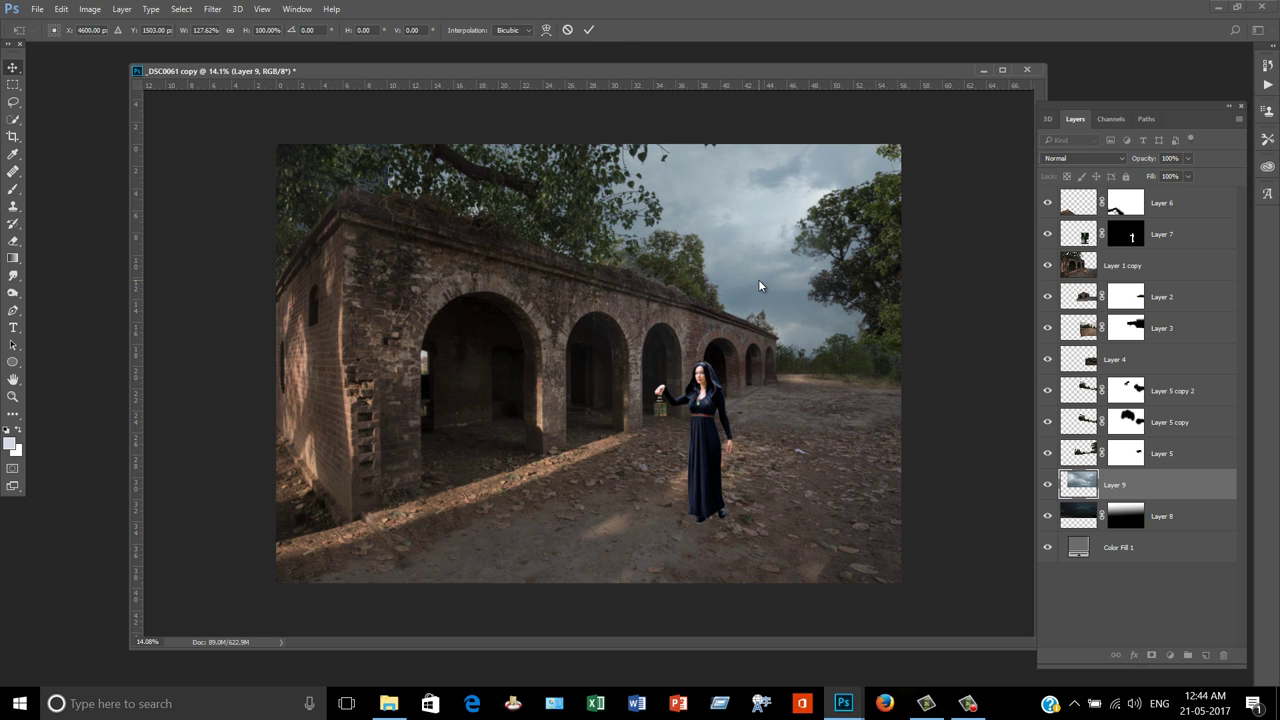
Add a mask to Layer 9 and draw a vertical gradient fading the sky toward the top
{"action": "left_click", "coordinate": [1152, 656]}
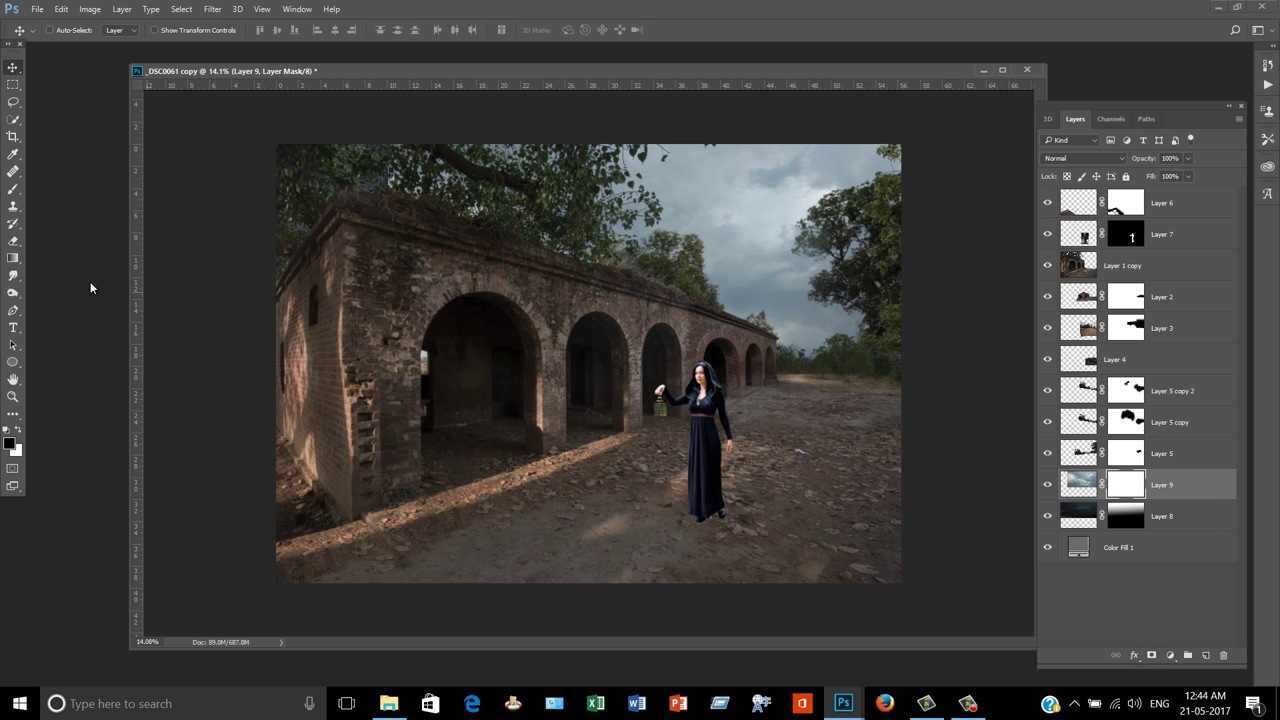
{"action": "left_click", "coordinate": [13, 258]}
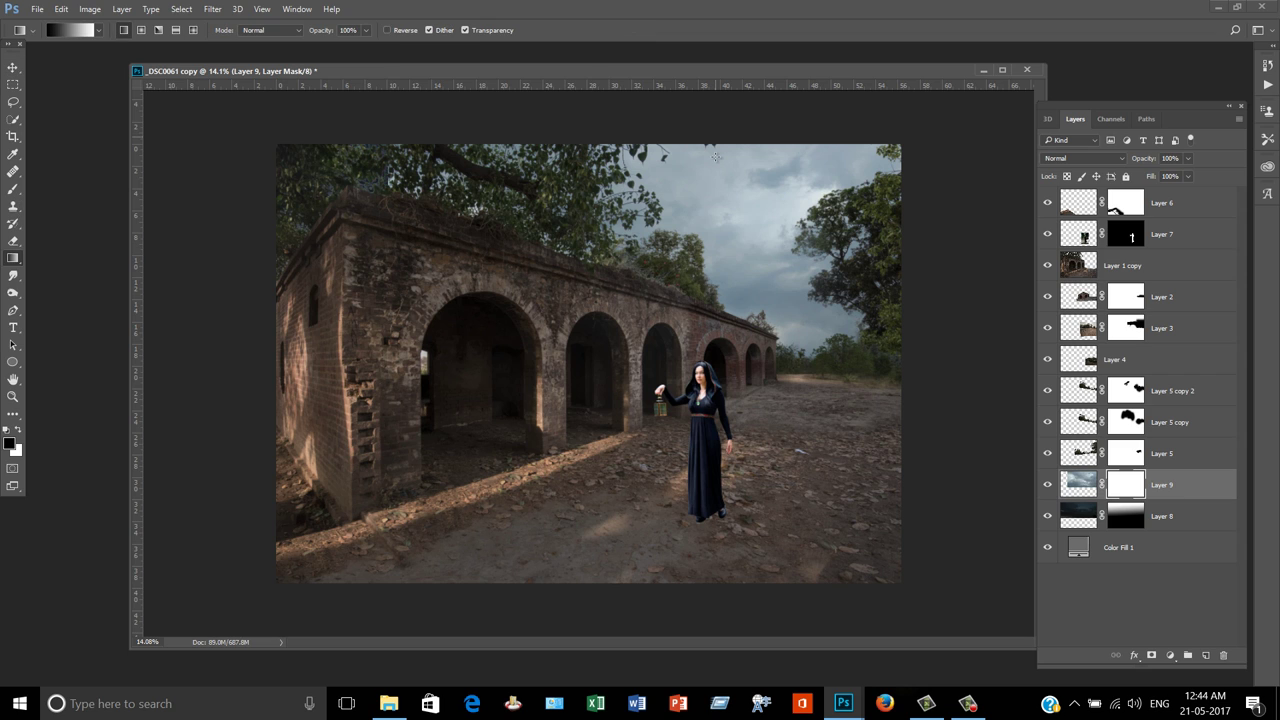
{"action": "left_click_drag", "start_coordinate": [716, 157], "coordinate": [716, 295]}
{"action": "key", "text": "ctrl+z"}
{"action": "left_click_drag", "start_coordinate": [780, 344], "coordinate": [774, 222]}
{"action": "key", "text": "ctrl+z"}
{"action": "left_click_drag", "start_coordinate": [767, 400], "coordinate": [754, 187]}
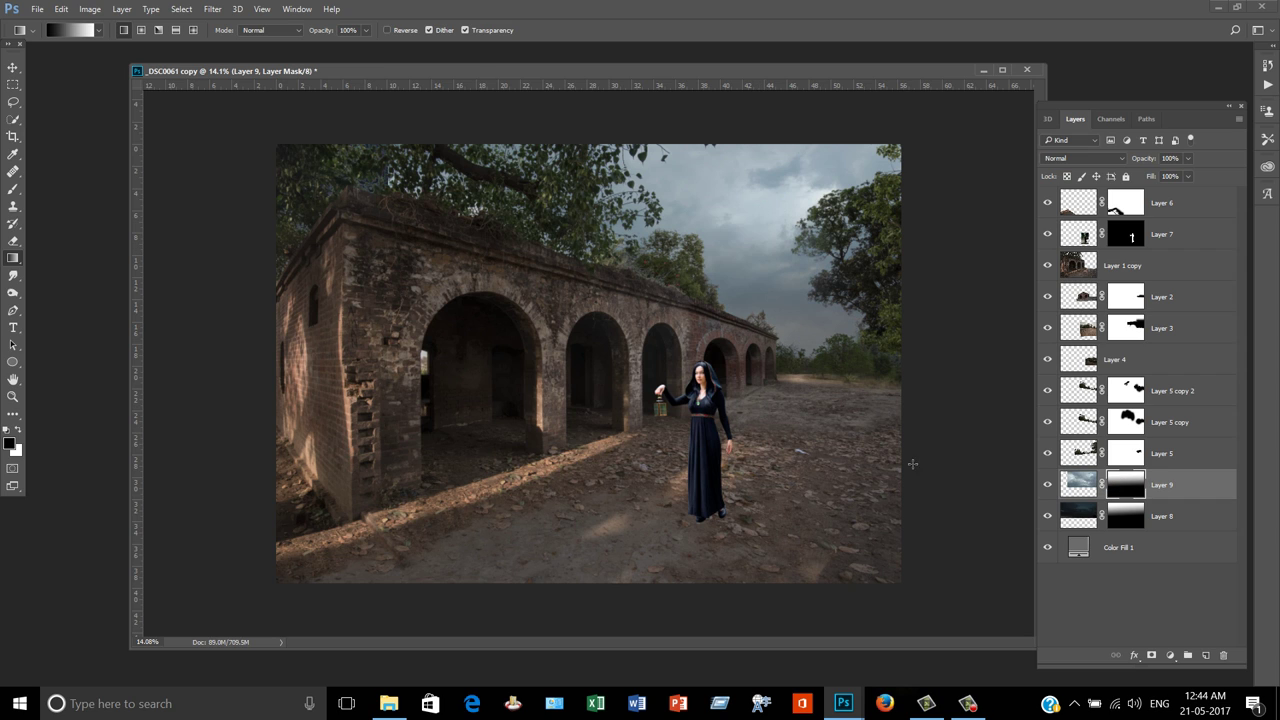
Brush the upper sky on the mask with a 2900 px, 33% opacity brush to darken it
{"action": "left_click", "coordinate": [13, 189]}
{"action": "key", "text": "bracketright"}
{"action": "key", "text": "bracketright"}
{"action": "key", "text": "bracketright"}
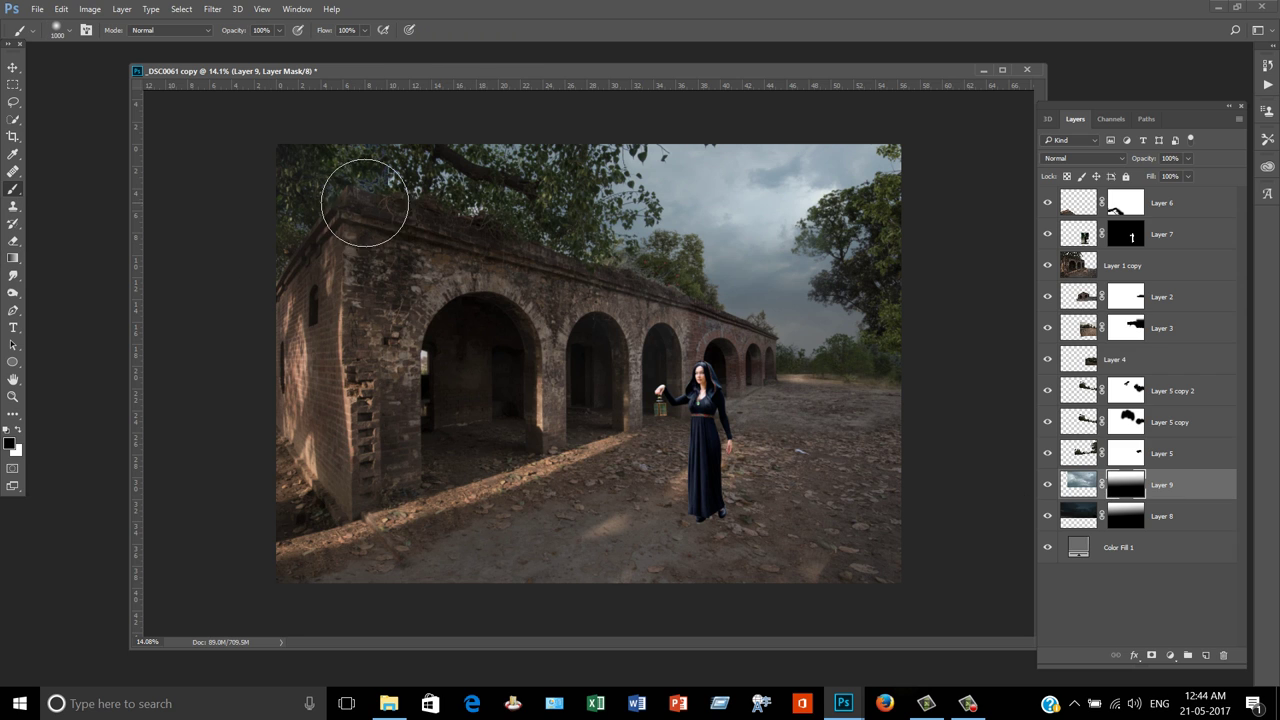
{"action": "key", "text": "bracketright"}
{"action": "key", "text": "bracketright"}
{"action": "key", "text": "bracketright"}
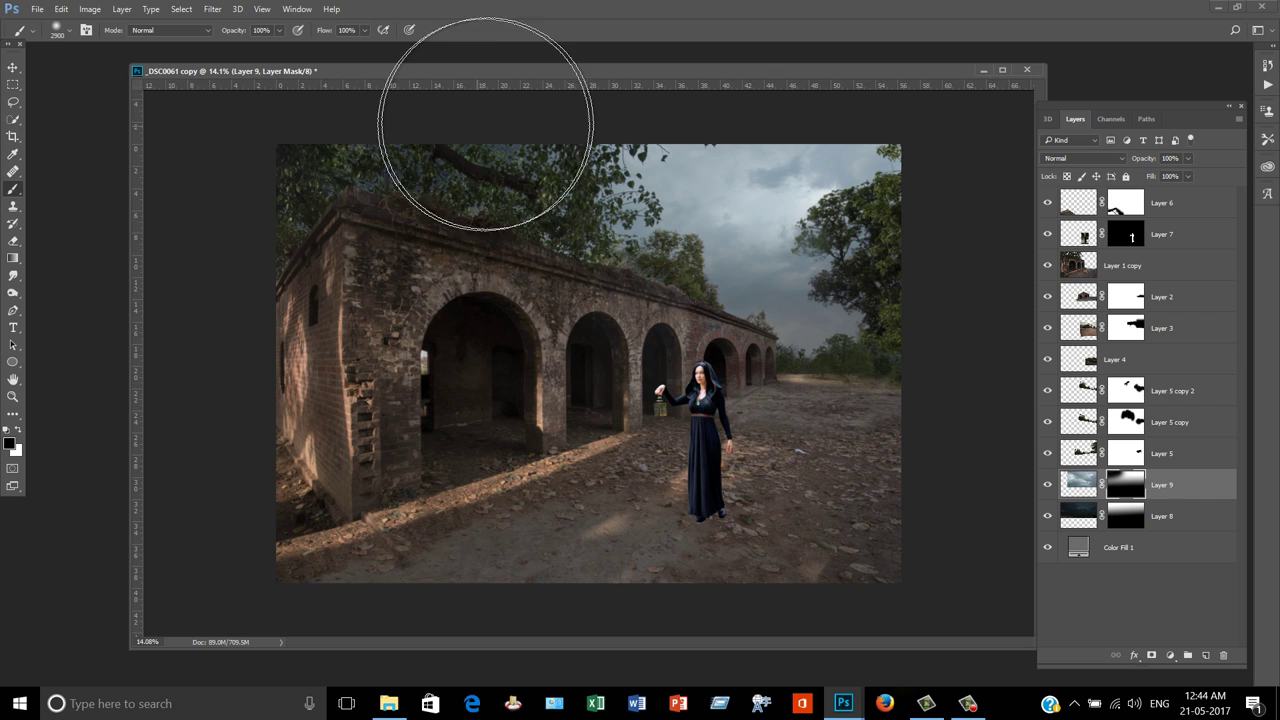
{"action": "left_click", "coordinate": [278, 38]}
{"action": "left_click_drag", "start_coordinate": [278, 38], "coordinate": [234, 54]}
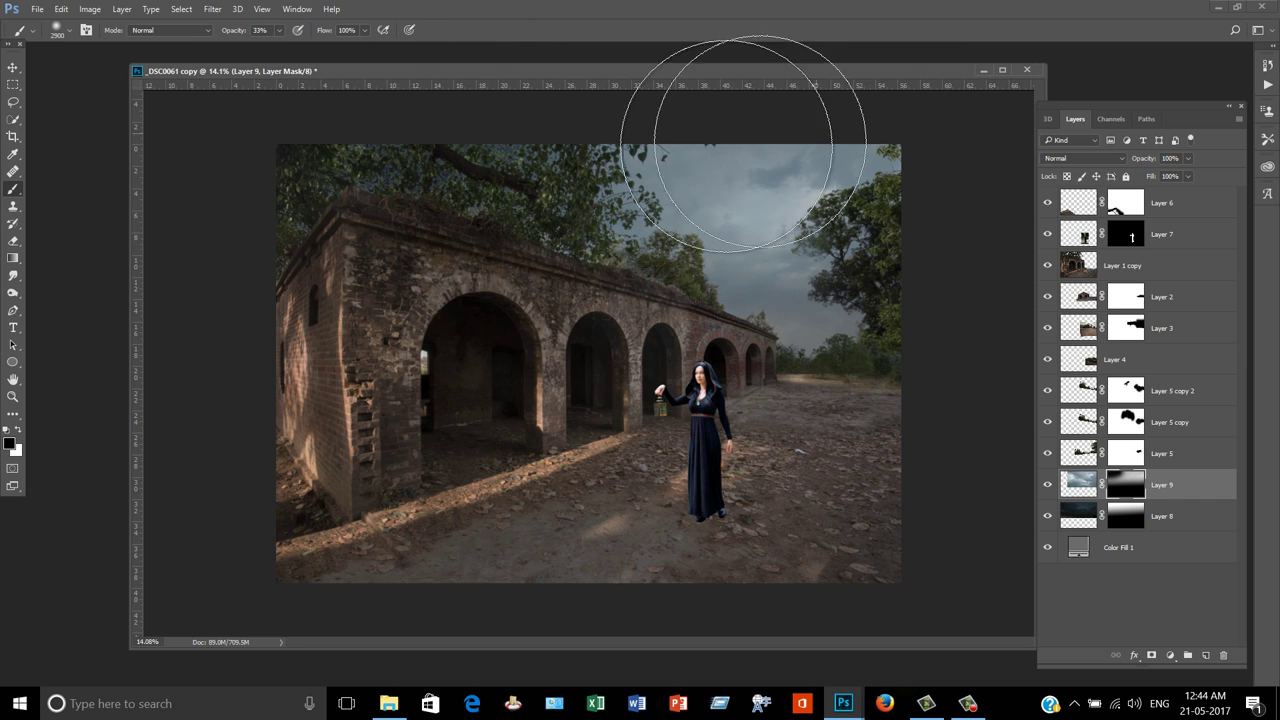
{"action": "left_click_drag", "start_coordinate": [877, 132], "coordinate": [549, 157]}
{"action": "mouse_move", "coordinate": [714, 137]}
{"action": "left_mouse_down"}
{"action": "mouse_move", "coordinate": [847, 127]}
{"action": "mouse_move", "coordinate": [757, 109]}
{"action": "mouse_move", "coordinate": [514, 166]}
{"action": "mouse_move", "coordinate": [729, 129]}
{"action": "mouse_move", "coordinate": [741, 141]}
{"action": "left_mouse_up"}
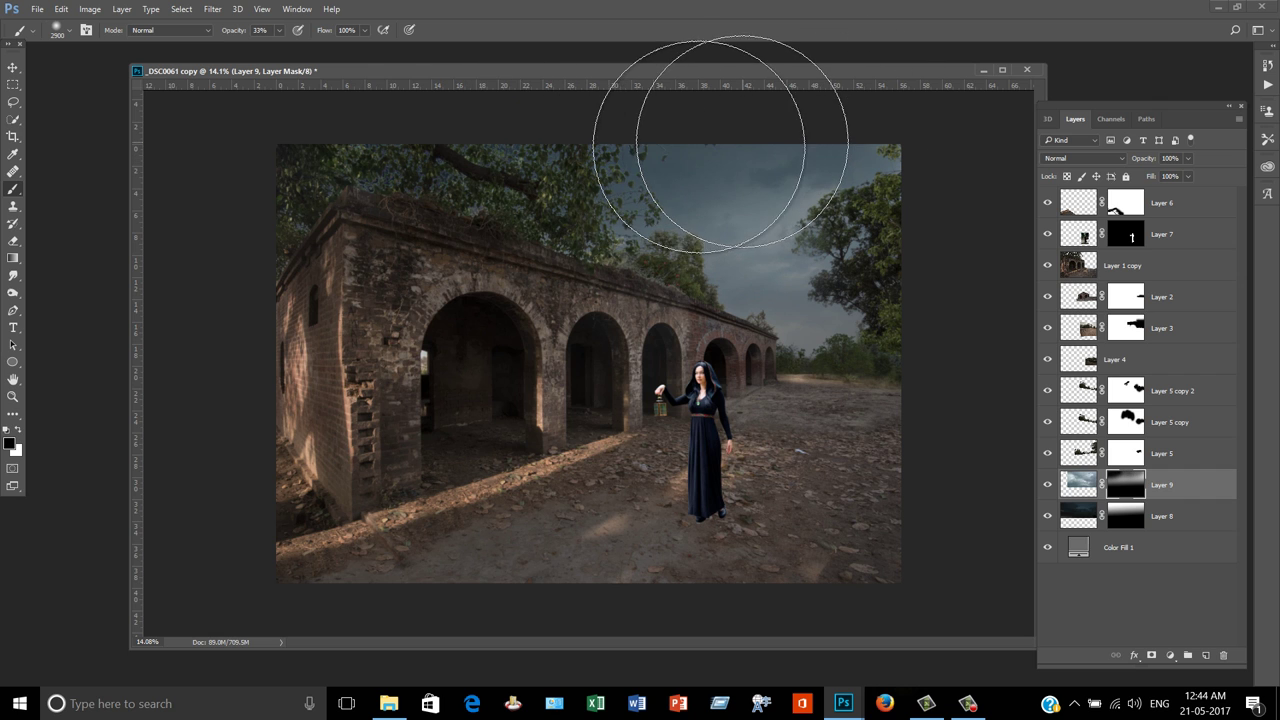
{"action": "left_click", "coordinate": [12, 70]}
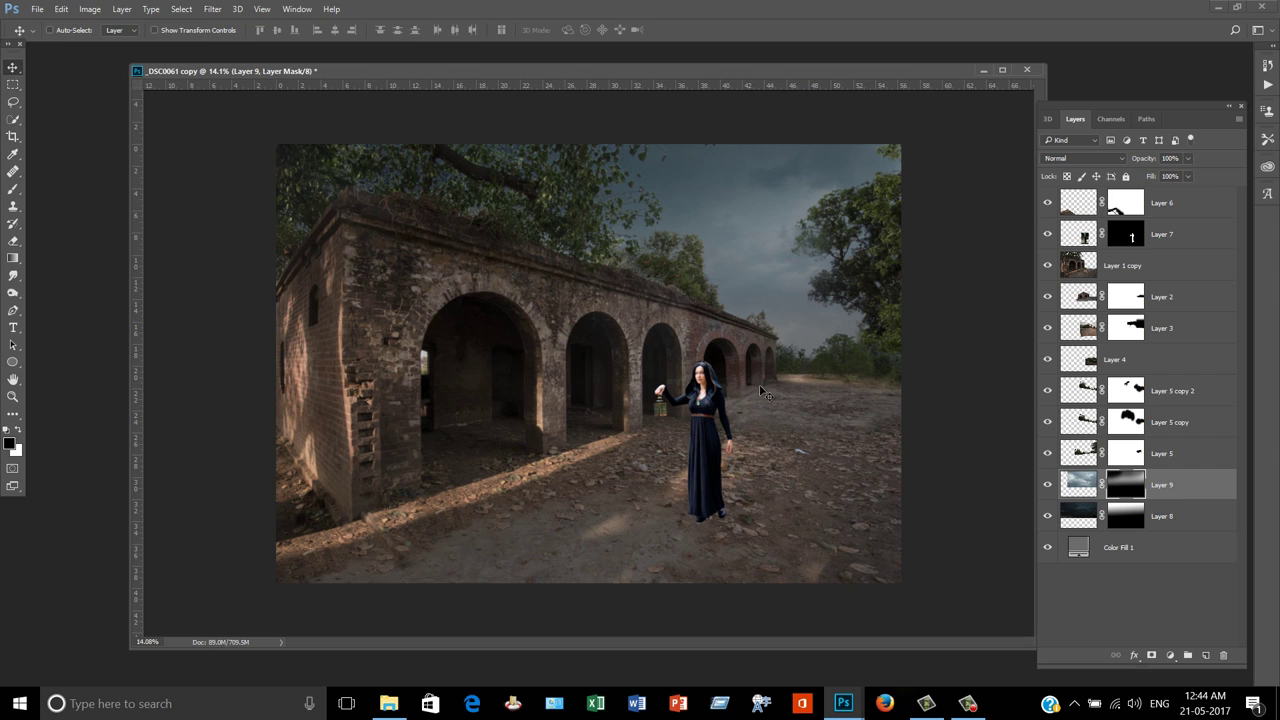
Merge Layer 9 with the layer below and check the merged sky's visibility
{"action": "left_click", "coordinate": [1171, 516], "text": "shift"}
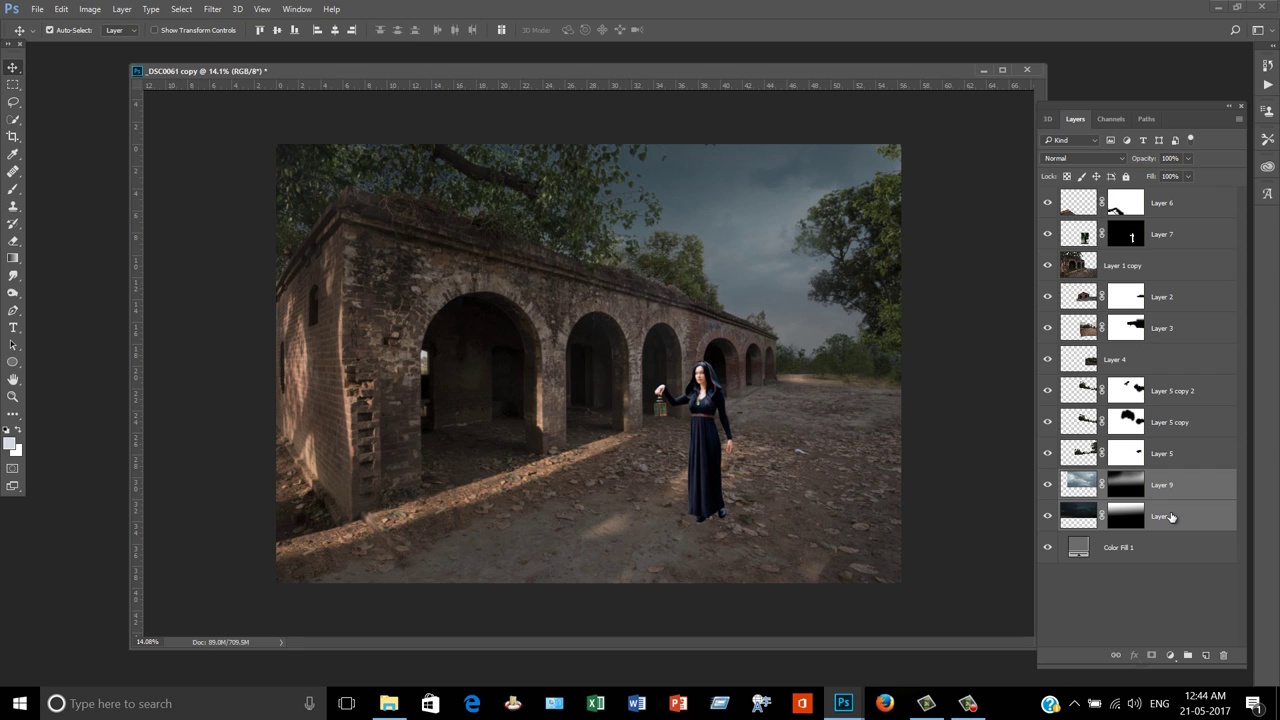
{"action": "key", "text": "ctrl+e"}
{"action": "left_click", "coordinate": [1047, 485]}
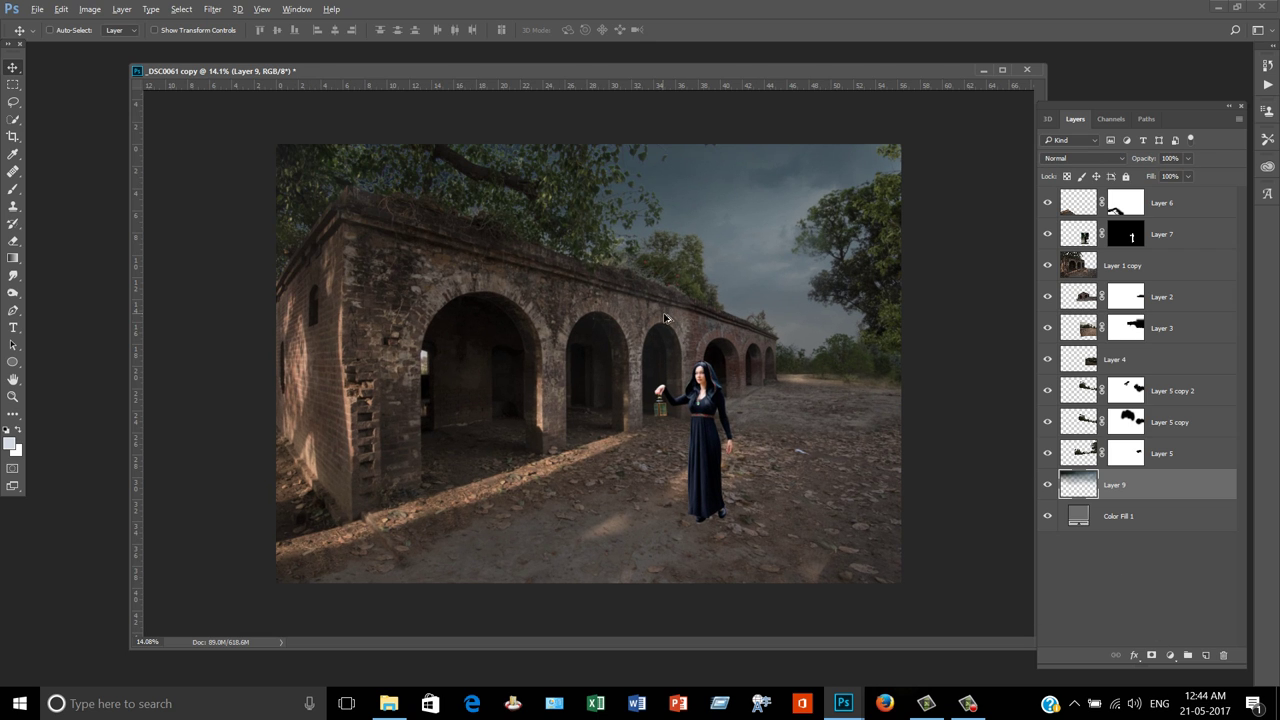
{"action": "left_click", "coordinate": [968, 704]}
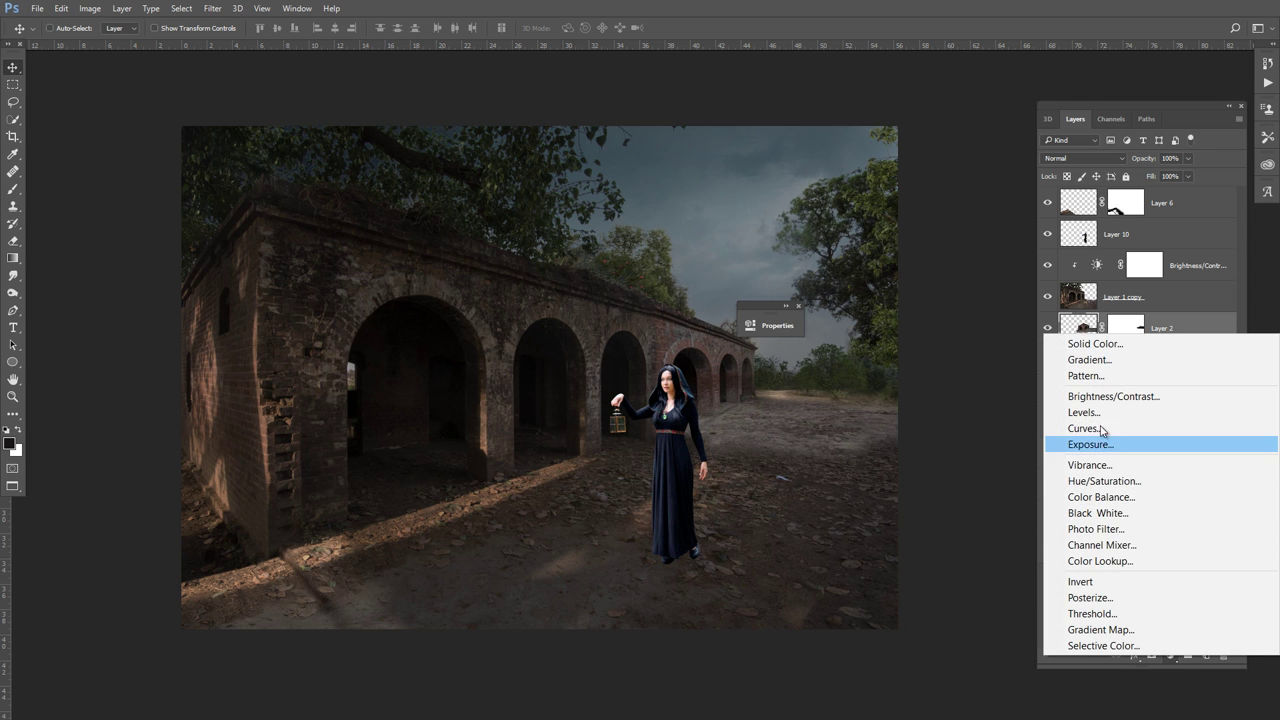
Add a Brightness/Contrast adjustment layer clipped to Layer 2
{"action": "left_click", "coordinate": [1110, 400]}
{"action": "left_click", "coordinate": [797, 303]}
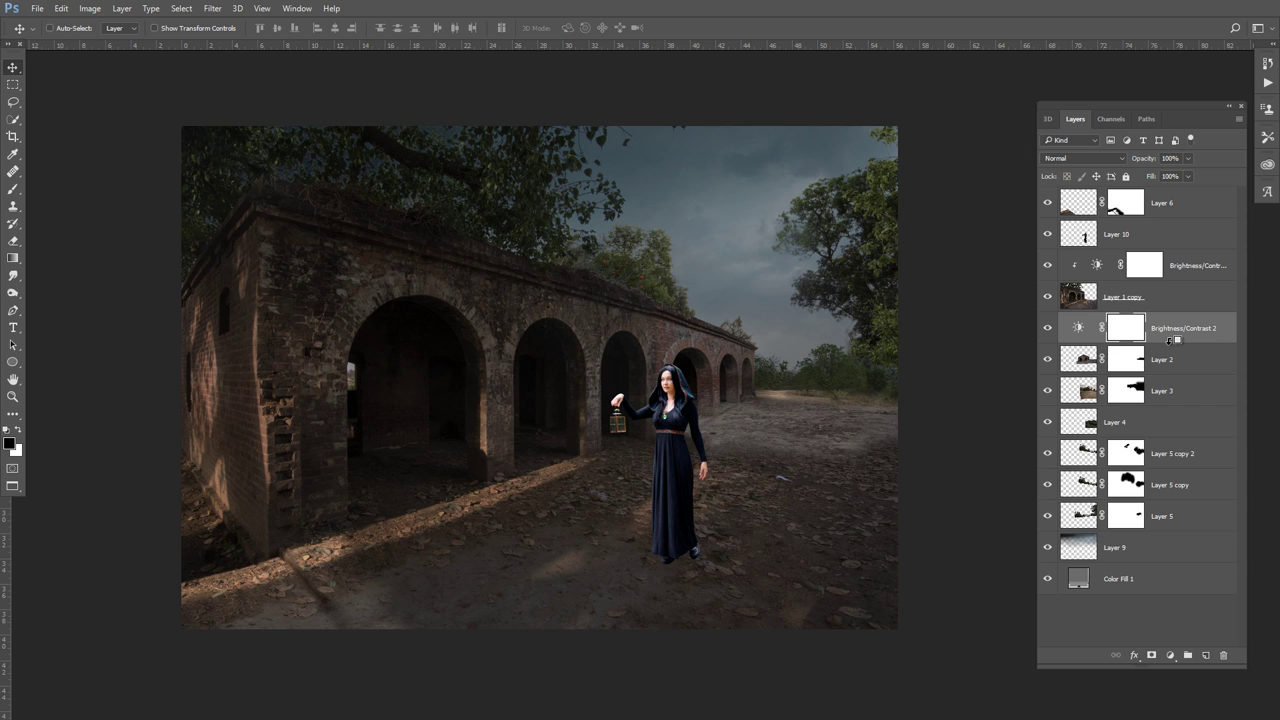
{"action": "key", "text": "ctrl+alt+g"}
{"action": "double_click", "coordinate": [1095, 328]}
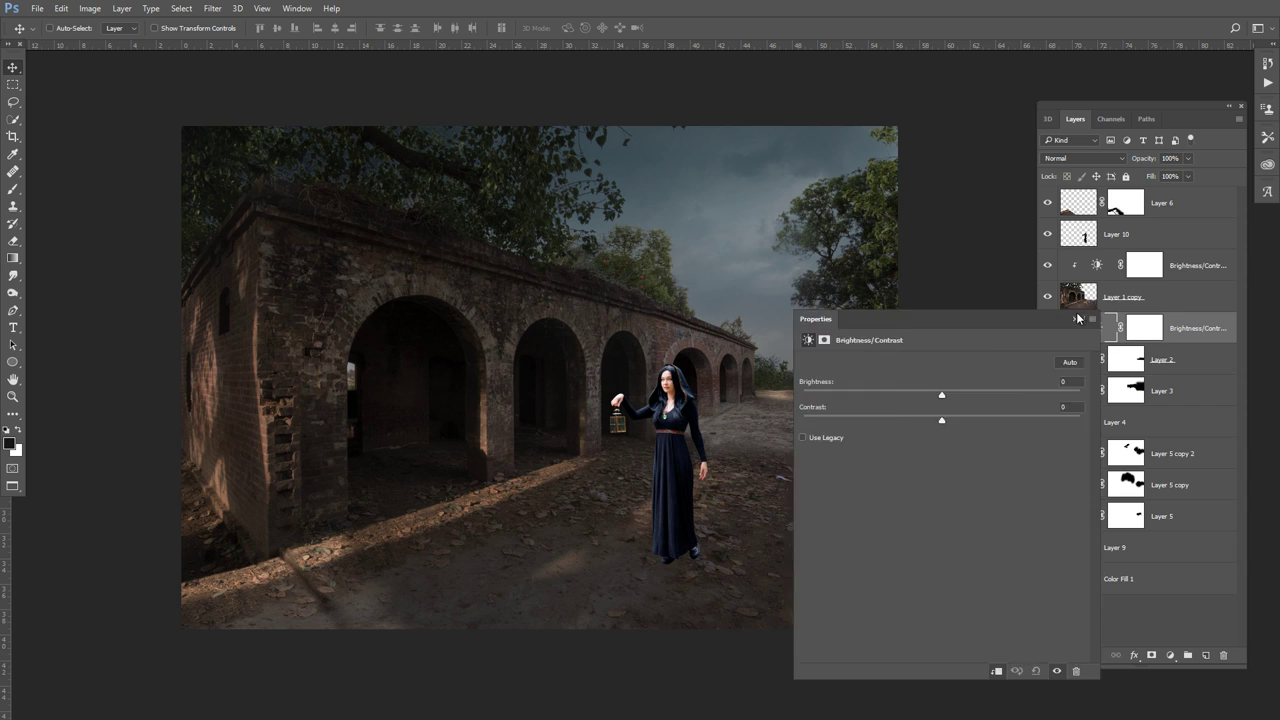
Set the clipped adjustment to Brightness -55 and Contrast 26
{"action": "left_click_drag", "start_coordinate": [697, 322], "coordinate": [1060, 318]}
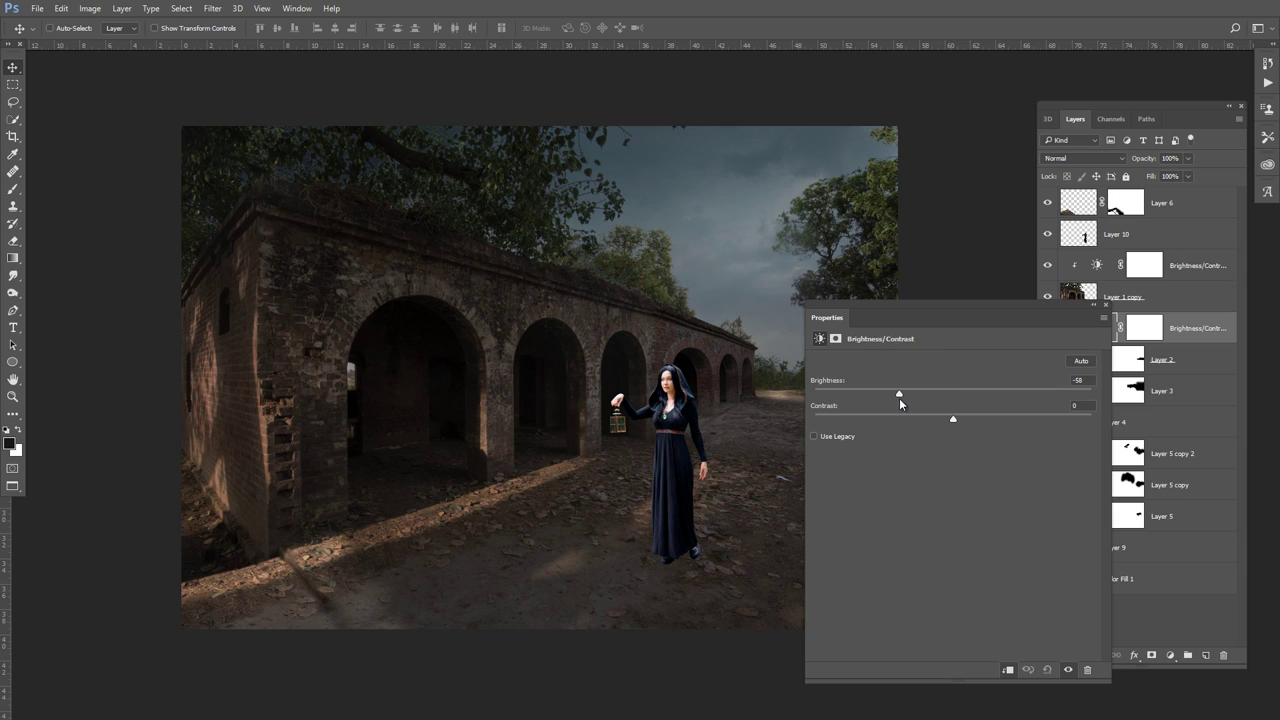
{"action": "left_click_drag", "start_coordinate": [903, 399], "coordinate": [898, 399]}
{"action": "left_click_drag", "start_coordinate": [893, 394], "coordinate": [891, 395]}
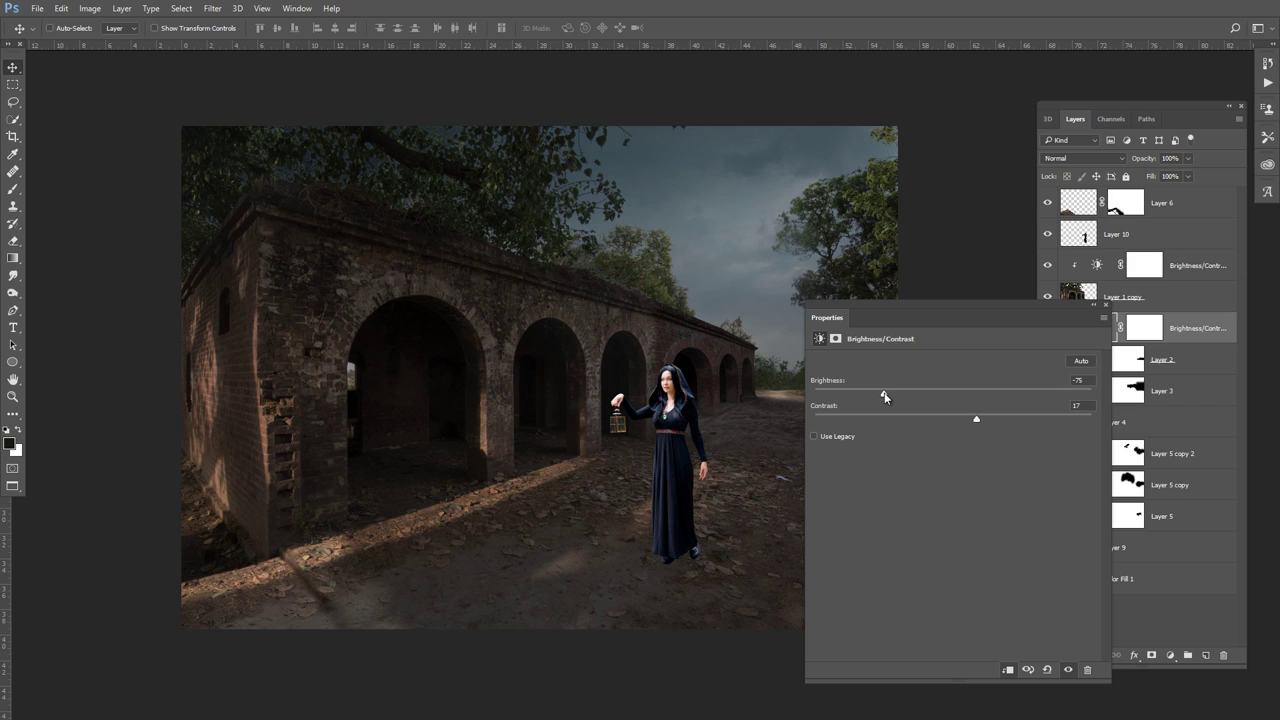
{"action": "left_click_drag", "start_coordinate": [886, 392], "coordinate": [878, 392]}
{"action": "left_click", "coordinate": [884, 393]}
{"action": "left_click_drag", "start_coordinate": [880, 394], "coordinate": [908, 396]}
{"action": "left_click", "coordinate": [1093, 306]}
Add a Color Balance adjustment layer above Layer 2
{"action": "left_click", "coordinate": [1190, 362]}
{"action": "left_click", "coordinate": [1170, 655]}
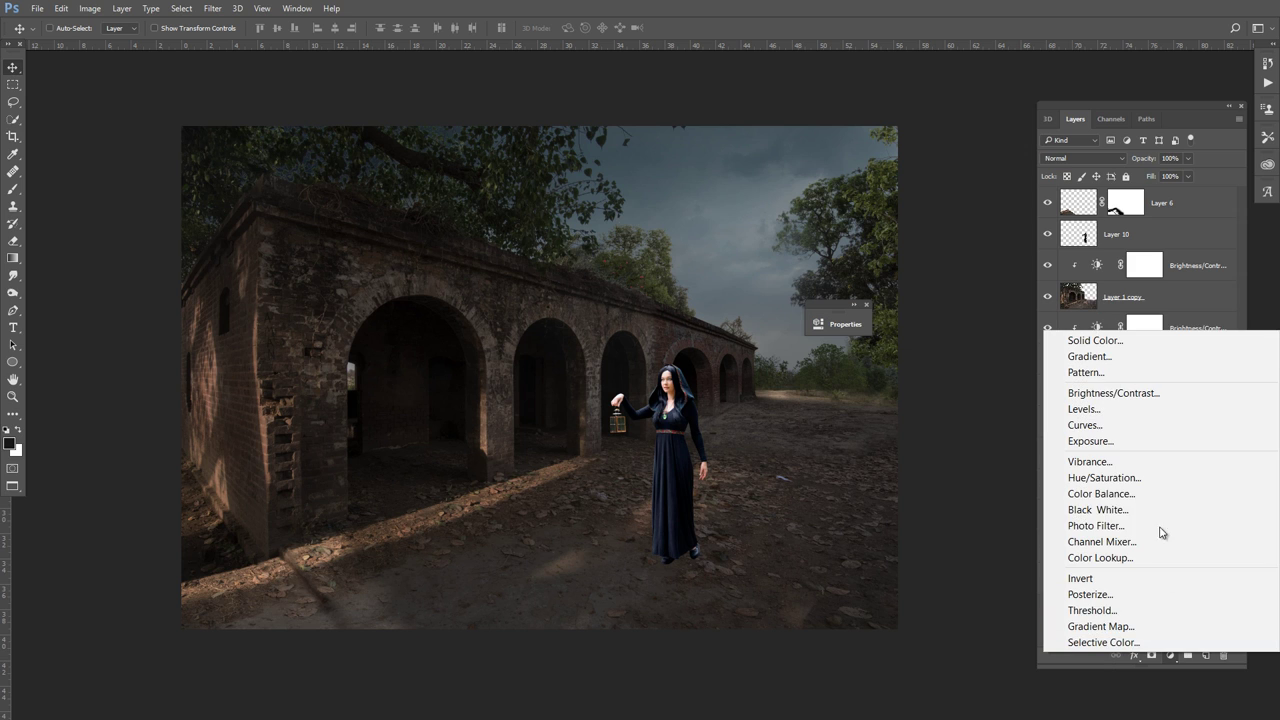
{"action": "left_click", "coordinate": [1120, 493]}
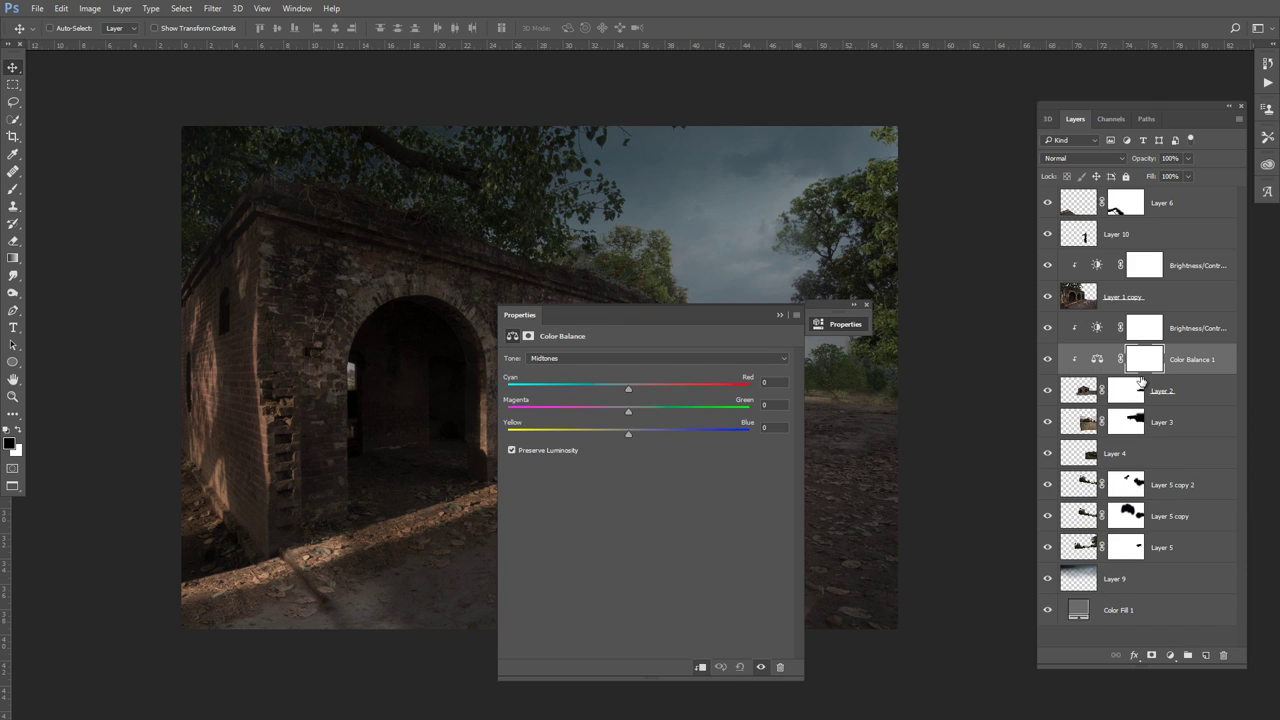
{"action": "left_click_drag", "start_coordinate": [767, 326], "coordinate": [1089, 329]}
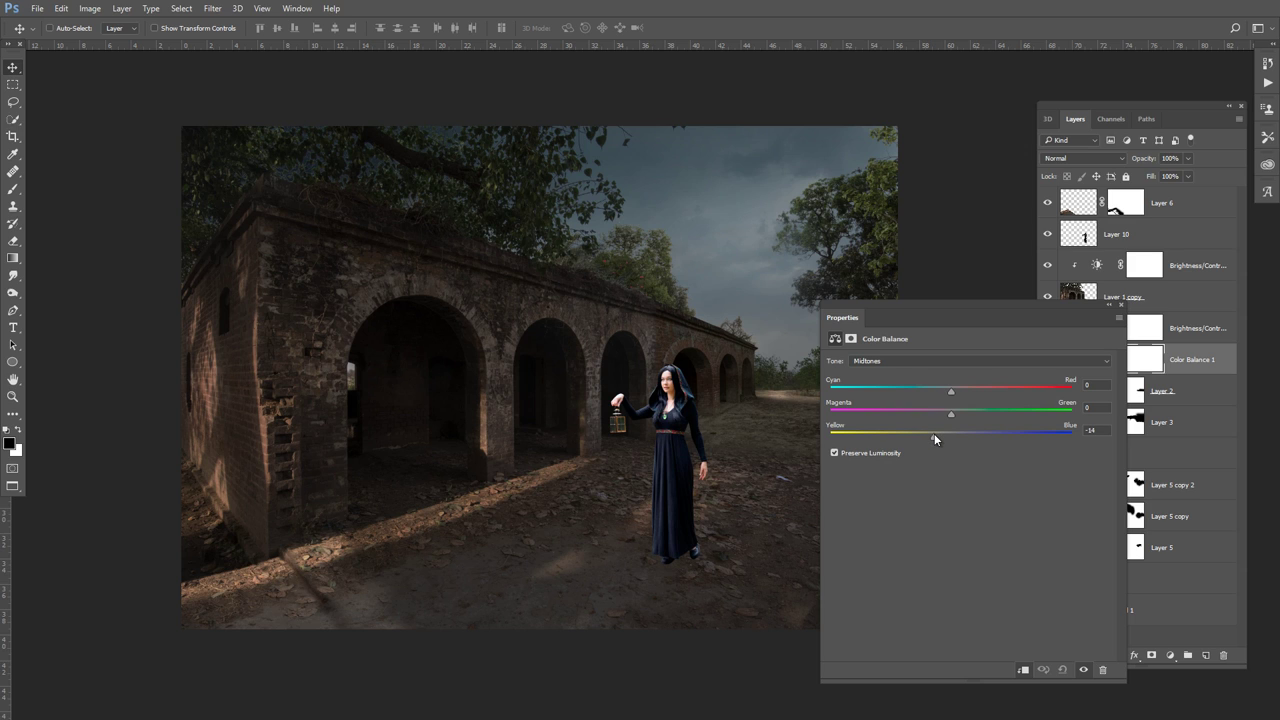
Leave the Color Balance midtones near neutral, with Cyan-Red nudged to +2
{"action": "left_click_drag", "start_coordinate": [935, 438], "coordinate": [938, 438]}
{"action": "left_click_drag", "start_coordinate": [954, 391], "coordinate": [935, 390]}
{"action": "key", "text": "ctrl+z"}
{"action": "left_click_drag", "start_coordinate": [949, 390], "coordinate": [954, 390]}
{"action": "left_click", "coordinate": [1112, 305]}
{"action": "left_click", "coordinate": [1168, 393]}
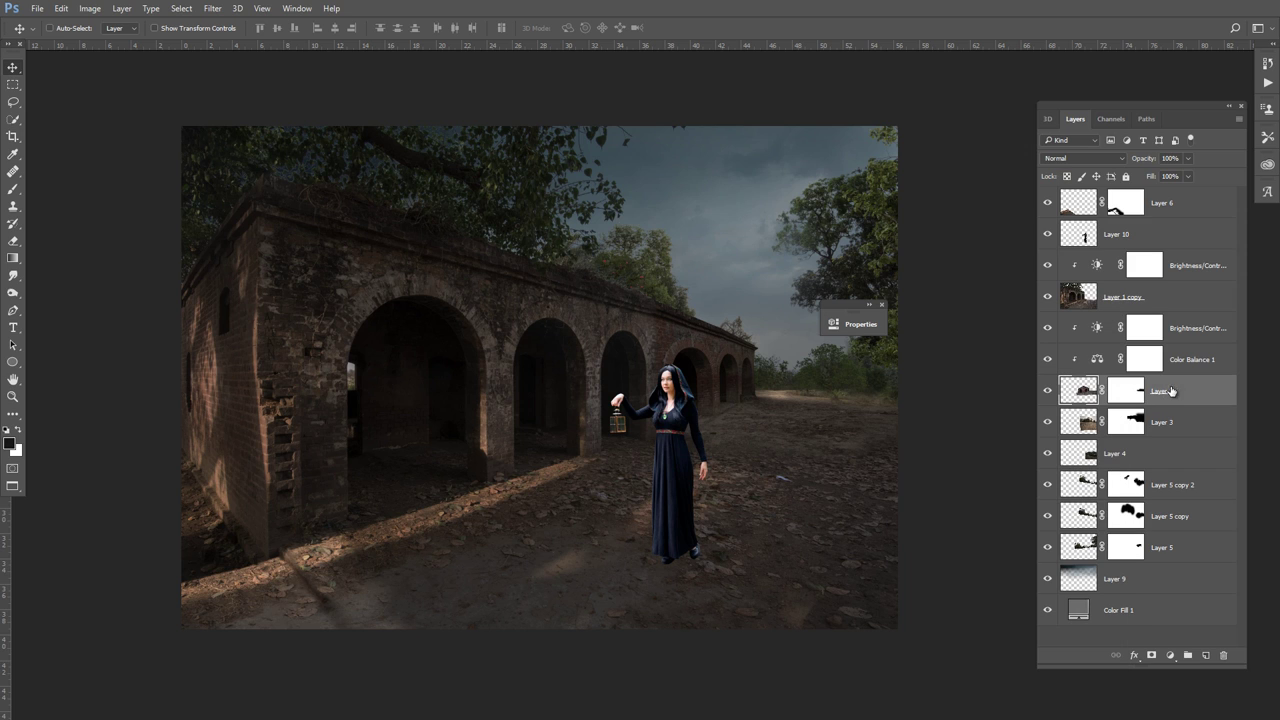
{"action": "left_click", "coordinate": [1172, 656]}
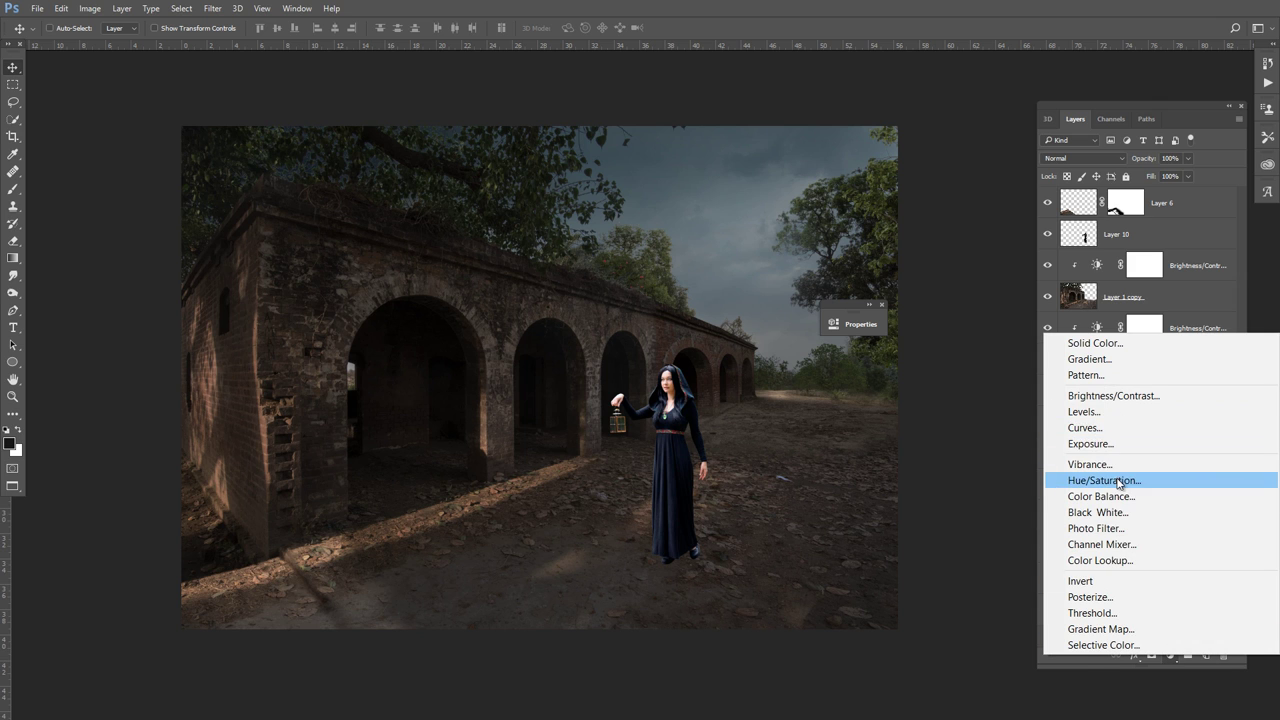
Add a Hue/Saturation adjustment layer and lower Reds saturation to -65
{"action": "left_click", "coordinate": [1104, 481]}
{"action": "left_click_drag", "start_coordinate": [758, 308], "coordinate": [995, 327]}
{"action": "left_click", "coordinate": [951, 392]}
{"action": "left_click", "coordinate": [898, 410]}
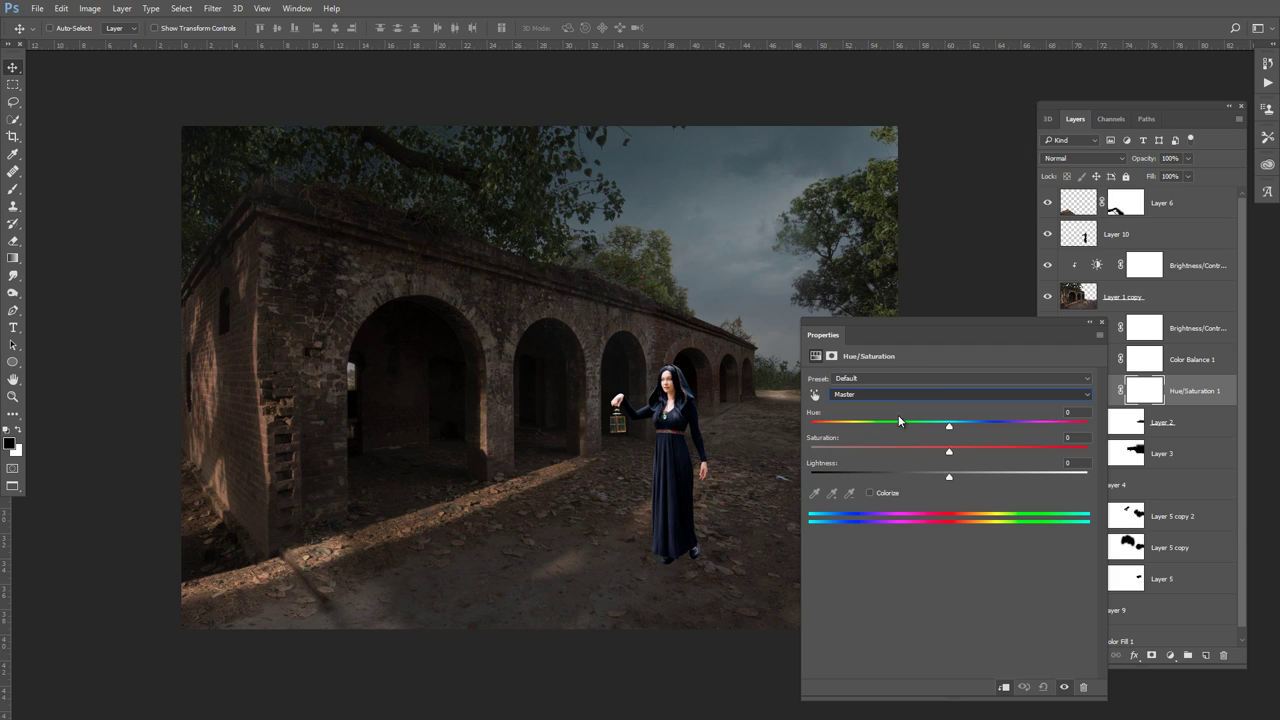
{"action": "left_click_drag", "start_coordinate": [947, 453], "coordinate": [858, 452]}
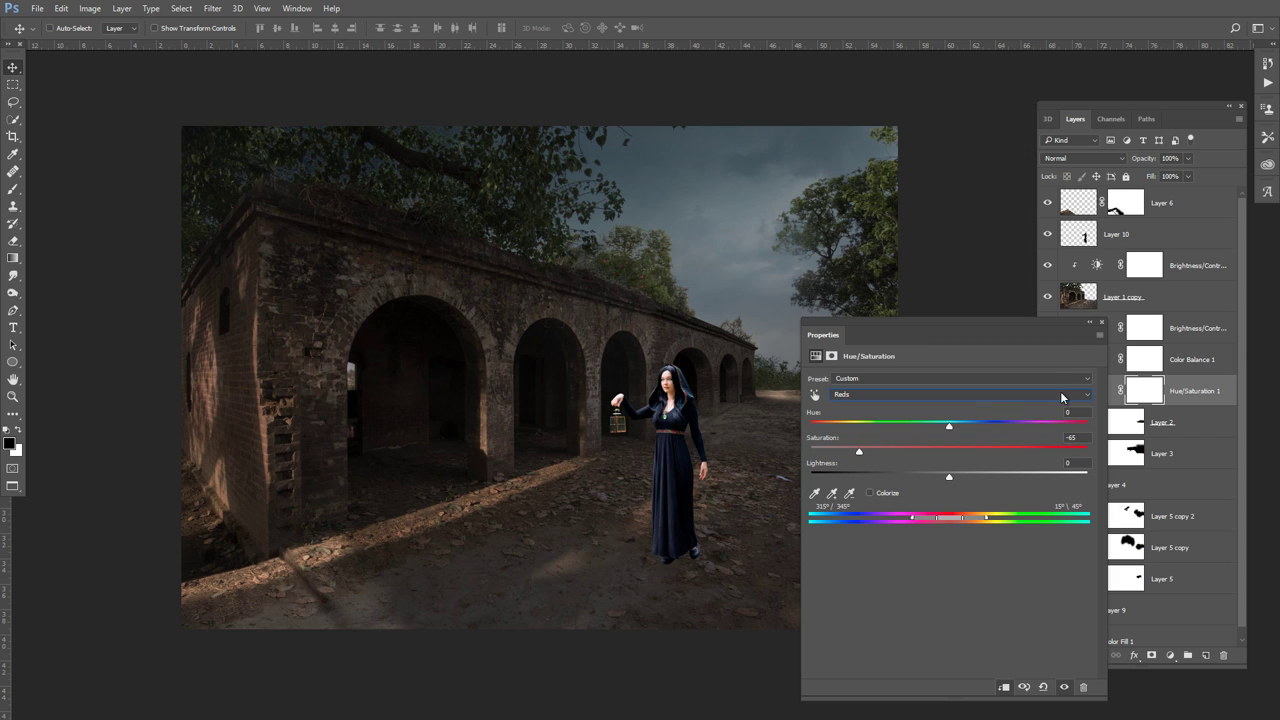
Lower Yellows saturation to -19 and put away the Hue/Saturation settings
{"action": "left_click", "coordinate": [1060, 391]}
{"action": "left_click", "coordinate": [912, 414]}
{"action": "mouse_move", "coordinate": [948, 454]}
{"action": "left_mouse_down"}
{"action": "mouse_move", "coordinate": [979, 452]}
{"action": "mouse_move", "coordinate": [923, 452]}
{"action": "left_mouse_up"}
{"action": "left_click", "coordinate": [1090, 324]}
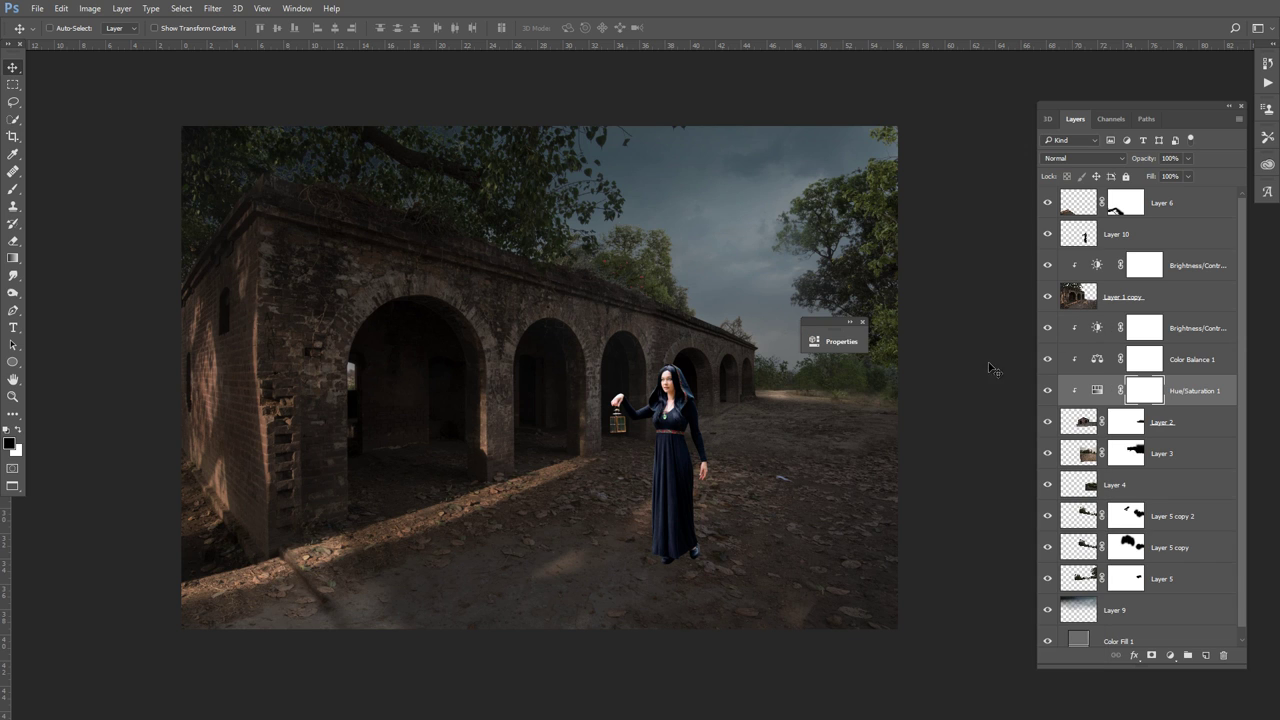
{"action": "left_click", "coordinate": [850, 322]}
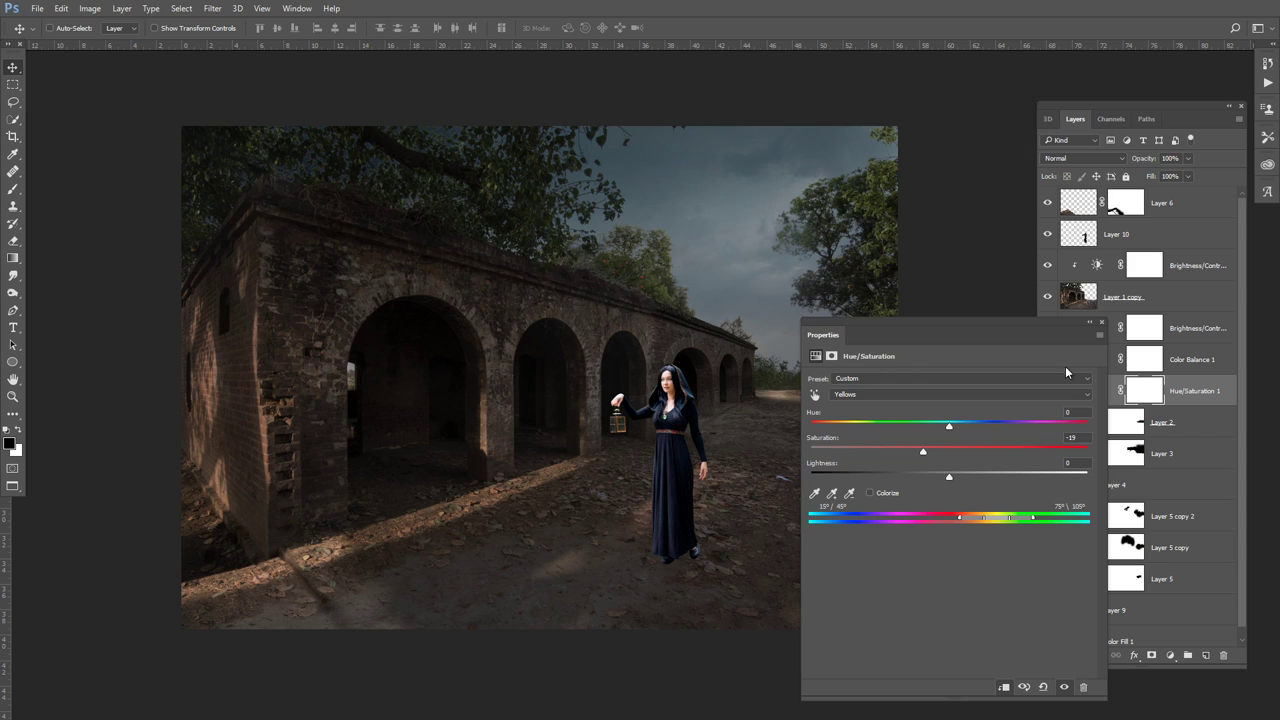
{"action": "left_click", "coordinate": [1090, 323]}
{"action": "left_click", "coordinate": [864, 320]}
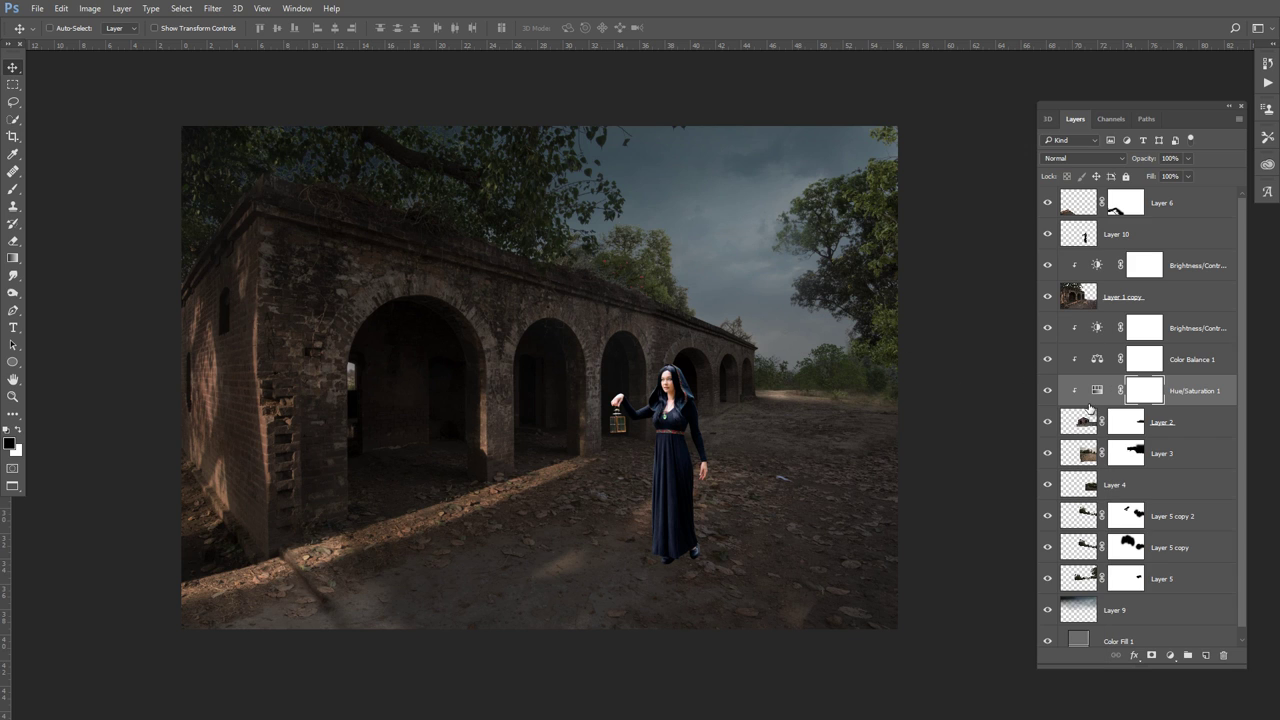
Invert the Hue/Saturation mask to black, zoom in and pick the Brush tool
{"action": "key", "text": "ctrl+i"}
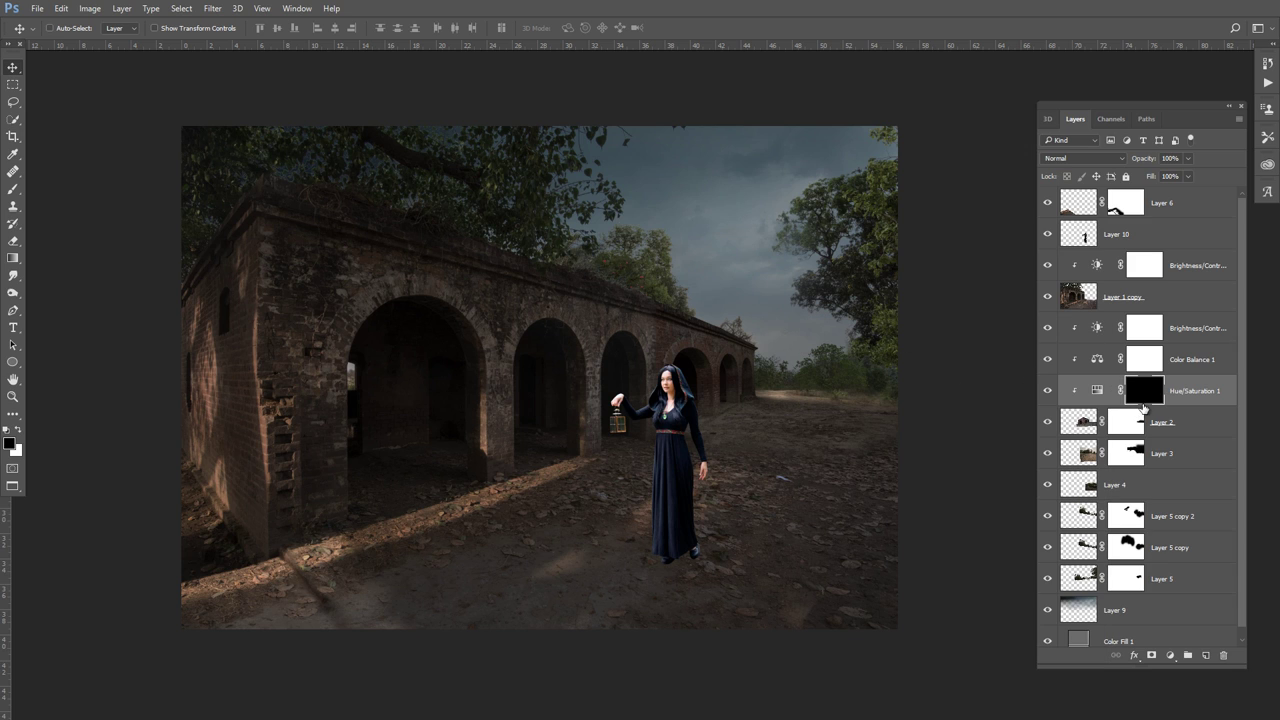
{"action": "scroll", "coordinate": [735, 380], "scroll_direction": "up", "scroll_amount": 1}
{"action": "scroll", "coordinate": [735, 380], "scroll_direction": "up", "scroll_amount": 2}
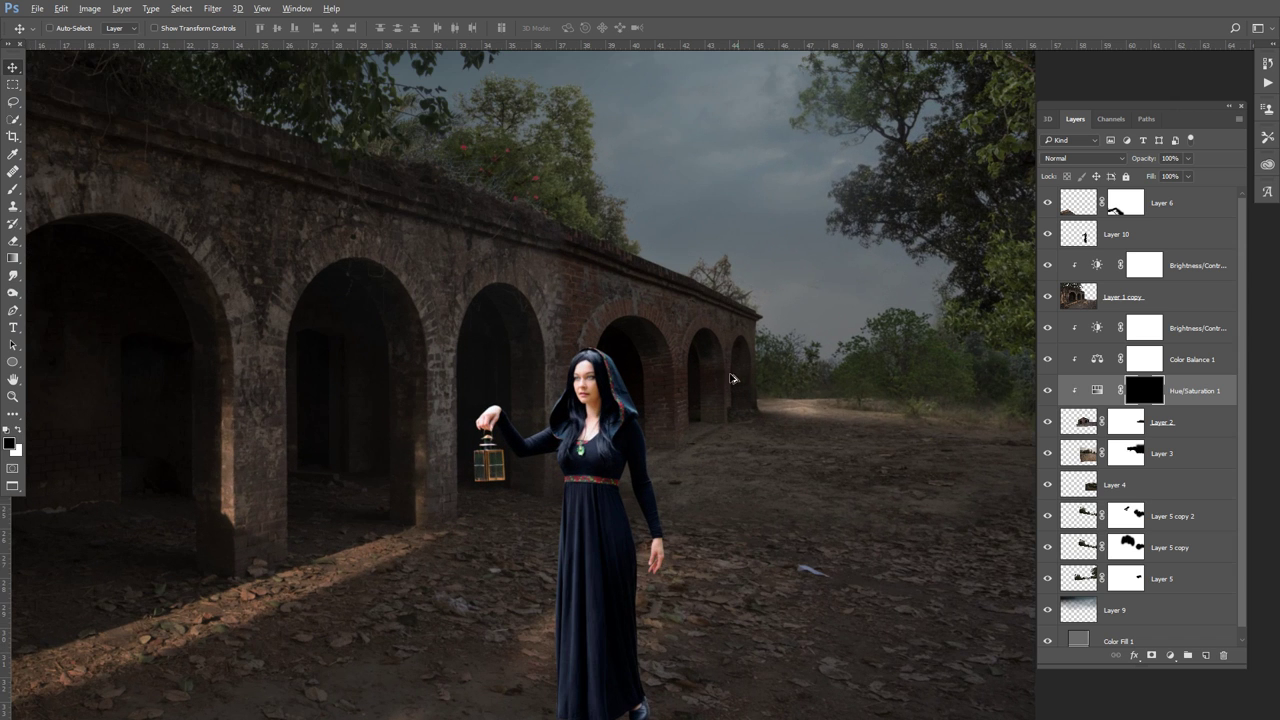
{"action": "left_click", "coordinate": [12, 190]}
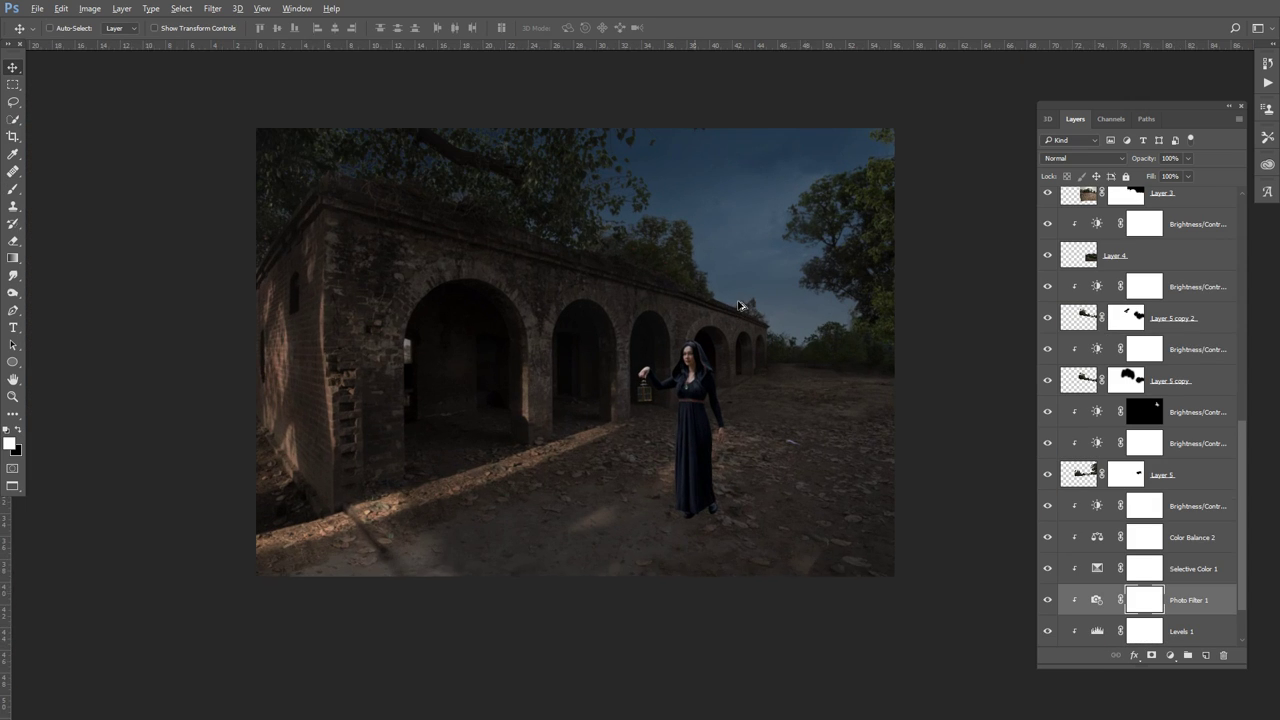
{"action": "left_click_drag", "start_coordinate": [847, 325], "coordinate": [820, 342]}
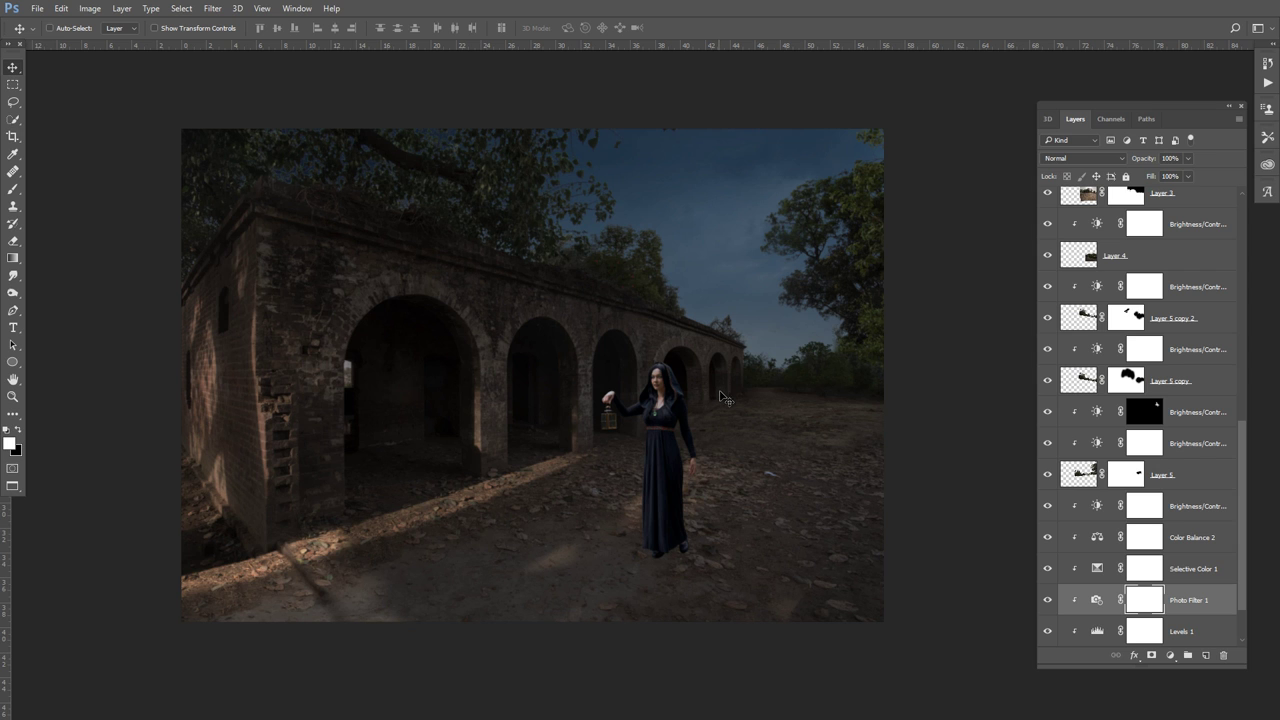
Toggle full-screen view and select Layer 1 copy, the arcade building
{"action": "key", "text": "f"}
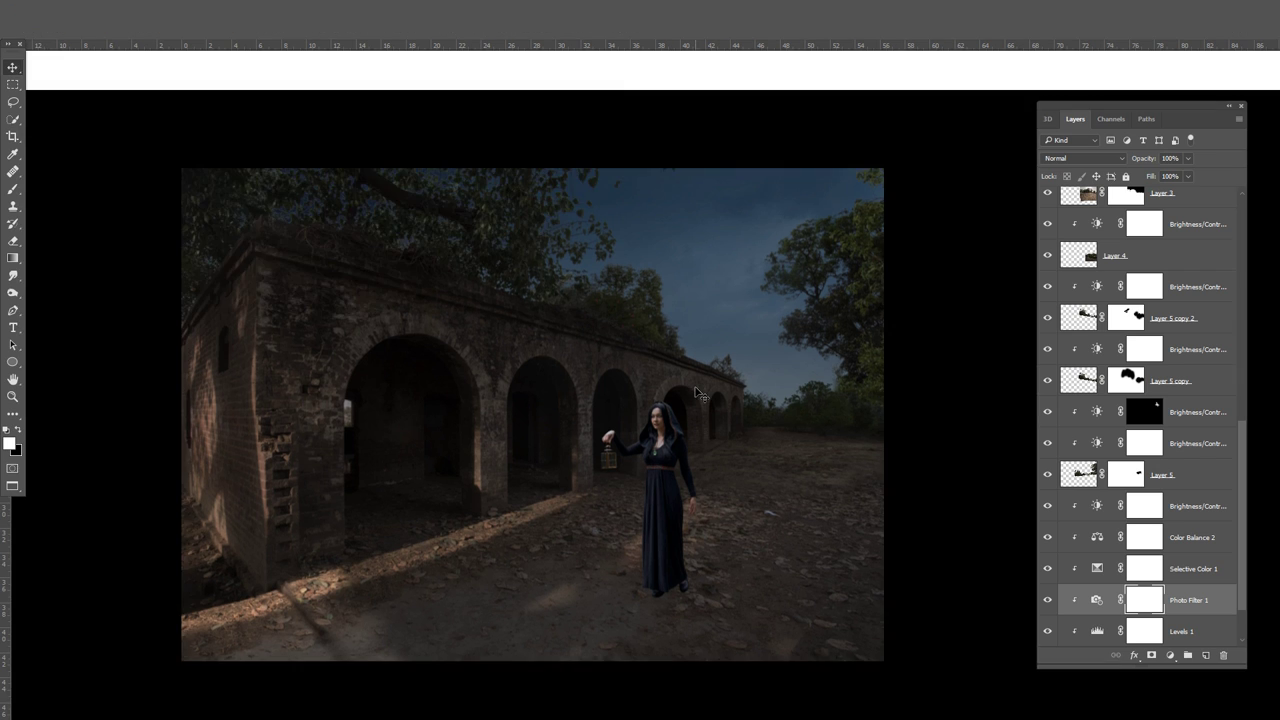
{"action": "key", "text": "f"}
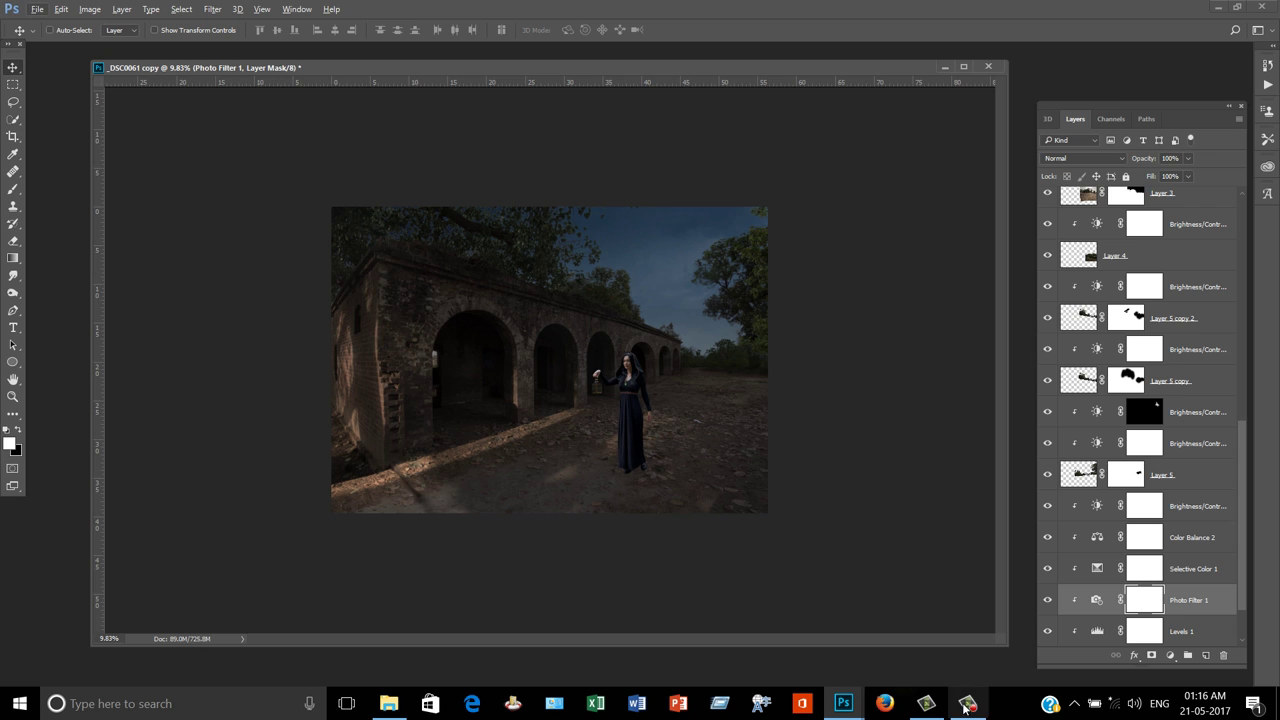
{"action": "left_click", "coordinate": [965, 706]}
{"action": "left_click", "coordinate": [903, 640]}
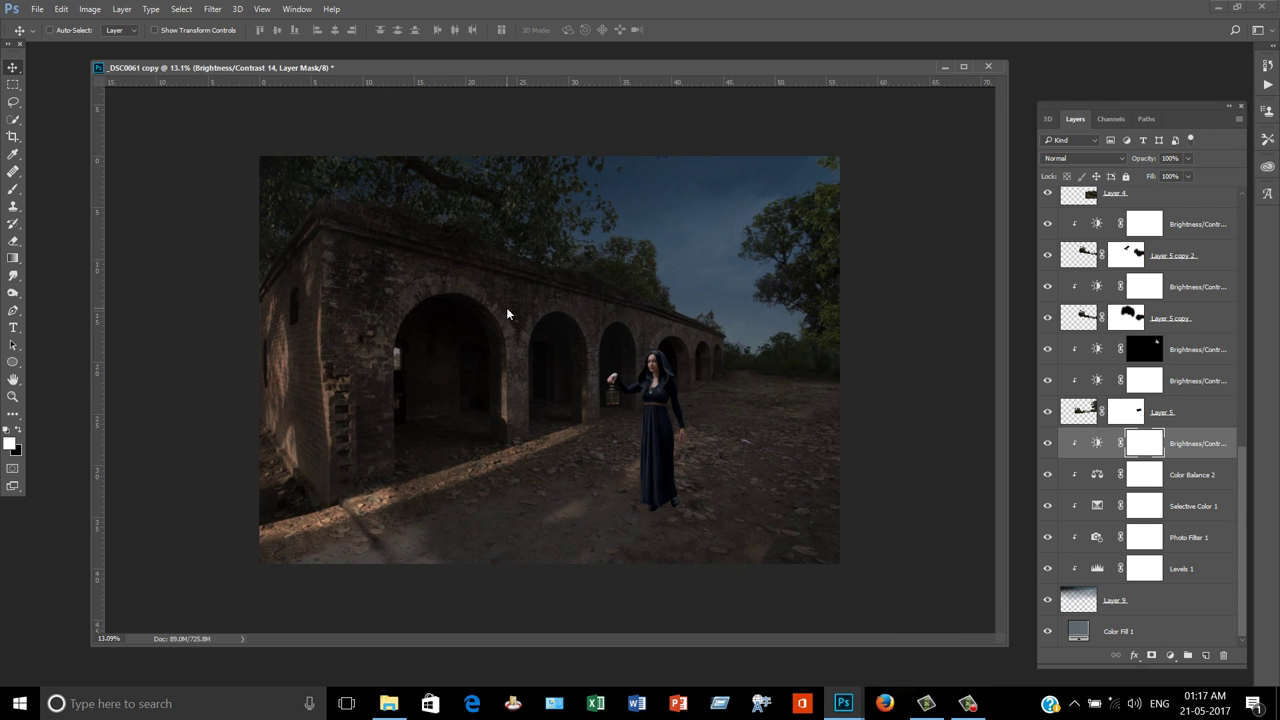
{"action": "right_click", "coordinate": [507, 314]}
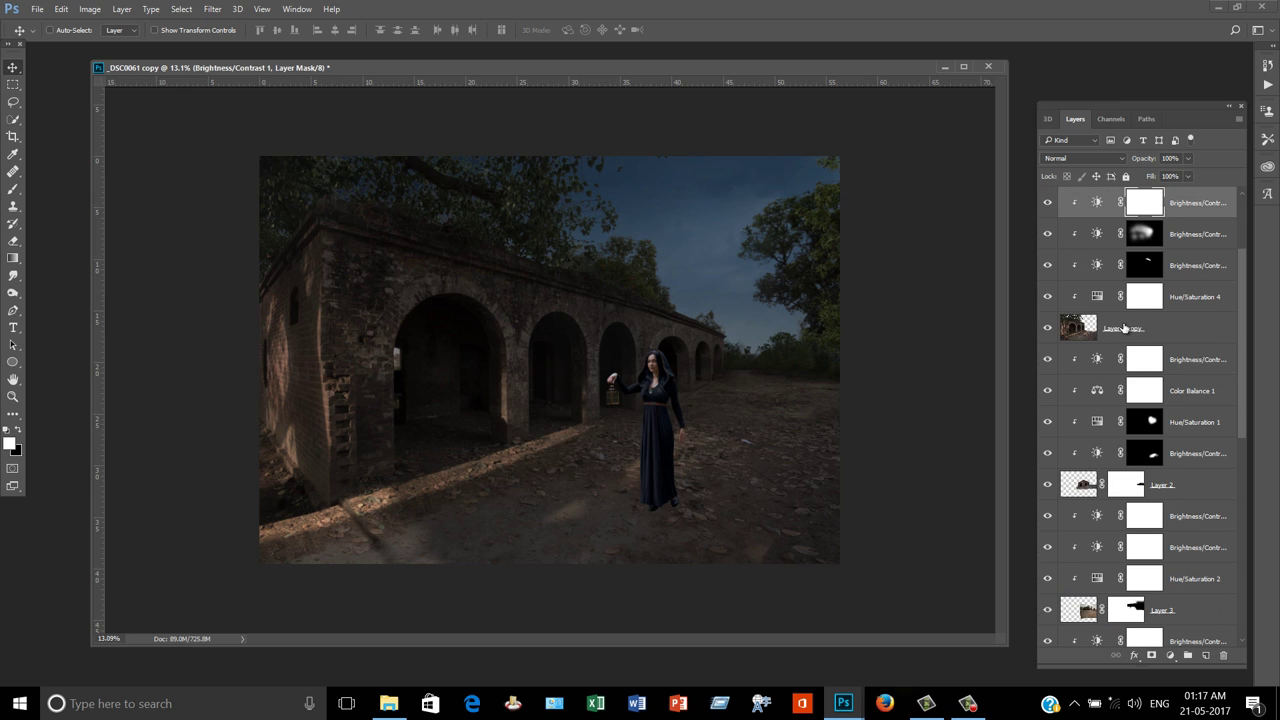
{"action": "left_click", "coordinate": [1126, 329]}
Add a Color Balance layer with midtones Cyan -15 and Blue +17
{"action": "left_click", "coordinate": [1170, 656]}
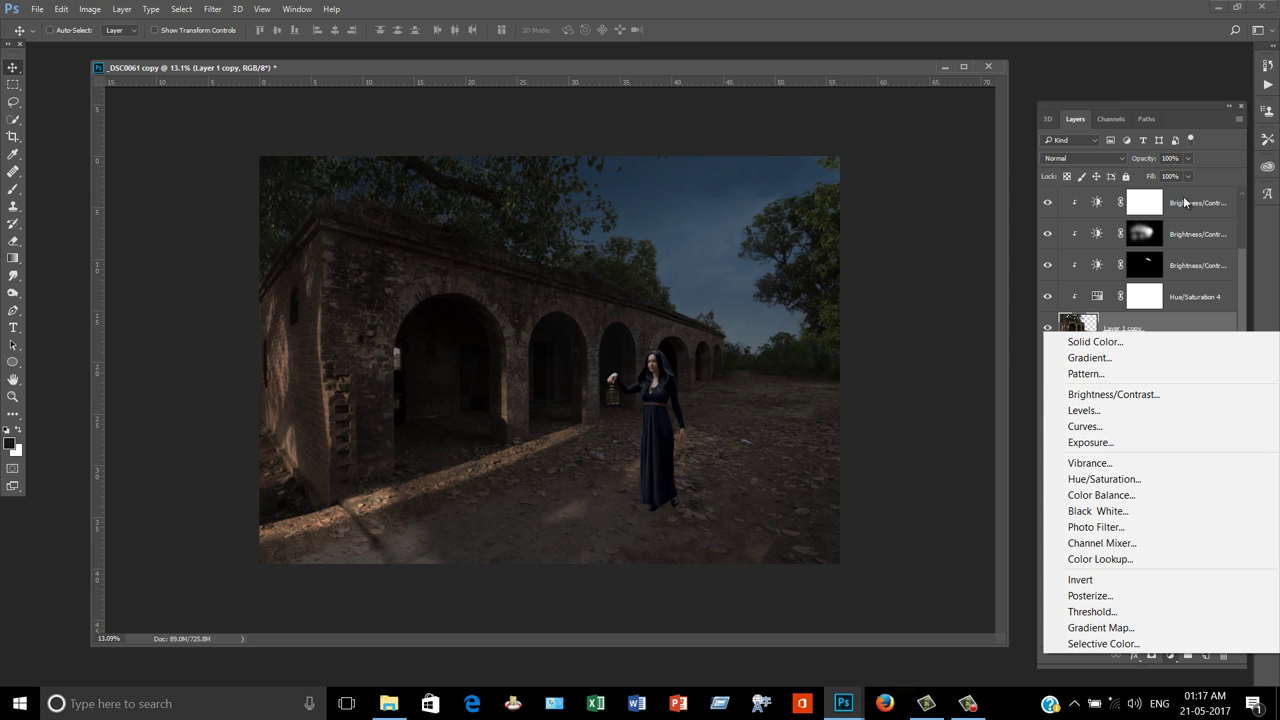
{"action": "left_click", "coordinate": [1100, 495]}
{"action": "left_click_drag", "start_coordinate": [584, 292], "coordinate": [971, 292]}
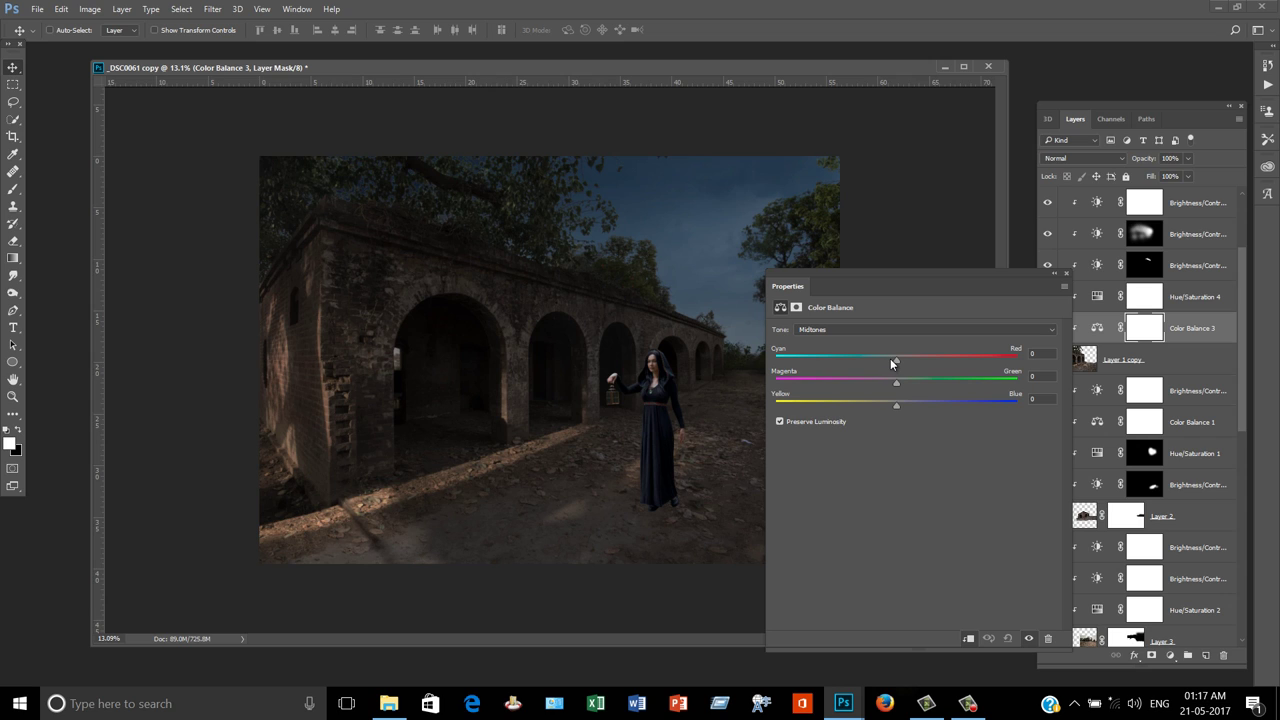
{"action": "left_click_drag", "start_coordinate": [891, 363], "coordinate": [879, 363]}
{"action": "left_click_drag", "start_coordinate": [896, 401], "coordinate": [917, 409]}
Set highlights Cyan -15, then duplicate Color Balance 3 below Layer 1 copy
{"action": "left_click", "coordinate": [955, 329]}
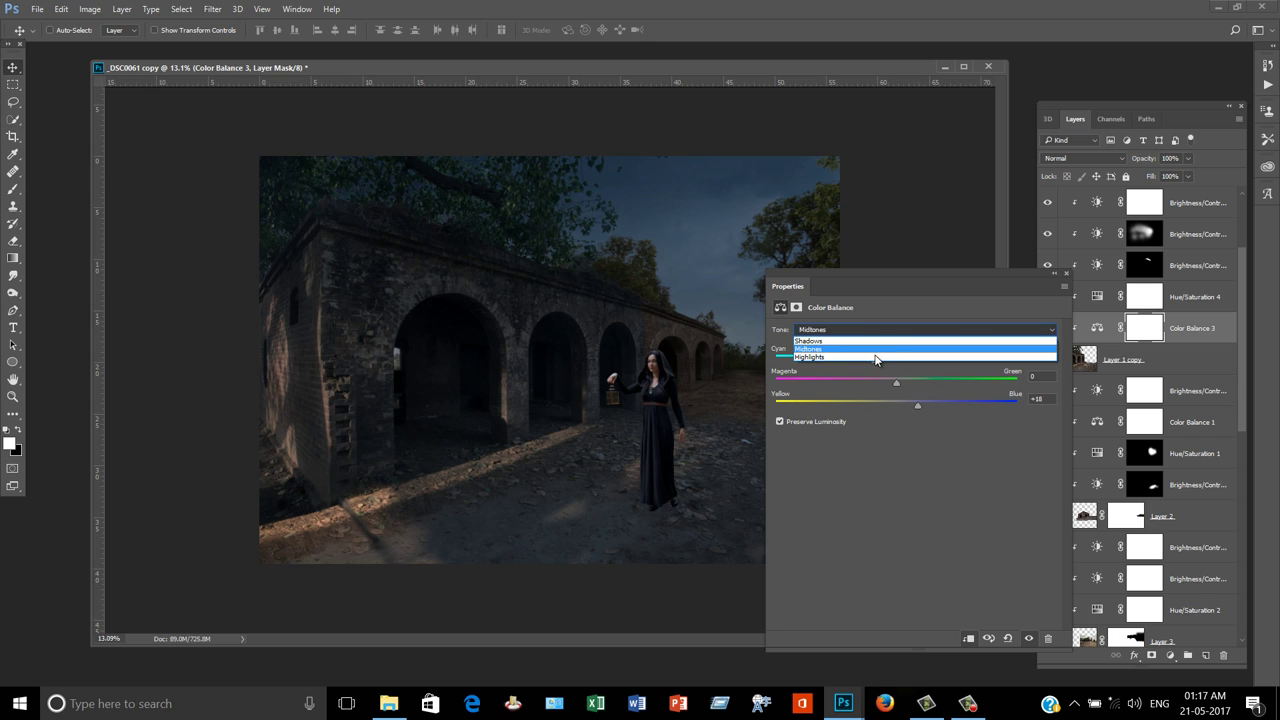
{"action": "left_click", "coordinate": [875, 357]}
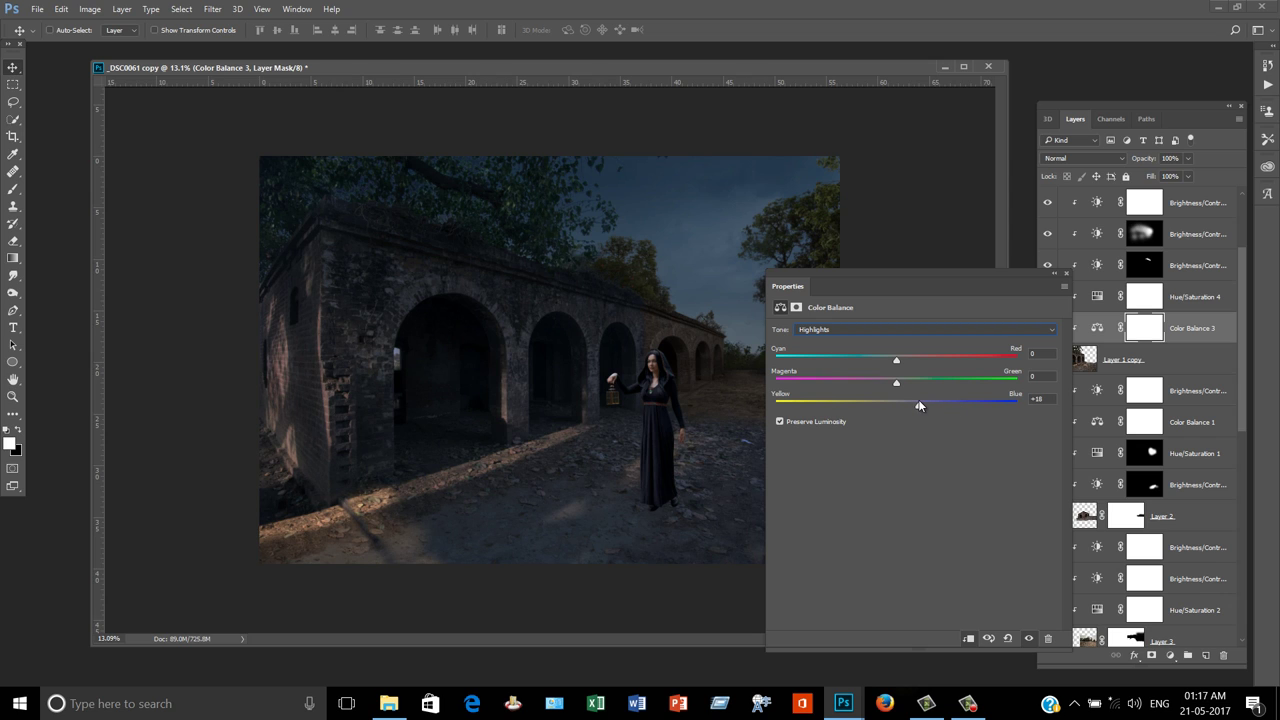
{"action": "left_click_drag", "start_coordinate": [896, 359], "coordinate": [879, 362]}
{"action": "left_click", "coordinate": [1057, 273]}
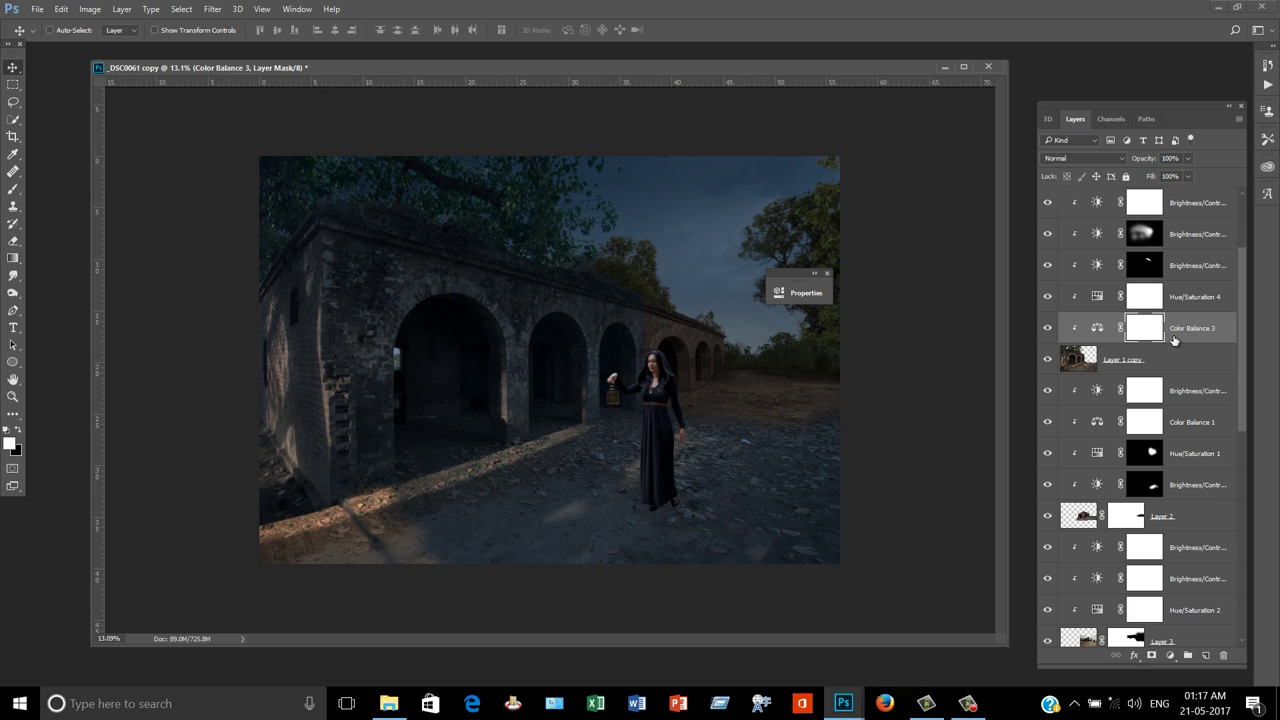
{"action": "left_click_drag", "start_coordinate": [1178, 341], "coordinate": [1167, 418]}
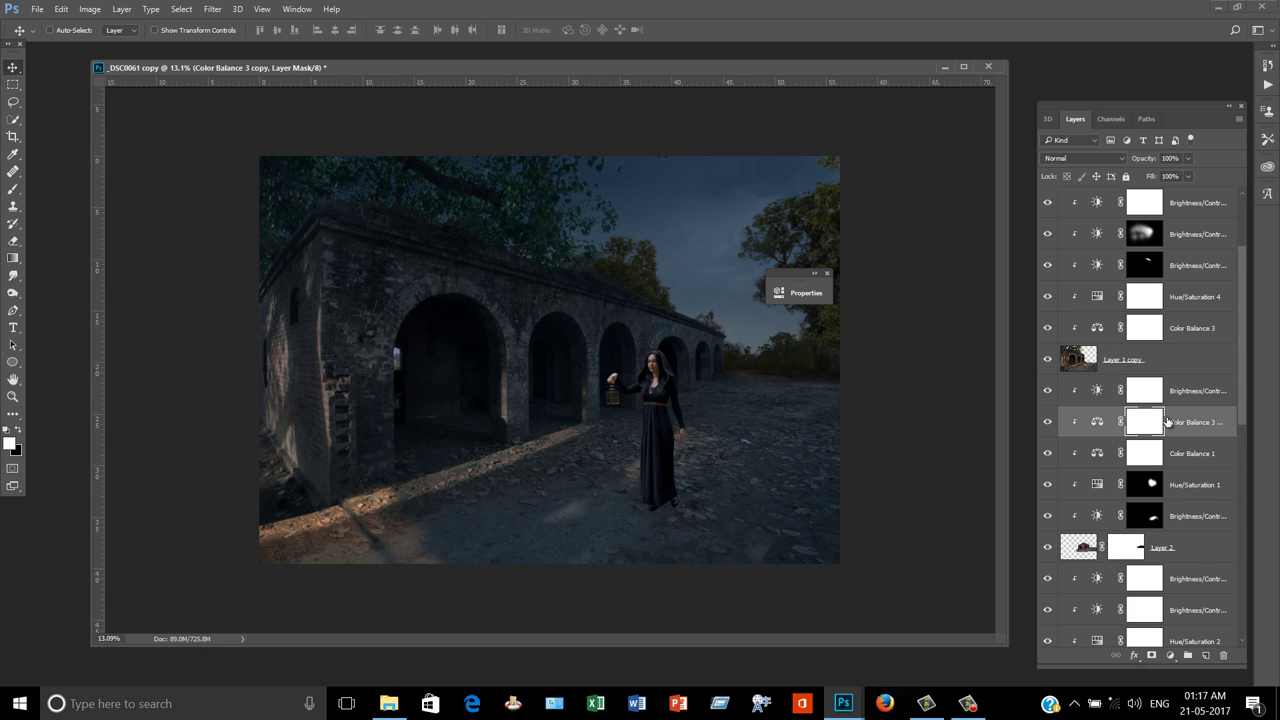
{"action": "double_click", "coordinate": [1097, 423]}
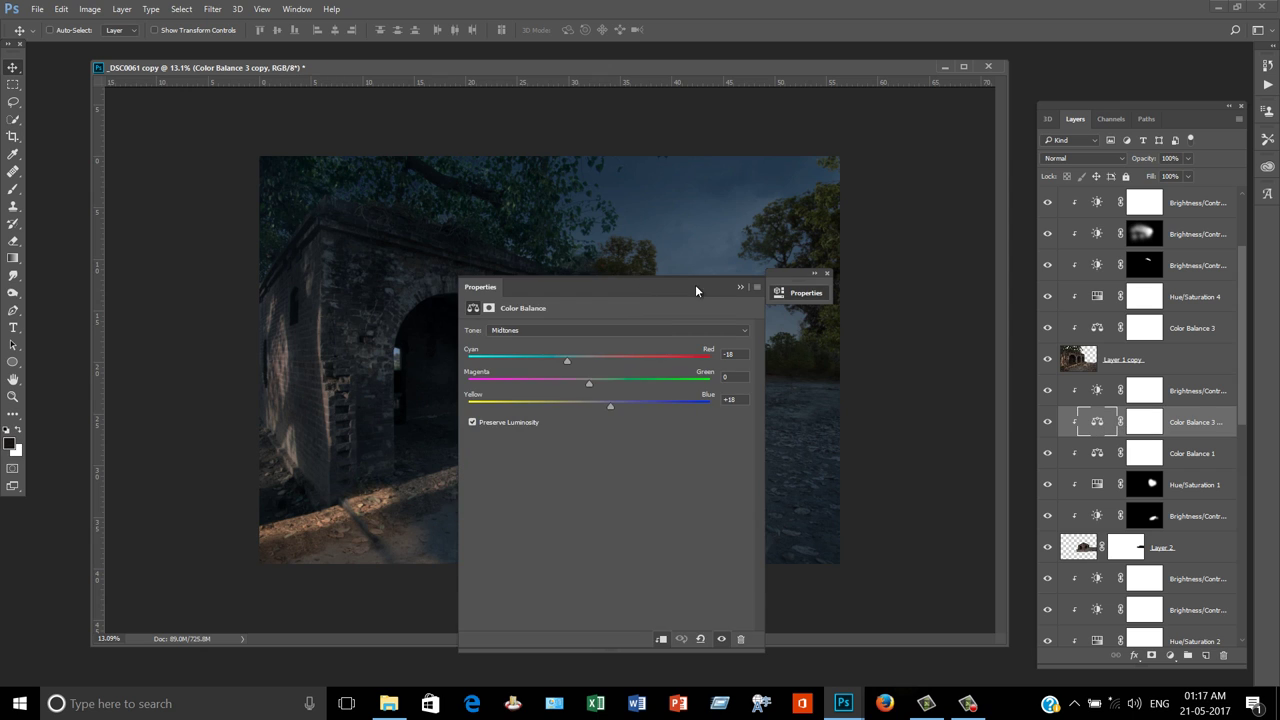
{"action": "mouse_move", "coordinate": [696, 287]}
{"action": "left_mouse_down"}
{"action": "mouse_move", "coordinate": [1076, 295]}
{"action": "mouse_move", "coordinate": [1063, 324]}
{"action": "left_mouse_up"}
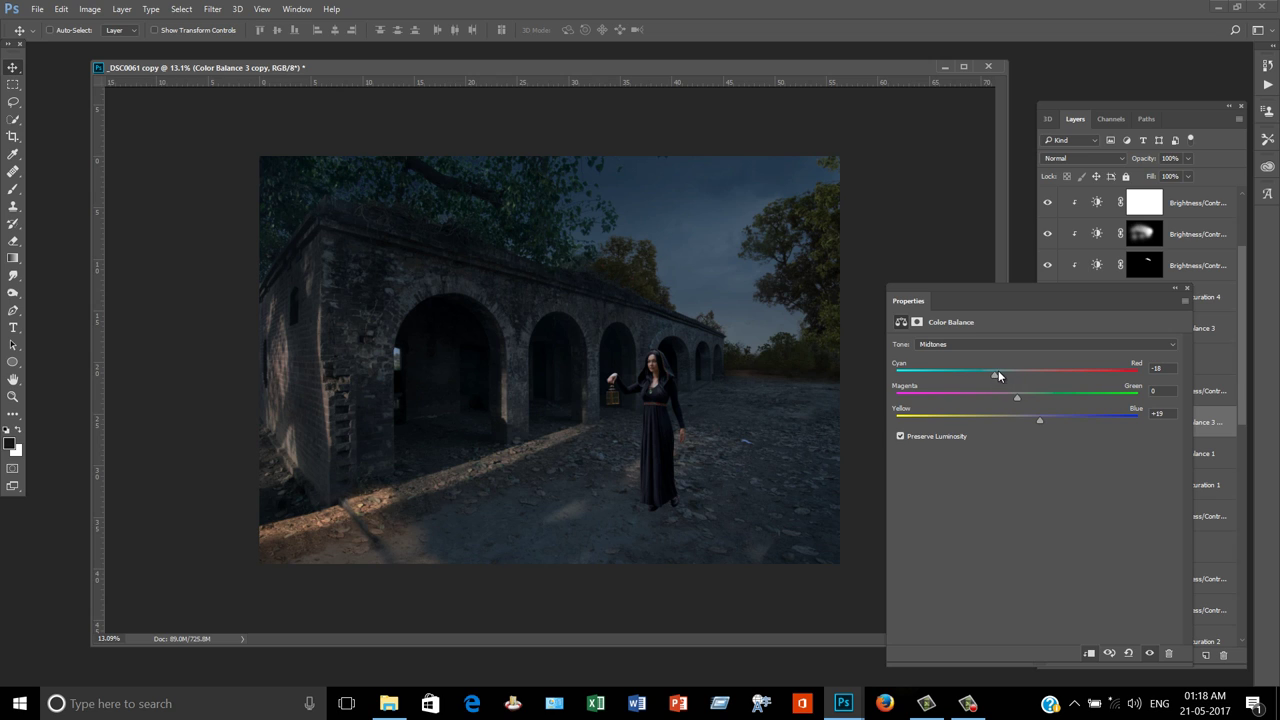
{"action": "left_click", "coordinate": [1176, 290]}
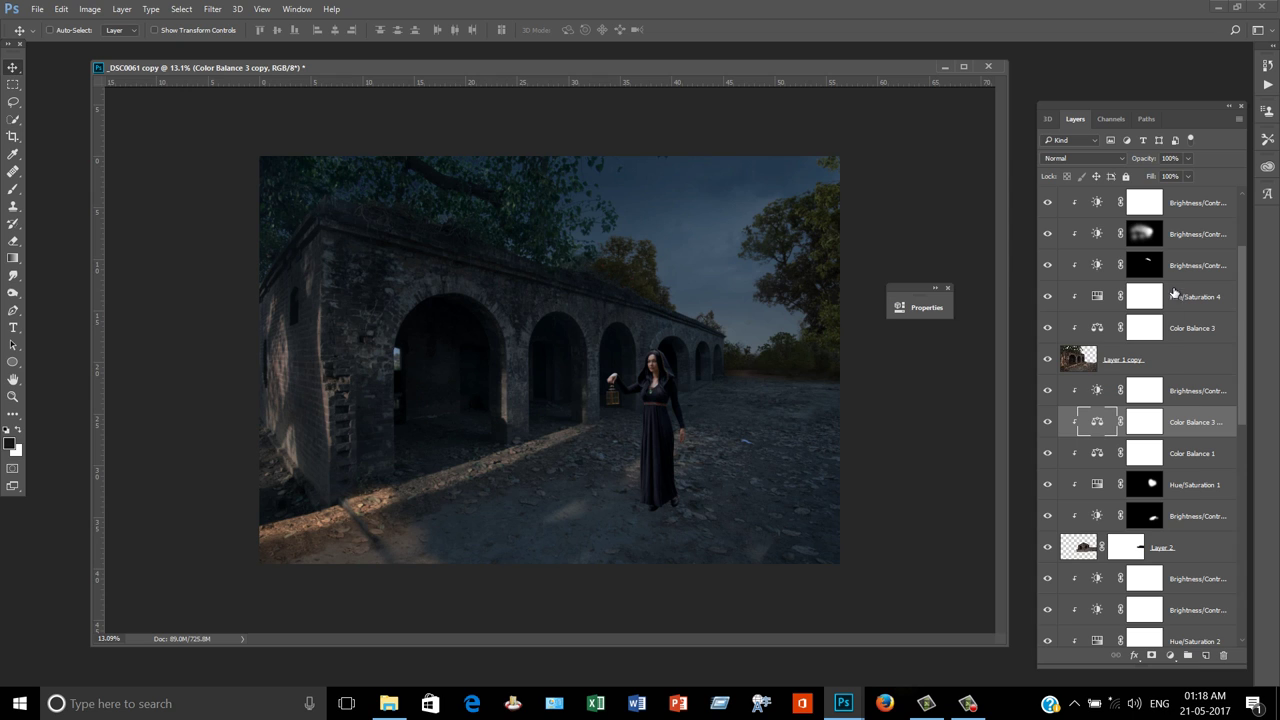
{"action": "double_click", "coordinate": [1098, 392]}
{"action": "left_click_drag", "start_coordinate": [783, 300], "coordinate": [1015, 292]}
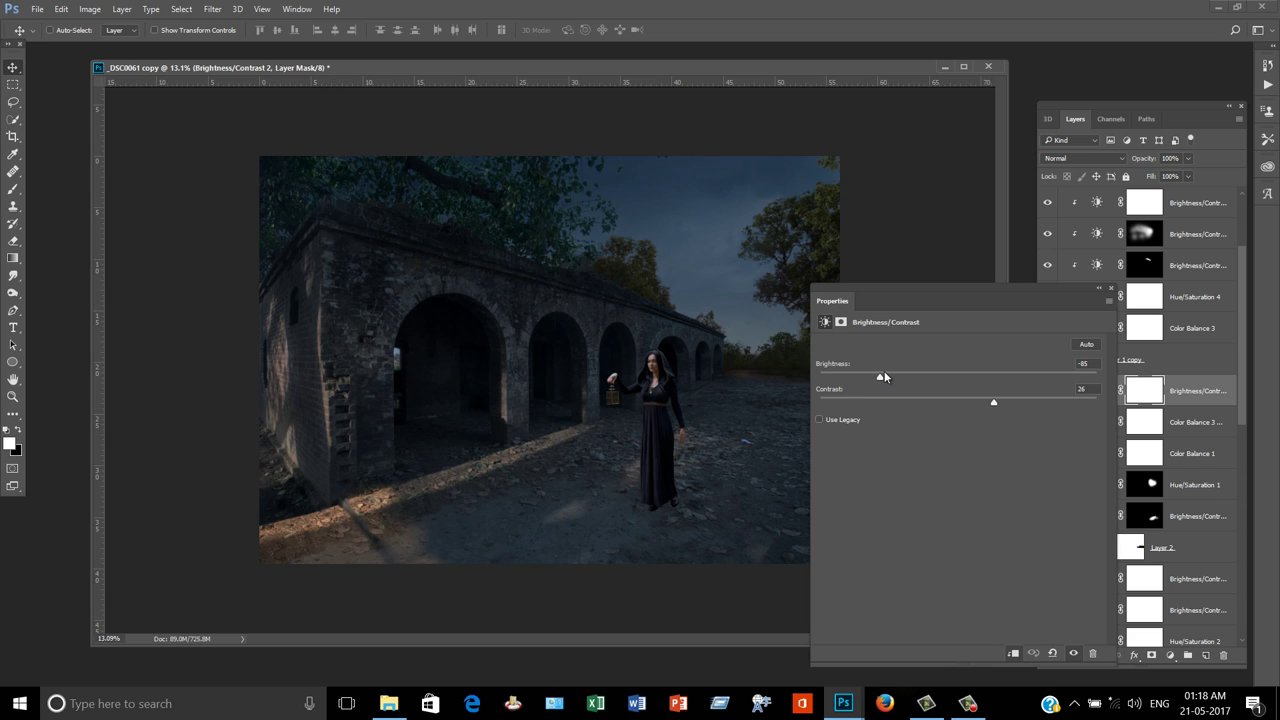
{"action": "left_click", "coordinate": [1099, 288]}
{"action": "left_click", "coordinate": [874, 285]}
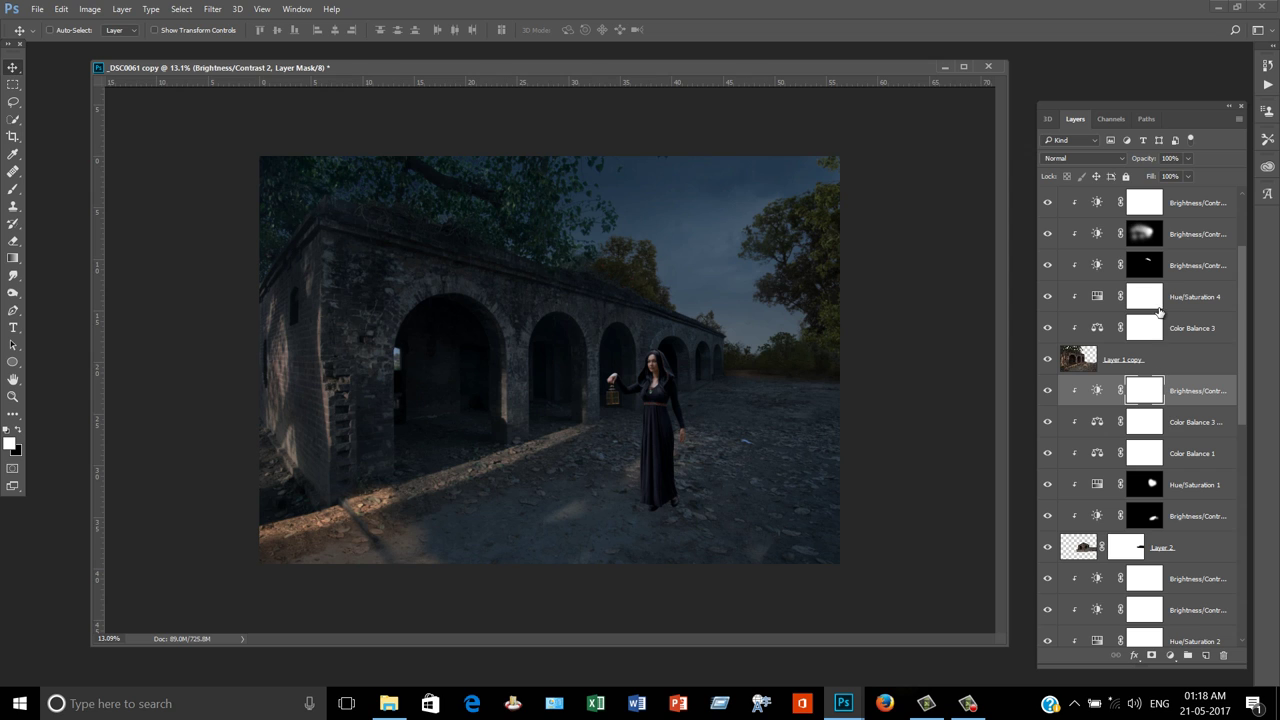
{"action": "right_click", "coordinate": [299, 520]}
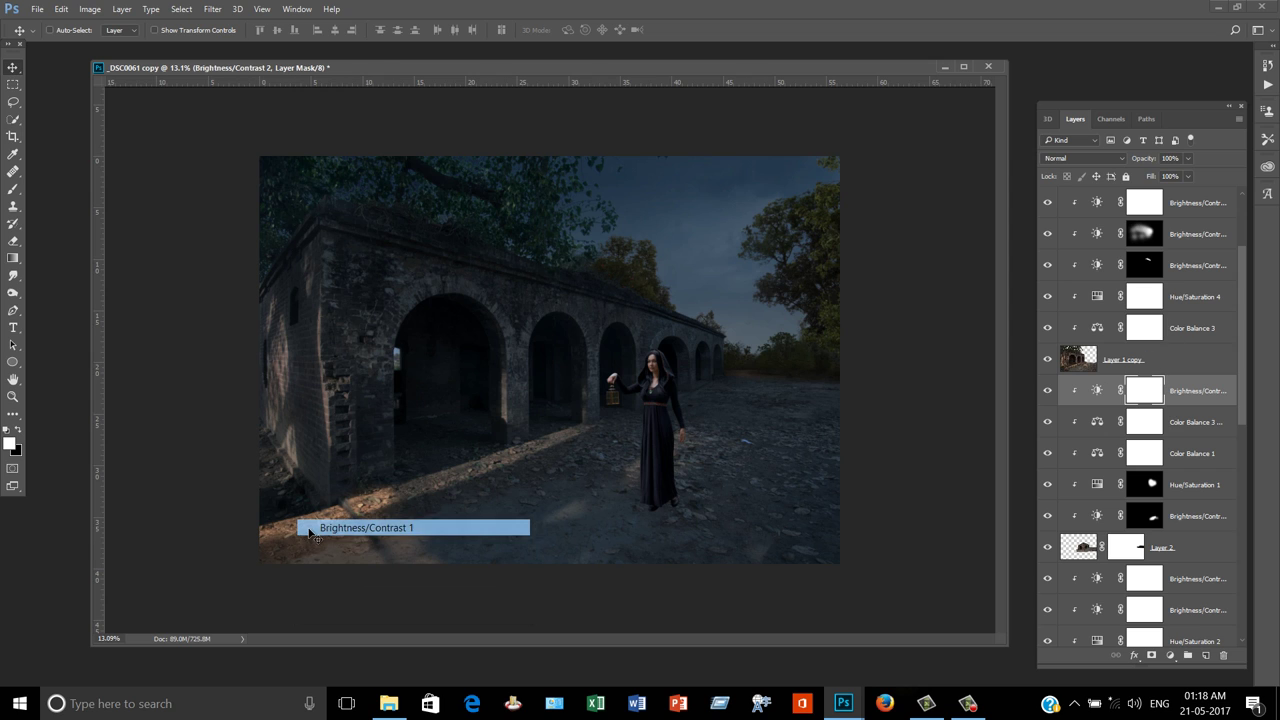
{"action": "left_click", "coordinate": [312, 528]}
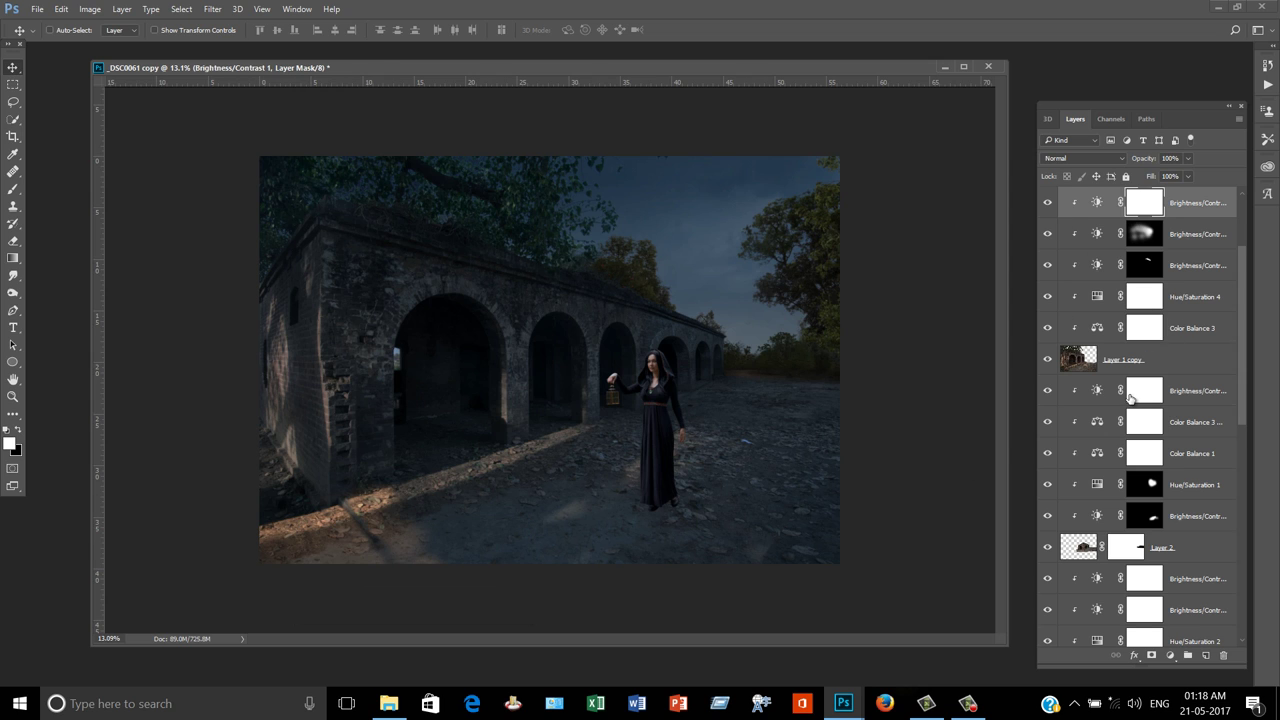
{"action": "scroll", "coordinate": [1117, 312], "scroll_direction": "up", "scroll_amount": 3}
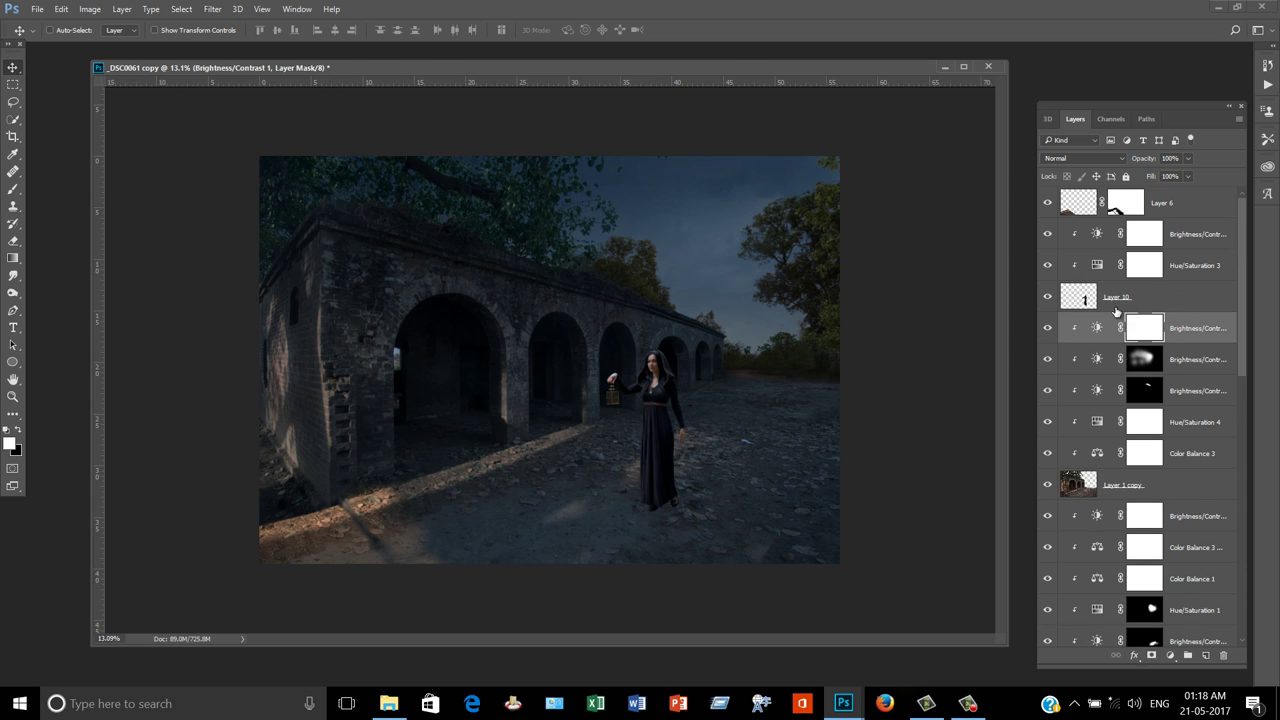
Place a copy of Color Balance 3 at the top of the layer stack
{"action": "left_click", "coordinate": [1047, 202]}
{"action": "left_click", "coordinate": [1047, 202]}
{"action": "left_click", "coordinate": [1184, 458]}
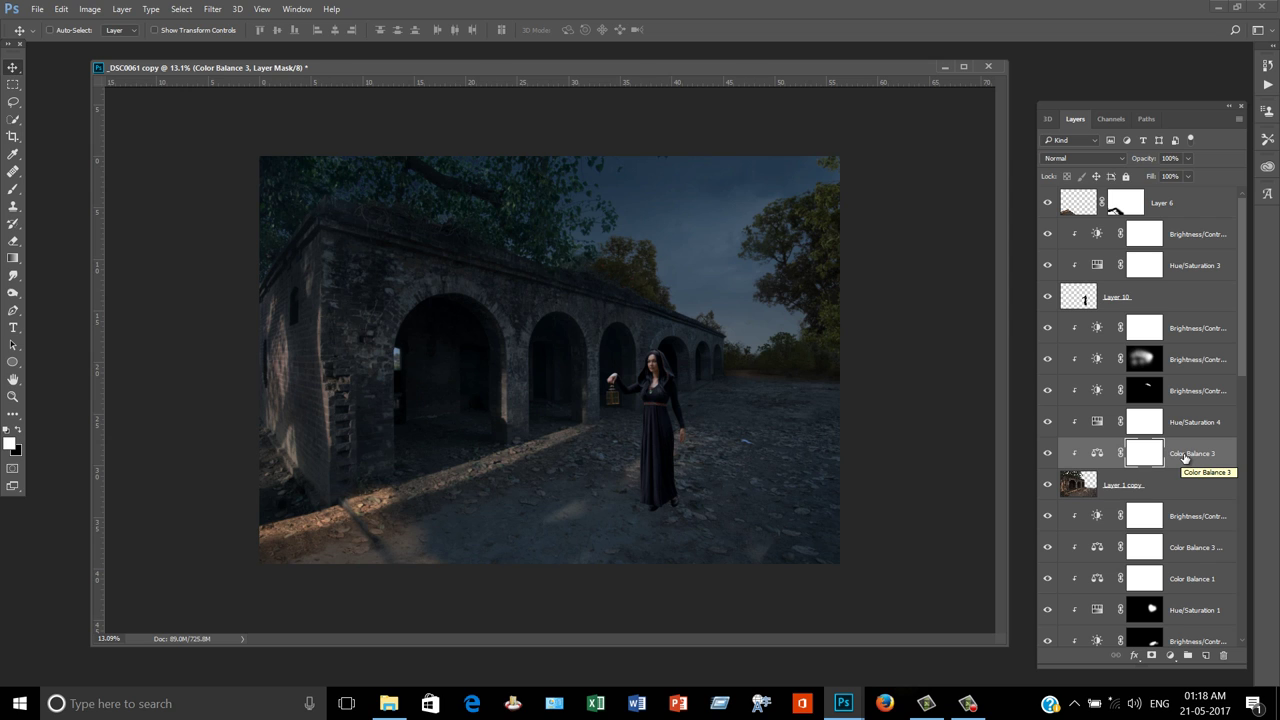
{"action": "left_click_drag", "start_coordinate": [1186, 458], "coordinate": [1176, 205]}
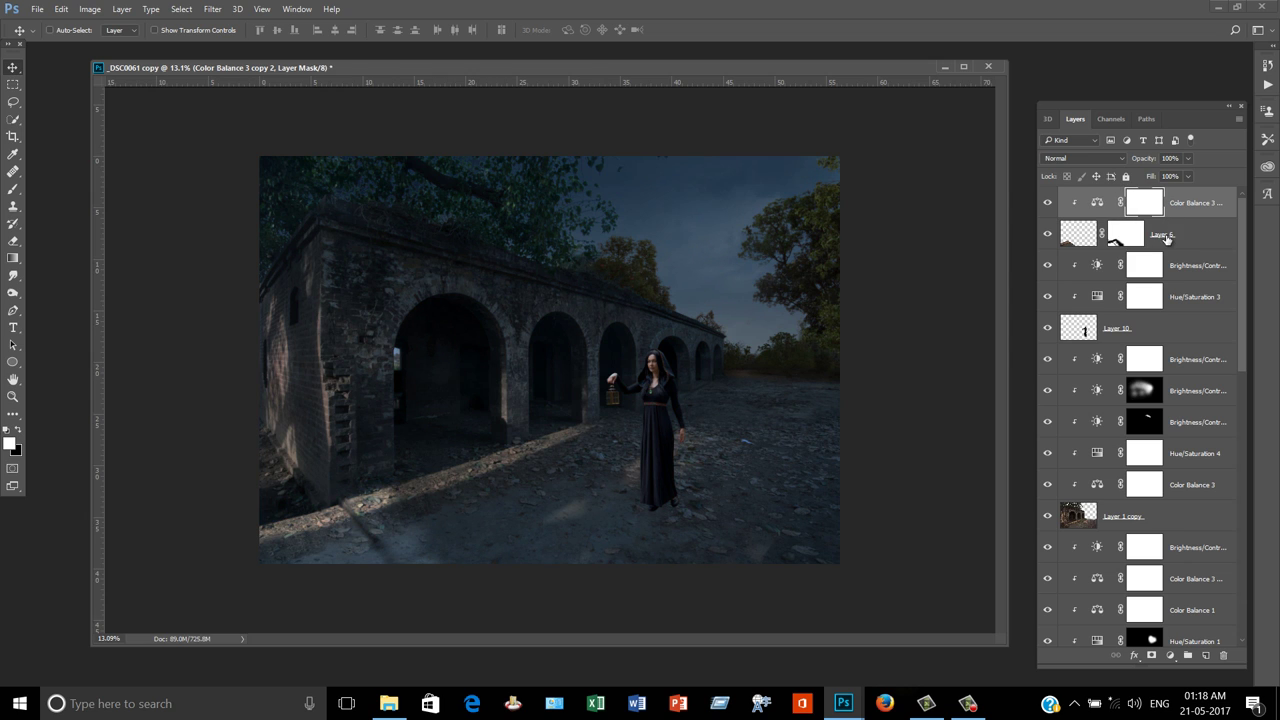
Add a Brightness/Contrast layer above Layer 6, then delete it
{"action": "left_click", "coordinate": [1176, 244]}
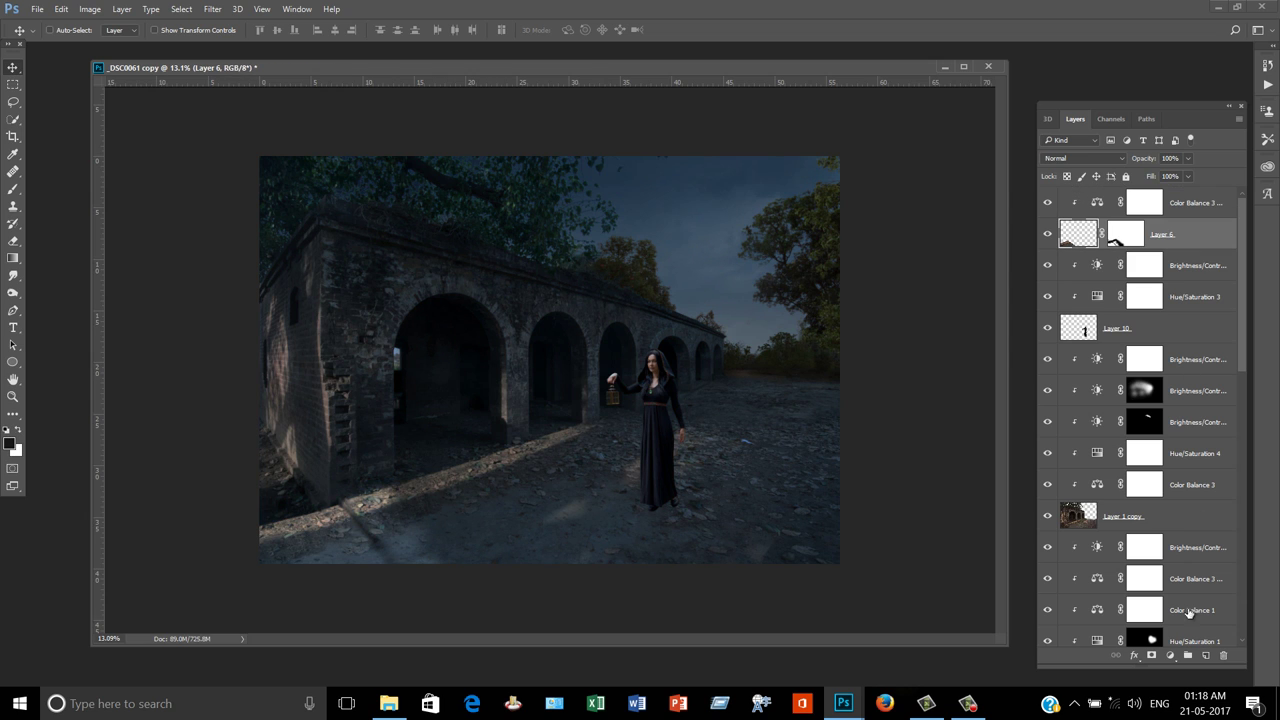
{"action": "left_click", "coordinate": [1171, 656]}
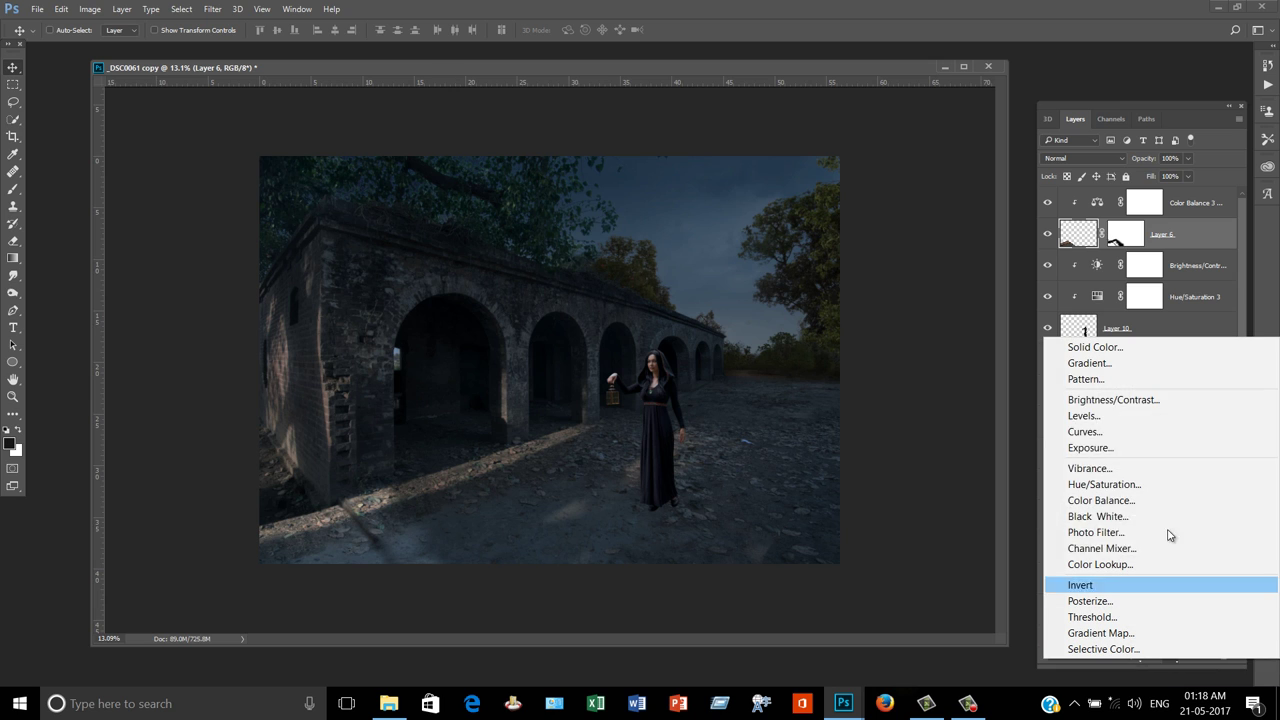
{"action": "left_click", "coordinate": [1140, 400]}
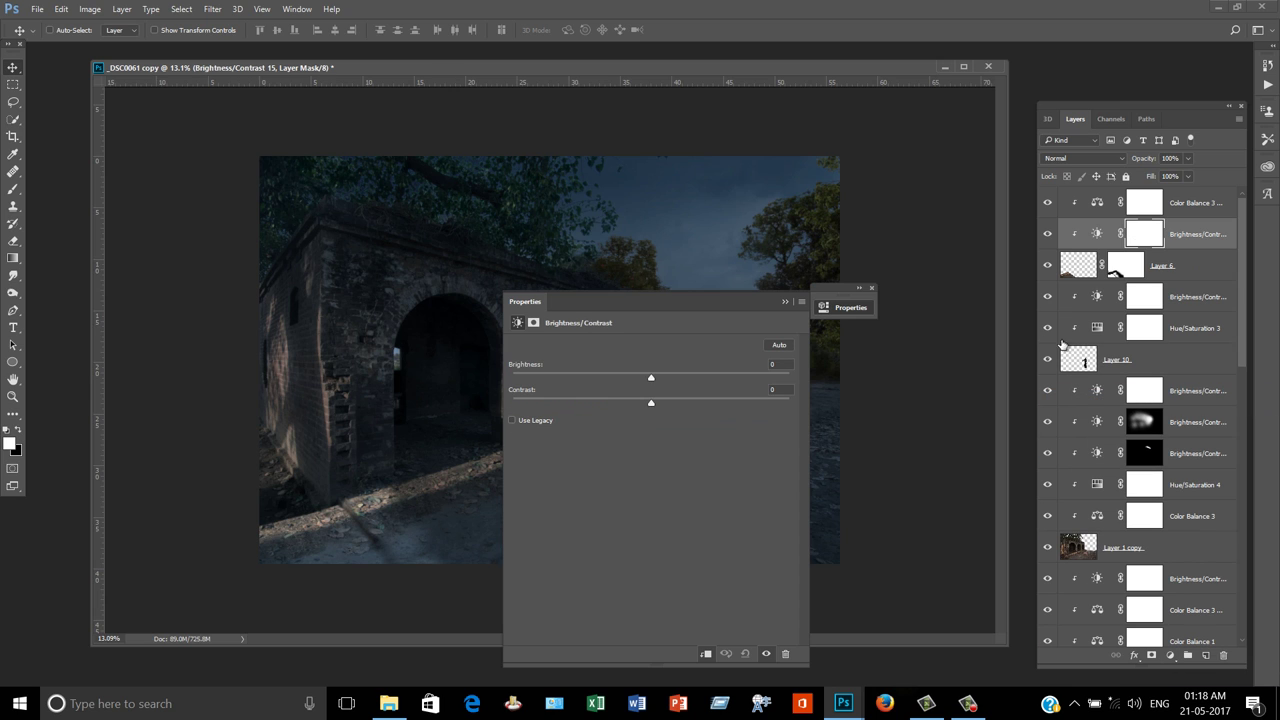
{"action": "left_click_drag", "start_coordinate": [697, 302], "coordinate": [896, 301]}
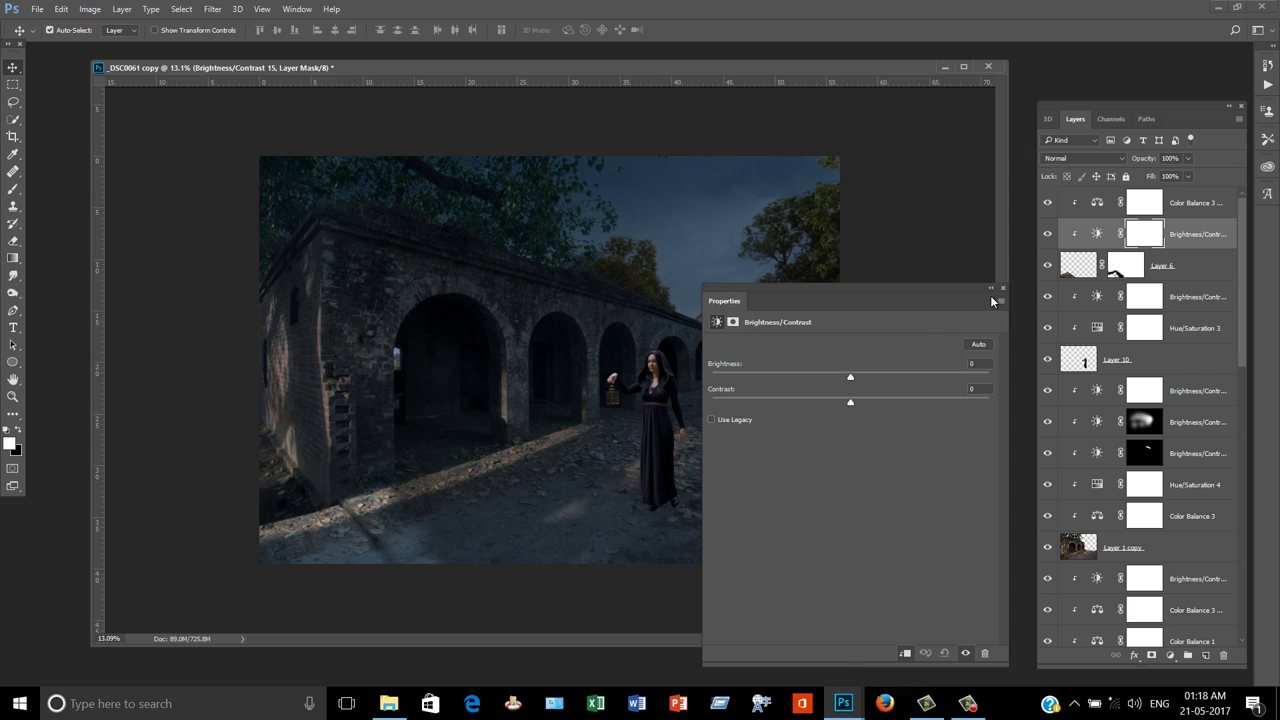
{"action": "key", "text": "Delete"}
{"action": "left_click", "coordinate": [991, 288]}
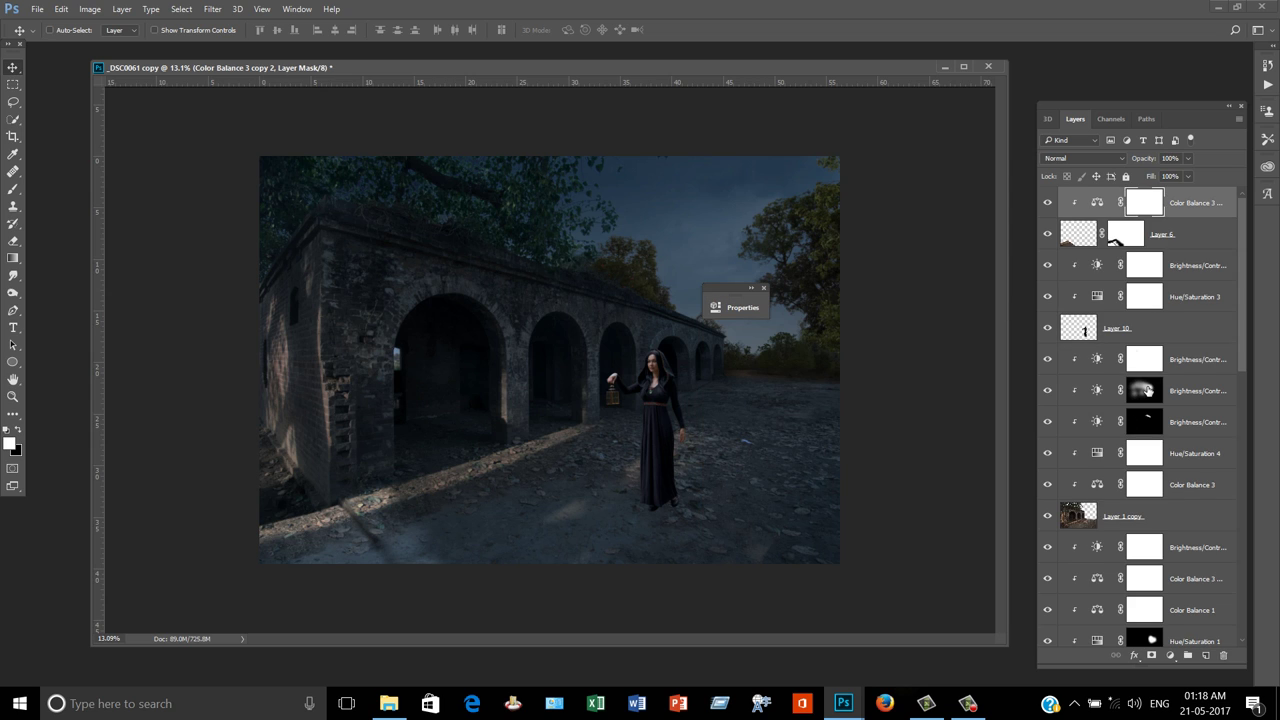
Re-add Brightness/Contrast above Layer 6 and lower its Brightness to darken the scene
{"action": "left_click", "coordinate": [1170, 238]}
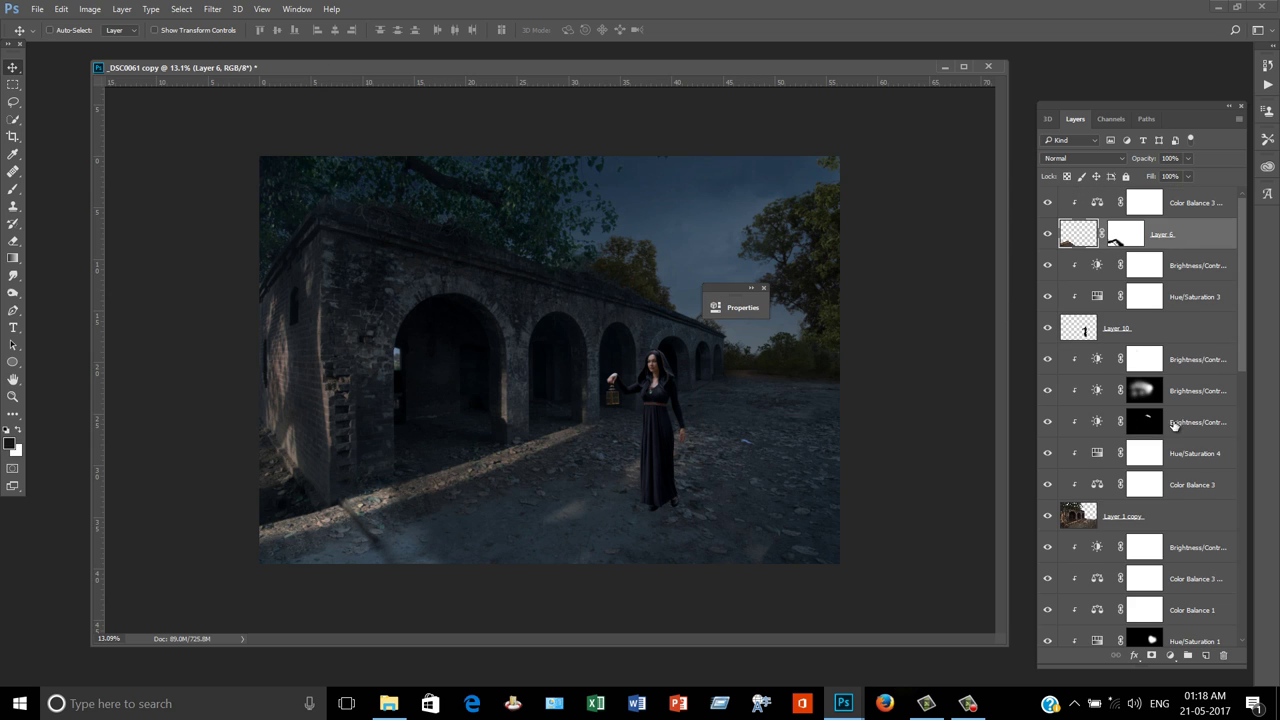
{"action": "left_click", "coordinate": [1170, 655]}
{"action": "left_click", "coordinate": [1143, 397]}
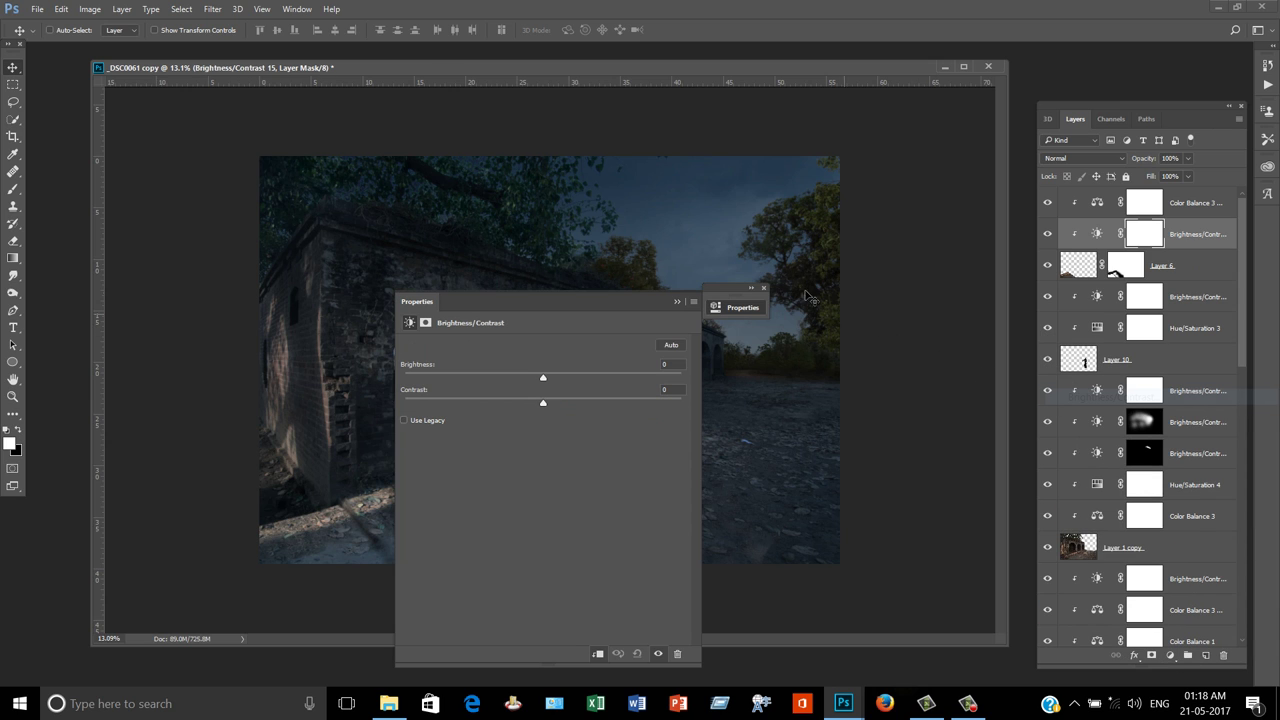
{"action": "left_click", "coordinate": [763, 288]}
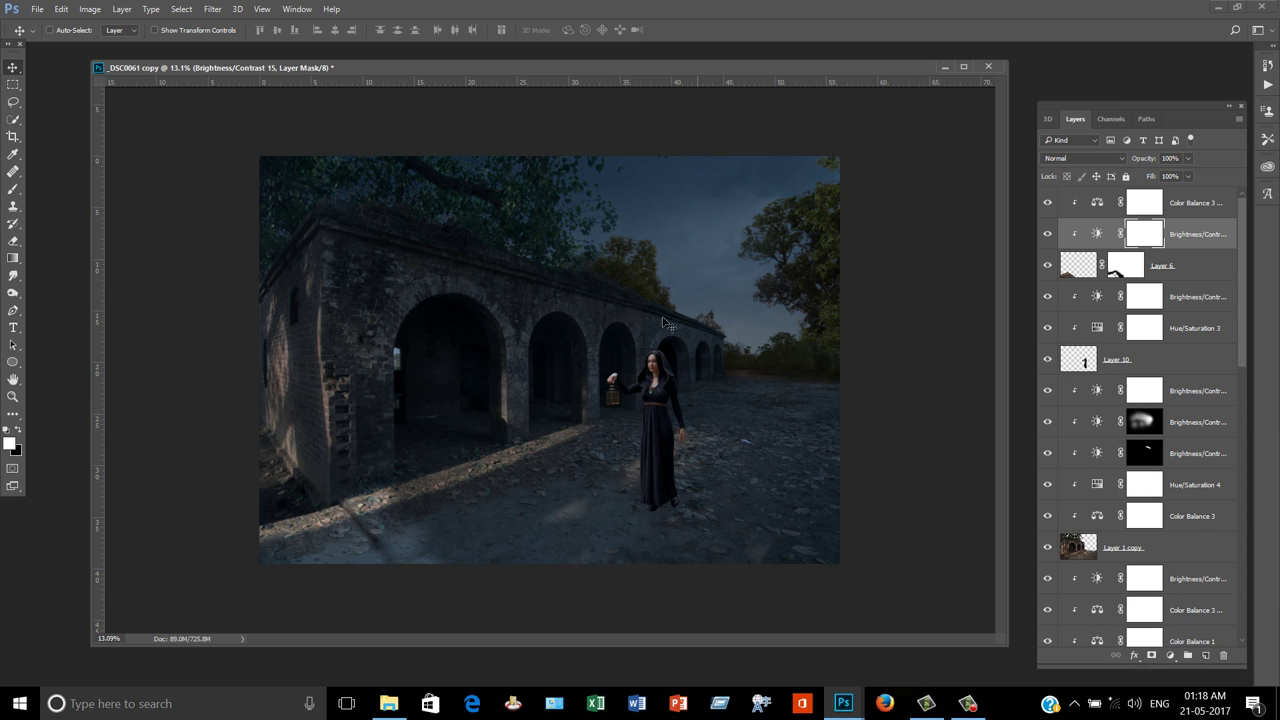
{"action": "double_click", "coordinate": [1096, 234]}
{"action": "left_click_drag", "start_coordinate": [630, 290], "coordinate": [992, 288]}
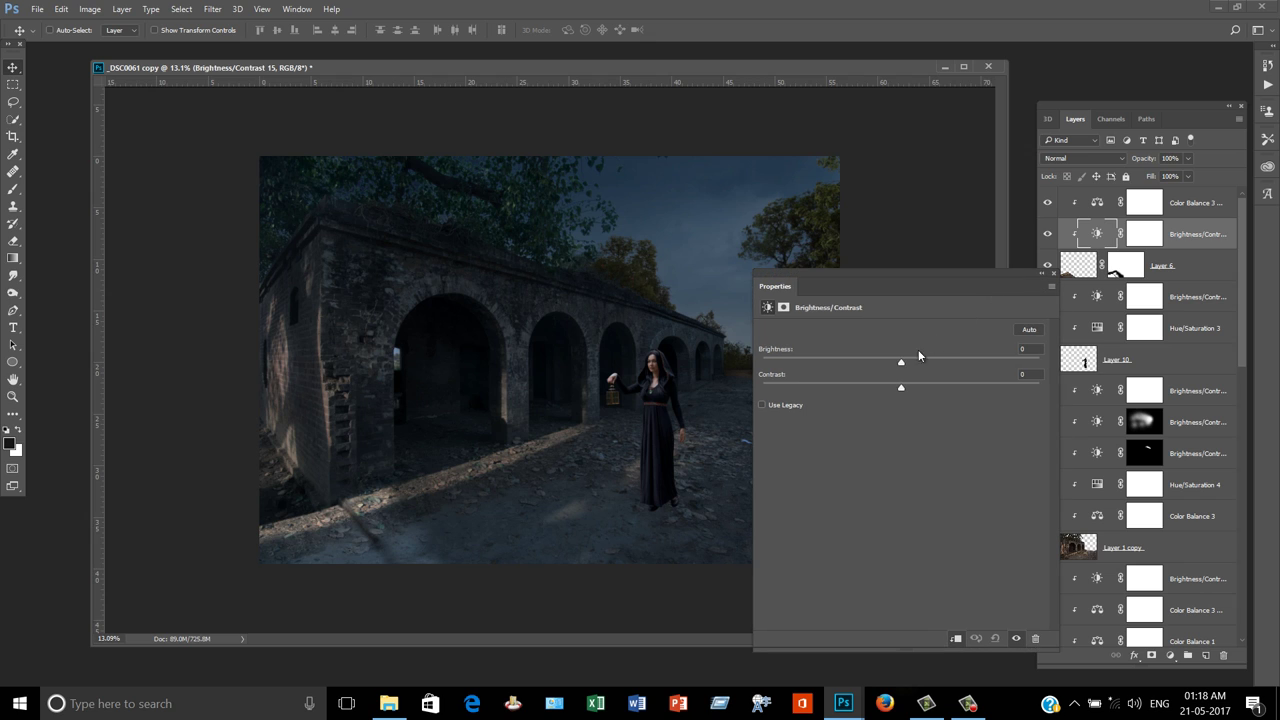
{"action": "left_click_drag", "start_coordinate": [898, 363], "coordinate": [847, 369]}
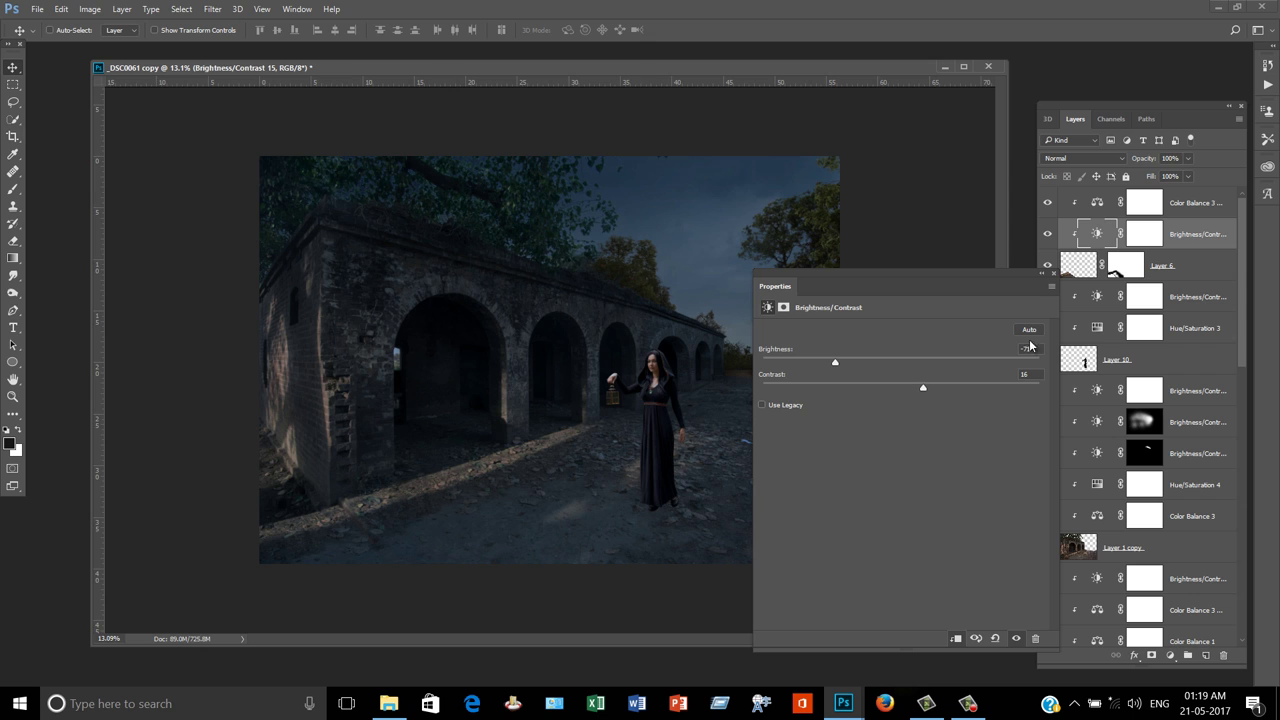
{"action": "left_click", "coordinate": [1043, 279]}
{"action": "scroll", "coordinate": [437, 509], "scroll_direction": "up", "scroll_amount": 1}
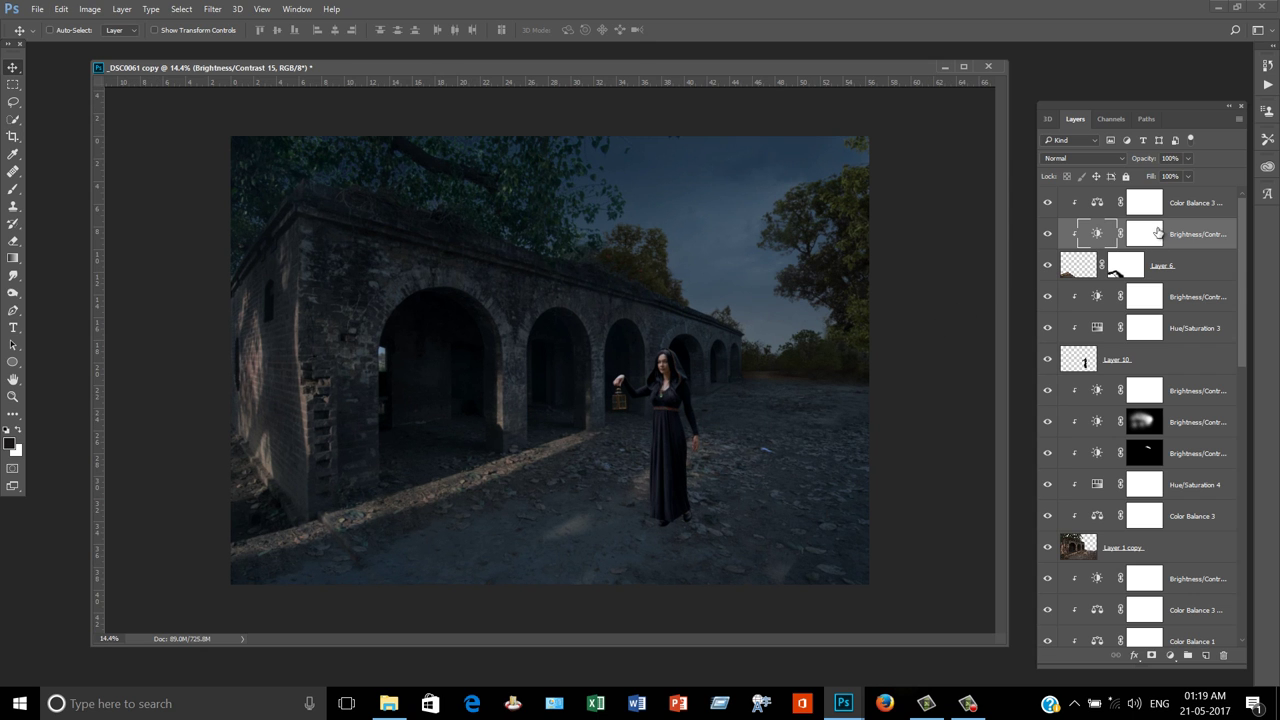
Push Color Balance 3 copy 2 midtones Cyan-Red to -18 and close its settings
{"action": "double_click", "coordinate": [1087, 204]}
{"action": "left_click_drag", "start_coordinate": [669, 281], "coordinate": [860, 278]}
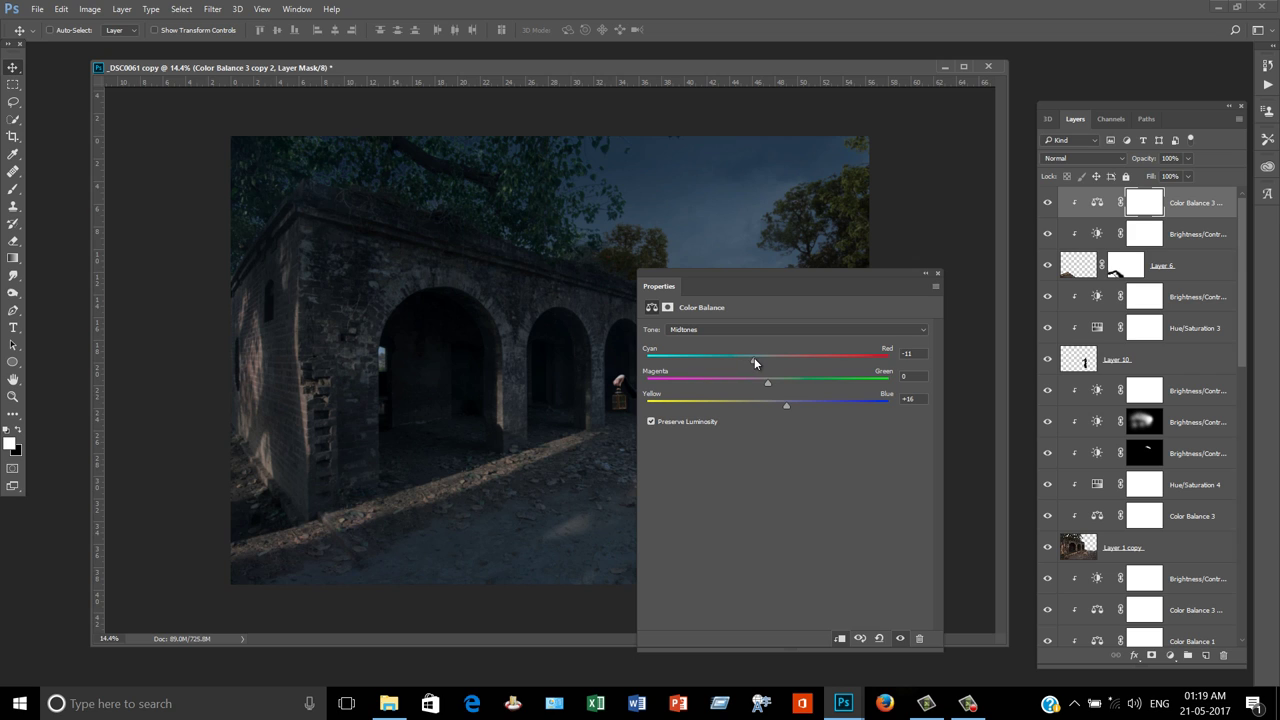
{"action": "left_click_drag", "start_coordinate": [754, 361], "coordinate": [747, 362]}
{"action": "left_click", "coordinate": [925, 273]}
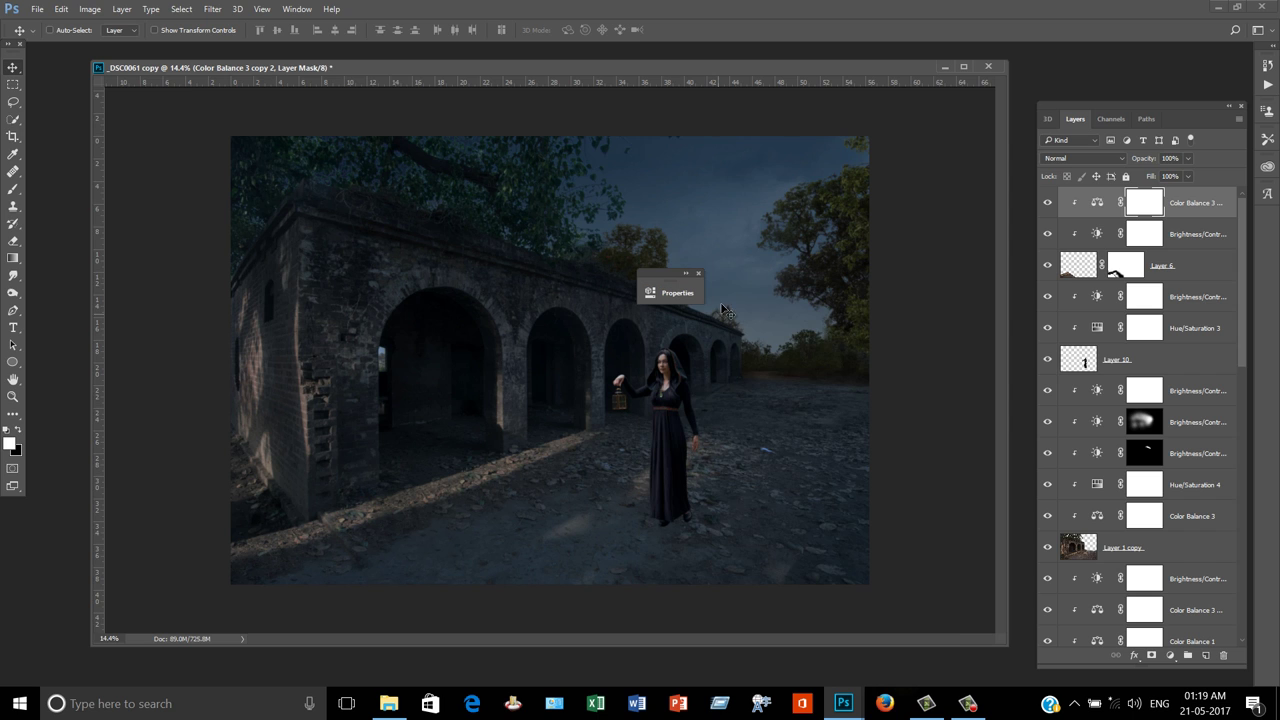
{"action": "left_click", "coordinate": [698, 274]}
{"action": "scroll", "coordinate": [522, 428], "scroll_direction": "up", "scroll_amount": 1}
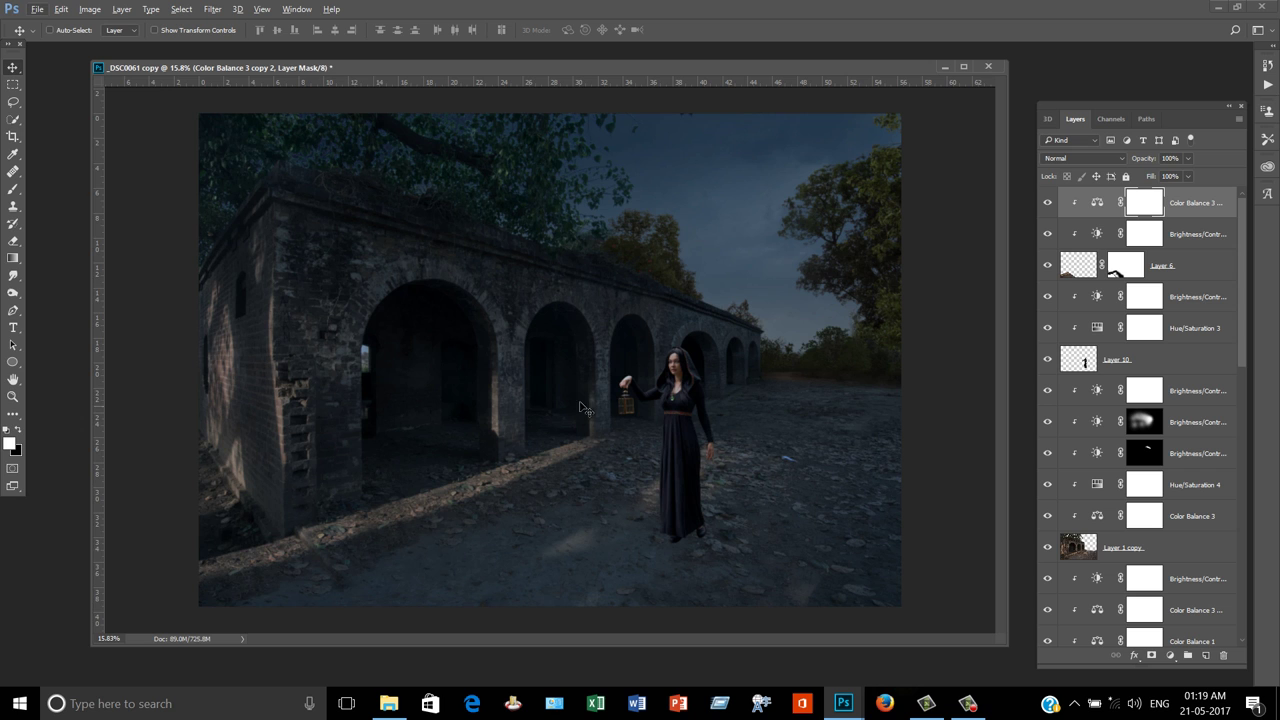
{"action": "scroll", "coordinate": [589, 399], "scroll_direction": "down", "scroll_amount": 1}
{"action": "scroll", "coordinate": [588, 398], "scroll_direction": "down", "scroll_amount": 1}
{"action": "scroll", "coordinate": [590, 396], "scroll_direction": "down", "scroll_amount": 1}
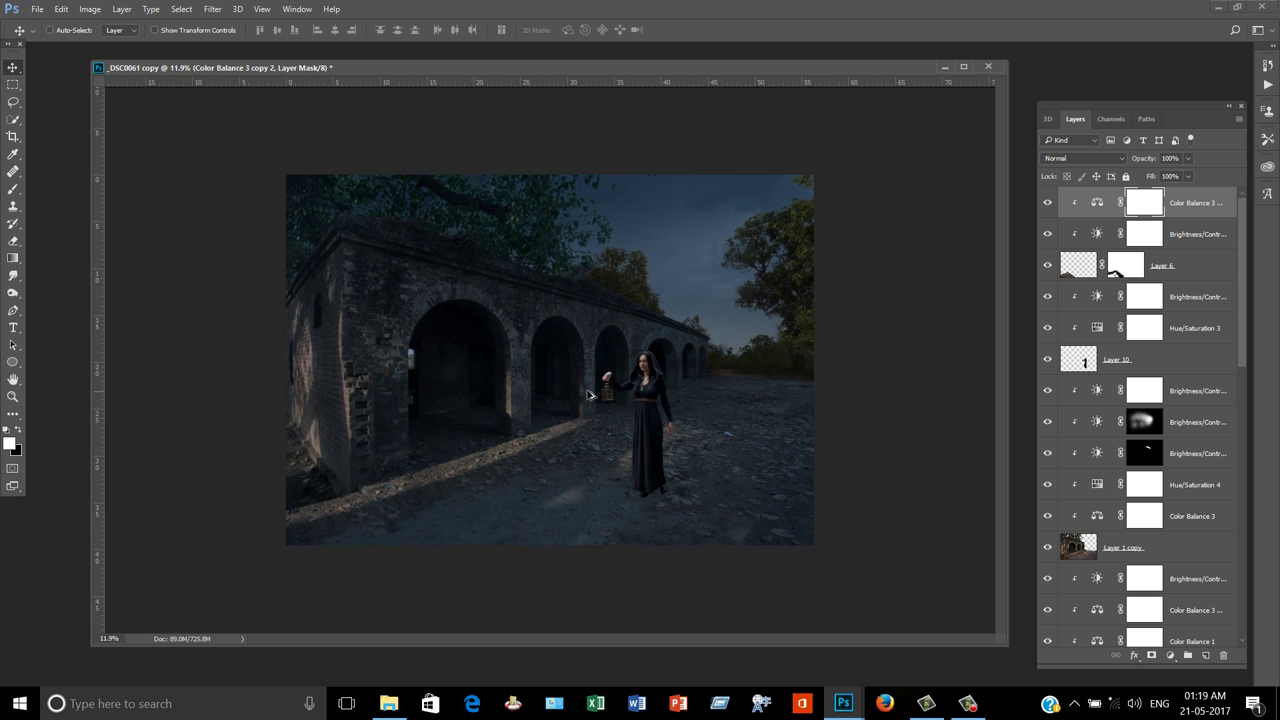
{"action": "scroll", "coordinate": [593, 392], "scroll_direction": "up", "scroll_amount": 3}
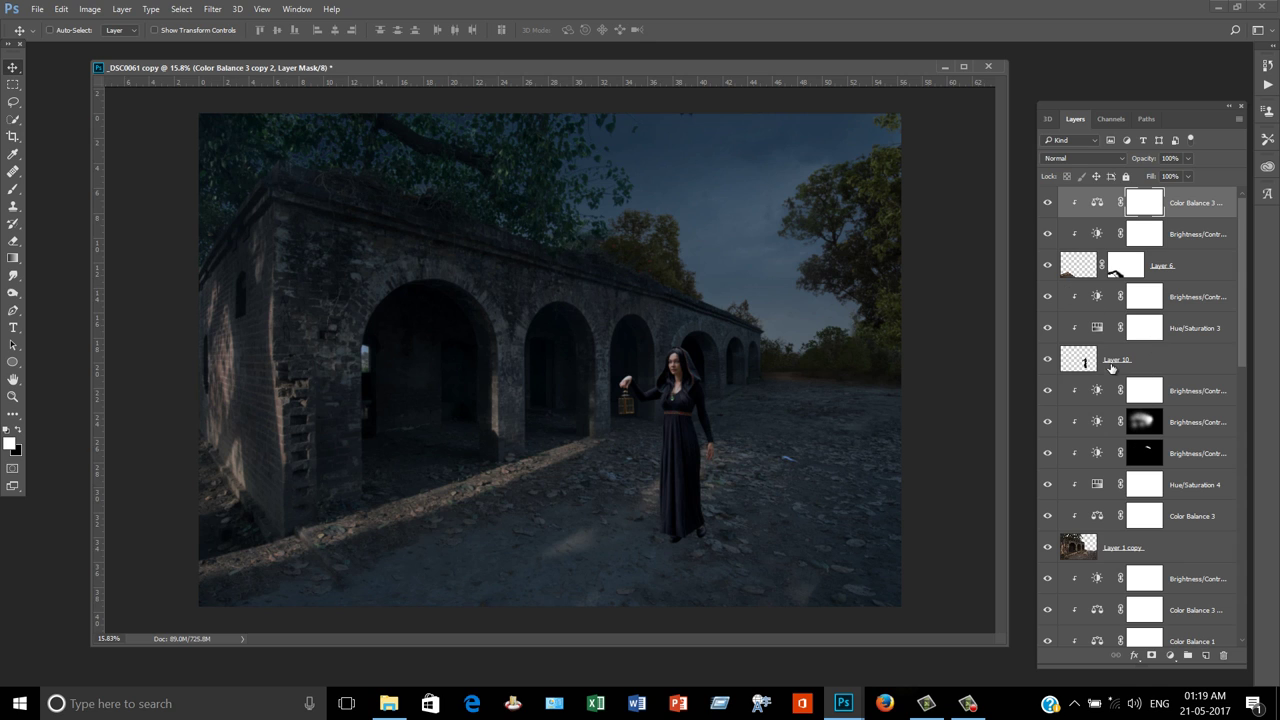
{"action": "scroll", "coordinate": [1129, 384], "scroll_direction": "down", "scroll_amount": 3}
{"action": "scroll", "coordinate": [1137, 420], "scroll_direction": "down", "scroll_amount": 2}
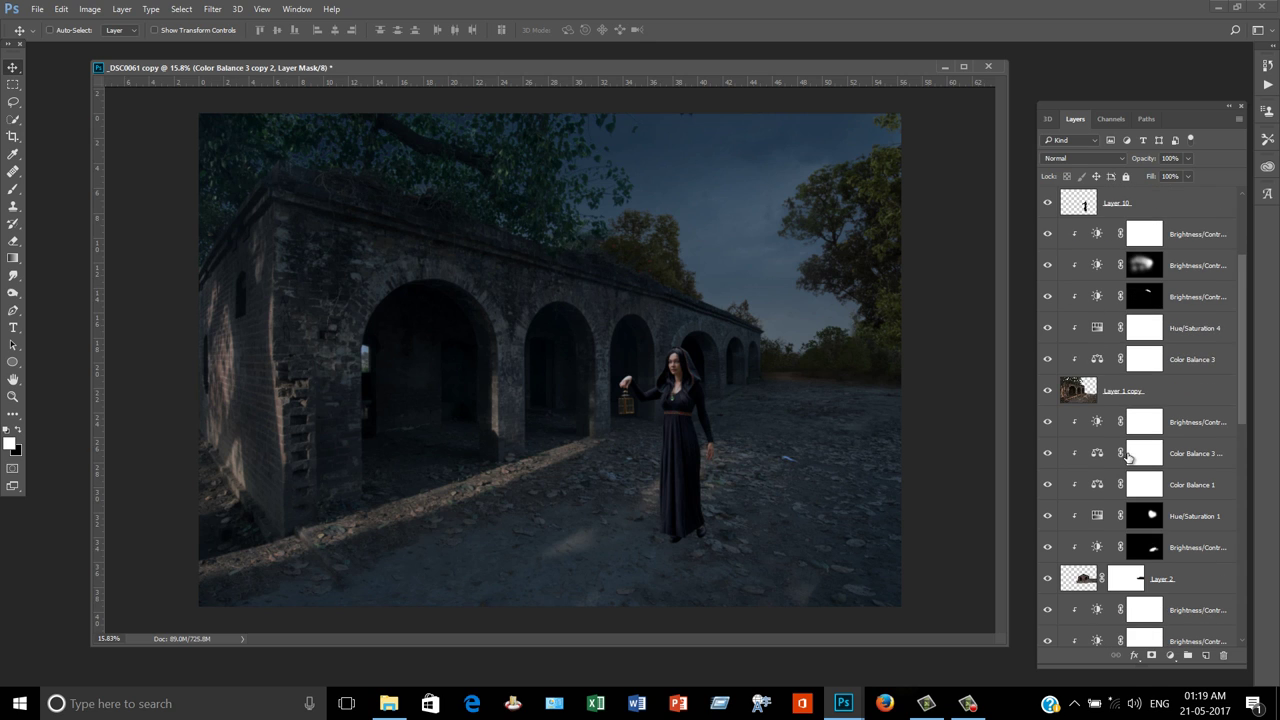
Add an empty Layer 13 below Layer 10 and zoom in on the feet
{"action": "left_click", "coordinate": [1172, 590]}
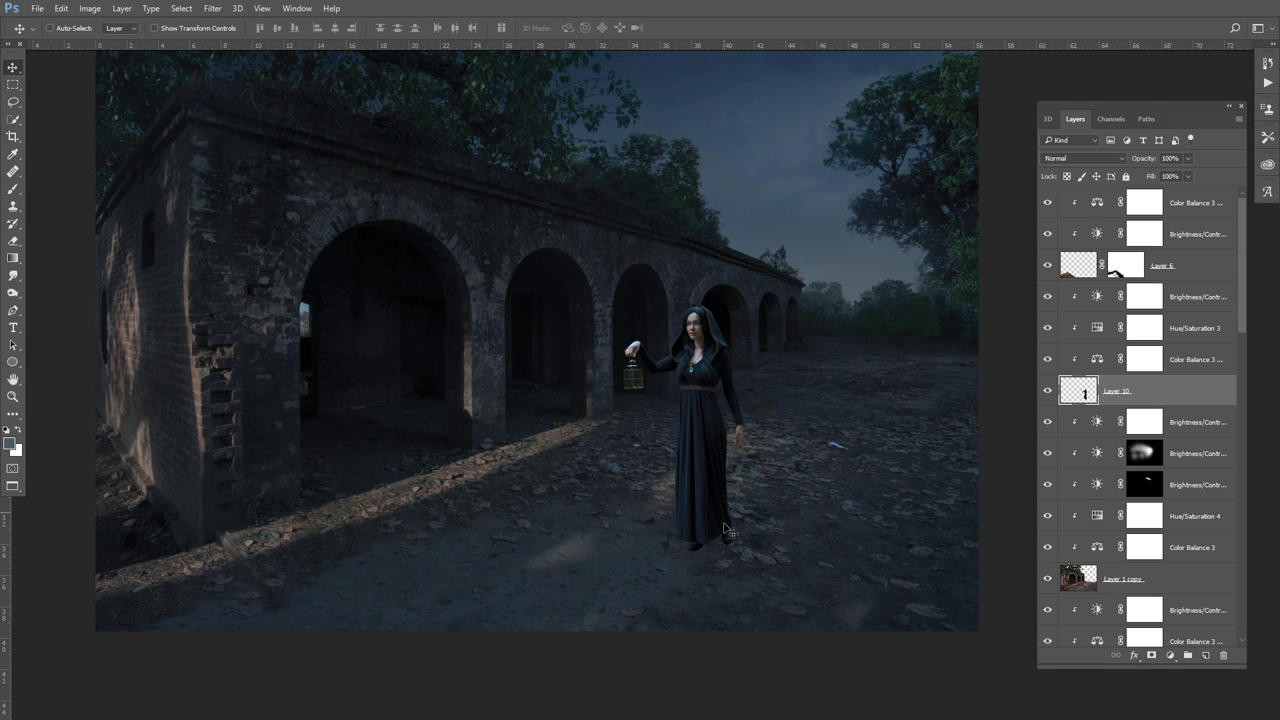
{"action": "left_click", "coordinate": [1205, 655], "text": "ctrl"}
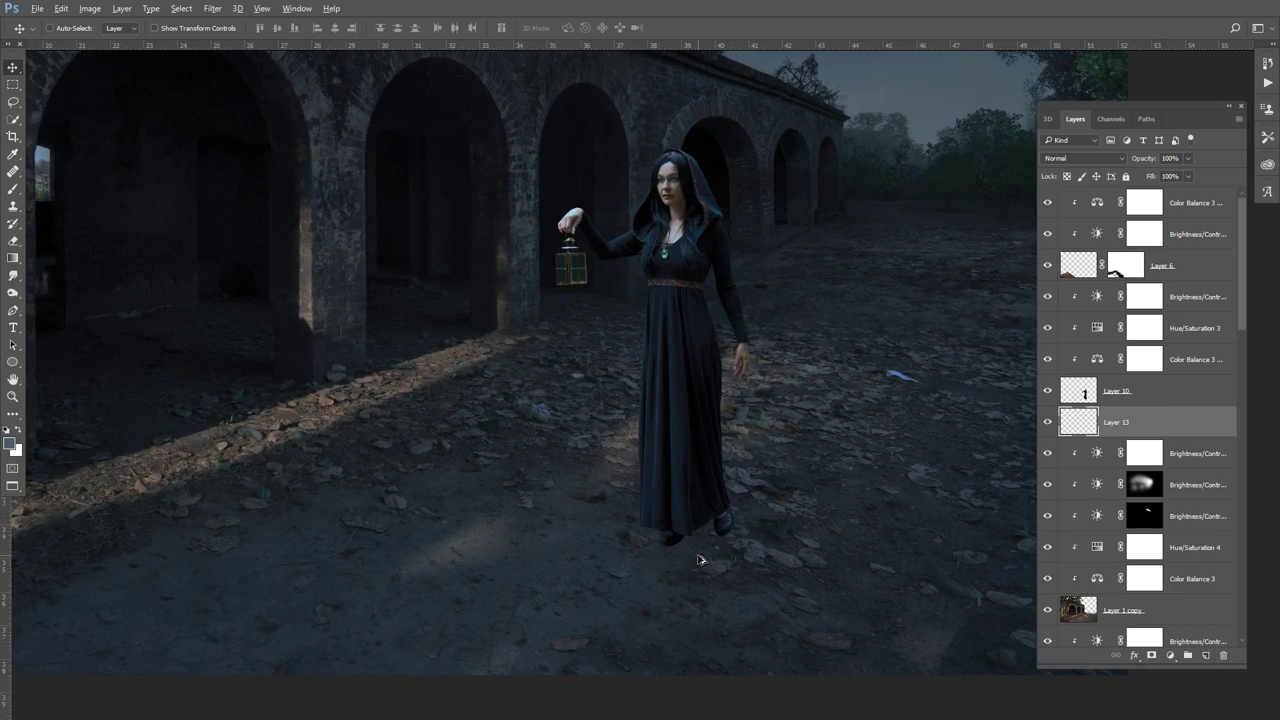
{"action": "scroll", "coordinate": [700, 549], "scroll_direction": "up", "scroll_amount": 5}
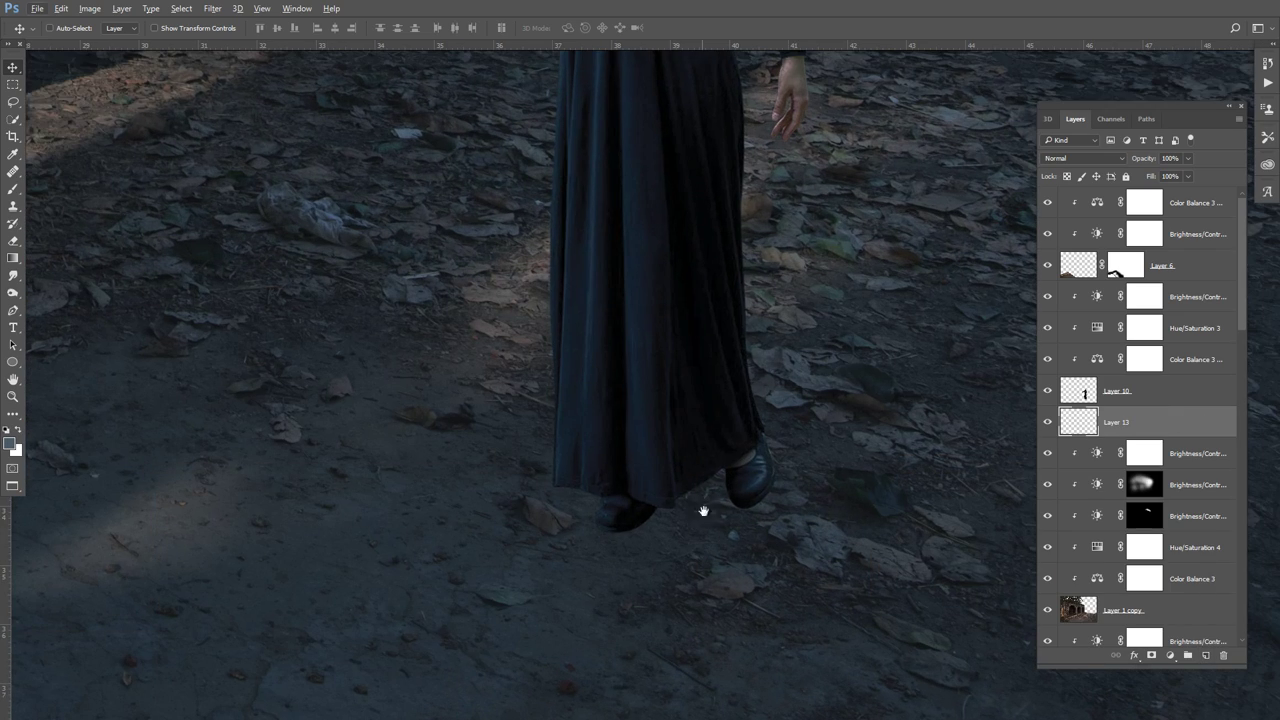
{"action": "scroll", "coordinate": [690, 503], "scroll_direction": "up", "scroll_amount": 1}
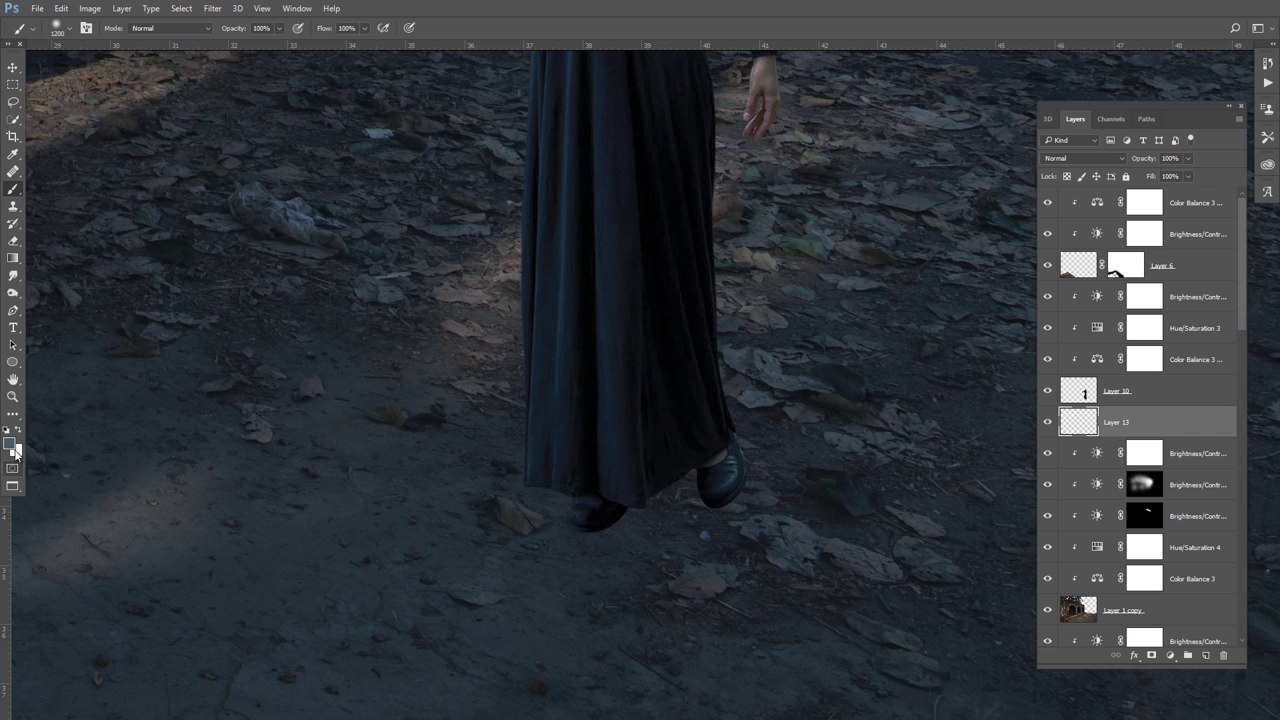
Set the foreground paint colour to pure black
{"action": "left_click", "coordinate": [9, 443]}
{"action": "left_click", "coordinate": [1050, 417]}
{"action": "left_click", "coordinate": [1186, 242]}
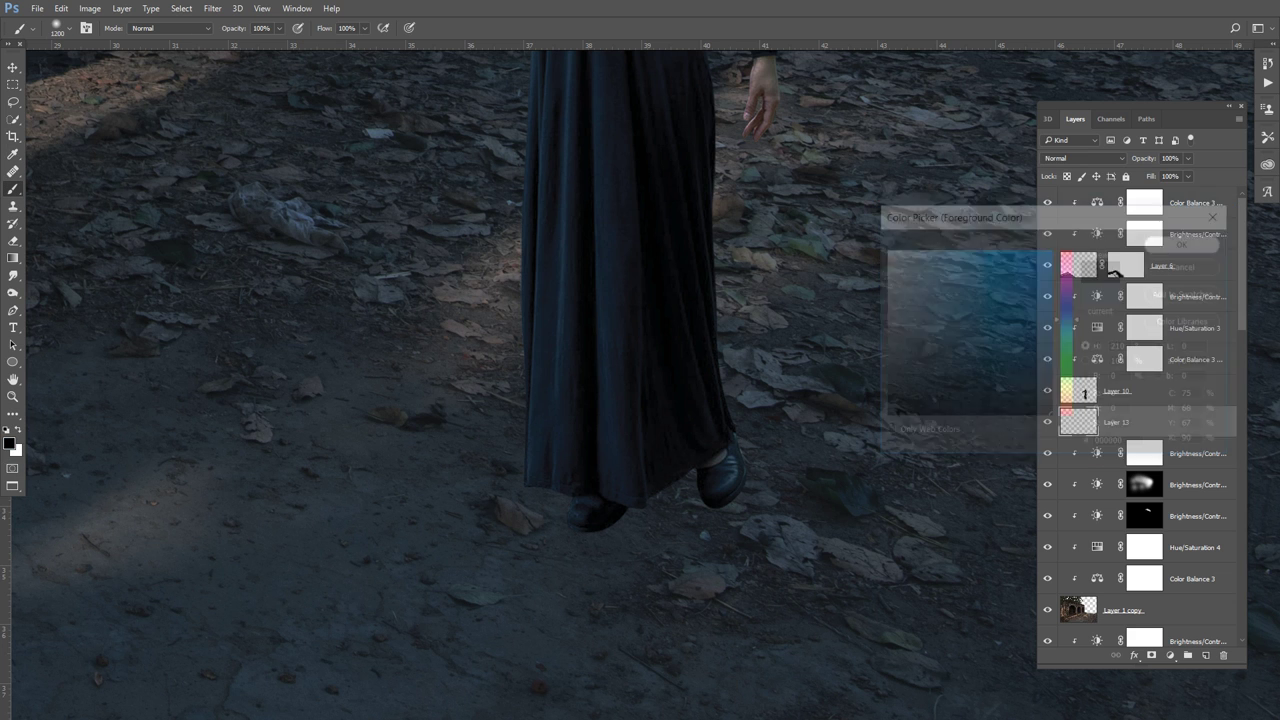
Paint a dark shadow between the shoes with a small 49% black brush
{"action": "key", "text": "b"}
{"action": "key", "text": "bracketleft"}
{"action": "key", "text": "bracketleft"}
{"action": "key", "text": "bracketleft"}
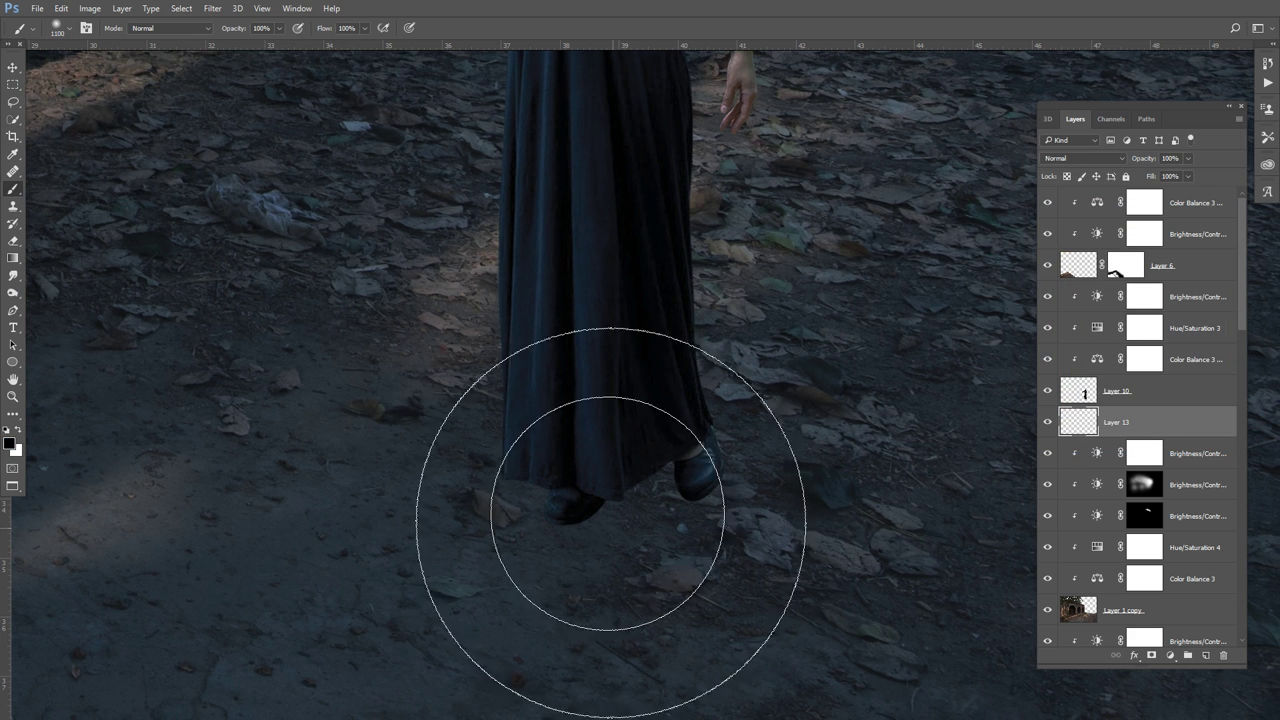
{"action": "left_click", "coordinate": [279, 28]}
{"action": "key", "text": "bracketleft"}
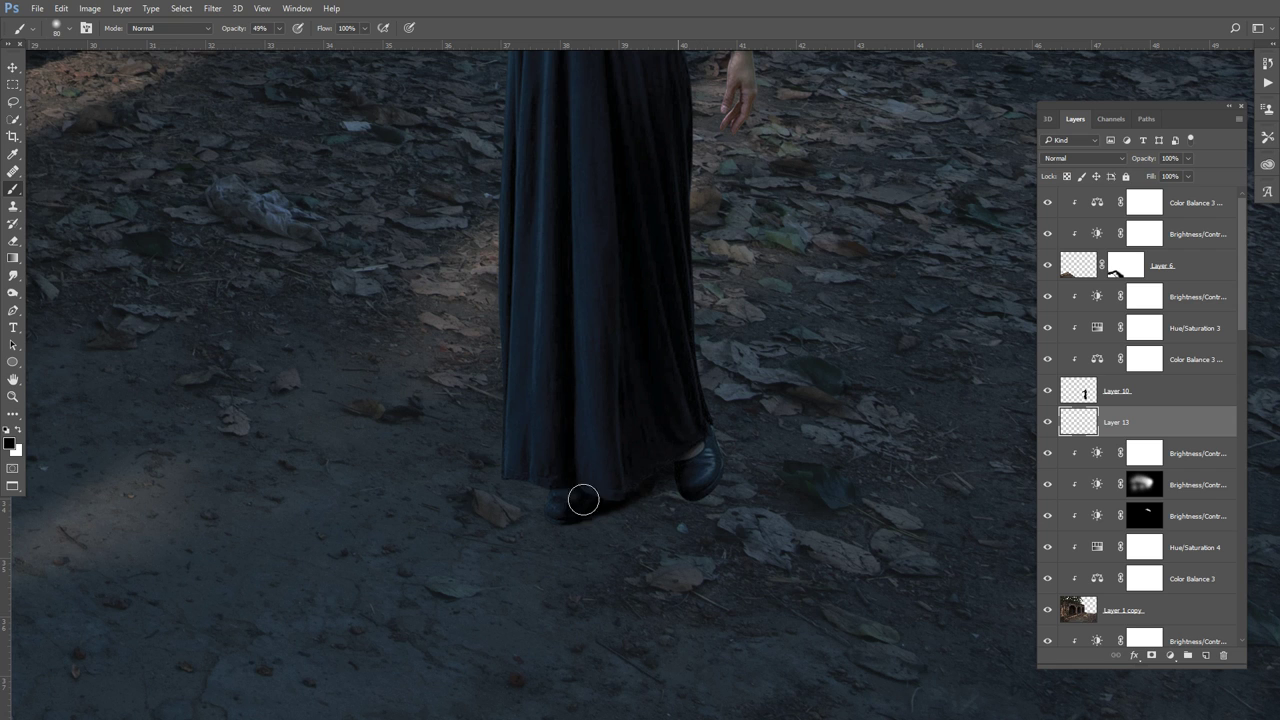
{"action": "mouse_move", "coordinate": [587, 502]}
{"action": "left_mouse_down"}
{"action": "mouse_move", "coordinate": [684, 460]}
{"action": "mouse_move", "coordinate": [694, 494]}
{"action": "mouse_move", "coordinate": [666, 480]}
{"action": "mouse_move", "coordinate": [703, 492]}
{"action": "left_mouse_up"}
Erase the stray shading on the dress beside the shoe and add an empty Layer 14
{"action": "left_click", "coordinate": [13, 241]}
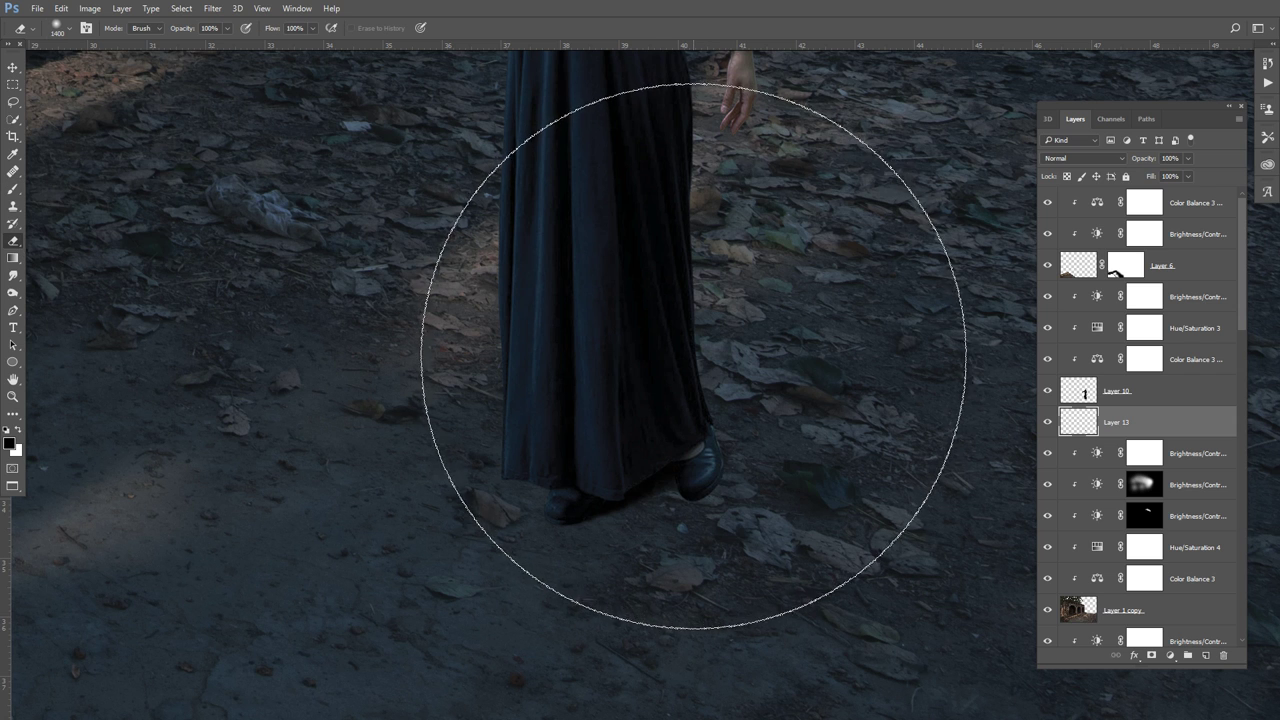
{"action": "key", "text": "bracketleft"}
{"action": "key", "text": "bracketleft"}
{"action": "key", "text": "bracketleft"}
{"action": "key", "text": "bracketright"}
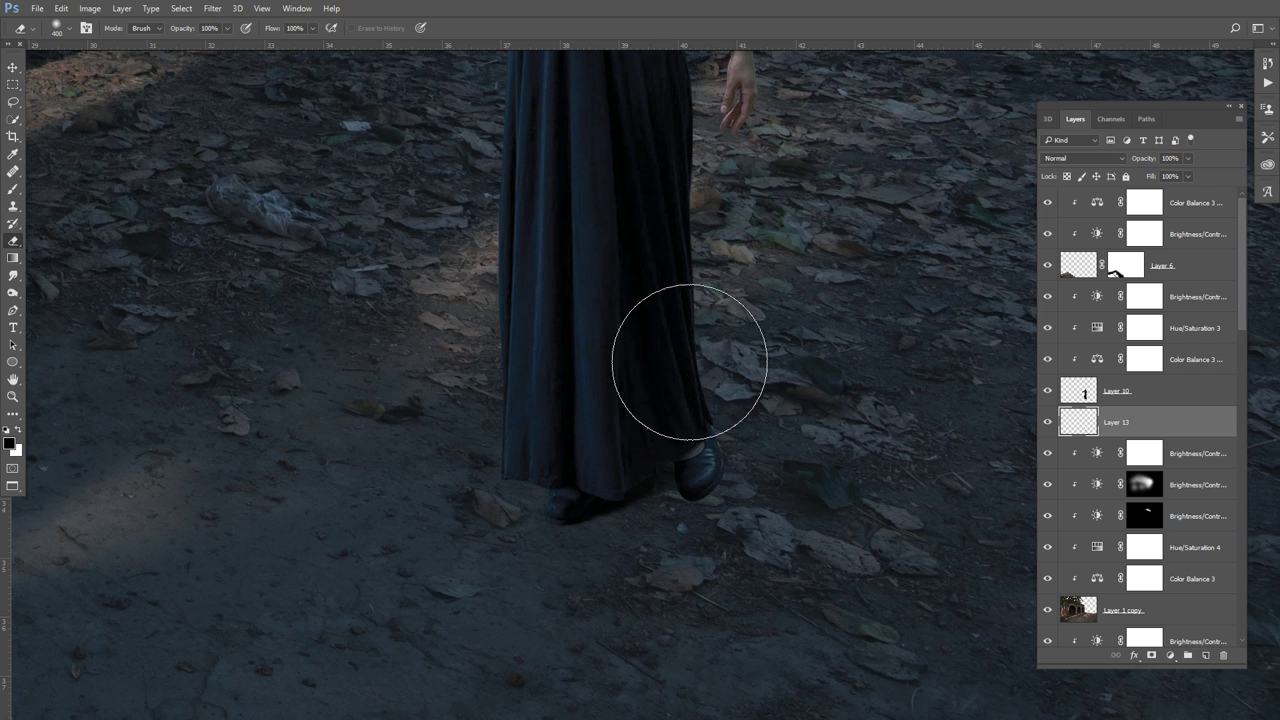
{"action": "left_click_drag", "start_coordinate": [674, 388], "coordinate": [634, 403]}
{"action": "key", "text": "bracketleft"}
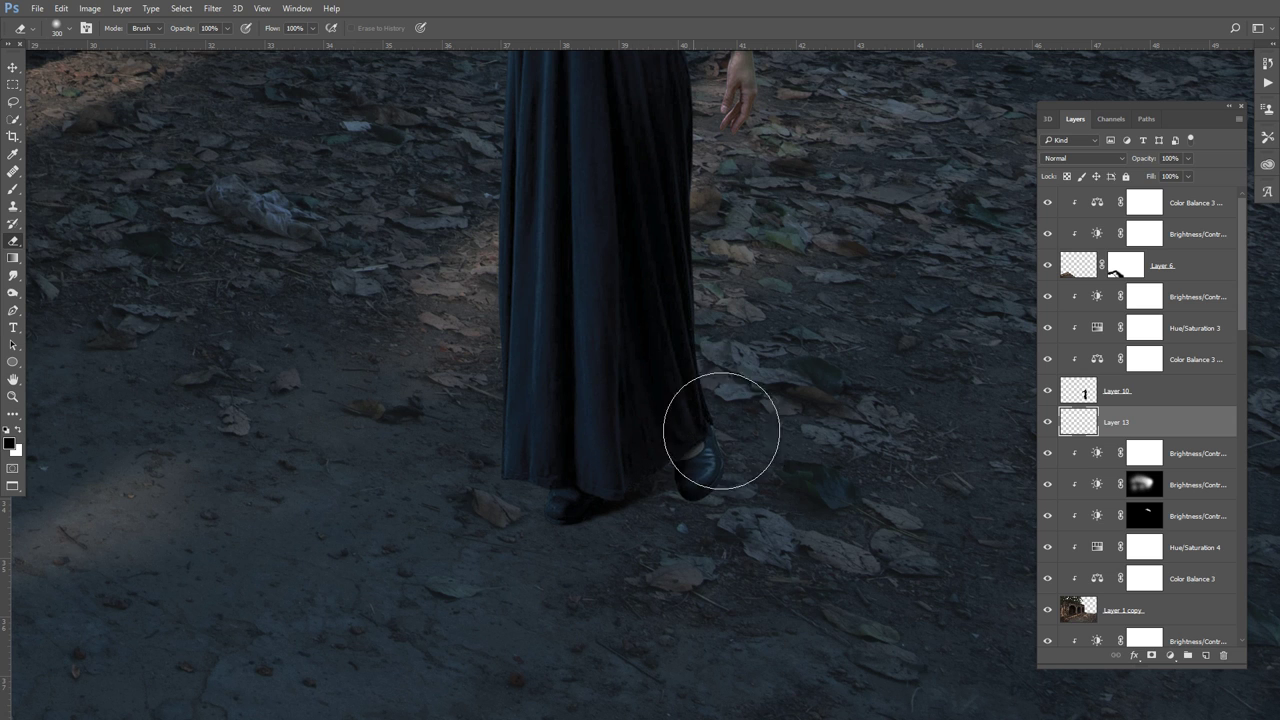
{"action": "key", "text": "bracketleft"}
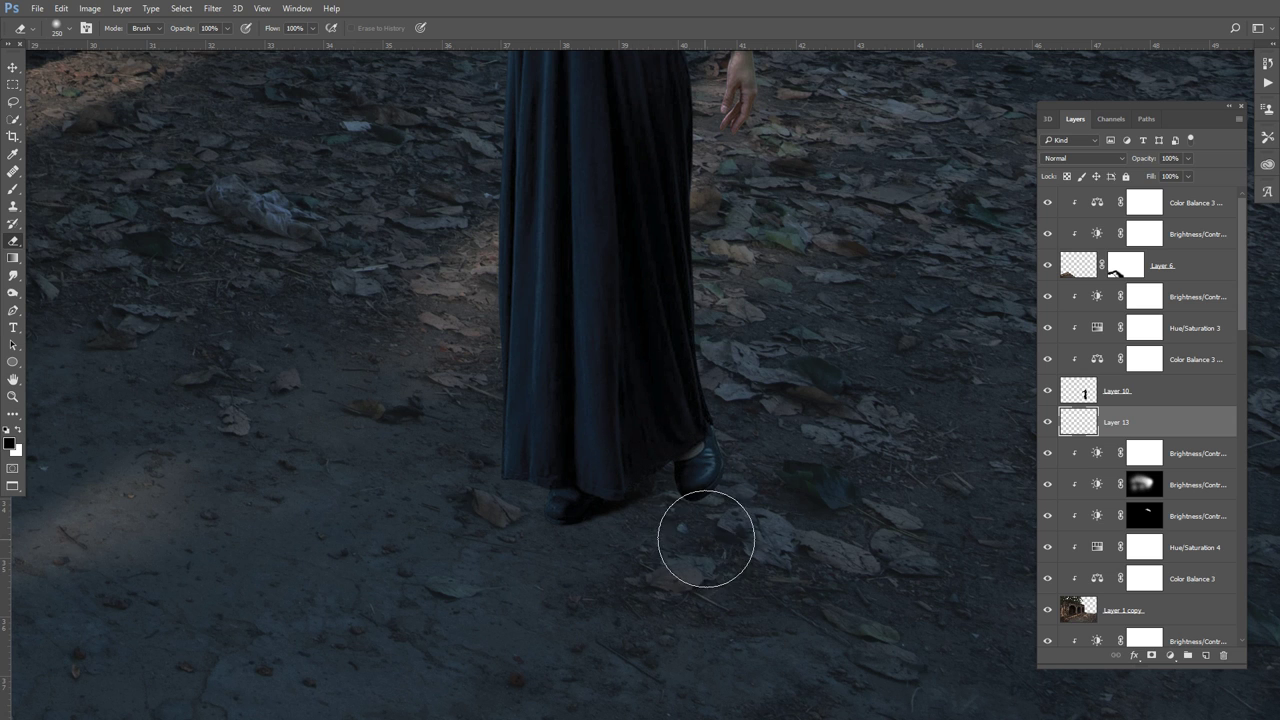
{"action": "key", "text": "bracketleft"}
{"action": "key", "text": "bracketleft"}
{"action": "key", "text": "bracketleft"}
{"action": "key", "text": "bracketleft"}
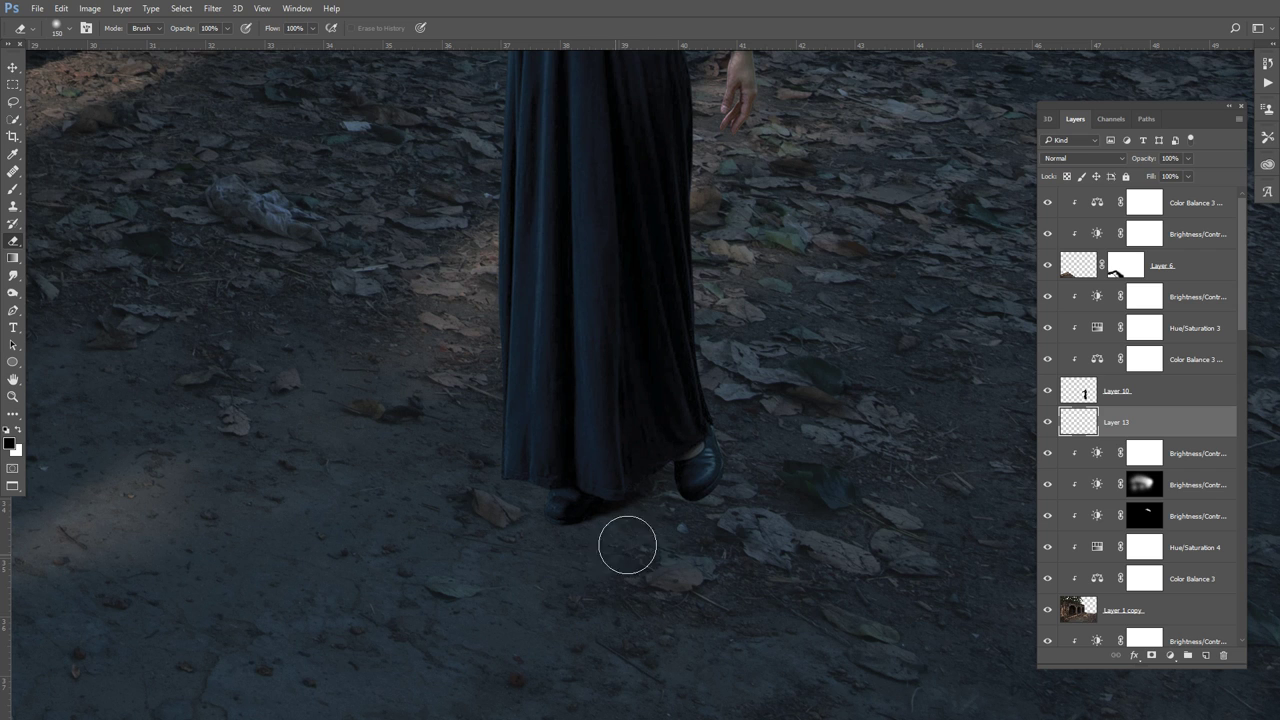
{"action": "key", "text": "bracketleft"}
{"action": "key", "text": "bracketleft"}
{"action": "key", "text": "bracketleft"}
{"action": "left_click", "coordinate": [1206, 657]}
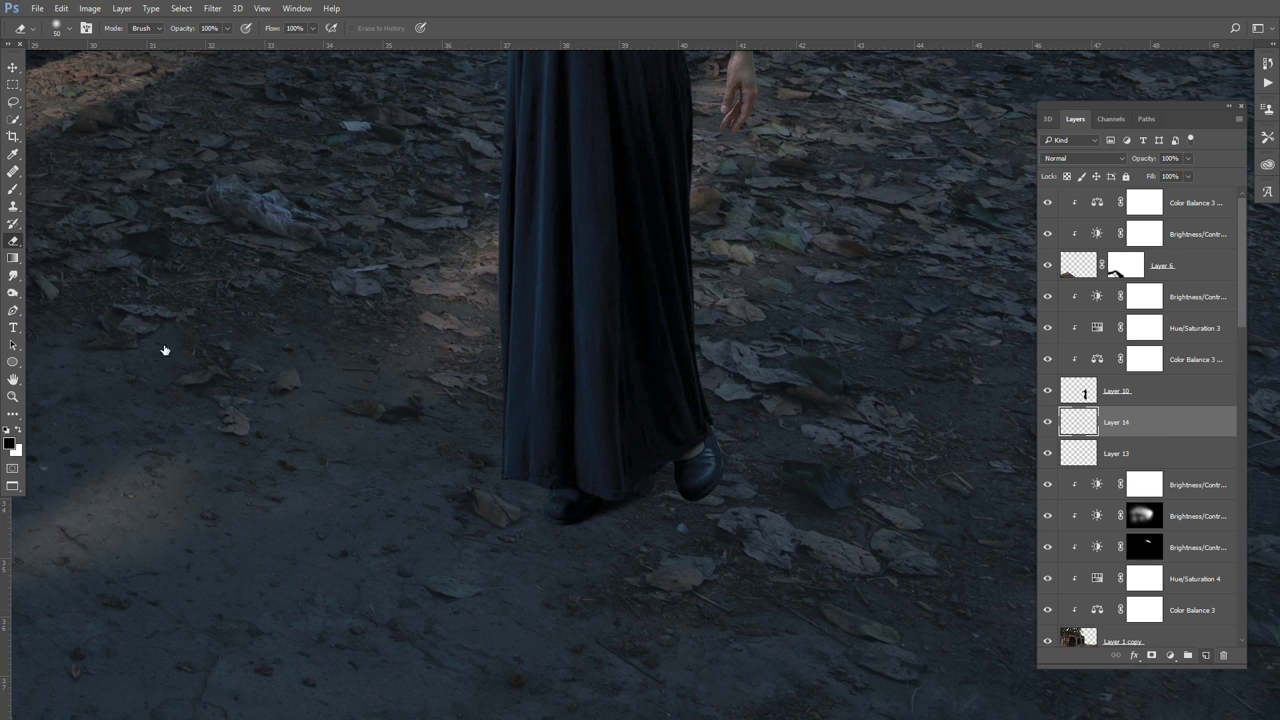
Darken the right shoe with black paint, erasing back some of the excess
{"action": "left_click", "coordinate": [13, 189]}
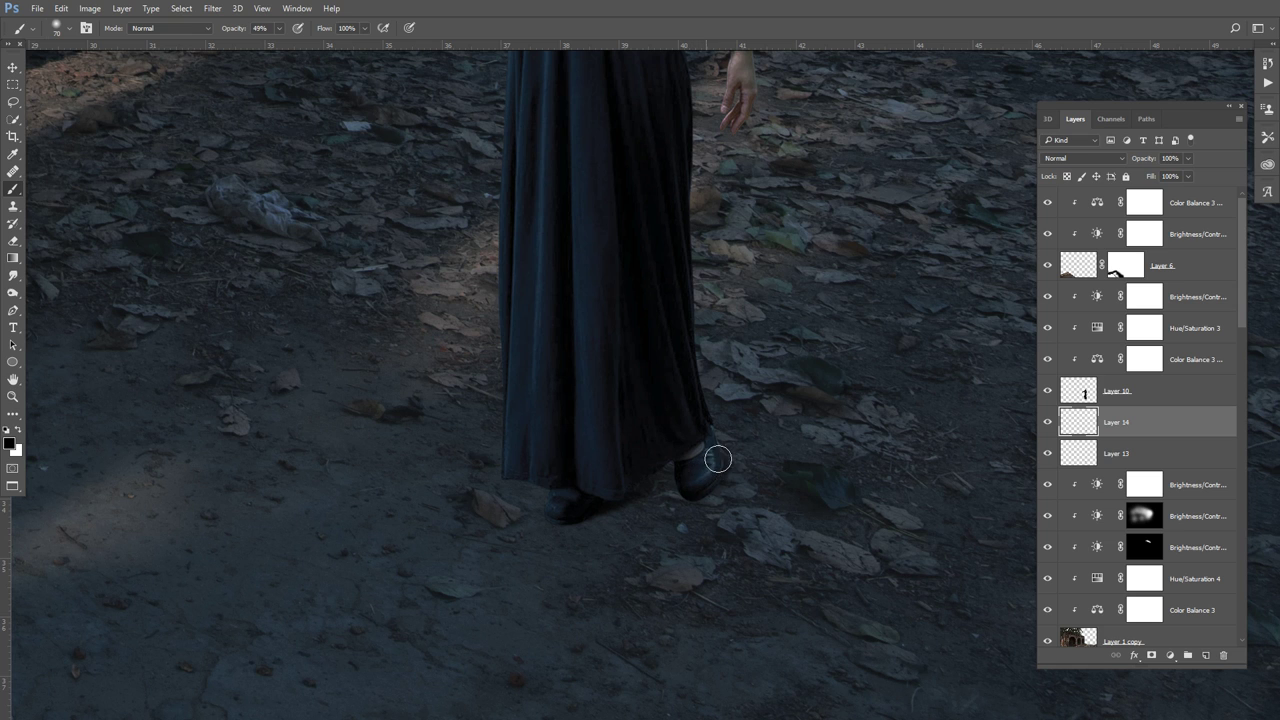
{"action": "key", "text": "bracketright"}
{"action": "key", "text": "bracketright"}
{"action": "key", "text": "bracketright"}
{"action": "left_click", "coordinate": [701, 473]}
{"action": "left_click_drag", "start_coordinate": [701, 473], "coordinate": [706, 463]}
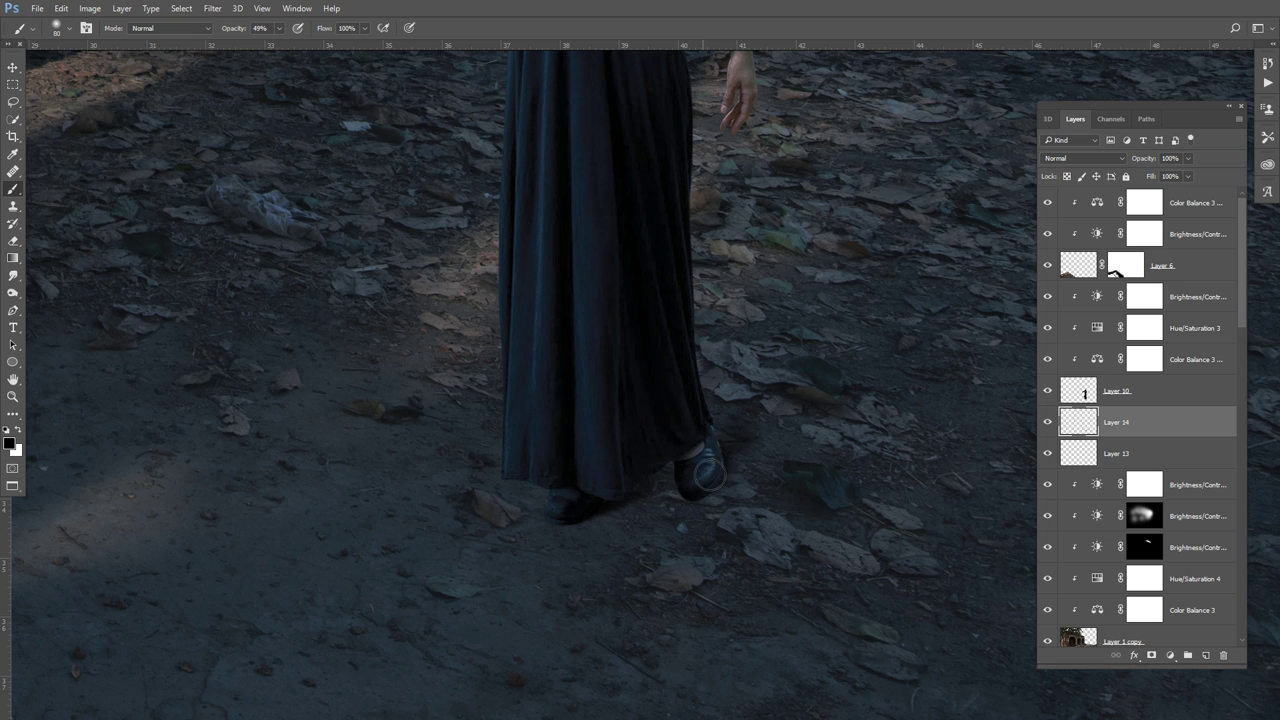
{"action": "key", "text": "bracketleft"}
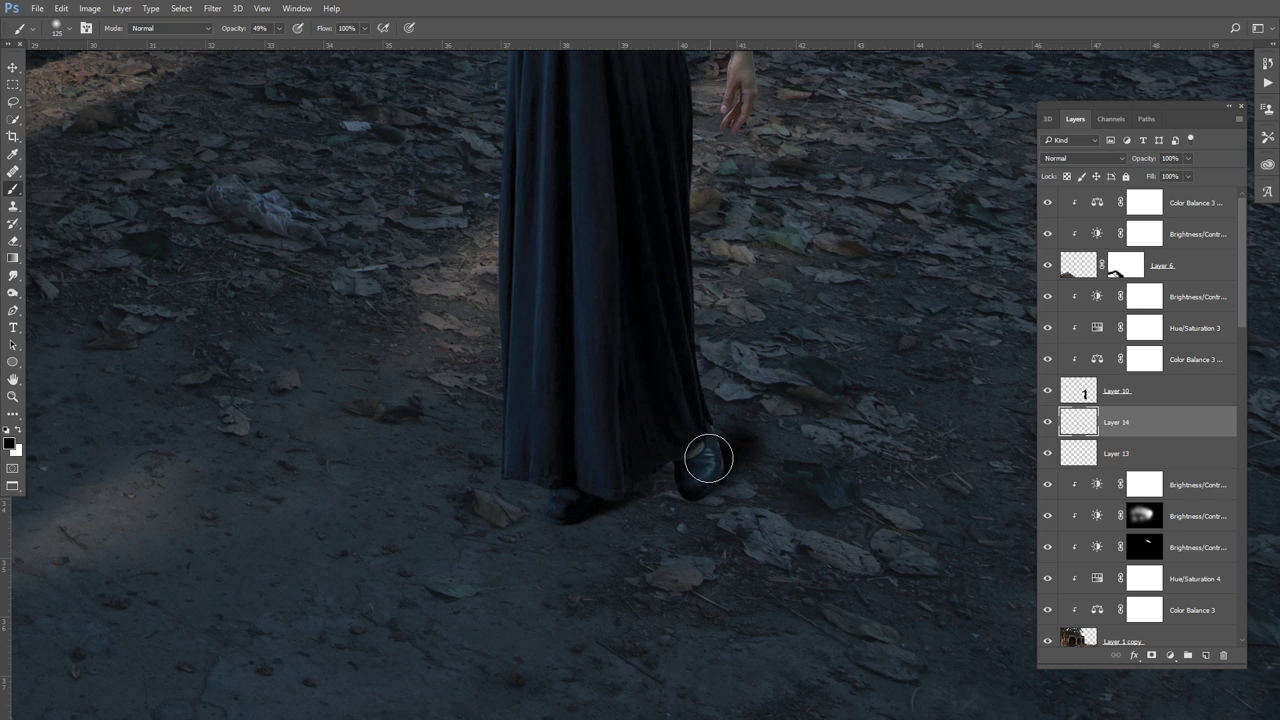
{"action": "left_click_drag", "start_coordinate": [706, 449], "coordinate": [703, 437]}
{"action": "key", "text": "bracketright"}
{"action": "key", "text": "bracketright"}
{"action": "key", "text": "bracketright"}
{"action": "left_click", "coordinate": [13, 241]}
{"action": "key", "text": "bracketright"}
{"action": "key", "text": "bracketright"}
{"action": "key", "text": "bracketright"}
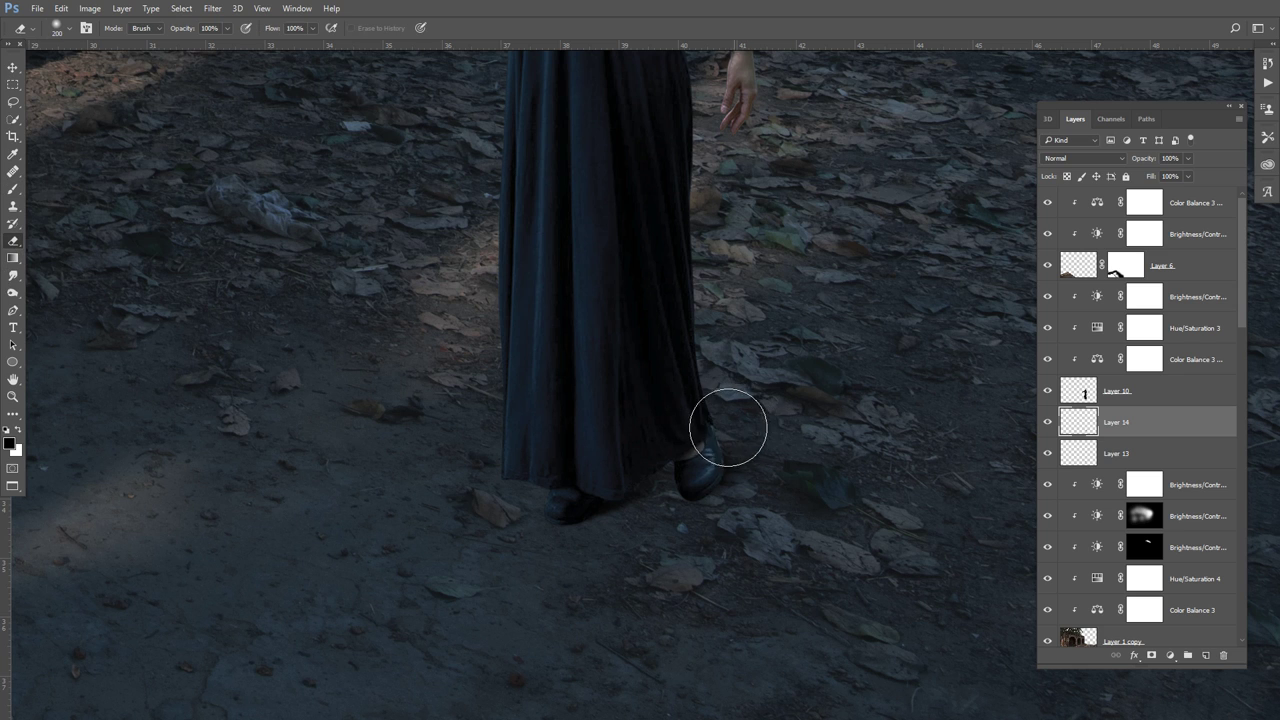
{"action": "left_click_drag", "start_coordinate": [729, 429], "coordinate": [727, 449]}
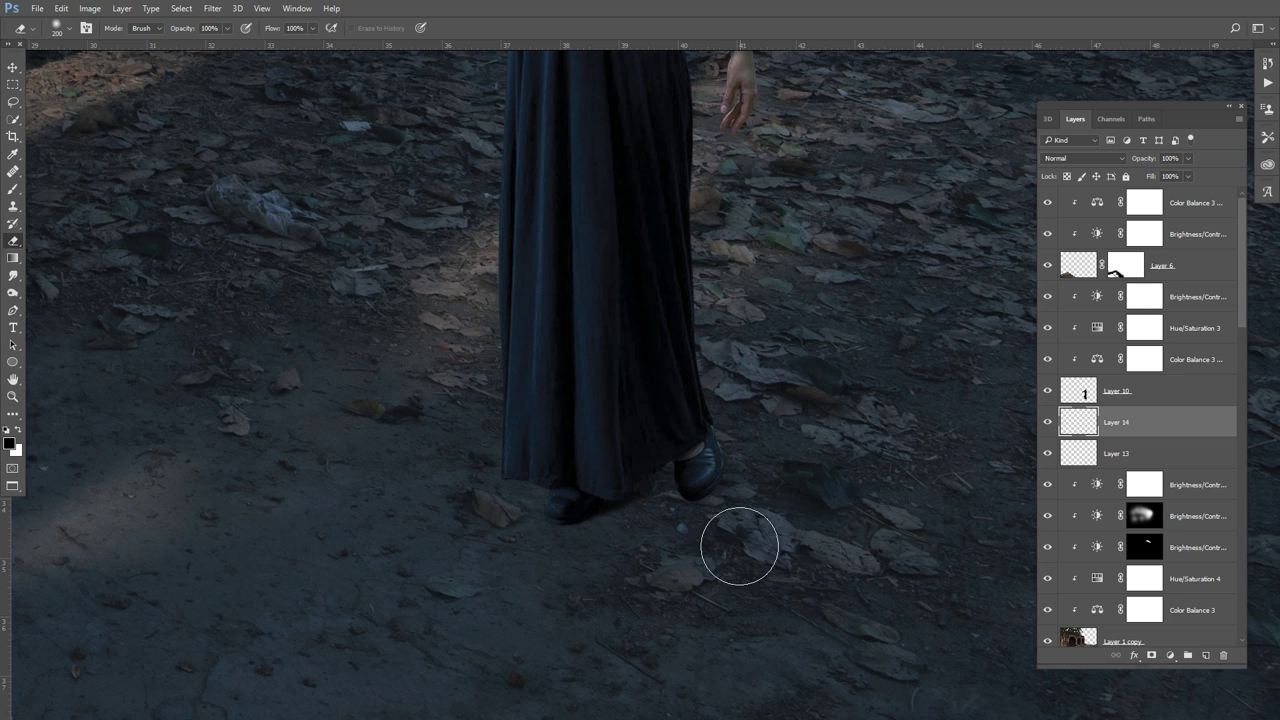
Paint a soft shadow on the ground right of the shoe and trim it
{"action": "left_click", "coordinate": [14, 190]}
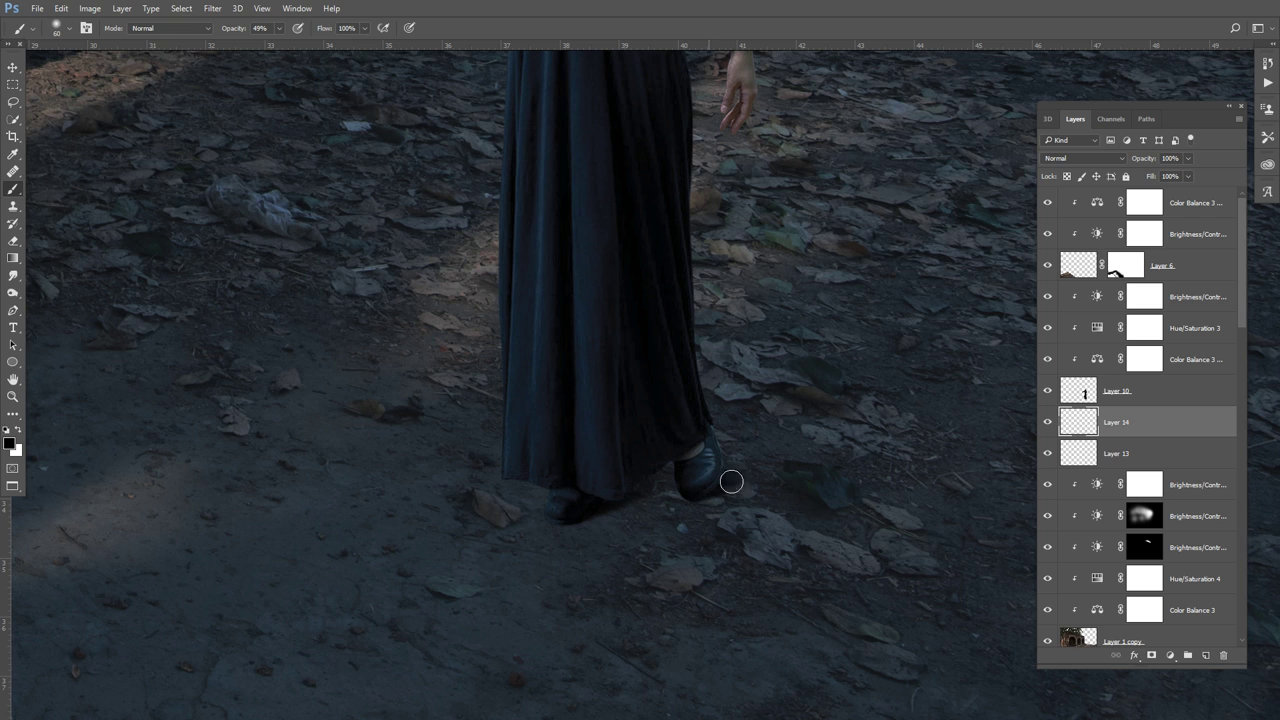
{"action": "key", "text": "bracketright"}
{"action": "mouse_move", "coordinate": [731, 483]}
{"action": "left_mouse_down"}
{"action": "mouse_move", "coordinate": [700, 489]}
{"action": "mouse_move", "coordinate": [802, 457]}
{"action": "mouse_move", "coordinate": [749, 434]}
{"action": "mouse_move", "coordinate": [791, 486]}
{"action": "mouse_move", "coordinate": [776, 523]}
{"action": "left_mouse_up"}
{"action": "left_click", "coordinate": [13, 241]}
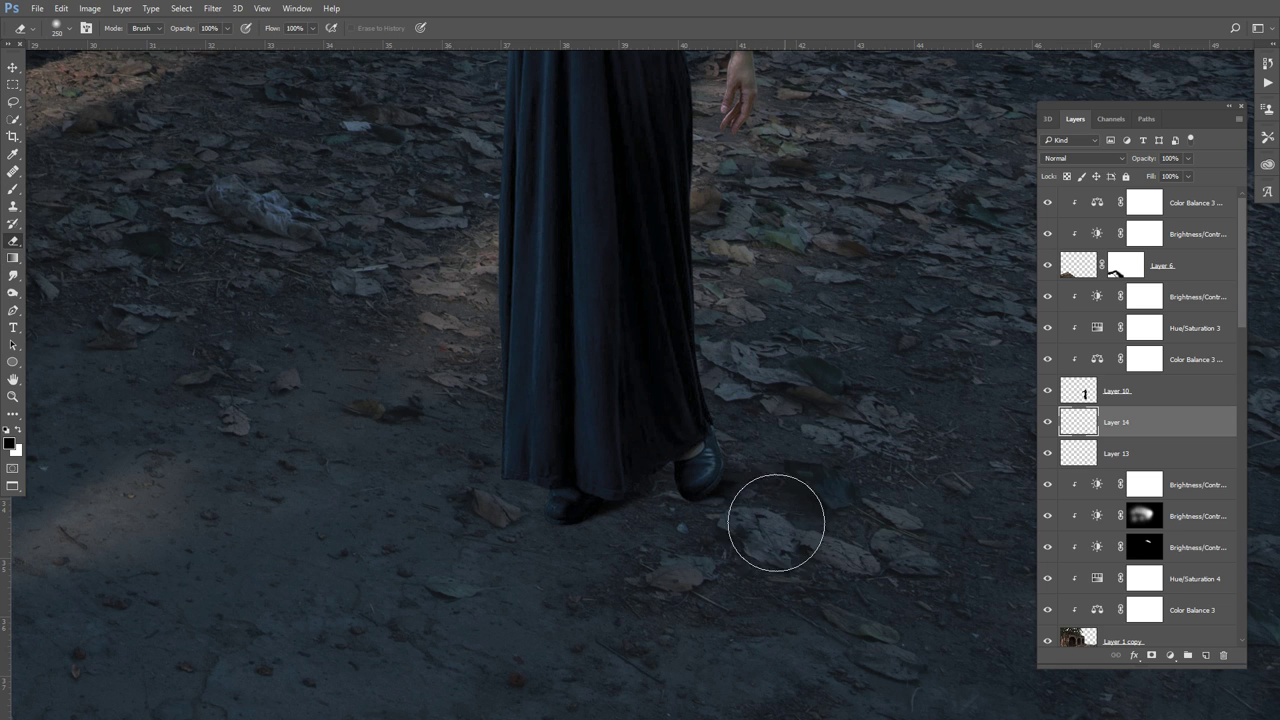
{"action": "key", "text": "bracketleft"}
{"action": "key", "text": "bracketleft"}
{"action": "key", "text": "bracketleft"}
{"action": "key", "text": "bracketleft"}
{"action": "key", "text": "bracketleft"}
{"action": "key", "text": "bracketleft"}
{"action": "key", "text": "bracketleft"}
{"action": "key", "text": "bracketleft"}
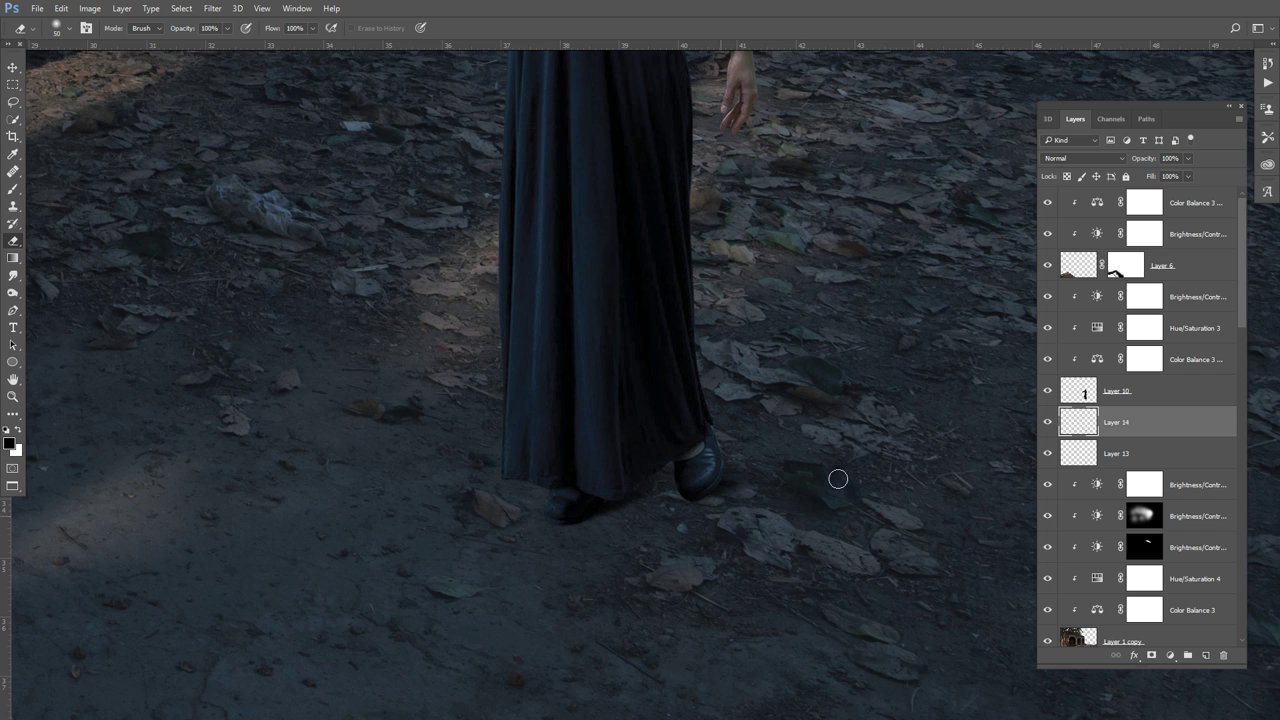
{"action": "key", "text": "bracketright"}
{"action": "key", "text": "bracketright"}
{"action": "key", "text": "bracketright"}
{"action": "key", "text": "bracketright"}
{"action": "key", "text": "bracketright"}
{"action": "key", "text": "bracketright"}
{"action": "key", "text": "bracketright"}
{"action": "key", "text": "bracketright"}
{"action": "key", "text": "b"}
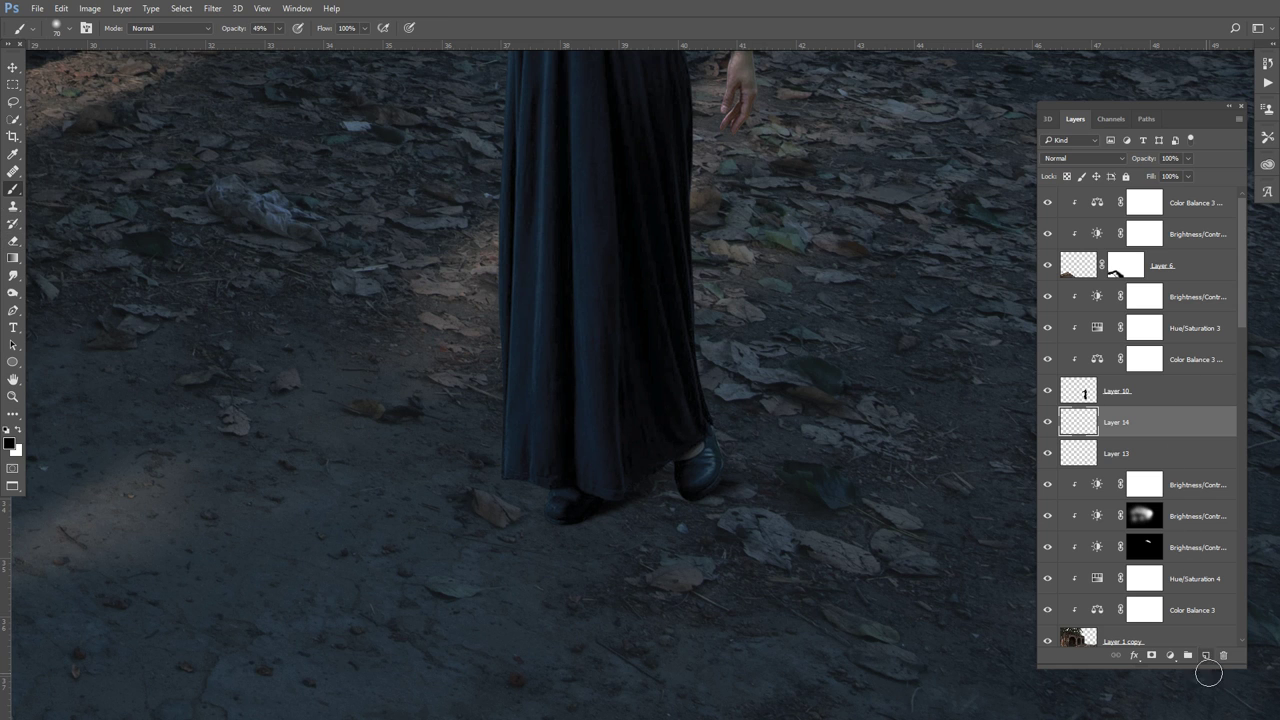
Add Layer 15 and paint faint shadows around the right shoe and between the feet
{"action": "left_click", "coordinate": [1205, 655]}
{"action": "key", "text": "bracketright"}
{"action": "key", "text": "bracketright"}
{"action": "left_click_drag", "start_coordinate": [647, 485], "coordinate": [684, 483]}
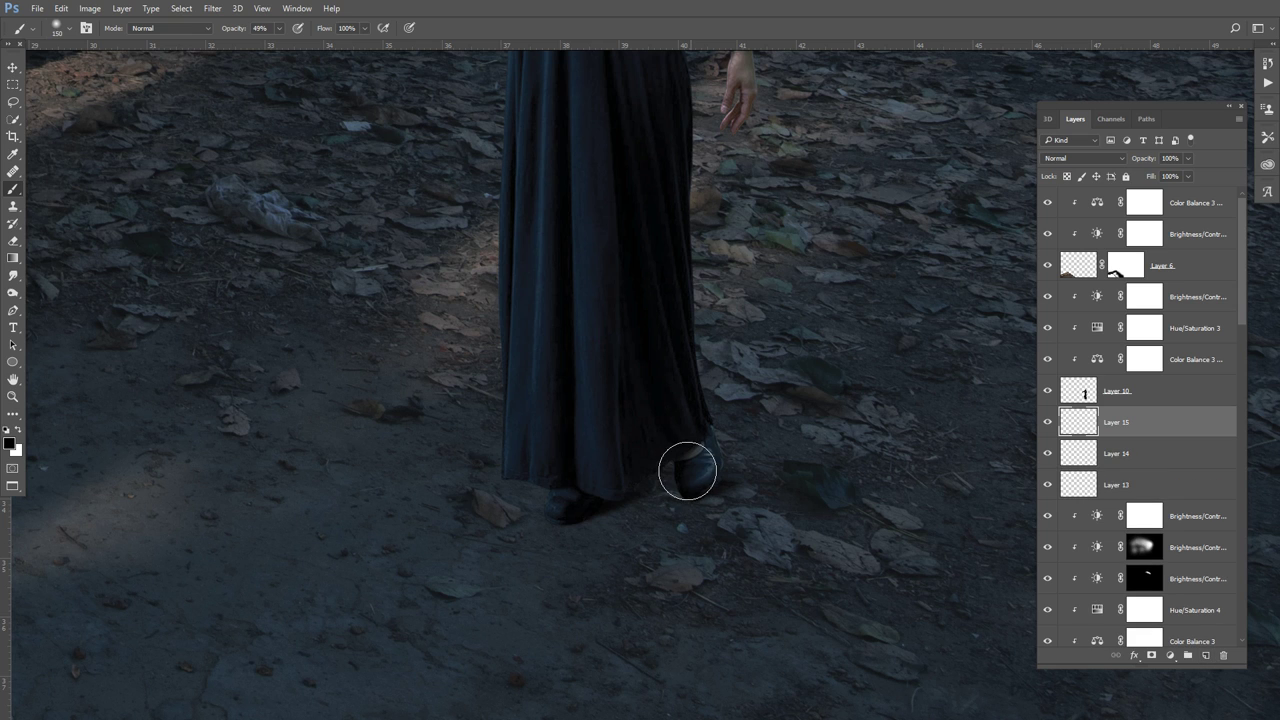
{"action": "key", "text": "bracketleft"}
{"action": "key", "text": "bracketleft"}
{"action": "key", "text": "bracketleft"}
{"action": "left_click_drag", "start_coordinate": [686, 477], "coordinate": [691, 488]}
{"action": "key", "text": "bracketleft"}
{"action": "key", "text": "bracketleft"}
{"action": "left_click_drag", "start_coordinate": [655, 497], "coordinate": [559, 536]}
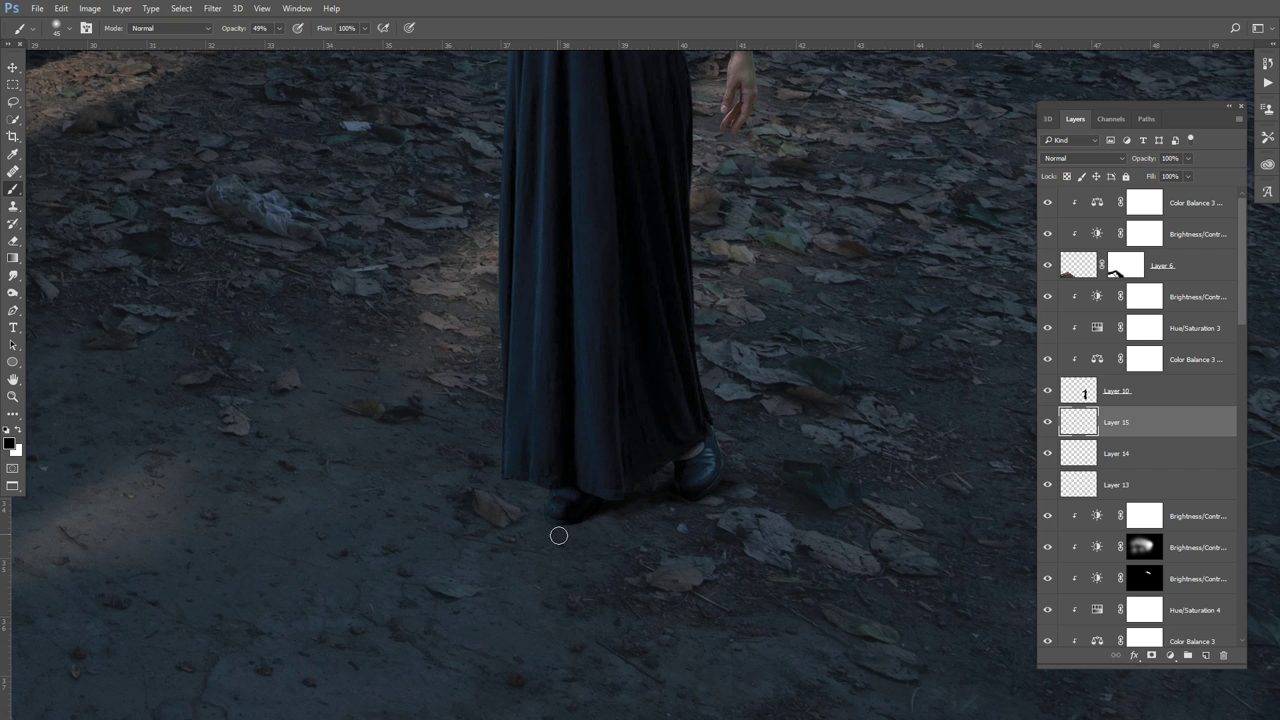
Erase excess shadow around the right shoe and hem
{"action": "key", "text": "e"}
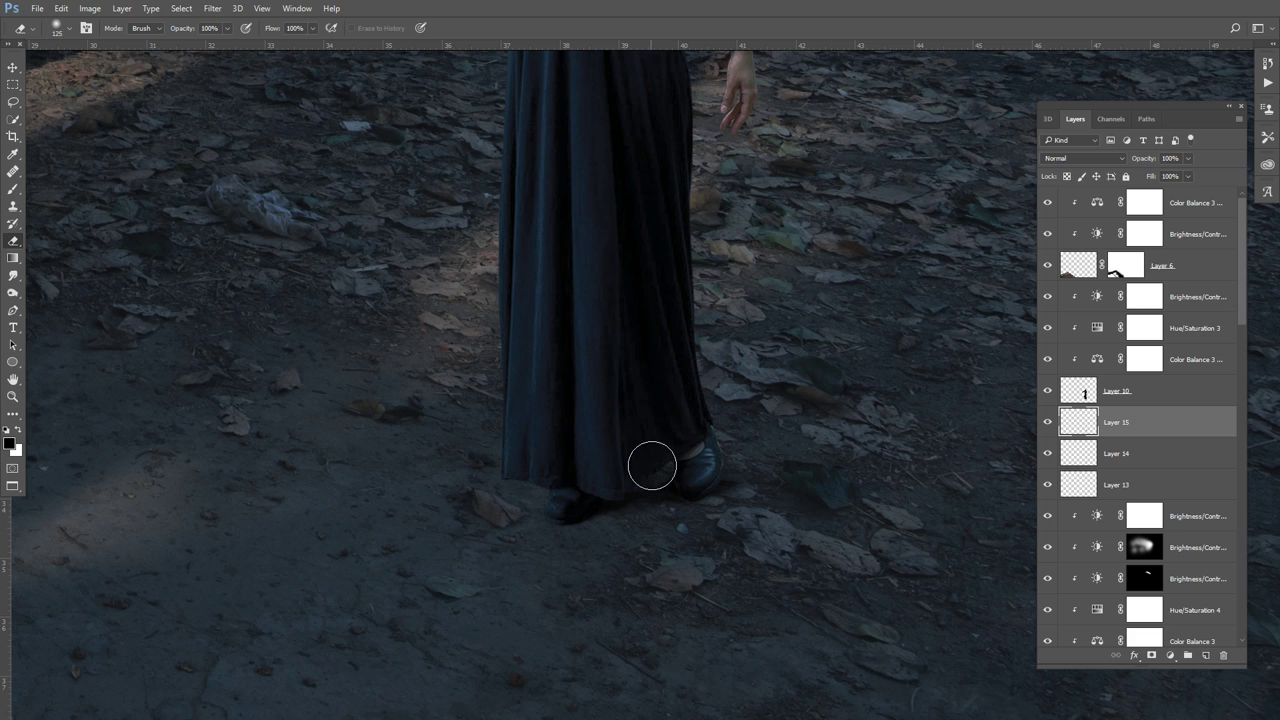
{"action": "left_click_drag", "start_coordinate": [651, 463], "coordinate": [660, 455]}
{"action": "key", "text": "bracketleft"}
{"action": "left_click", "coordinate": [13, 189]}
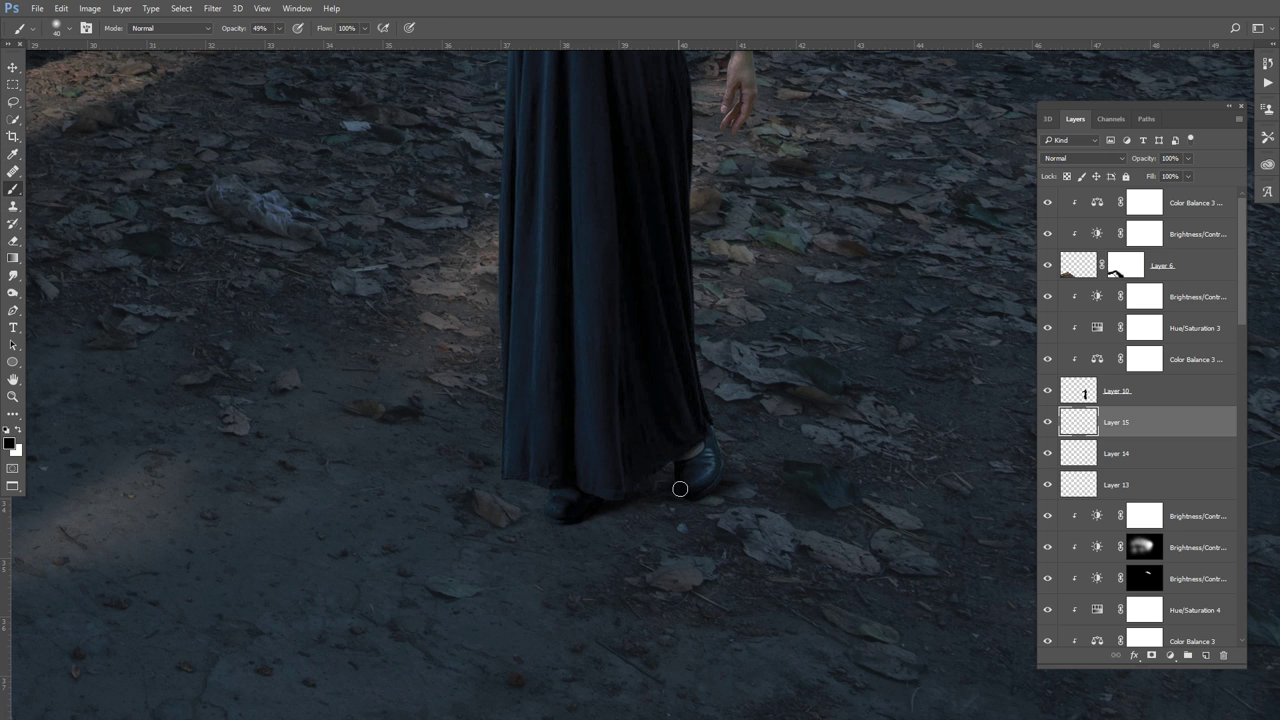
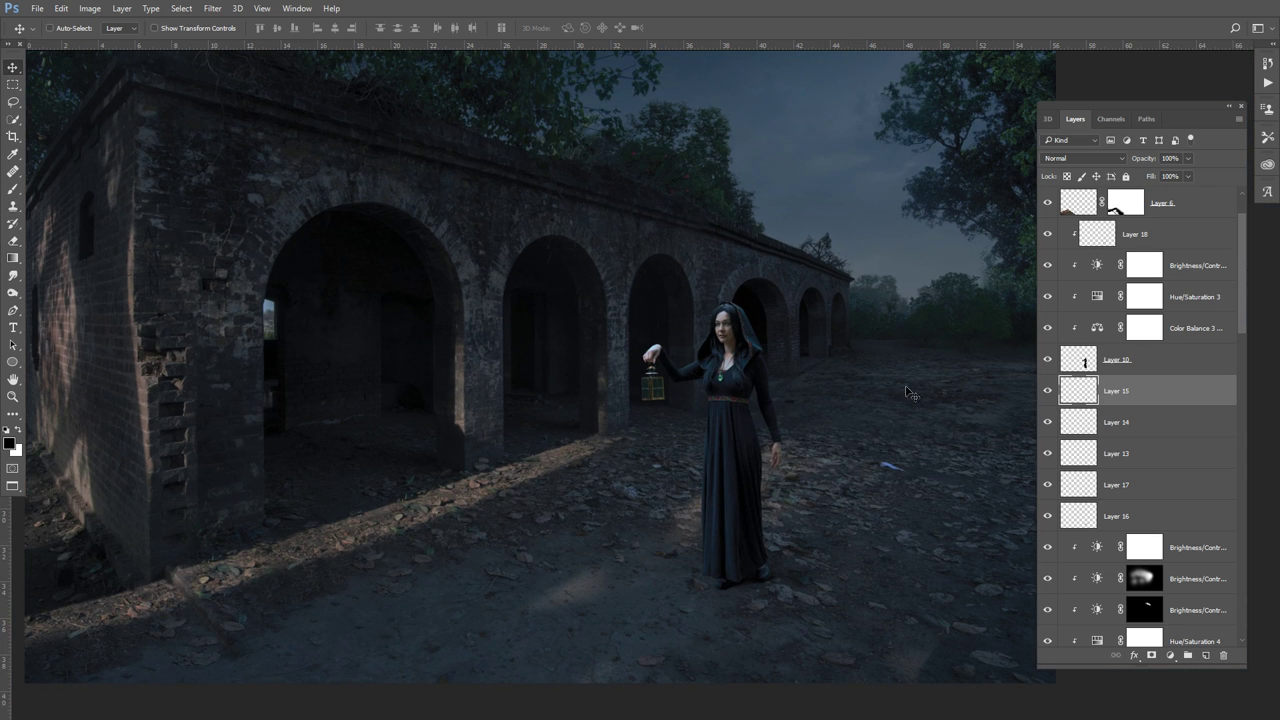
Add a new empty Layer 19 directly above Layer 18
{"action": "left_click", "coordinate": [1180, 260]}
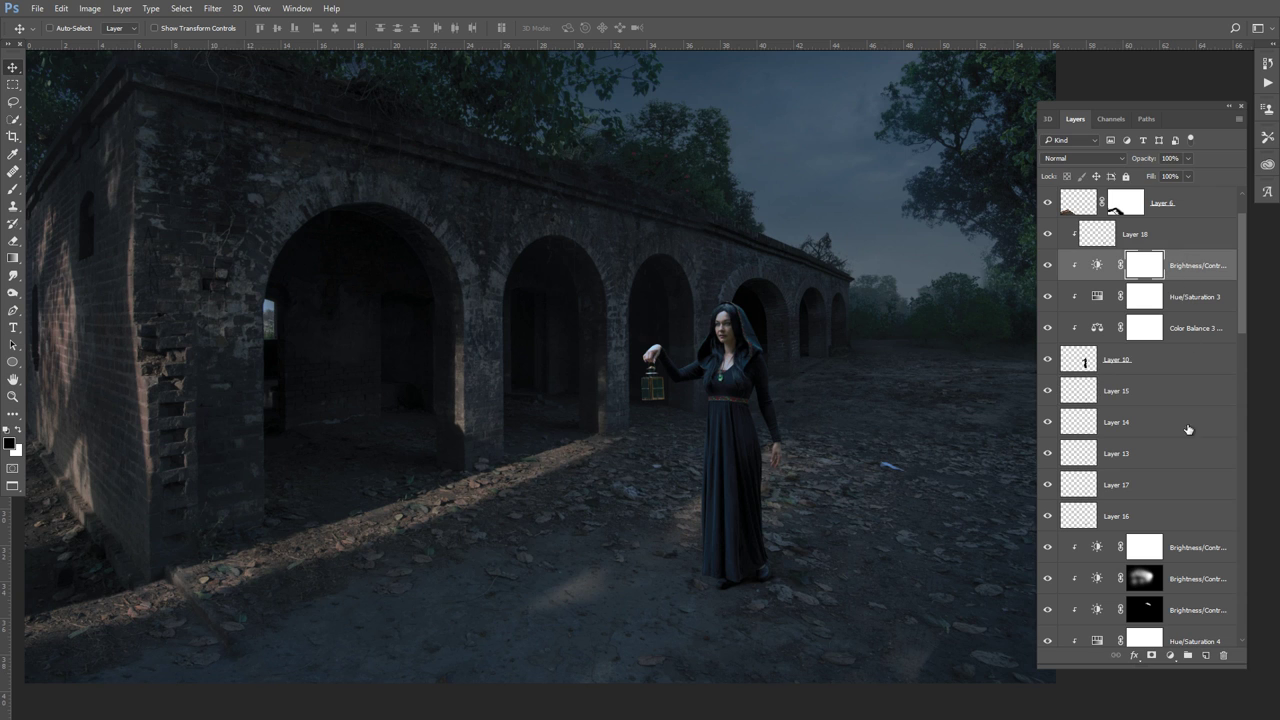
{"action": "key", "text": "alt+bracketright"}
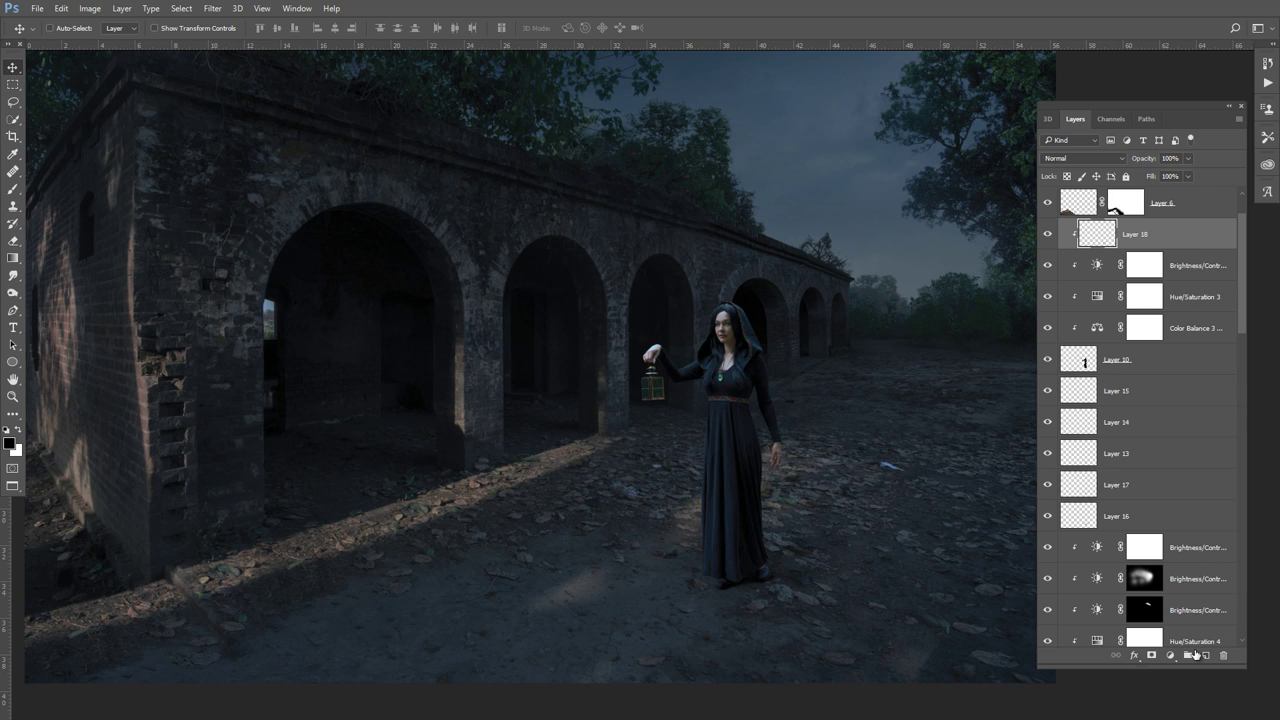
{"action": "left_click", "coordinate": [1207, 658]}
{"action": "scroll", "coordinate": [710, 365], "scroll_direction": "up", "scroll_amount": 2}
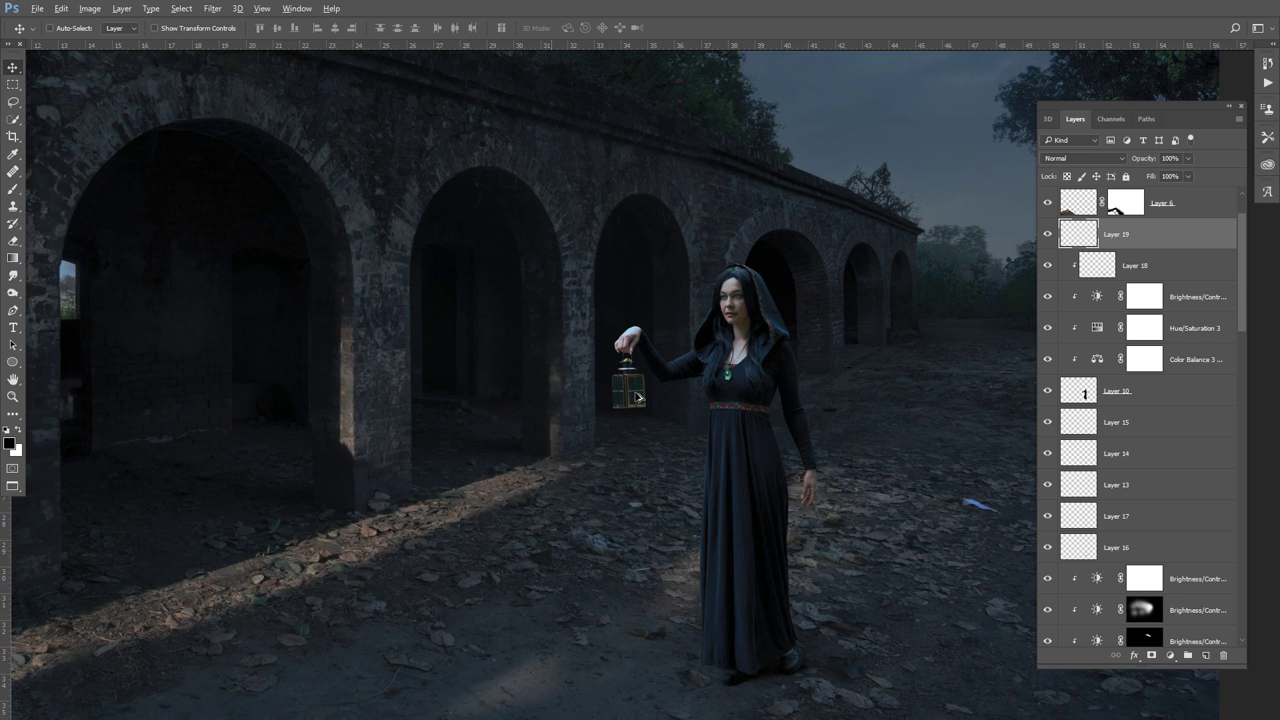
Choose a dark brown-orange brush colour and set Layer 19 to Color Dodge
{"action": "left_click", "coordinate": [13, 188]}
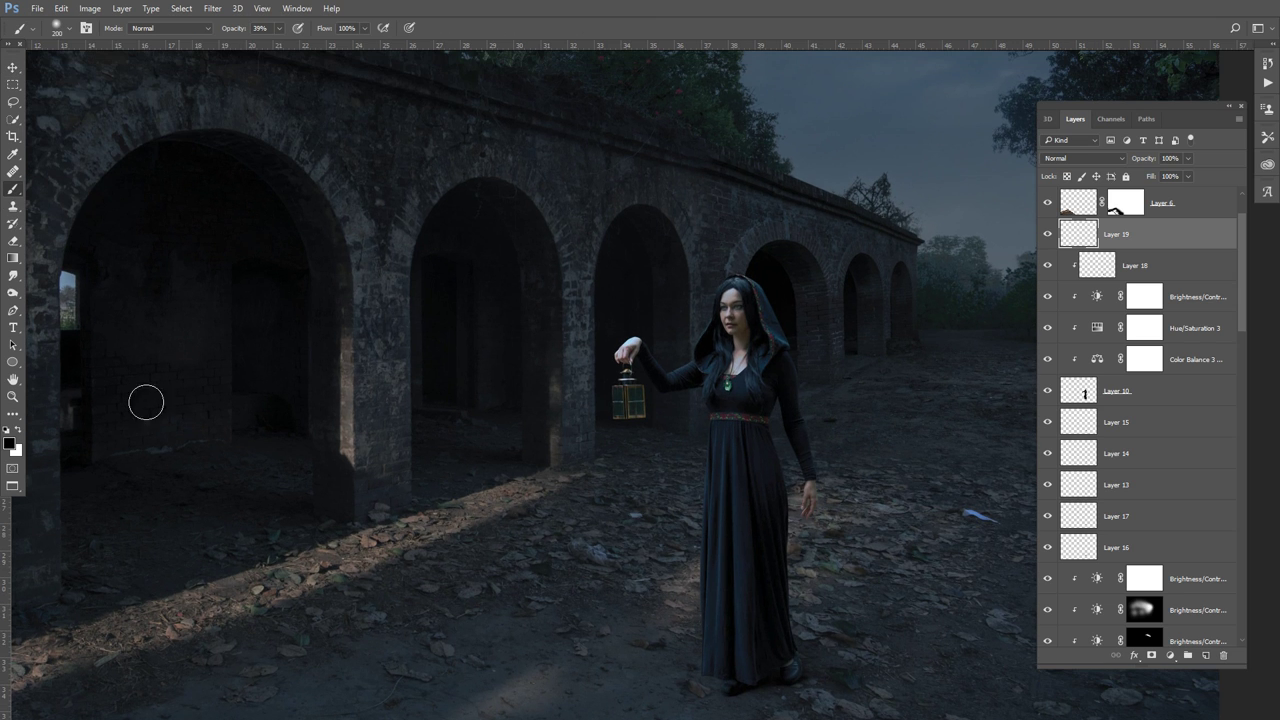
{"action": "left_click", "coordinate": [11, 443]}
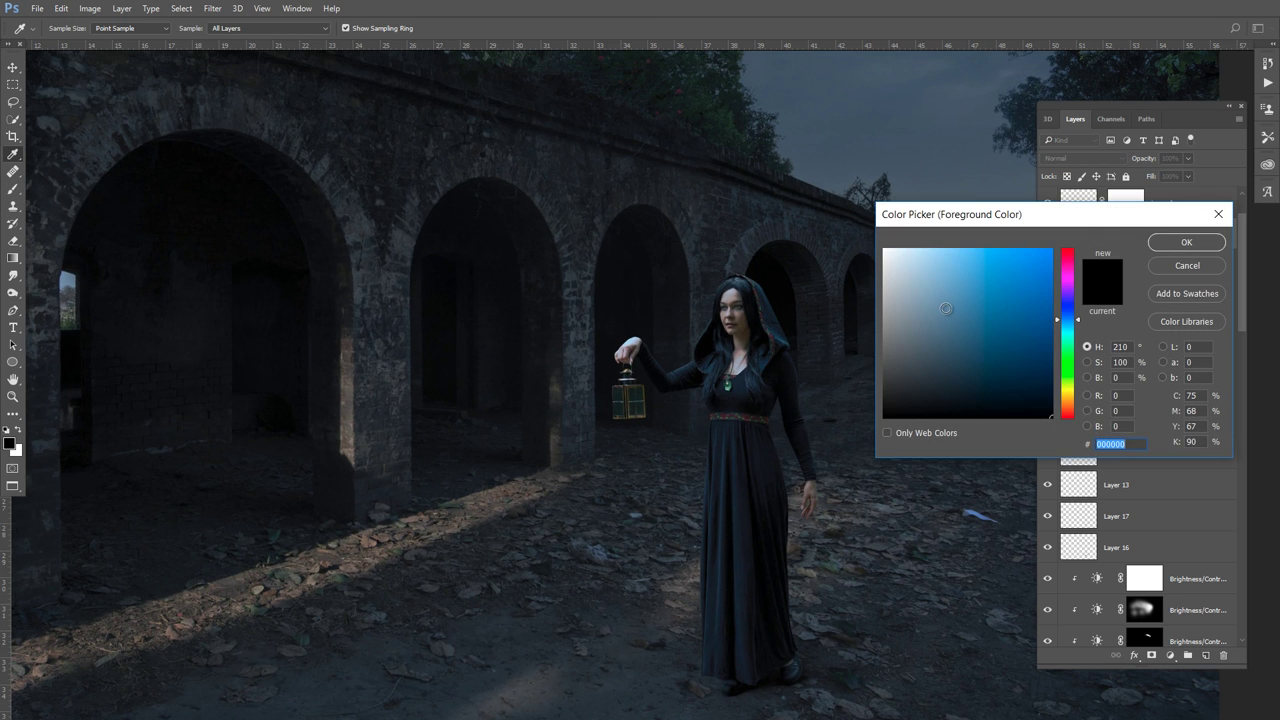
{"action": "left_click_drag", "start_coordinate": [1056, 395], "coordinate": [1066, 401]}
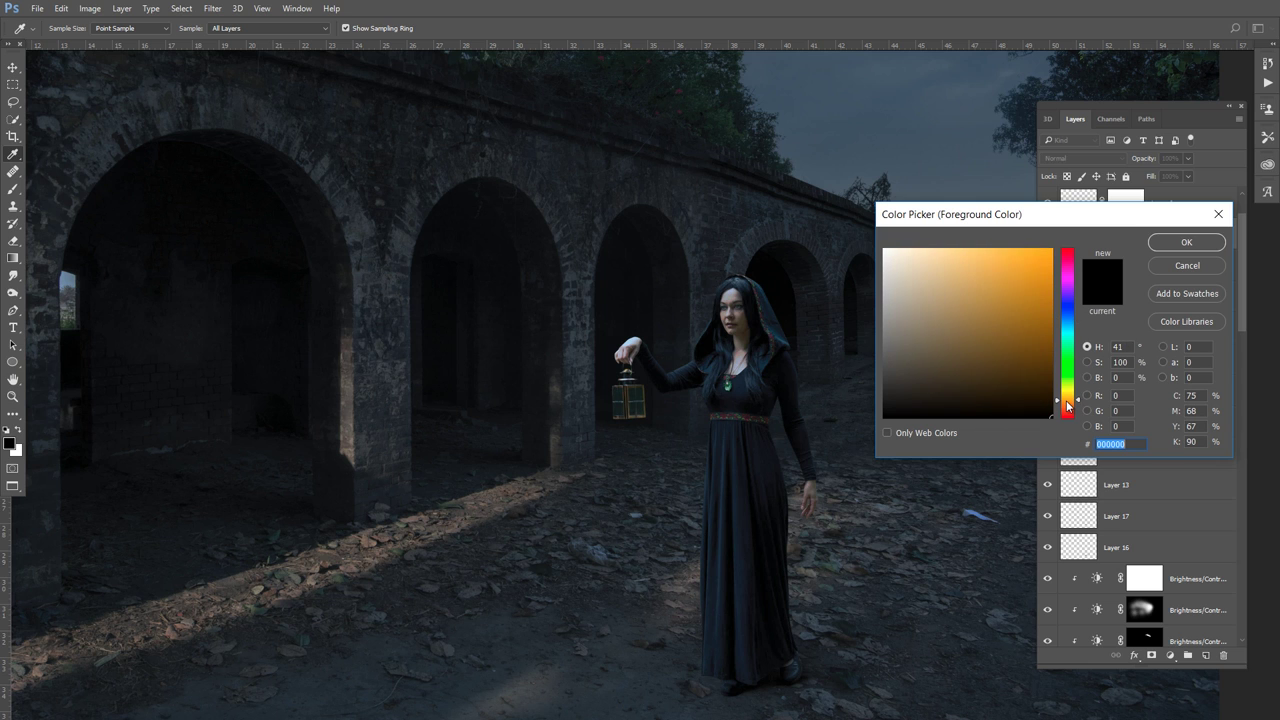
{"action": "left_click_drag", "start_coordinate": [998, 380], "coordinate": [1026, 359]}
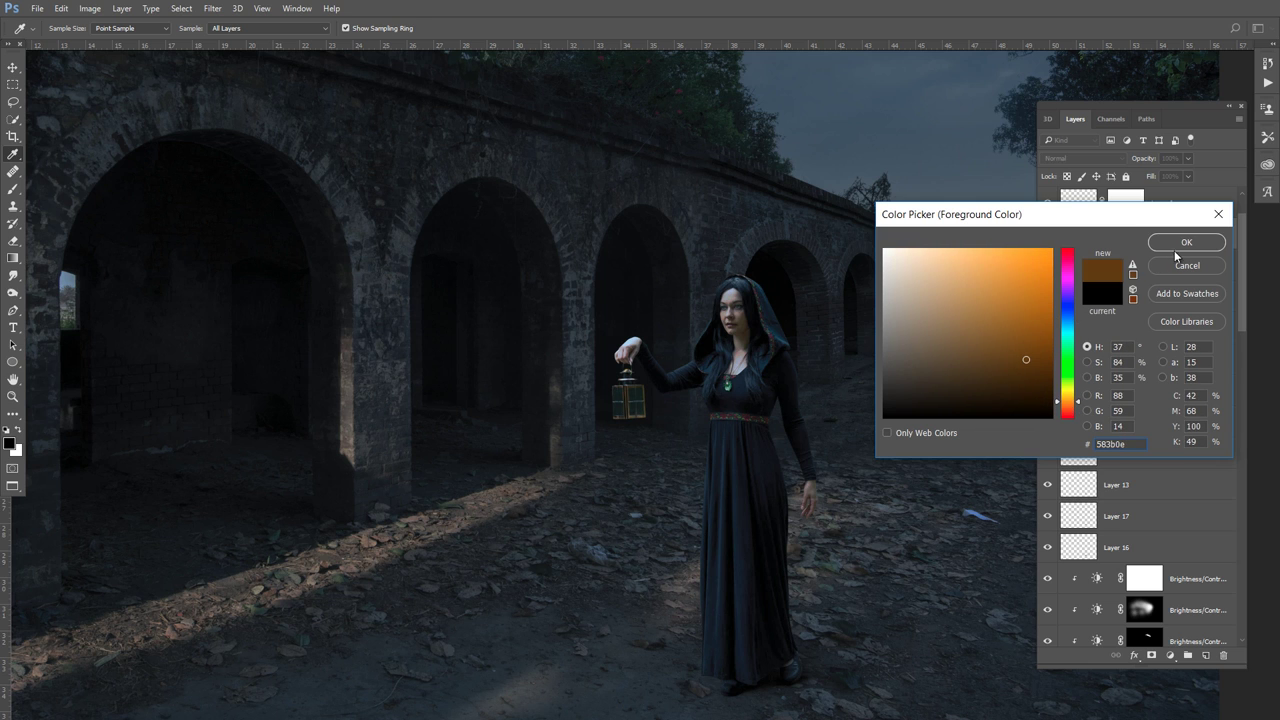
{"action": "left_click", "coordinate": [1186, 242]}
{"action": "left_click", "coordinate": [1086, 163]}
{"action": "left_click", "coordinate": [1082, 256]}
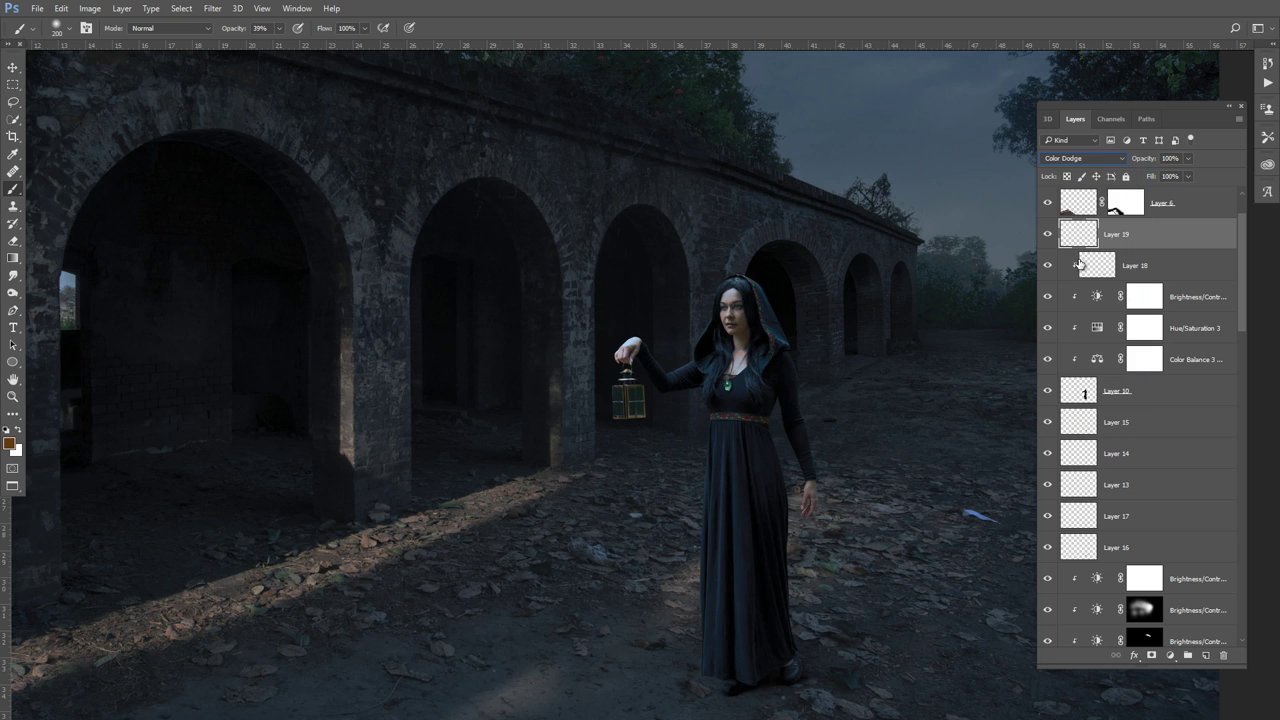
Raise brush opacity to 93% and switch to a brighter, lighter orange
{"action": "left_click_drag", "start_coordinate": [279, 30], "coordinate": [310, 46]}
{"action": "left_click", "coordinate": [278, 31]}
{"action": "left_click", "coordinate": [9, 443]}
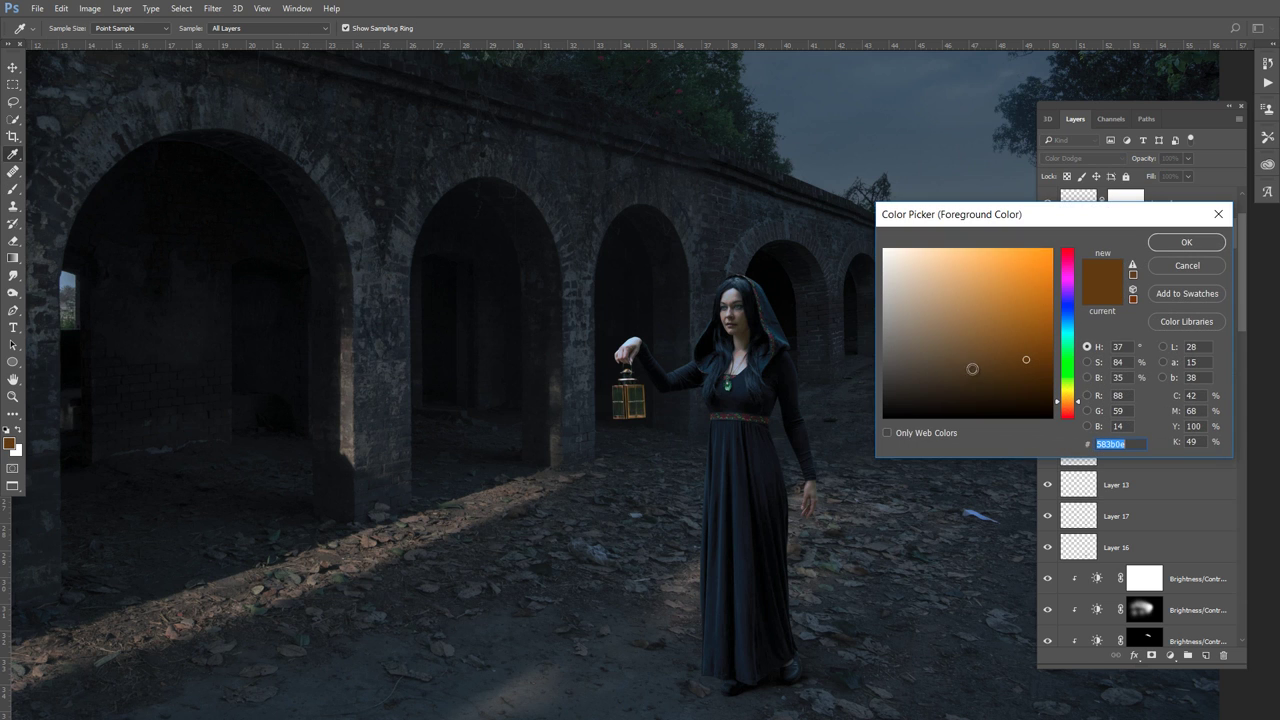
{"action": "left_click_drag", "start_coordinate": [1022, 361], "coordinate": [994, 289]}
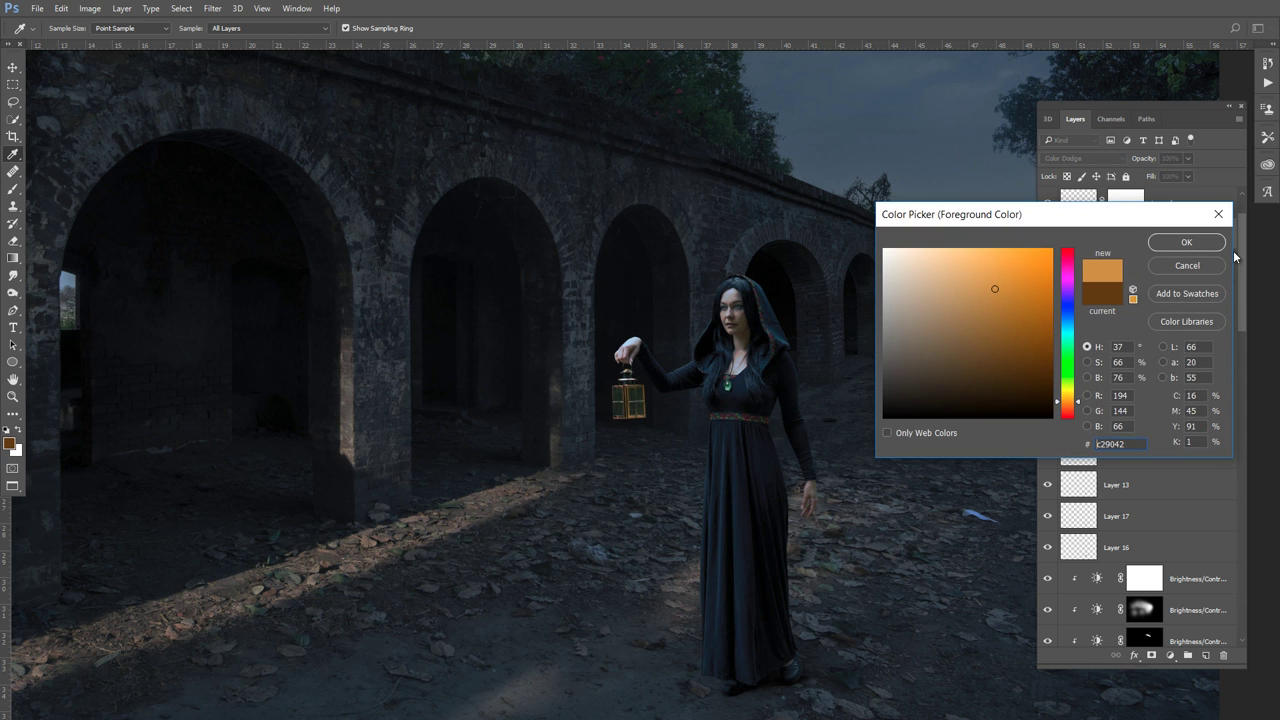
{"action": "left_click", "coordinate": [1186, 242]}
Paint an orange glow over the lantern, enlarging the brush to 300
{"action": "left_click_drag", "start_coordinate": [666, 387], "coordinate": [627, 401]}
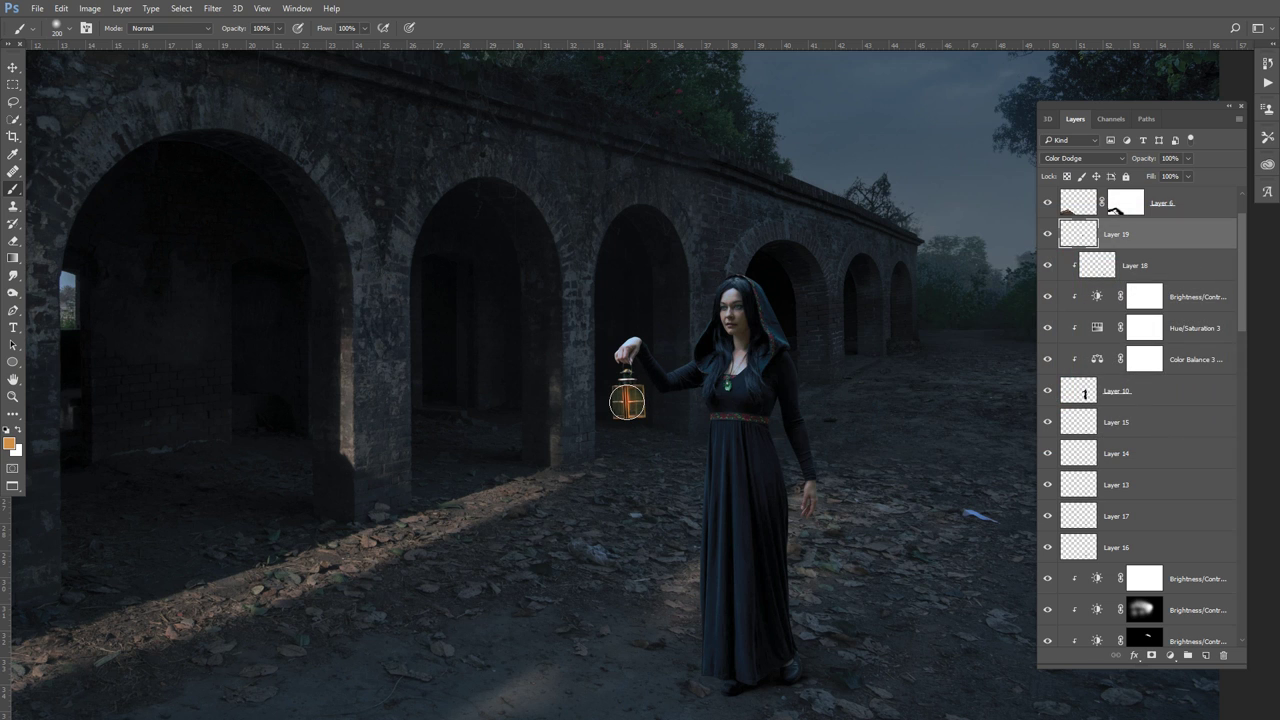
{"action": "left_click", "coordinate": [627, 401]}
{"action": "key", "text": "bracketright"}
{"action": "key", "text": "bracketright"}
{"action": "left_click", "coordinate": [627, 403]}
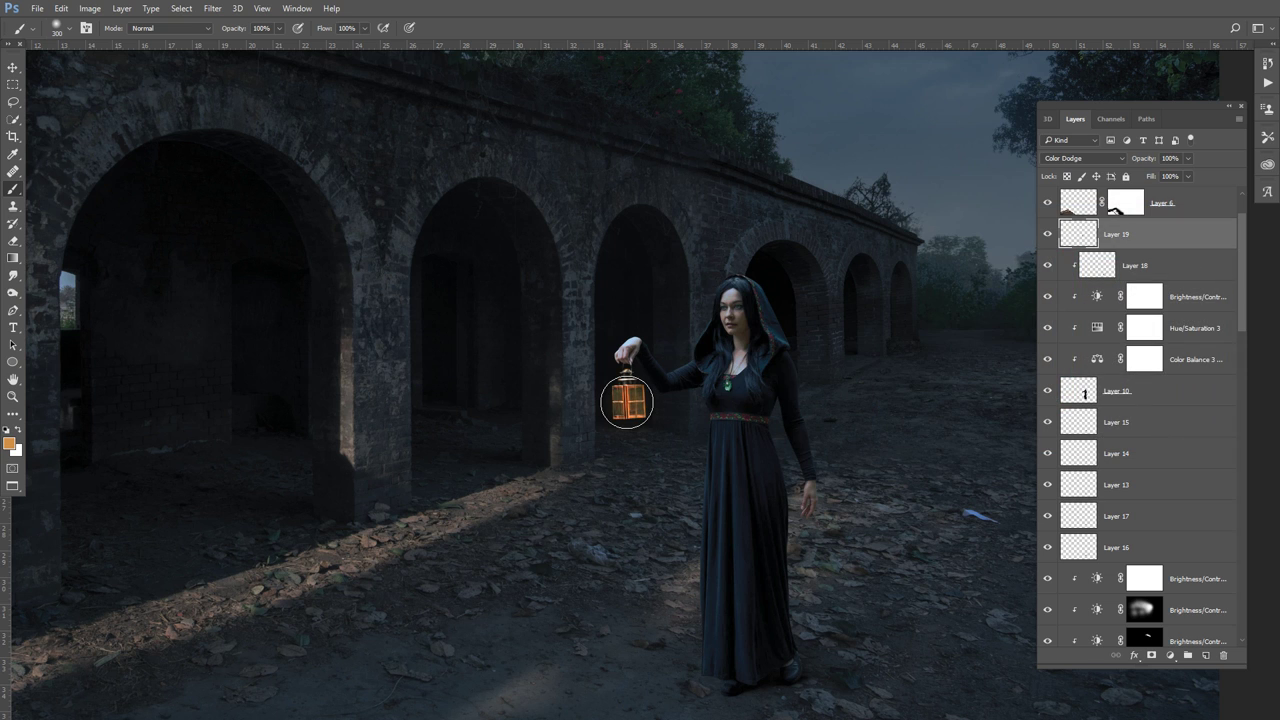
{"action": "left_click", "coordinate": [627, 403]}
{"action": "key", "text": "bracketleft"}
Paint soft #c29342 orange over the lantern on new Layer 20
{"action": "left_click", "coordinate": [1205, 655]}
{"action": "scroll", "coordinate": [722, 448], "scroll_direction": "up", "scroll_amount": 1}
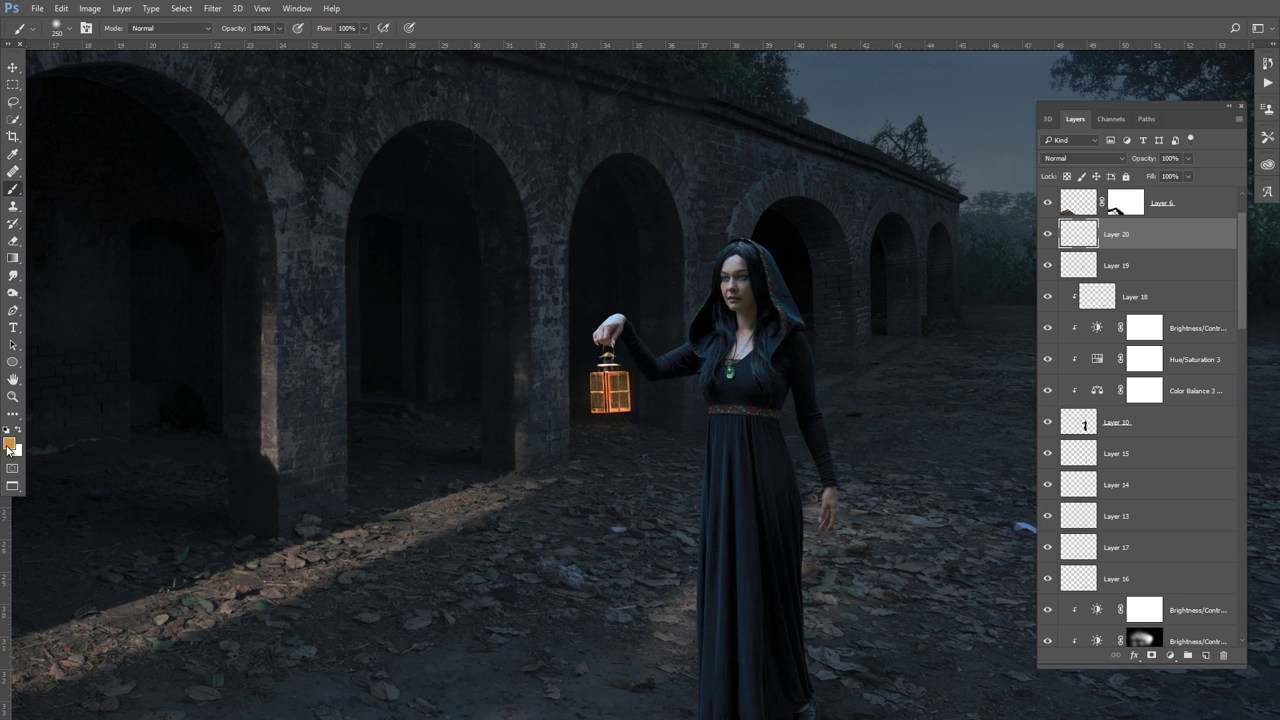
{"action": "left_click", "coordinate": [9, 443]}
{"action": "type", "text": "c29342"}
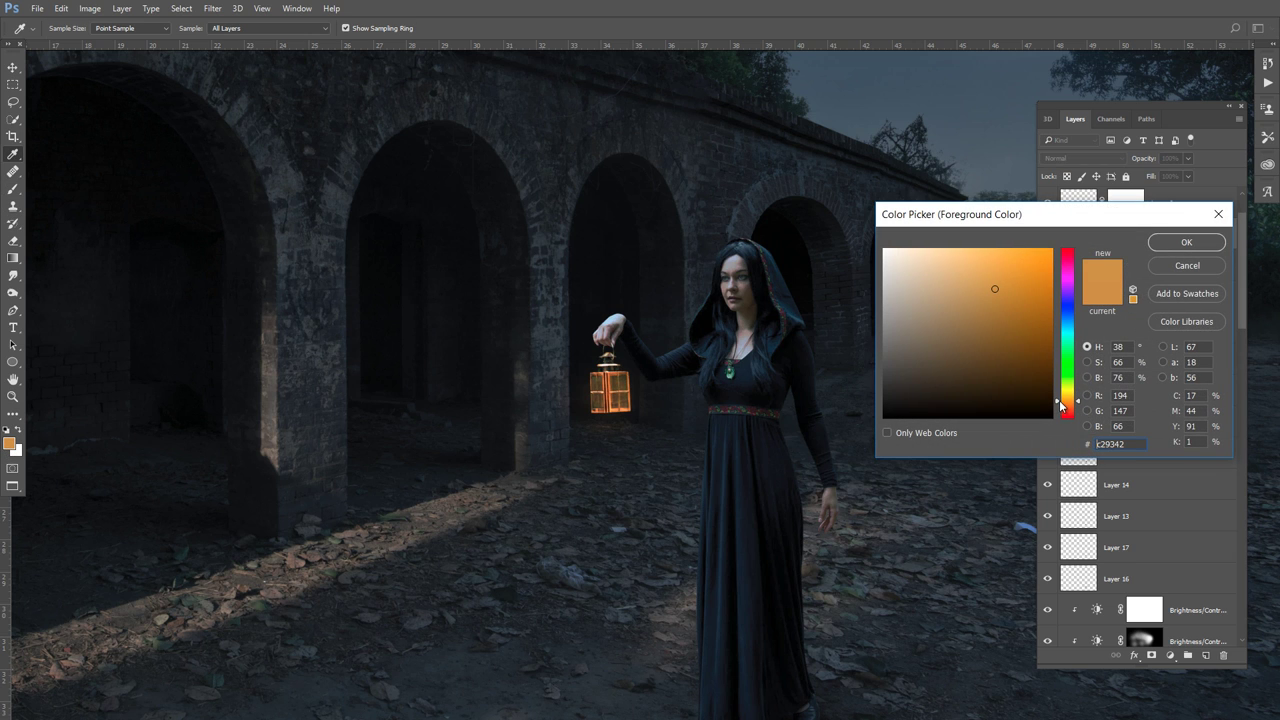
{"action": "left_click", "coordinate": [1186, 242]}
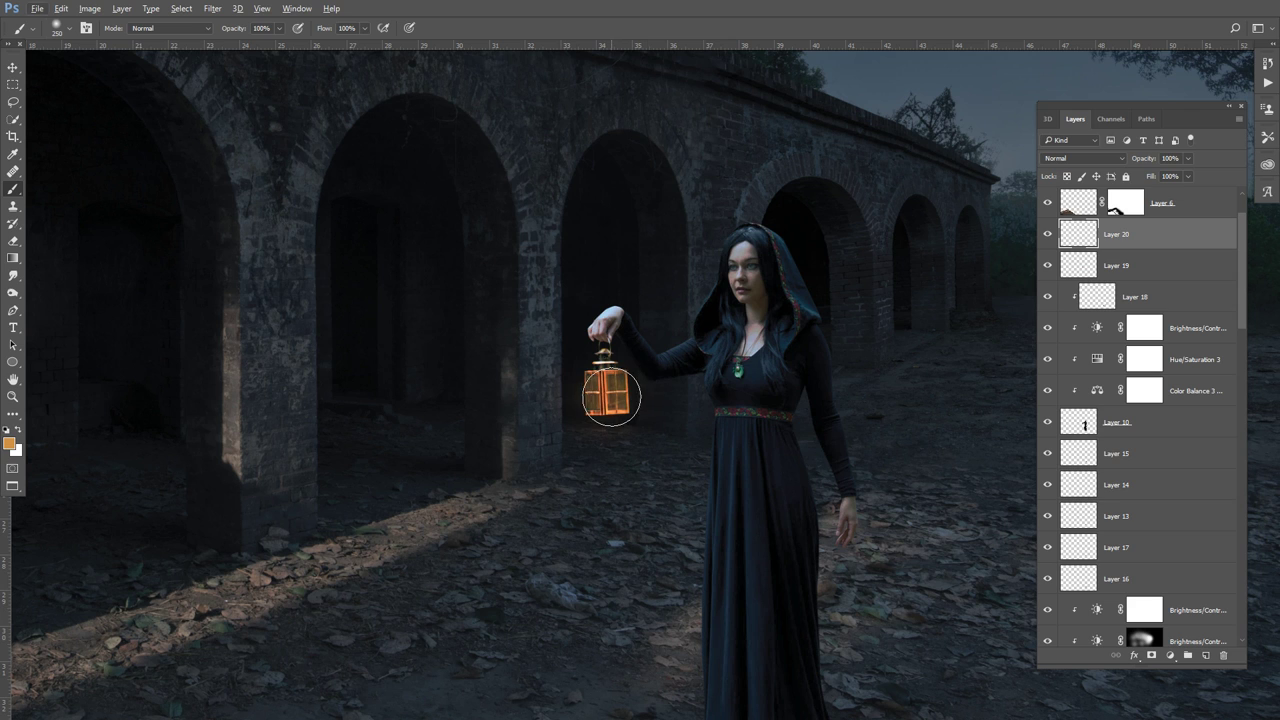
{"action": "left_click", "coordinate": [605, 396]}
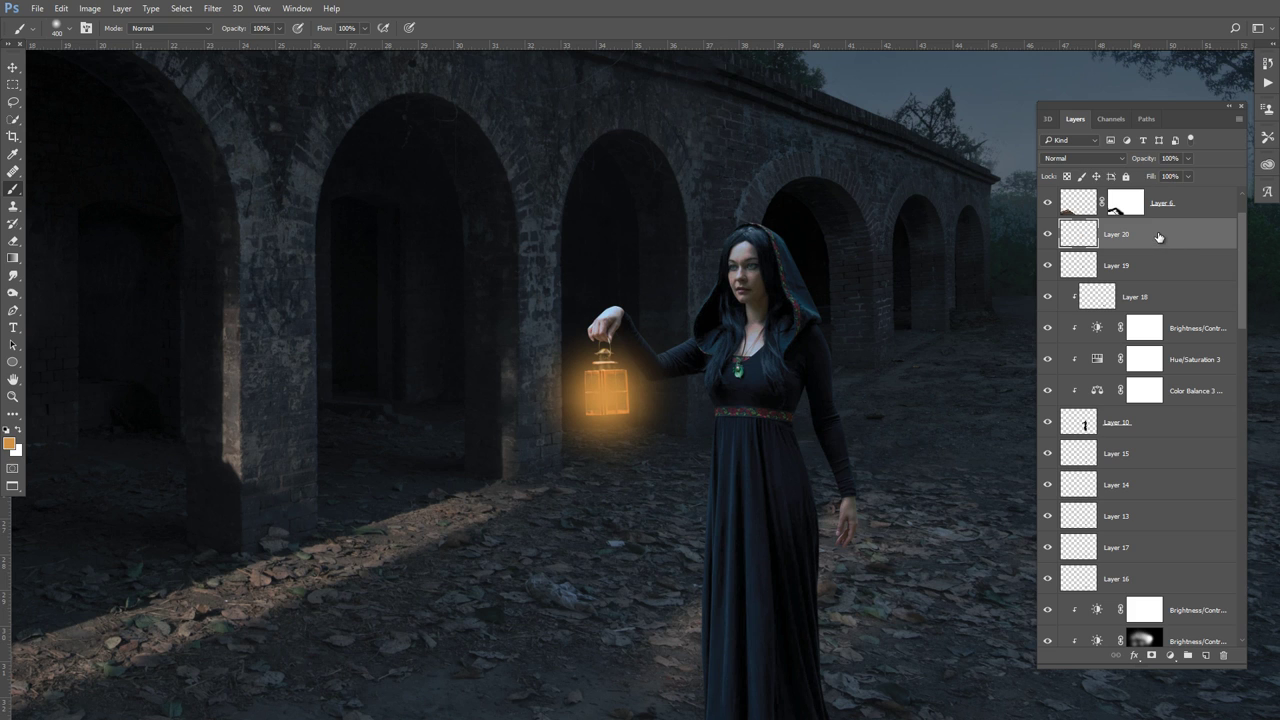
Move Layer 20 below Layer 16 and lower its fill to 8%
{"action": "left_click_drag", "start_coordinate": [1158, 237], "coordinate": [1151, 455]}
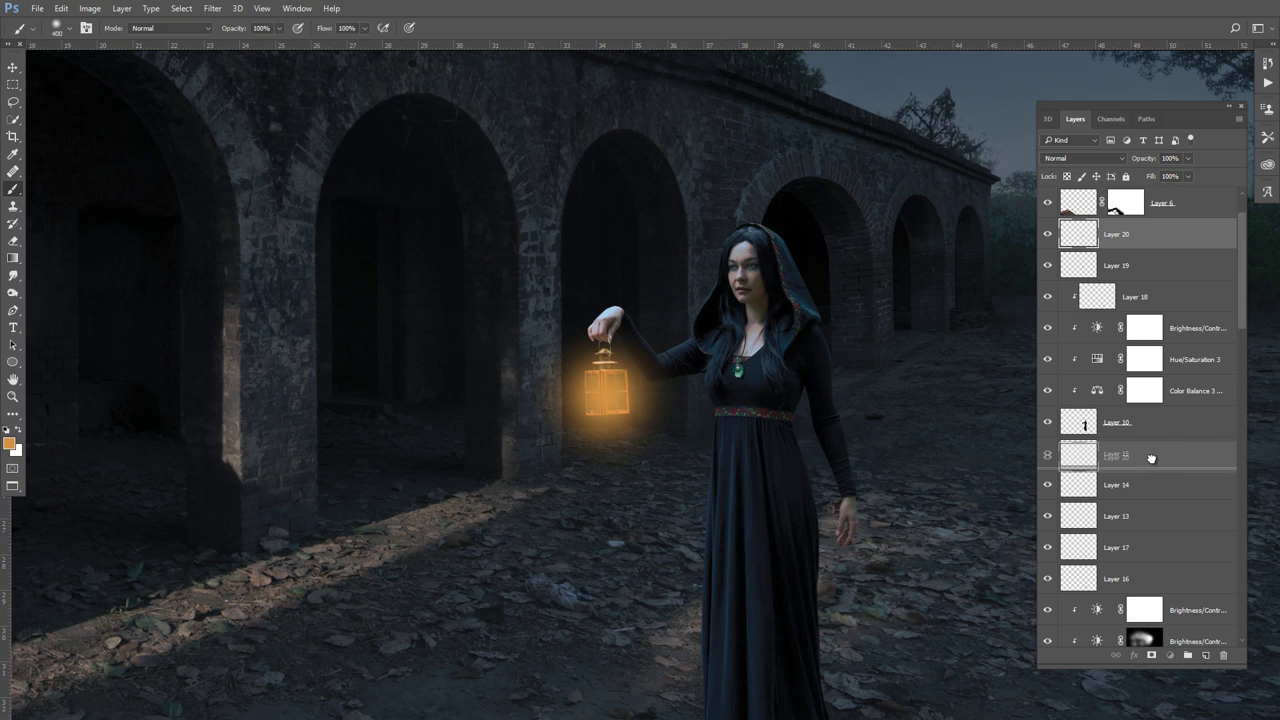
{"action": "left_click_drag", "start_coordinate": [1151, 455], "coordinate": [1138, 580]}
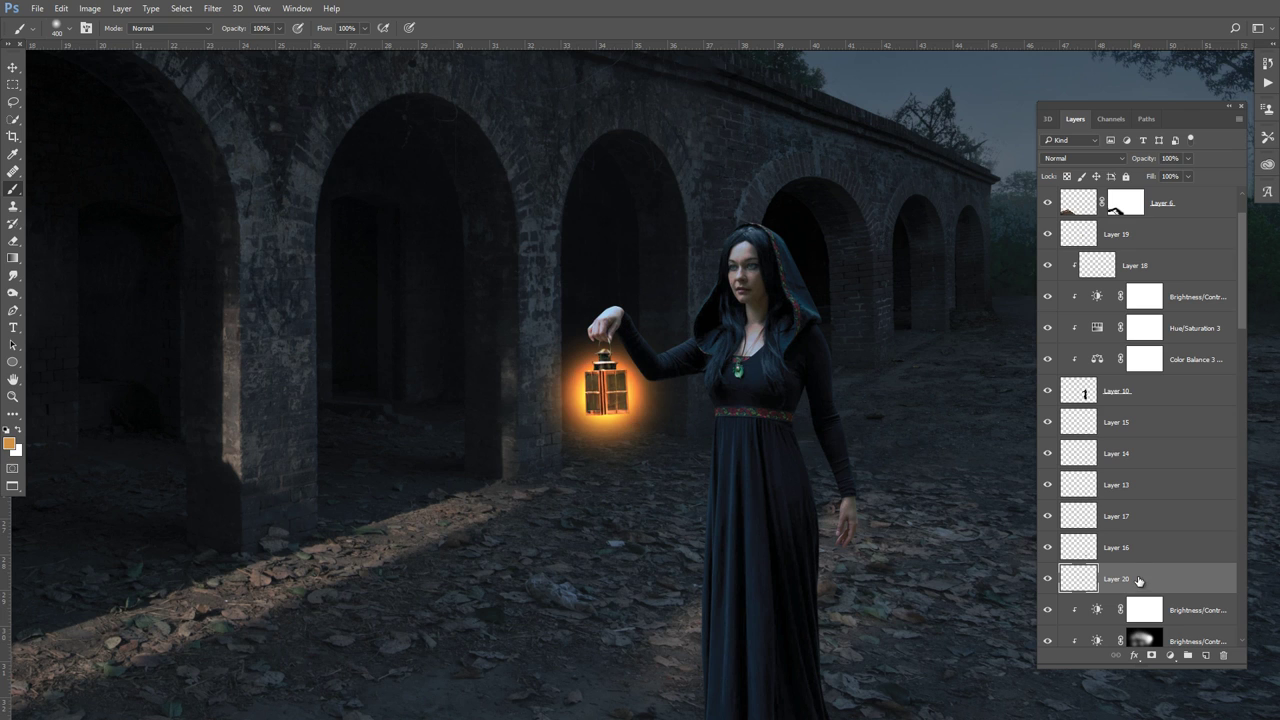
{"action": "left_click", "coordinate": [1188, 176]}
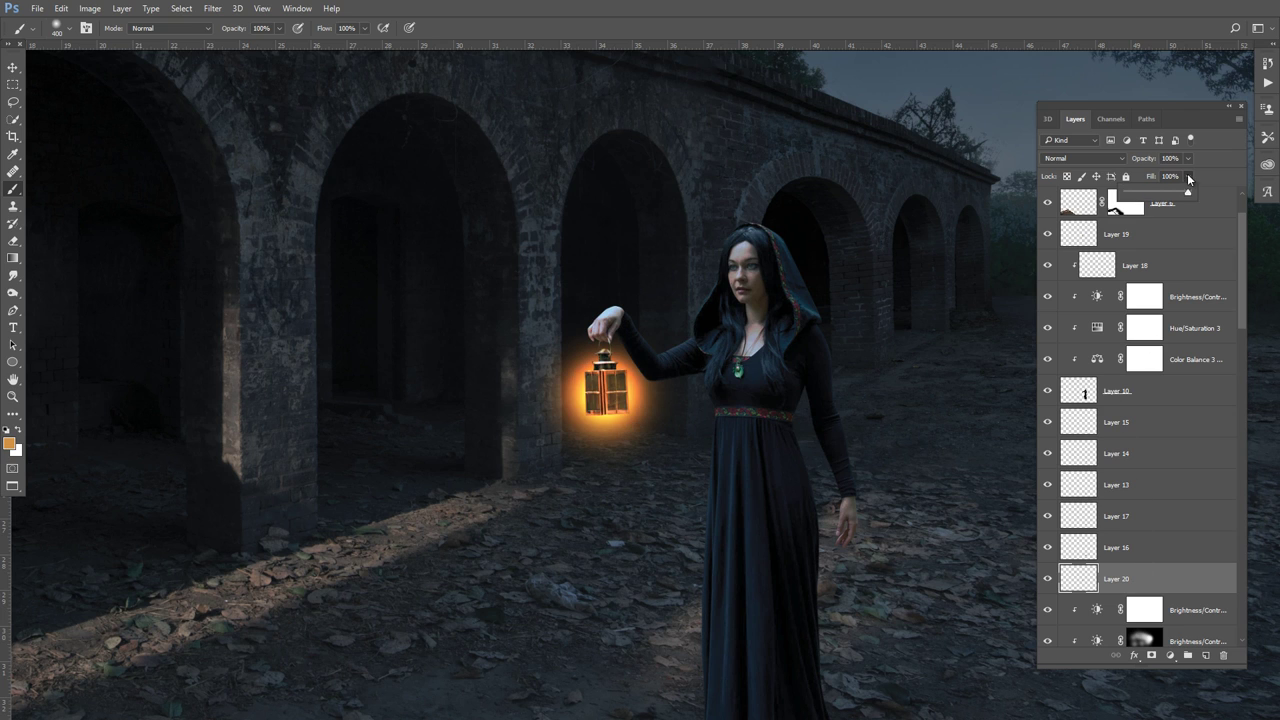
{"action": "left_click_drag", "start_coordinate": [1173, 194], "coordinate": [1144, 194]}
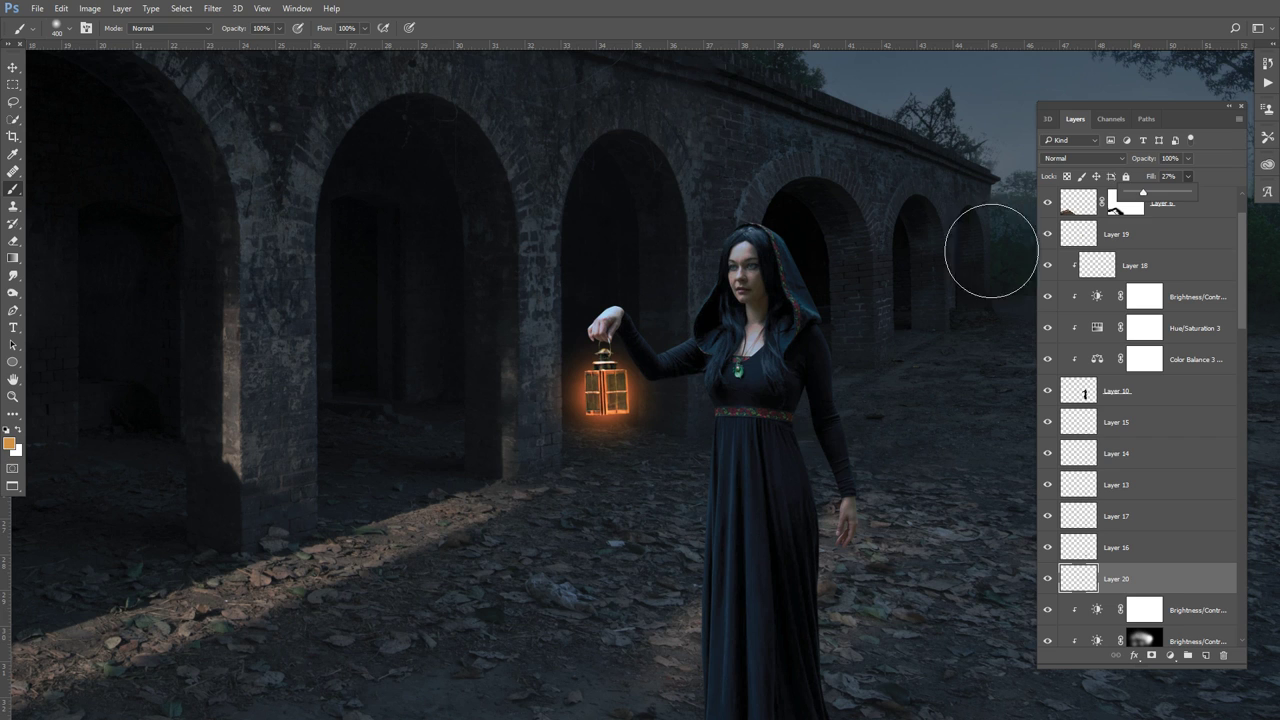
{"action": "left_click_drag", "start_coordinate": [1136, 194], "coordinate": [1131, 194]}
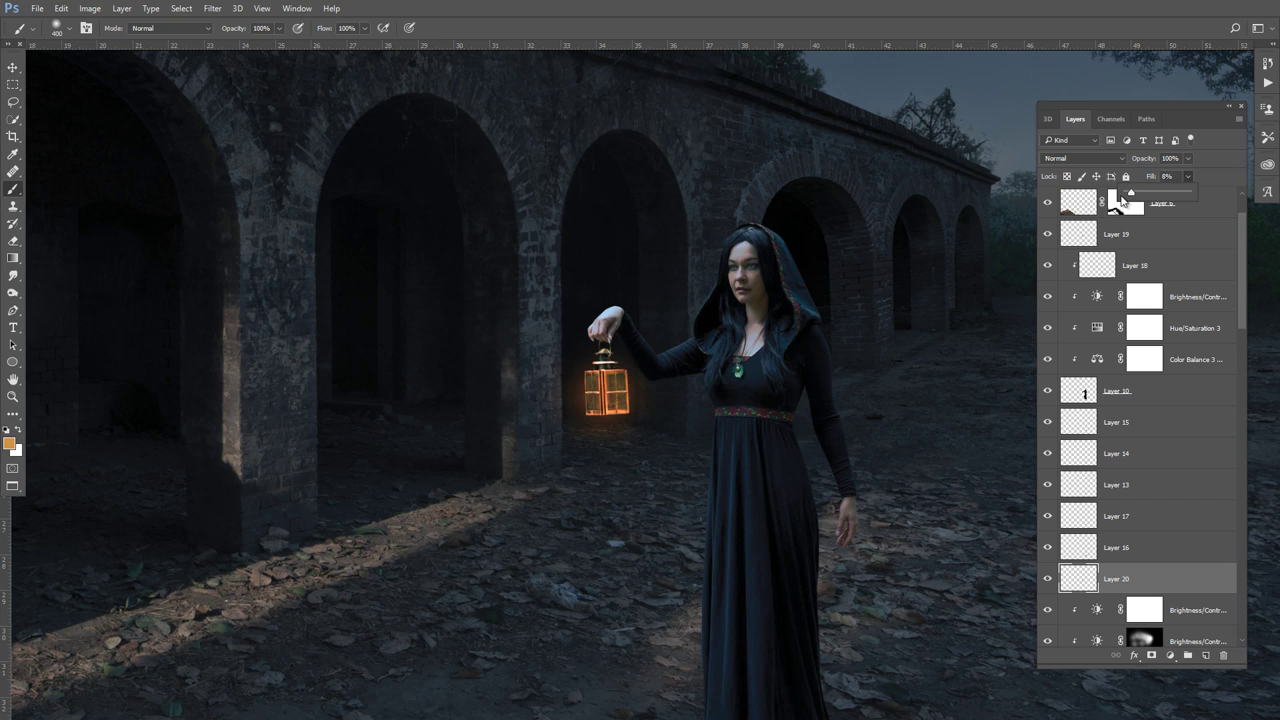
Scale the glow layer up around the lantern with Ctrl+T
{"action": "key", "text": "ctrl+t"}
{"action": "left_click_drag", "start_coordinate": [704, 298], "coordinate": [720, 284]}
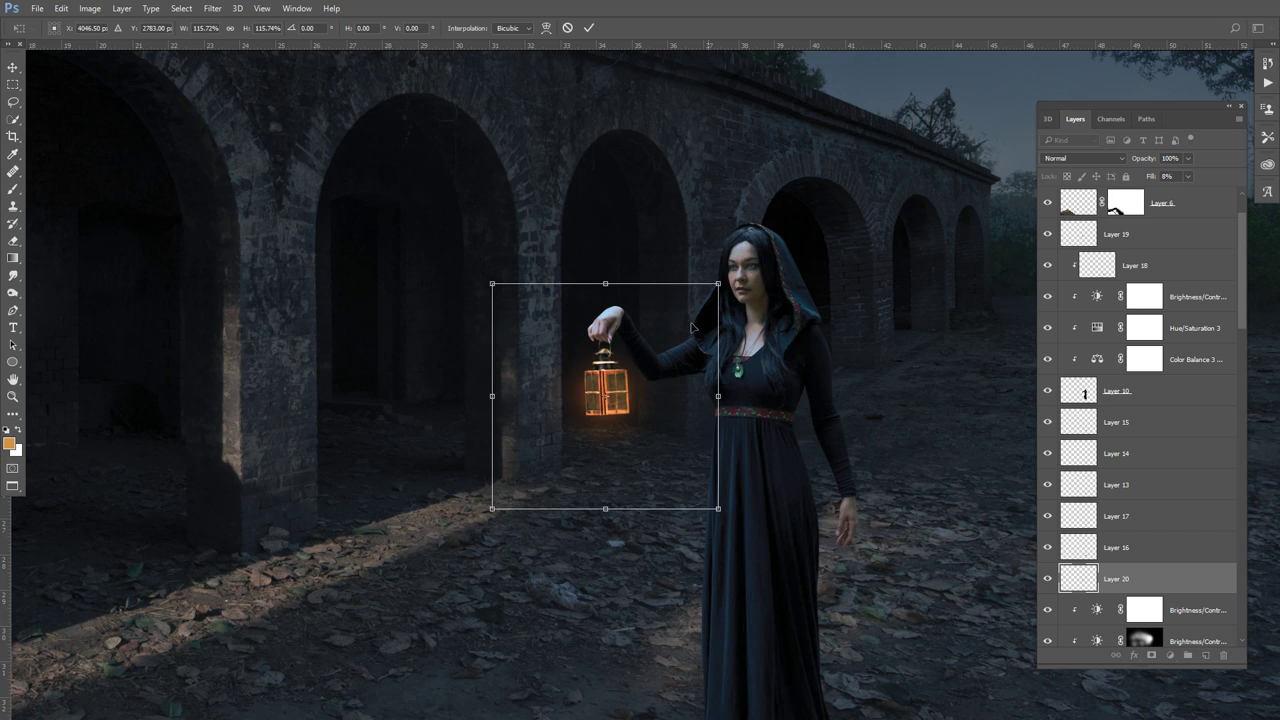
{"action": "key", "text": "Return"}
{"action": "key", "text": "b"}
{"action": "scroll", "coordinate": [1170, 280], "scroll_direction": "up", "scroll_amount": 2}
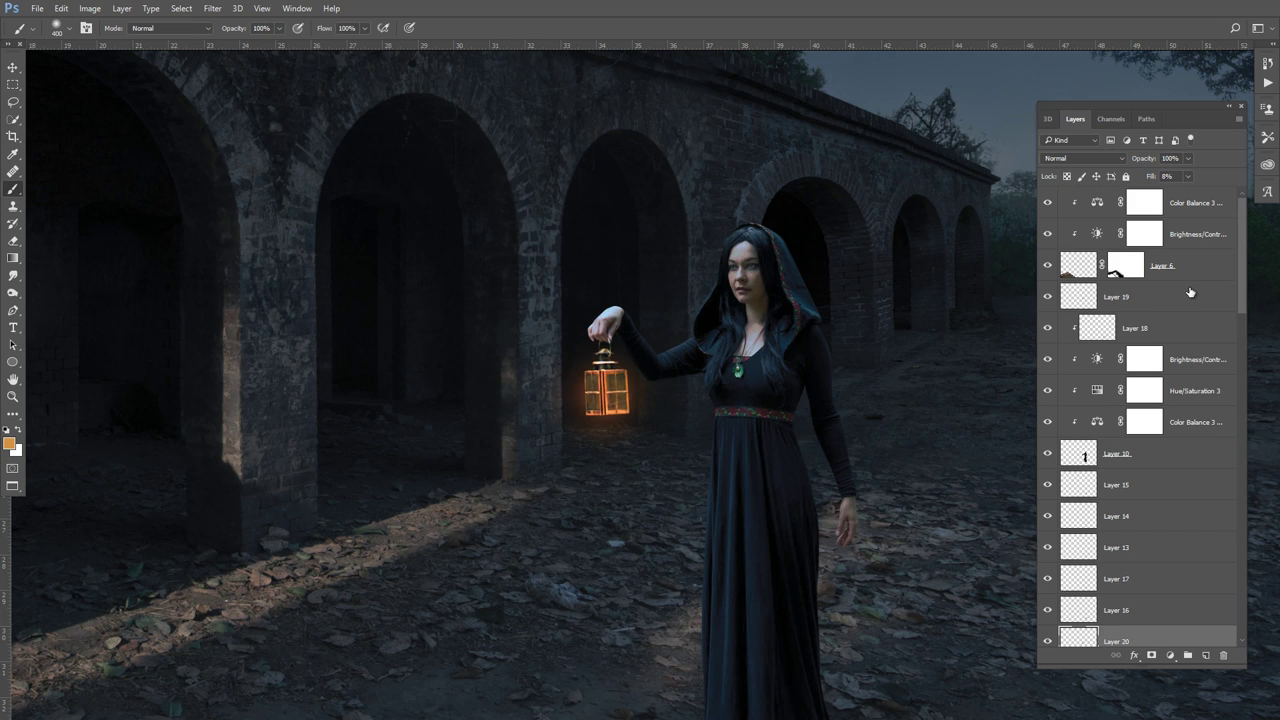
Add Layer 21 above Layer 19 and pick a darker orange-brown colour
{"action": "left_click", "coordinate": [1181, 306]}
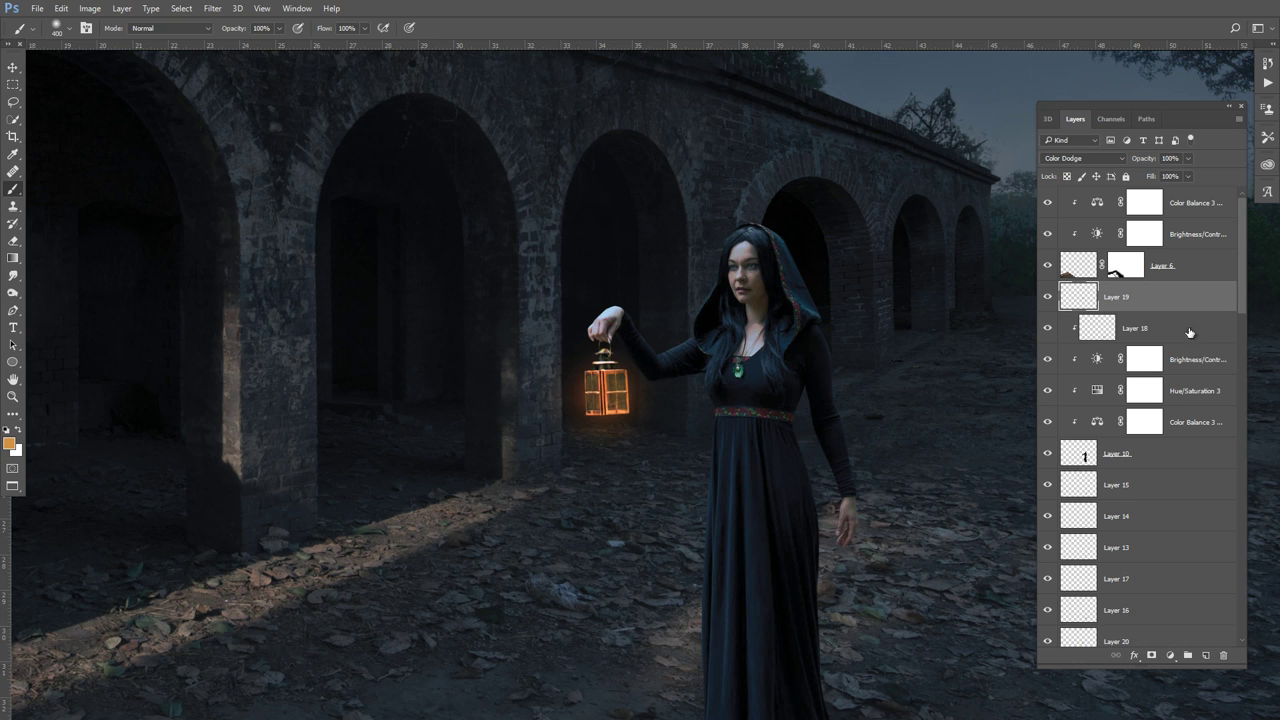
{"action": "left_click", "coordinate": [1205, 655]}
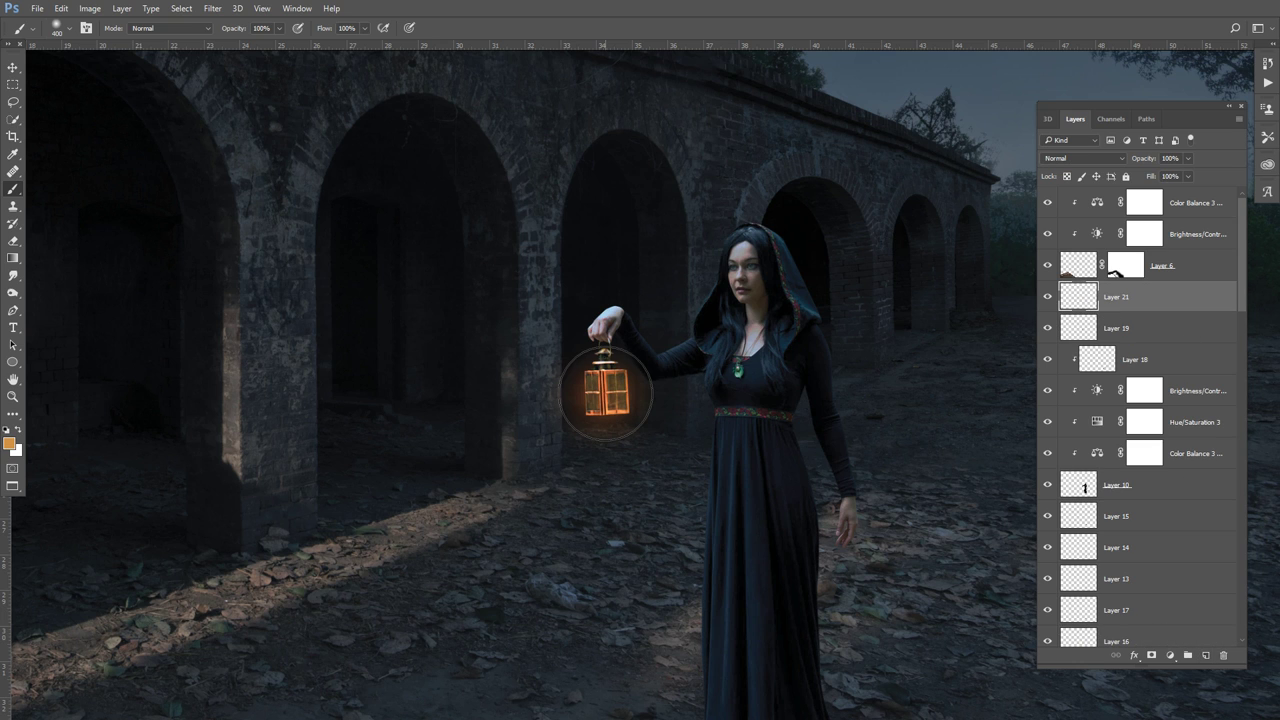
{"action": "key", "text": "bracketleft"}
{"action": "key", "text": "bracketleft"}
{"action": "key", "text": "bracketleft"}
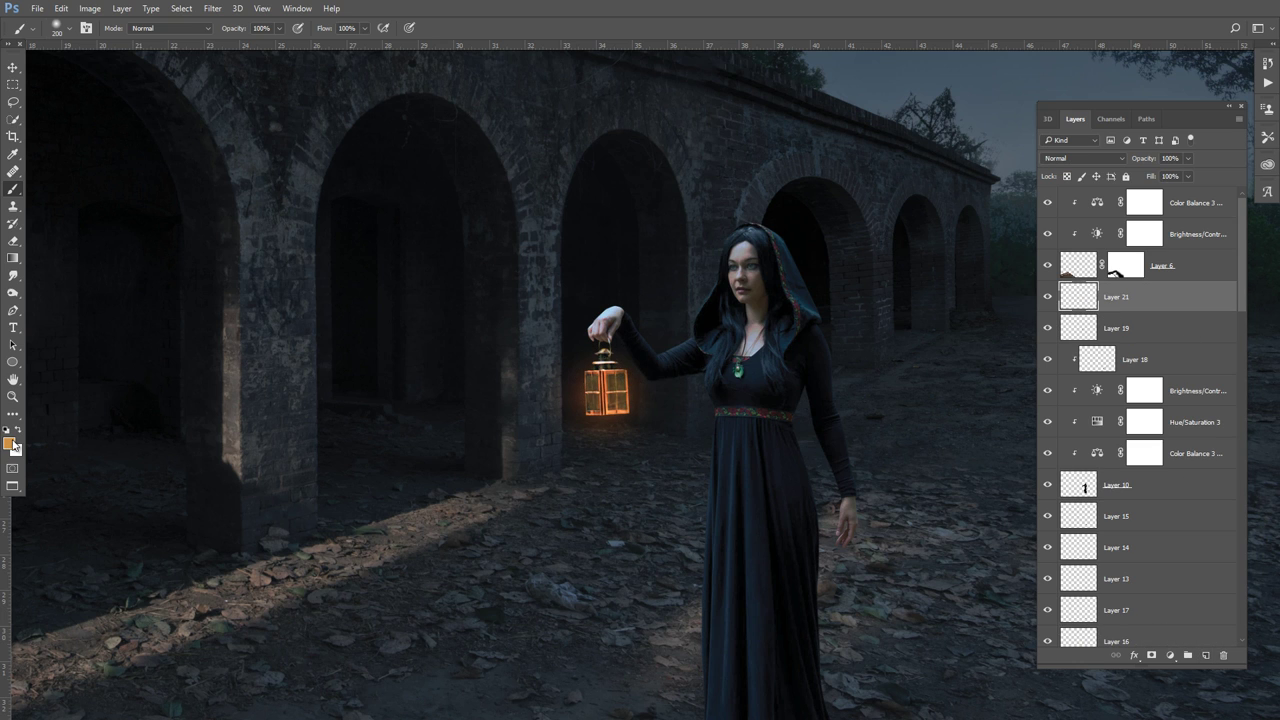
{"action": "left_click", "coordinate": [9, 442]}
{"action": "left_click", "coordinate": [1002, 311]}
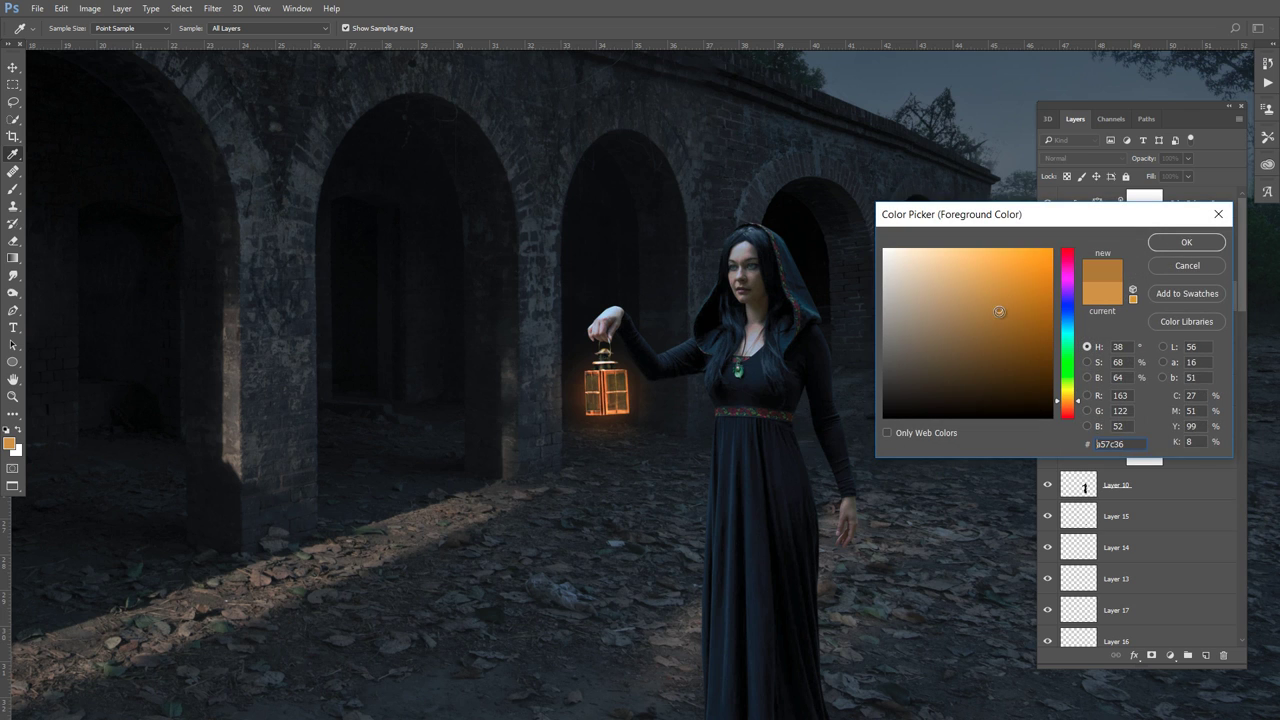
{"action": "left_click", "coordinate": [1062, 396]}
{"action": "left_click_drag", "start_coordinate": [1064, 402], "coordinate": [1064, 409]}
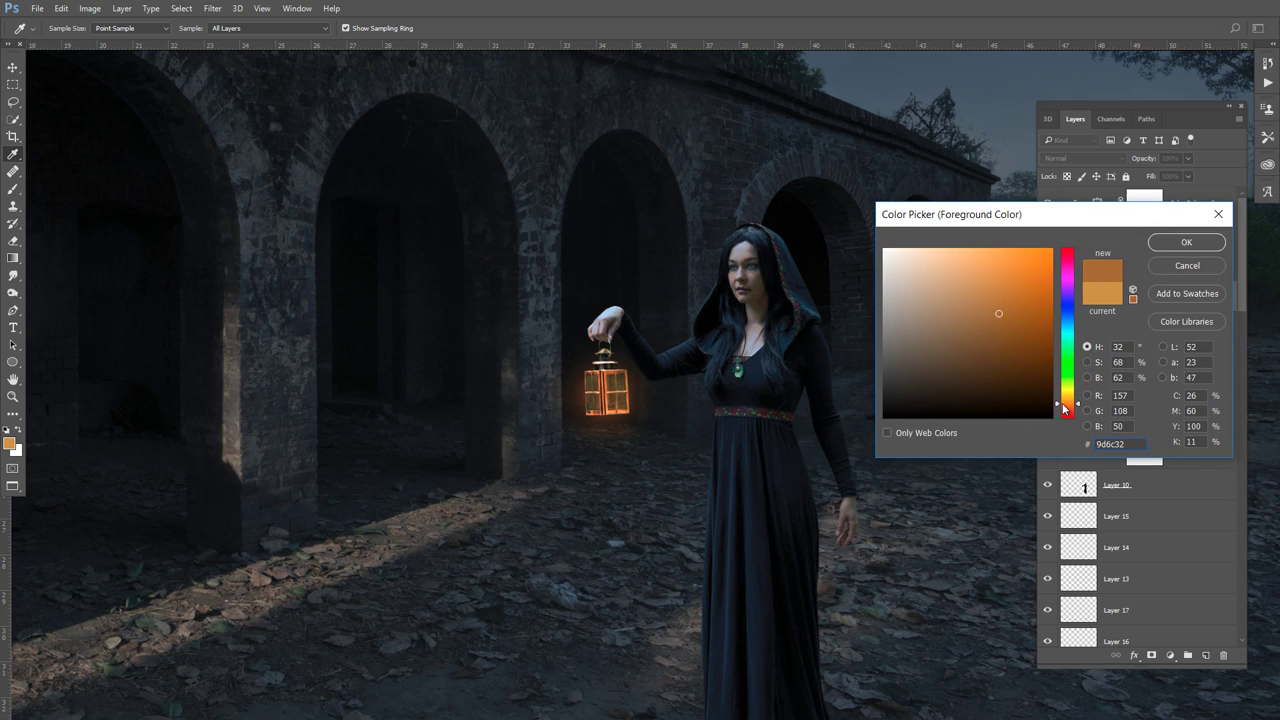
{"action": "left_click", "coordinate": [996, 340]}
{"action": "left_click", "coordinate": [1186, 243]}
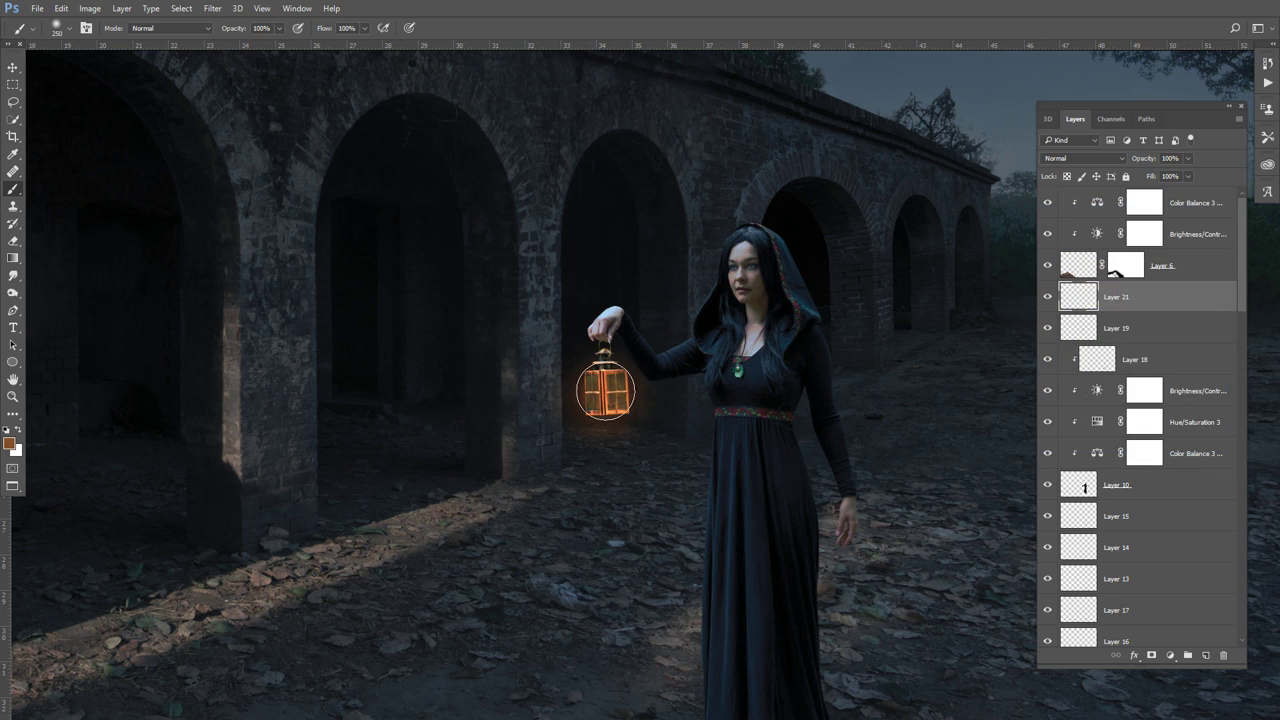
Paint the lantern with a 400 brush, set Color Dodge, and lower fill to 68%
{"action": "key", "text": "bracketright"}
{"action": "key", "text": "bracketright"}
{"action": "key", "text": "bracketright"}
{"action": "left_click", "coordinate": [605, 393]}
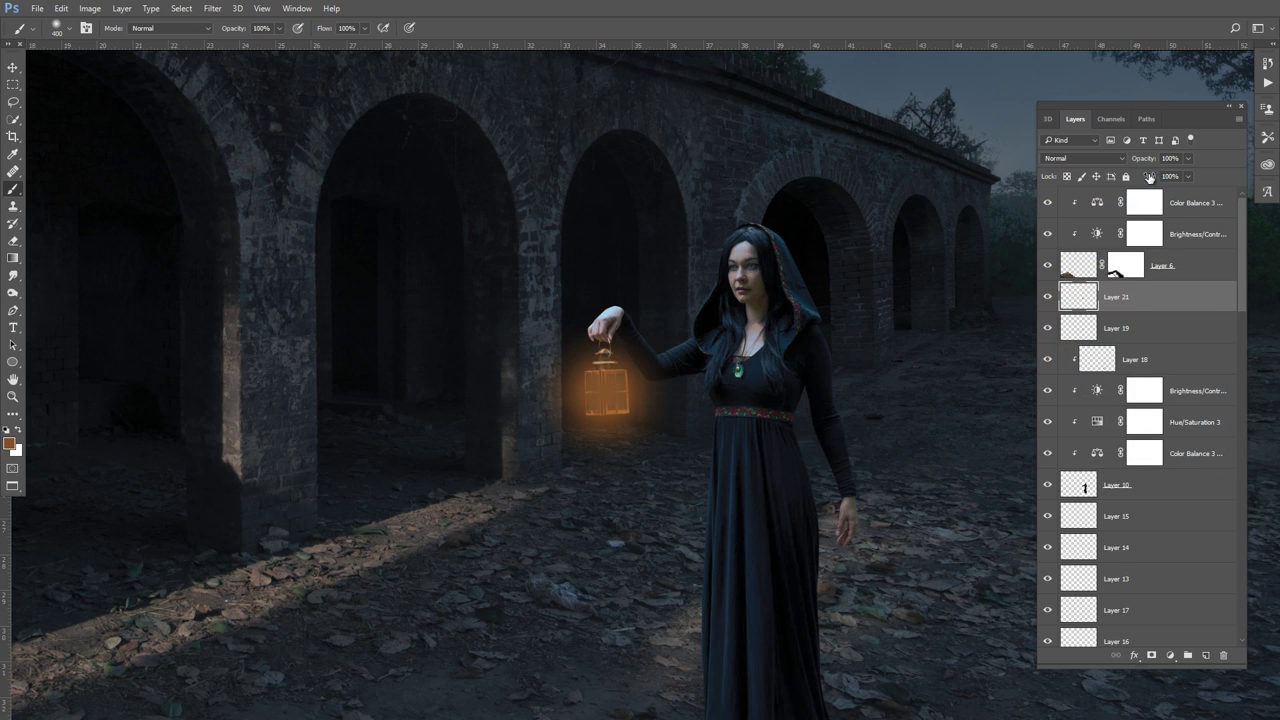
{"action": "left_click", "coordinate": [1084, 158]}
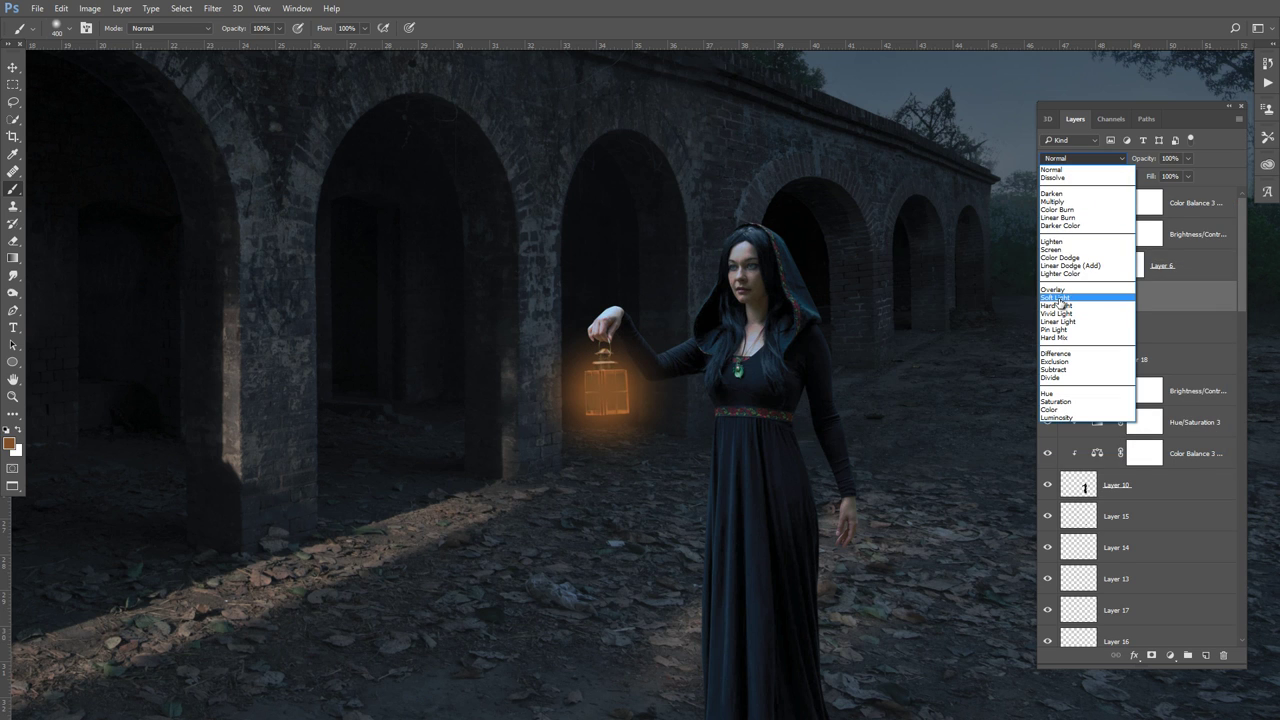
{"action": "left_click", "coordinate": [1056, 297]}
{"action": "left_click", "coordinate": [1092, 160]}
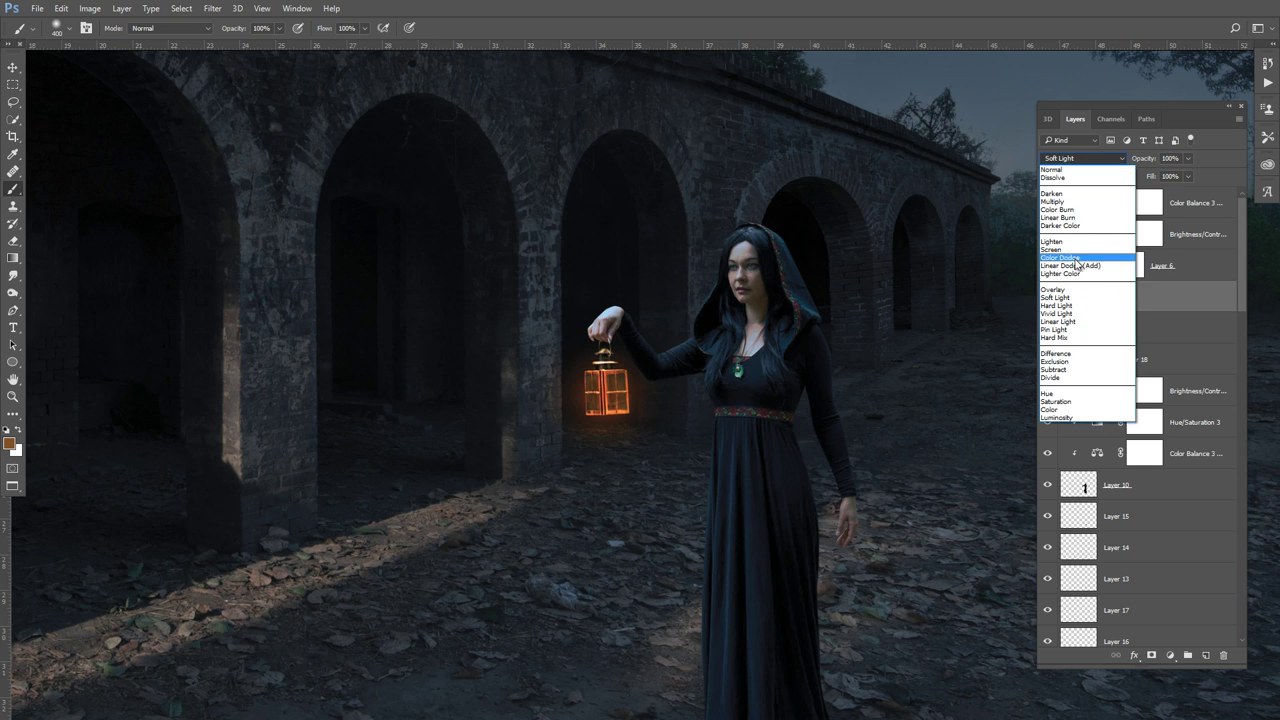
{"action": "left_click", "coordinate": [1075, 258]}
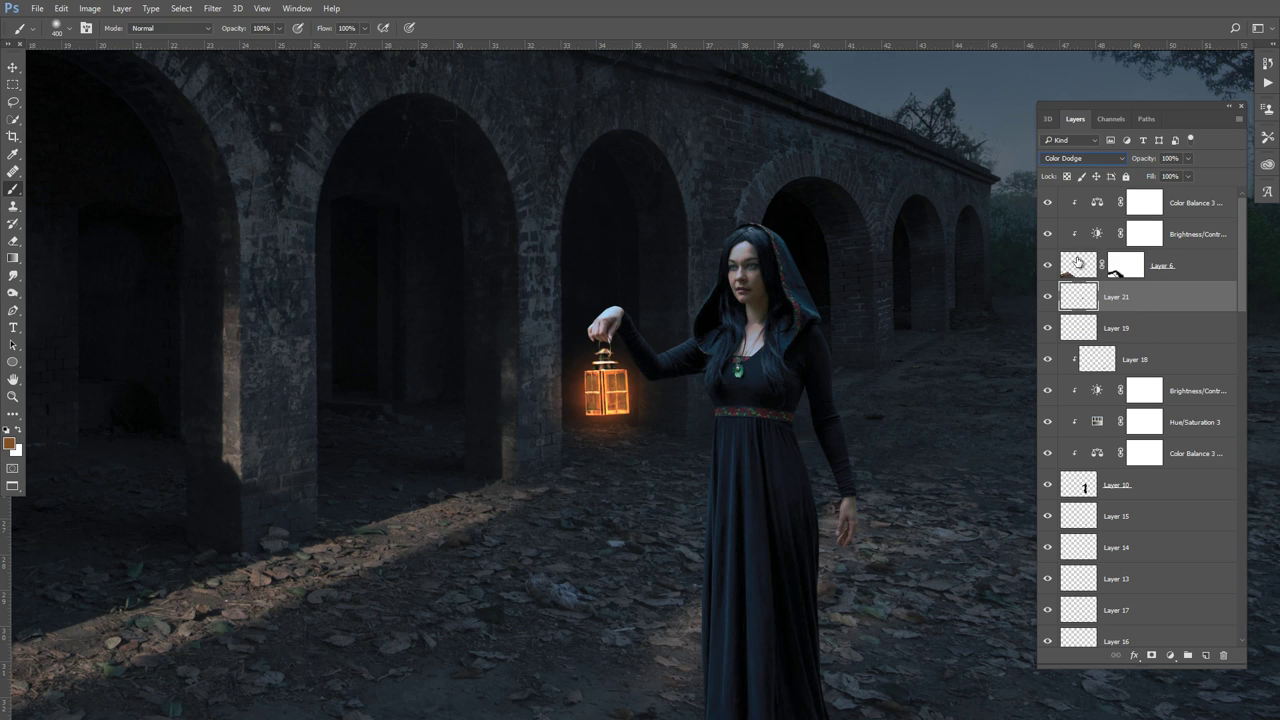
{"action": "left_click", "coordinate": [1188, 177]}
{"action": "mouse_move", "coordinate": [1190, 190]}
{"action": "left_mouse_down"}
{"action": "mouse_move", "coordinate": [1147, 196]}
{"action": "mouse_move", "coordinate": [1171, 197]}
{"action": "left_mouse_up"}
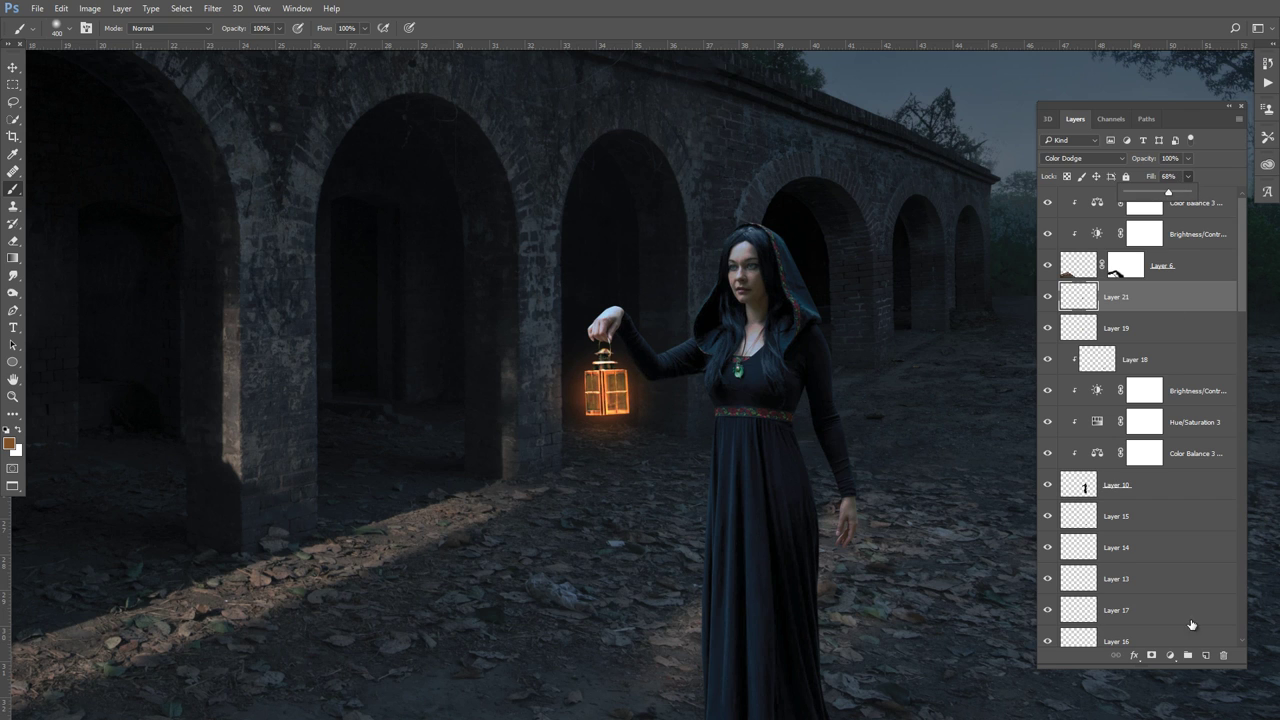
Paint a lighter orange glow on new Layer 22 and soften its fill
{"action": "left_click", "coordinate": [1206, 655]}
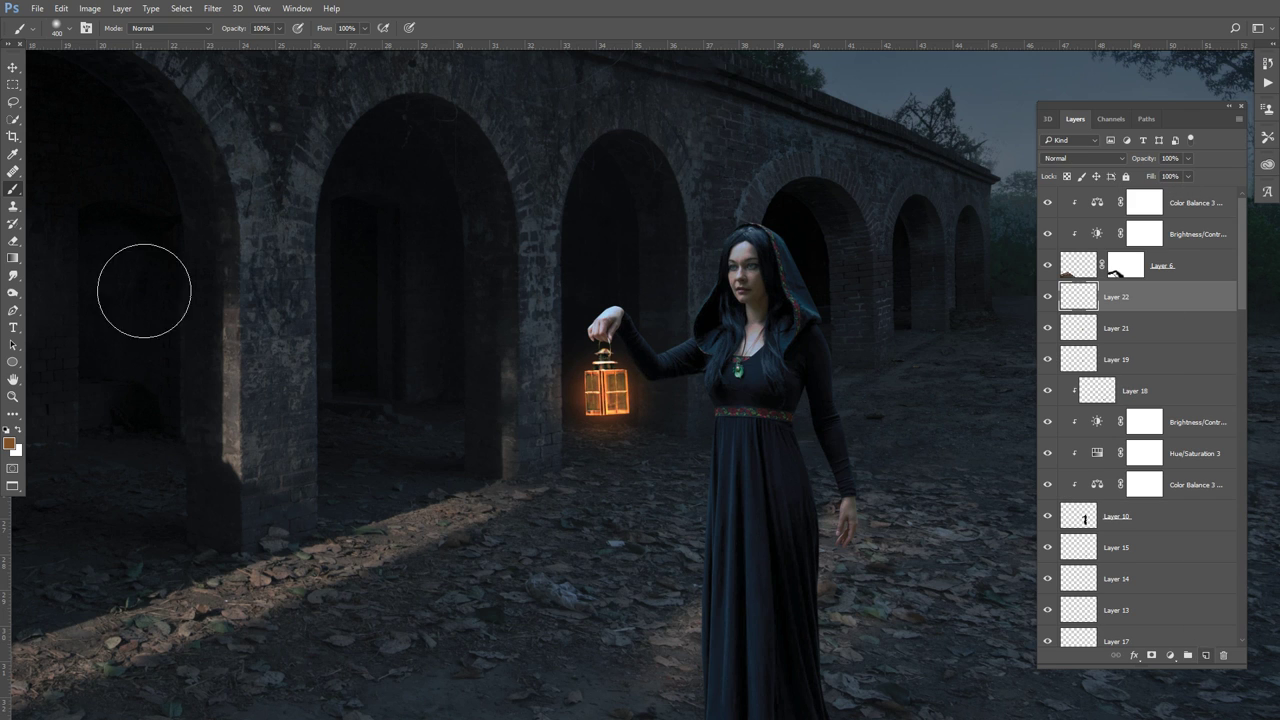
{"action": "left_click", "coordinate": [9, 443]}
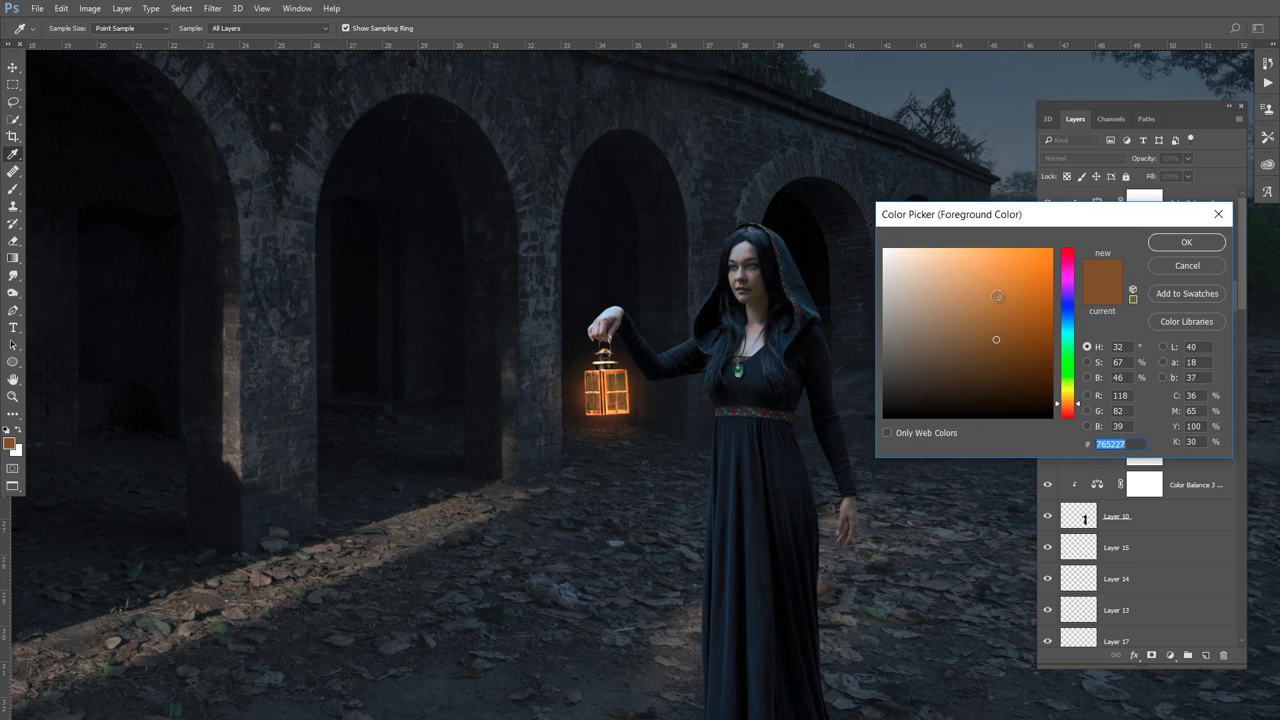
{"action": "left_click_drag", "start_coordinate": [997, 296], "coordinate": [987, 257]}
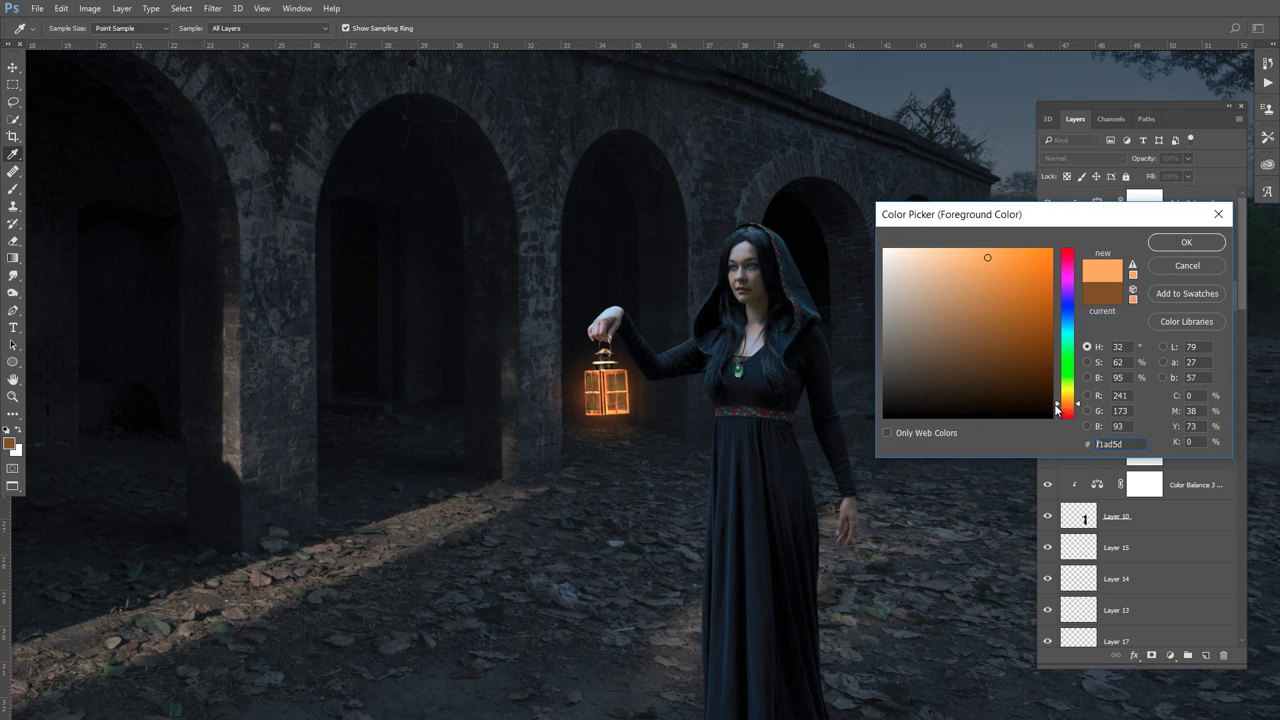
{"action": "left_click", "coordinate": [1186, 242]}
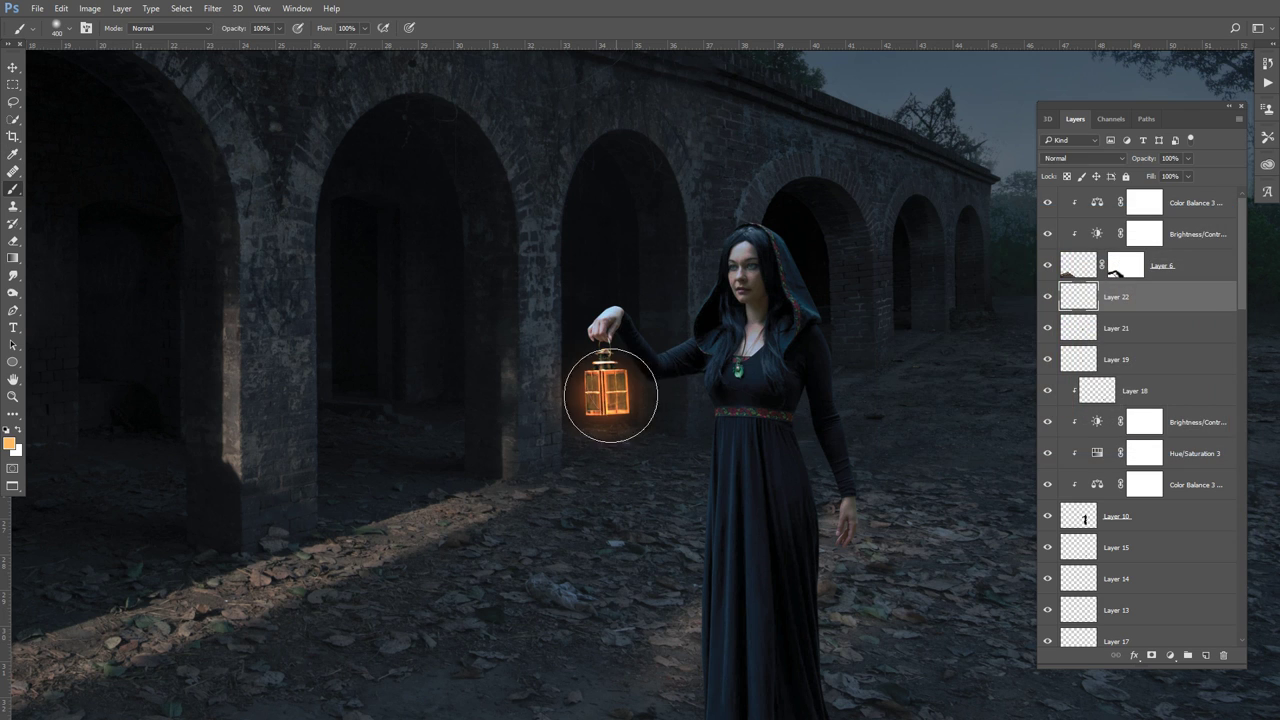
{"action": "key", "text": "bracketleft"}
{"action": "key", "text": "bracketleft"}
{"action": "key", "text": "bracketleft"}
{"action": "left_click", "coordinate": [607, 393]}
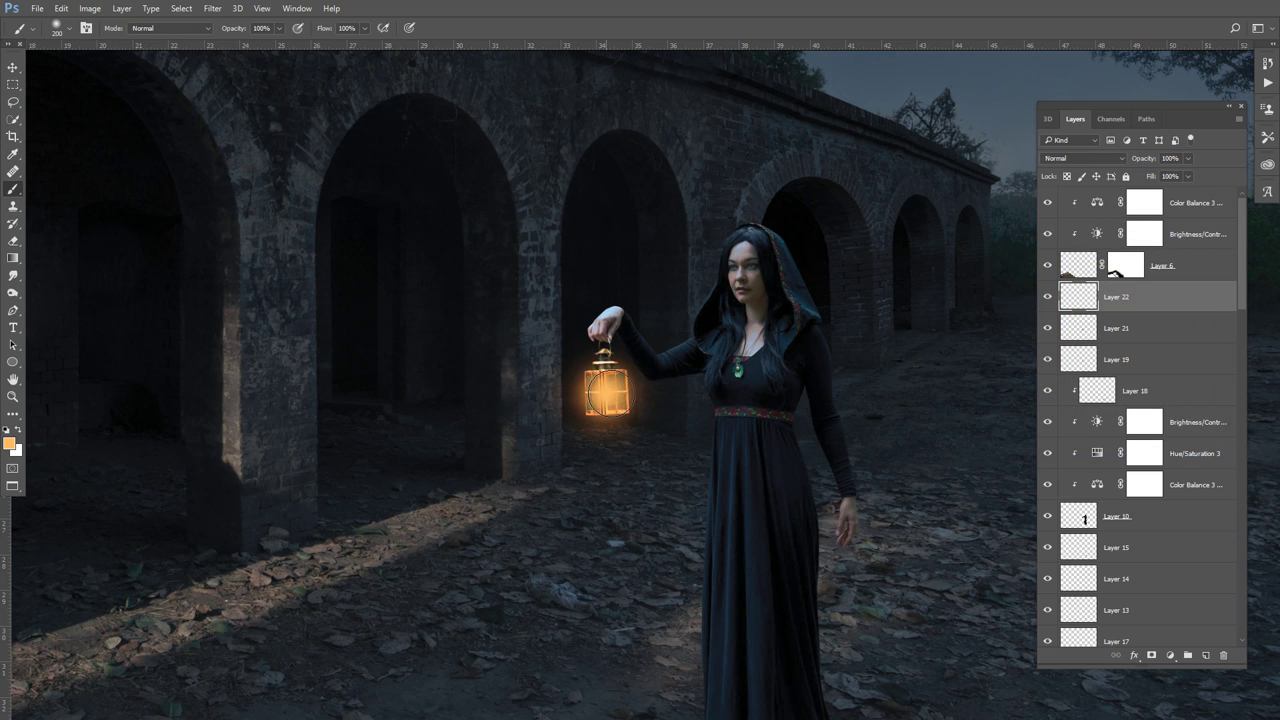
{"action": "left_click", "coordinate": [1186, 177]}
{"action": "left_click_drag", "start_coordinate": [1186, 192], "coordinate": [1172, 194]}
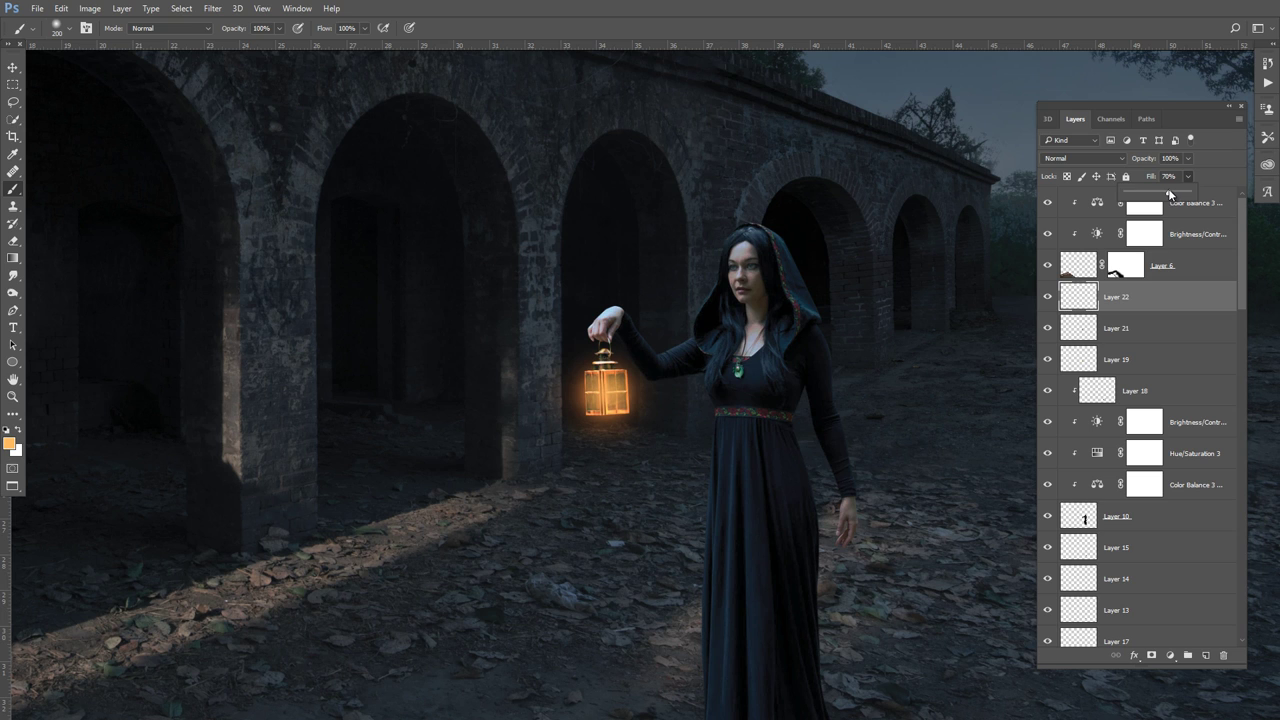
Paint a pale cream core in the lantern centre on new Layer 23
{"action": "left_click", "coordinate": [1207, 655]}
{"action": "left_click", "coordinate": [9, 443]}
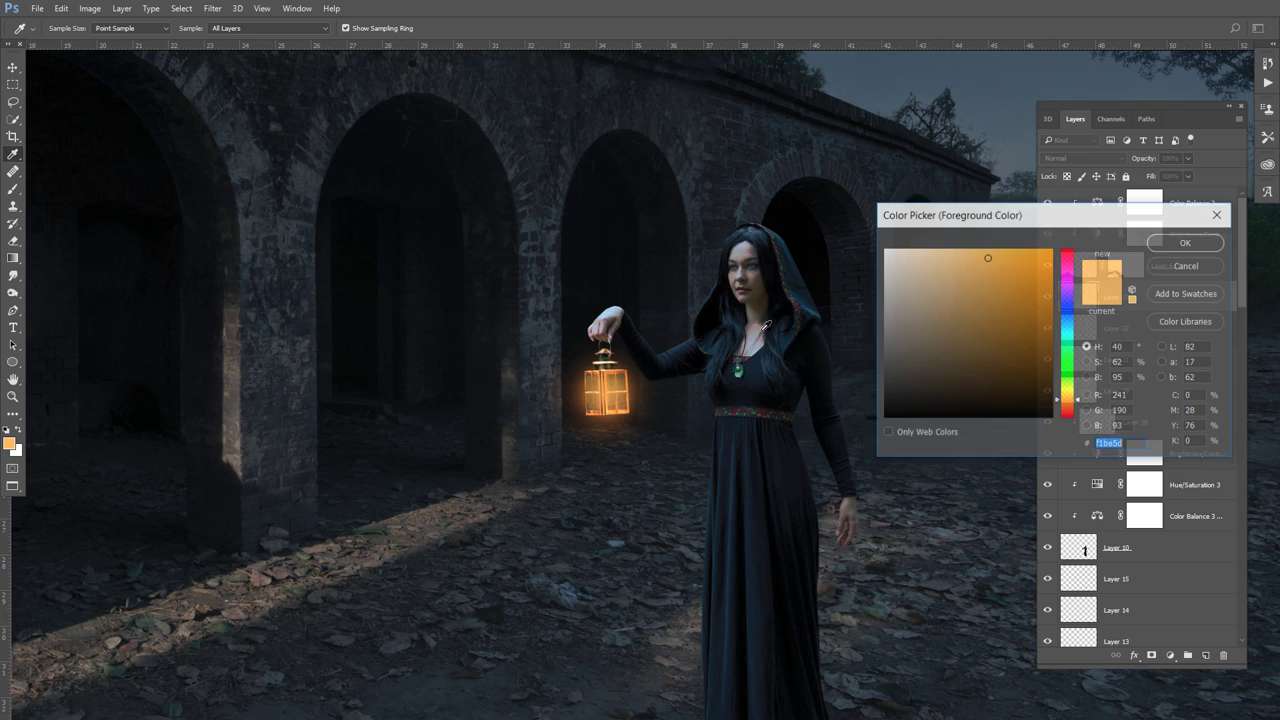
{"action": "left_click", "coordinate": [914, 255]}
{"action": "left_click", "coordinate": [1186, 242]}
{"action": "key", "text": "b"}
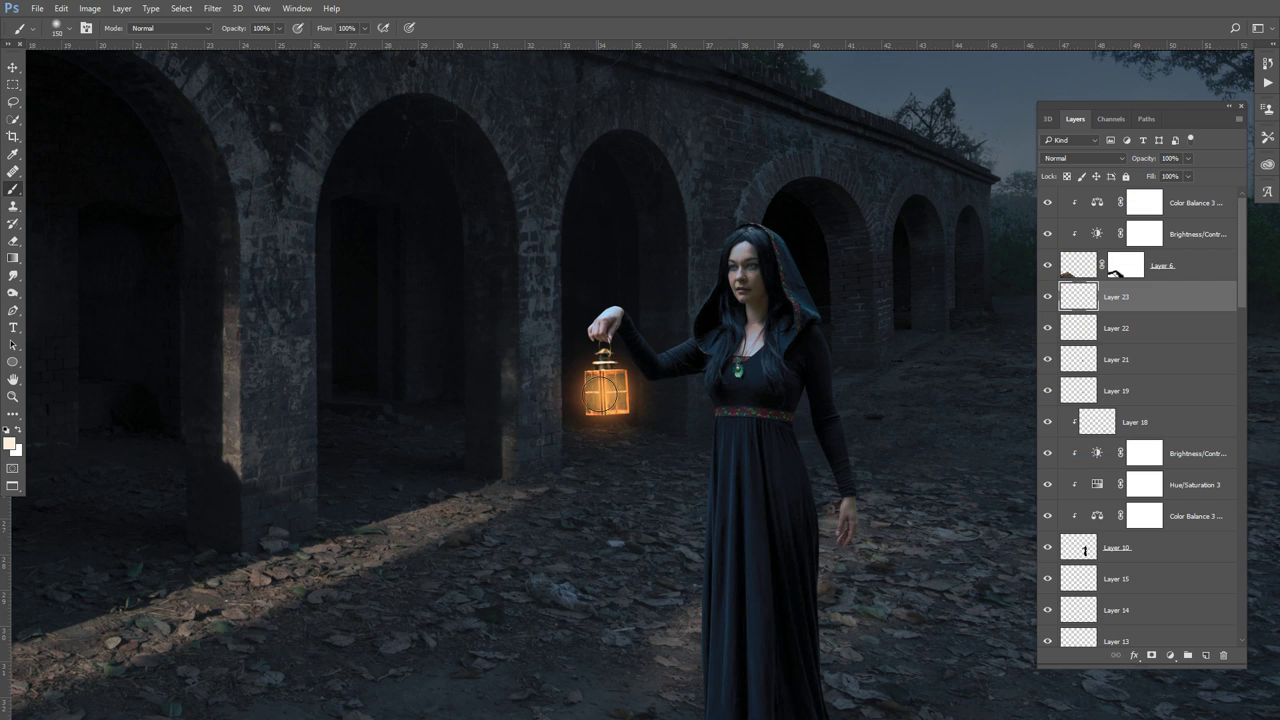
{"action": "key", "text": "bracketleft"}
{"action": "left_click", "coordinate": [606, 395]}
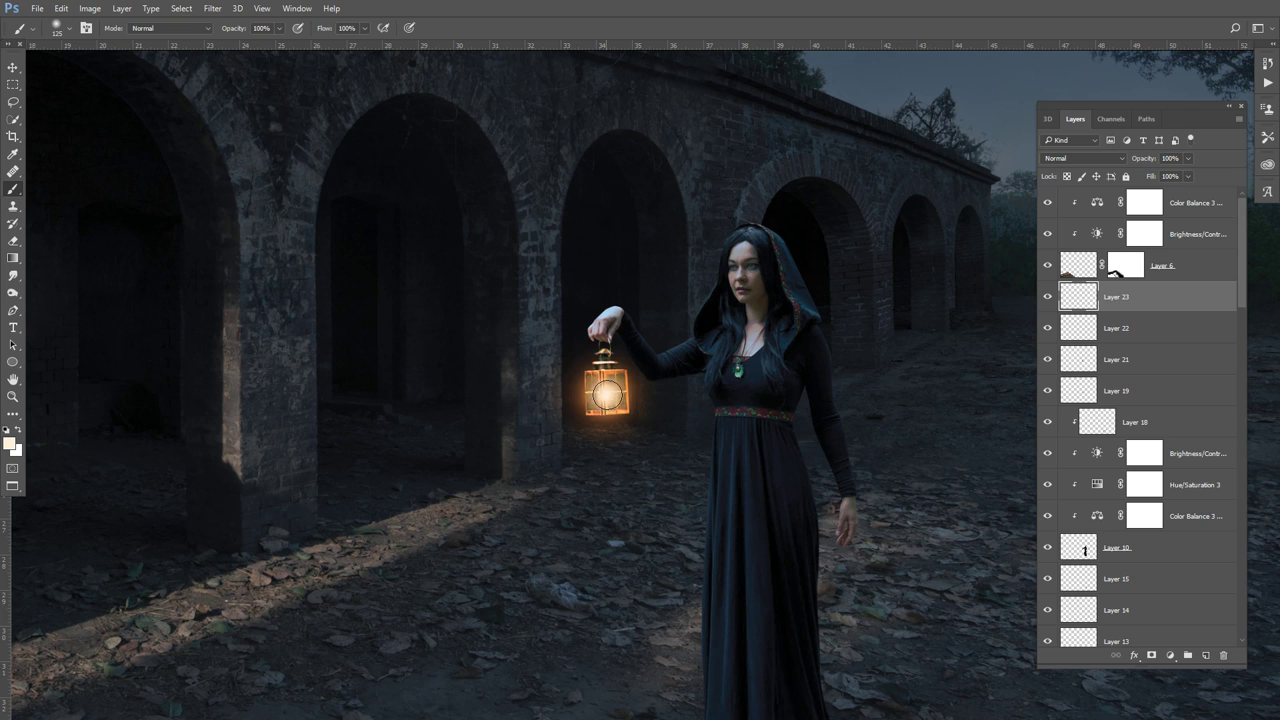
Set Layer 23 to Color Dodge at 28% fill and nudge it up-right
{"action": "left_click", "coordinate": [1097, 156]}
{"action": "left_click", "coordinate": [1080, 257]}
{"action": "left_click", "coordinate": [1189, 176]}
{"action": "left_click_drag", "start_coordinate": [1174, 191], "coordinate": [1145, 194]}
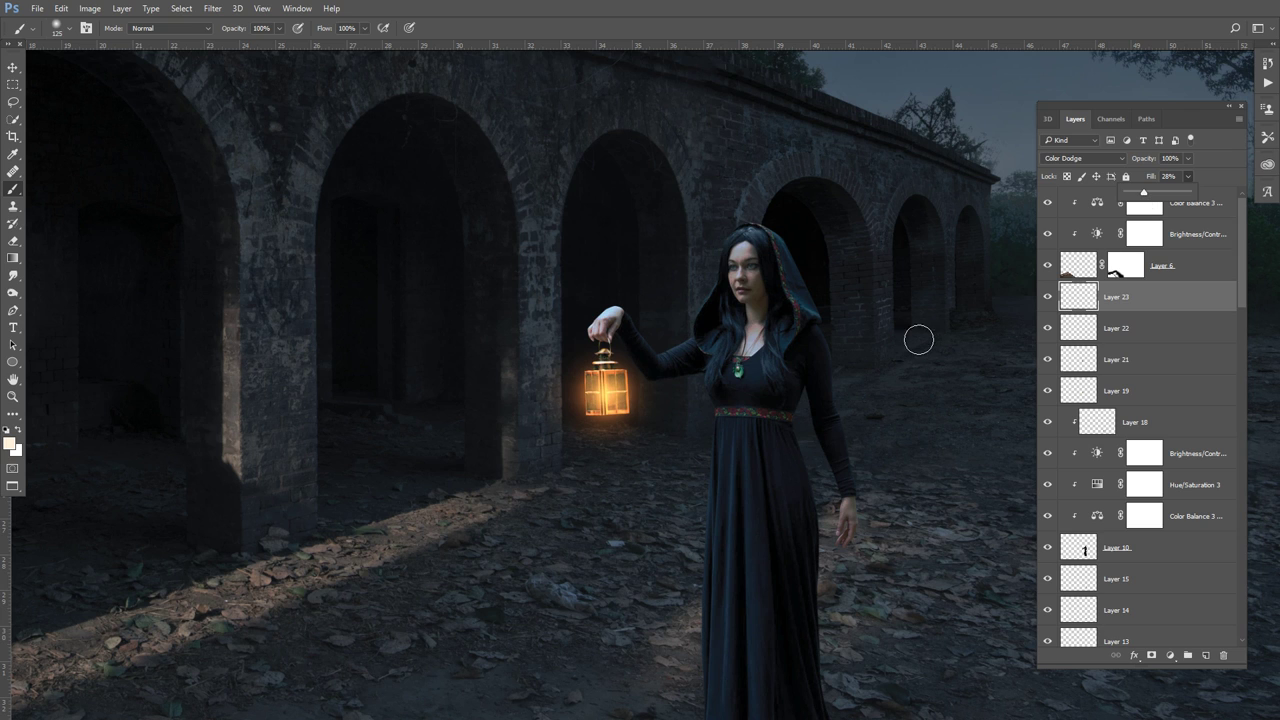
{"action": "key", "text": "ctrl+t"}
{"action": "left_click_drag", "start_coordinate": [621, 394], "coordinate": [645, 355]}
Paint a large #fdd78d light-orange glow over the lantern on new Layer 24
{"action": "key", "text": "Return"}
{"action": "key", "text": "b"}
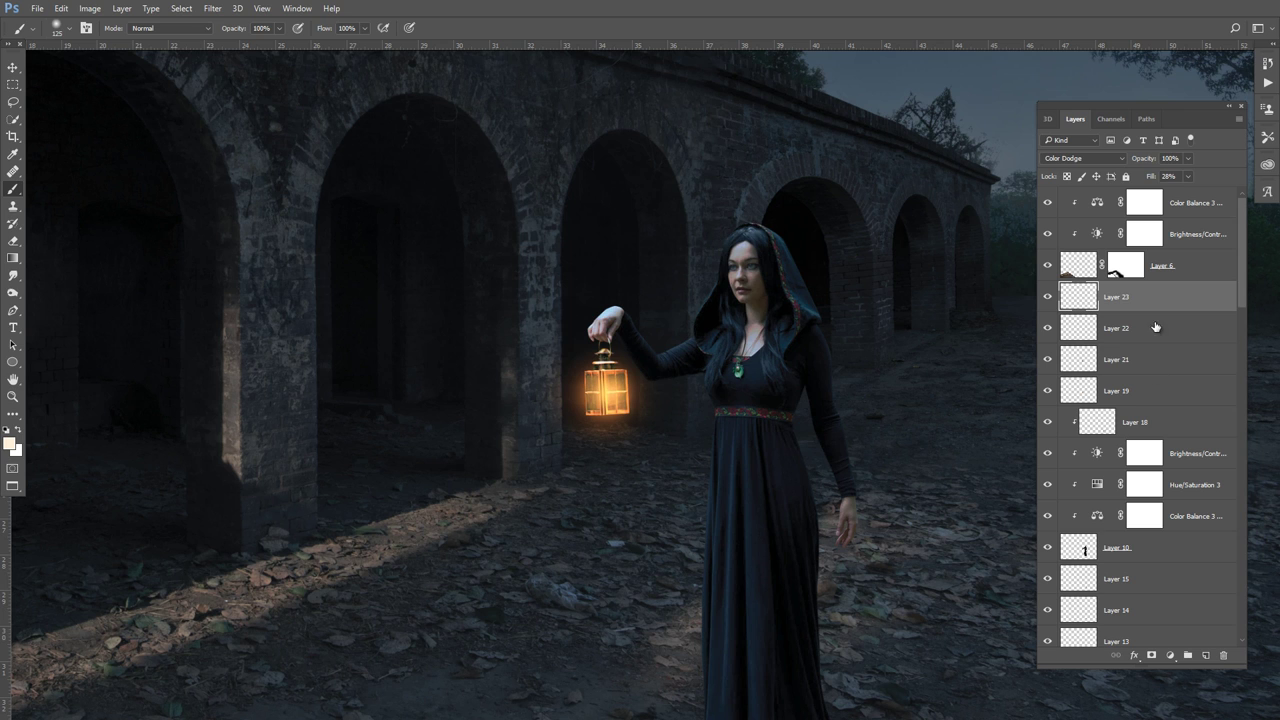
{"action": "left_click", "coordinate": [1205, 655]}
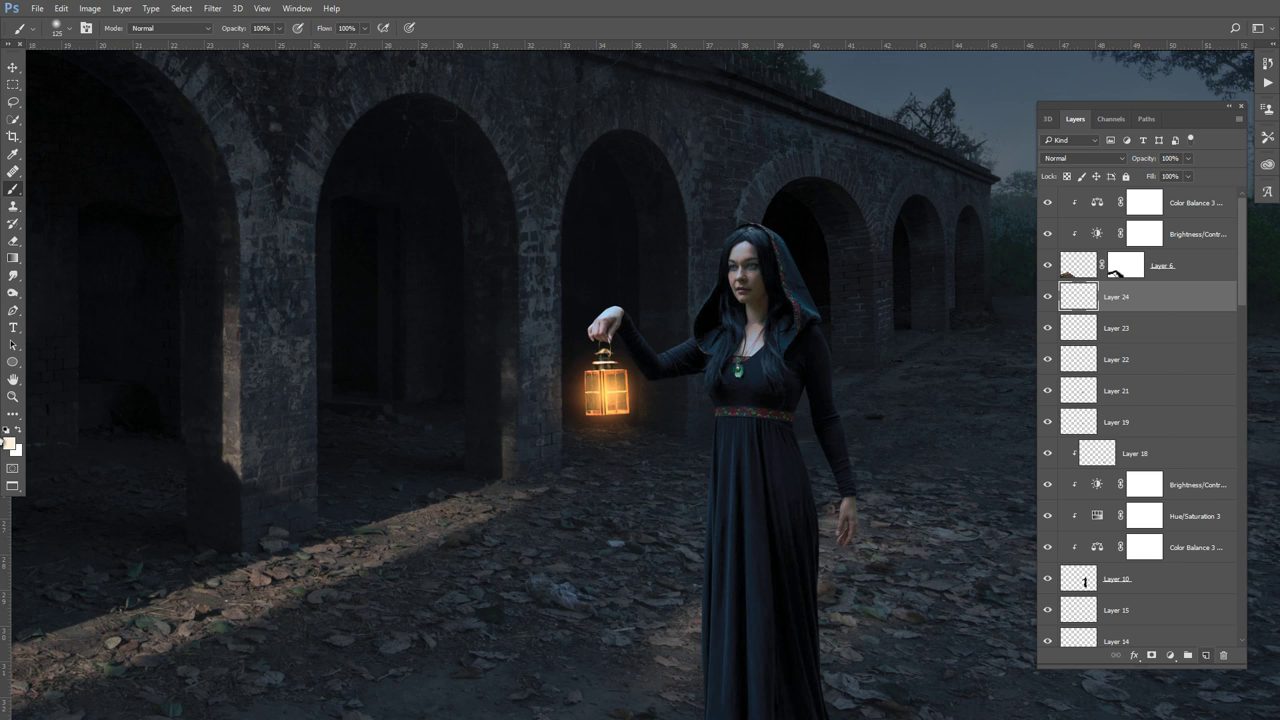
{"action": "left_click", "coordinate": [9, 443]}
{"action": "left_click", "coordinate": [958, 250]}
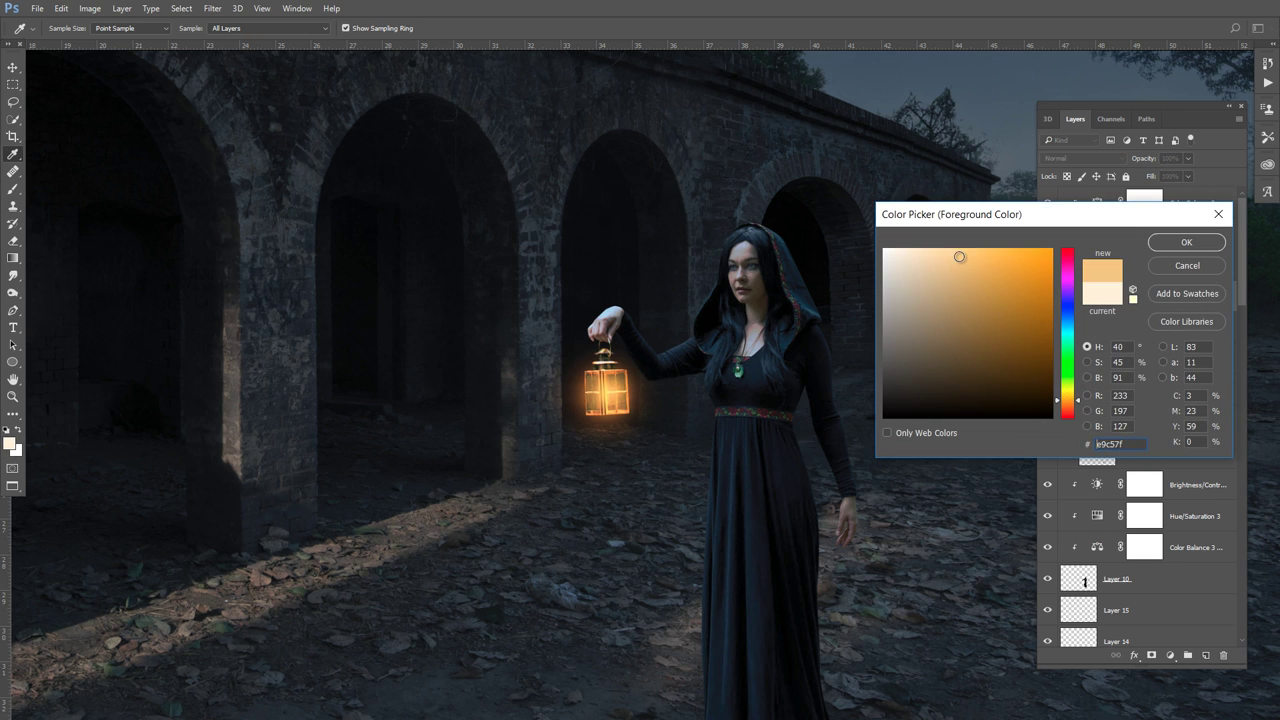
{"action": "left_click", "coordinate": [1156, 248]}
{"action": "key", "text": "b"}
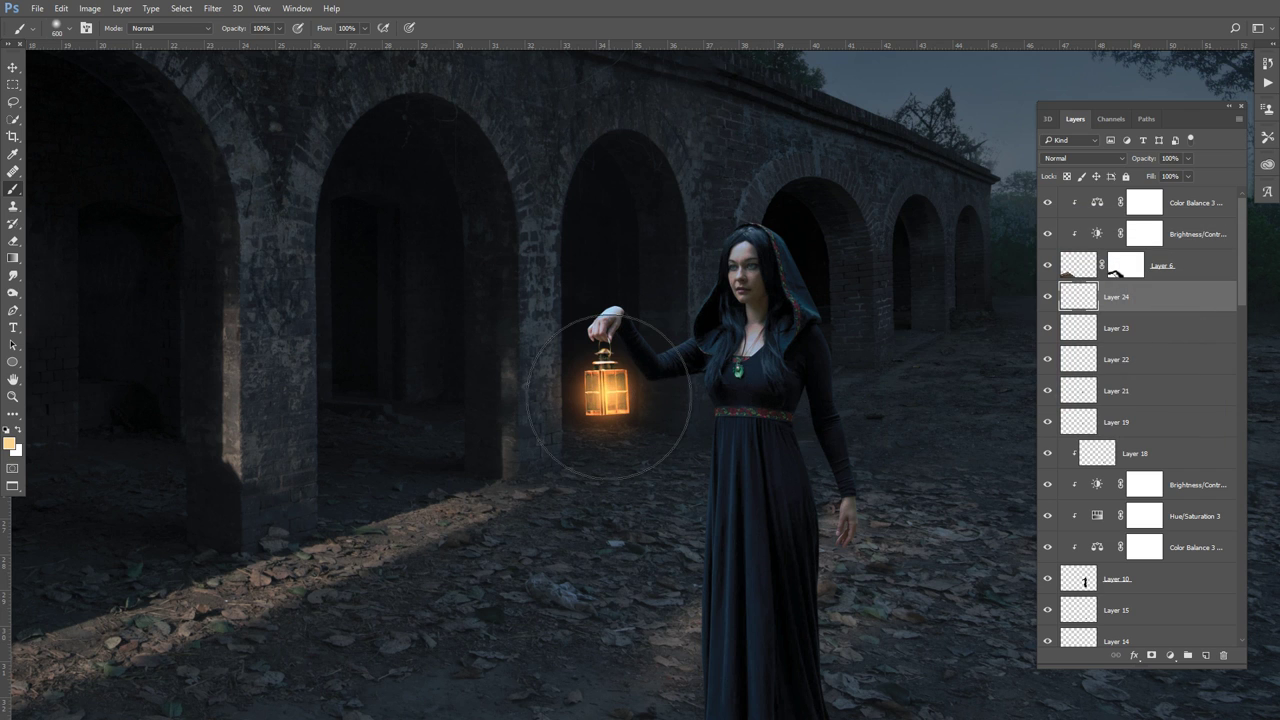
{"action": "left_click", "coordinate": [607, 395]}
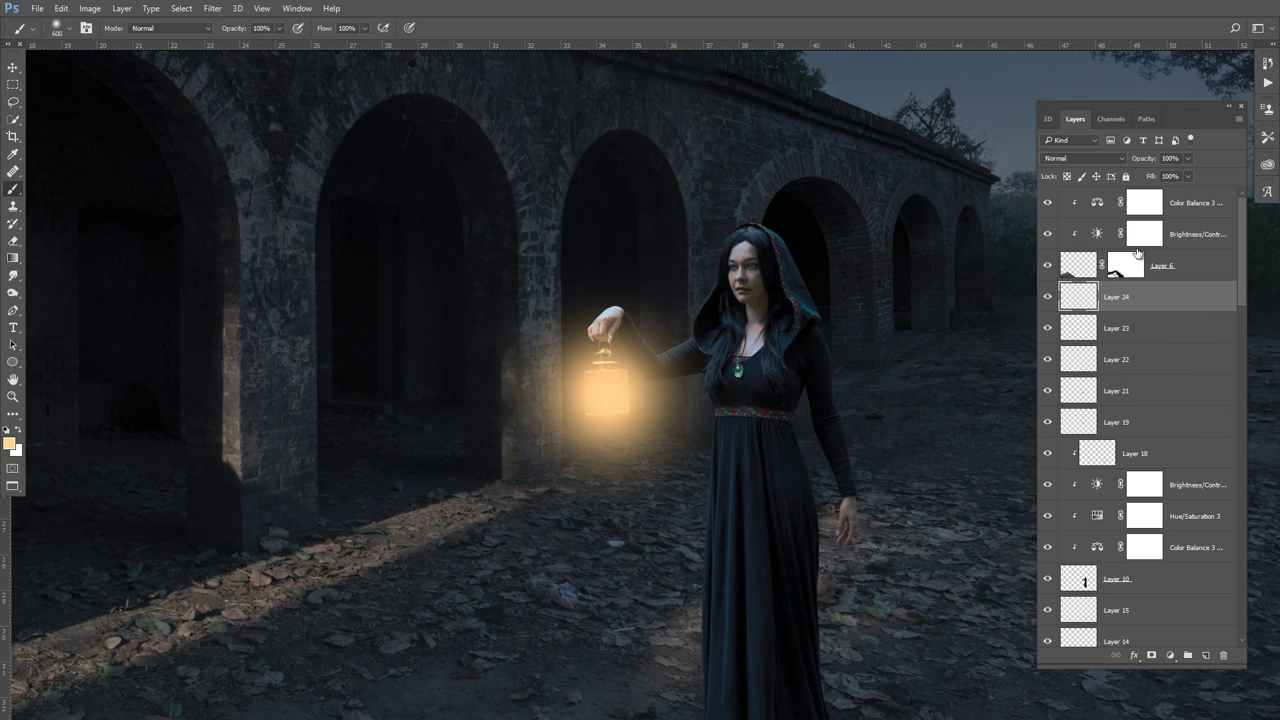
Blend the Layer 24 halo as Screen at 20% fill
{"action": "left_click", "coordinate": [1188, 176]}
{"action": "left_click_drag", "start_coordinate": [1188, 191], "coordinate": [1151, 193]}
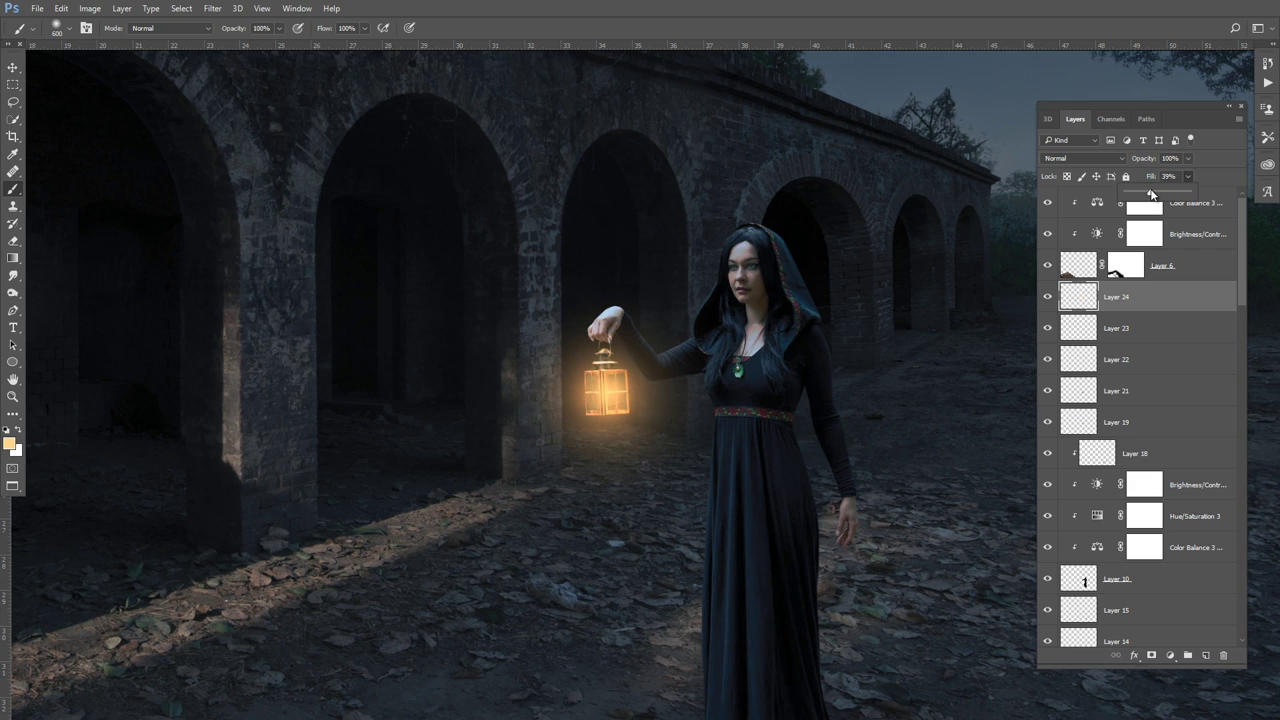
{"action": "left_click", "coordinate": [1094, 160]}
{"action": "left_click", "coordinate": [1079, 259]}
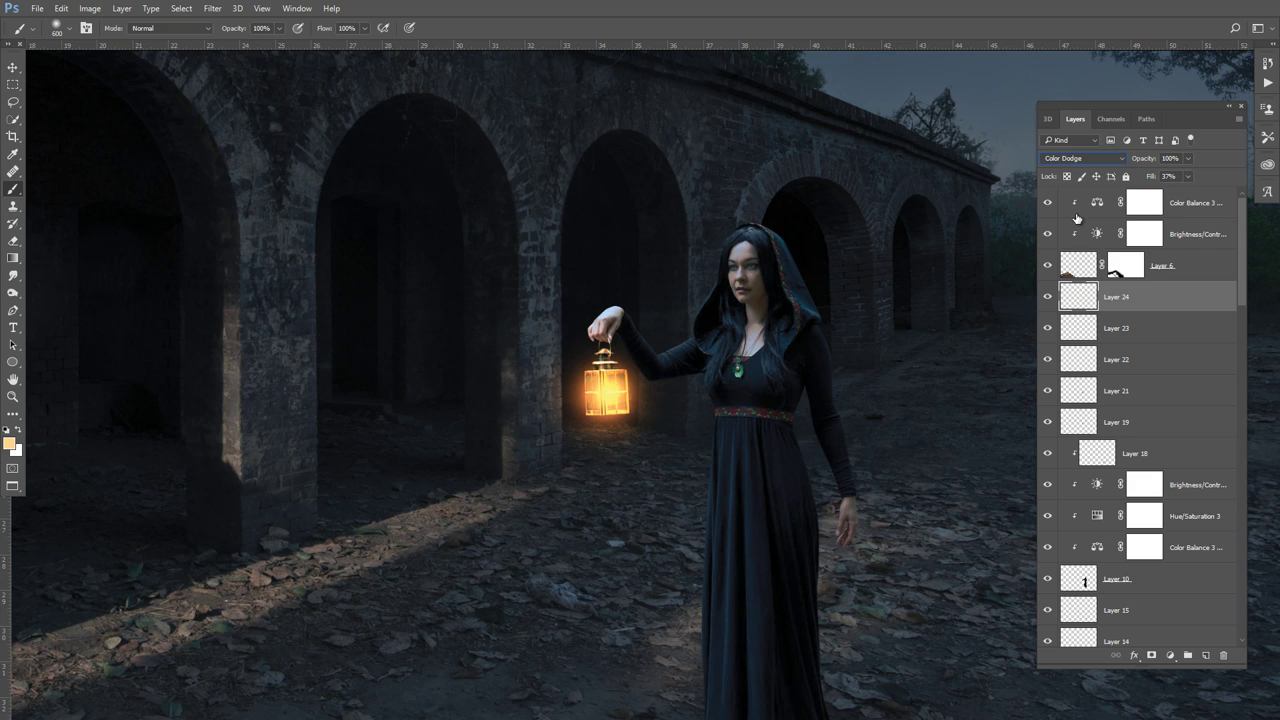
{"action": "left_click", "coordinate": [1082, 160]}
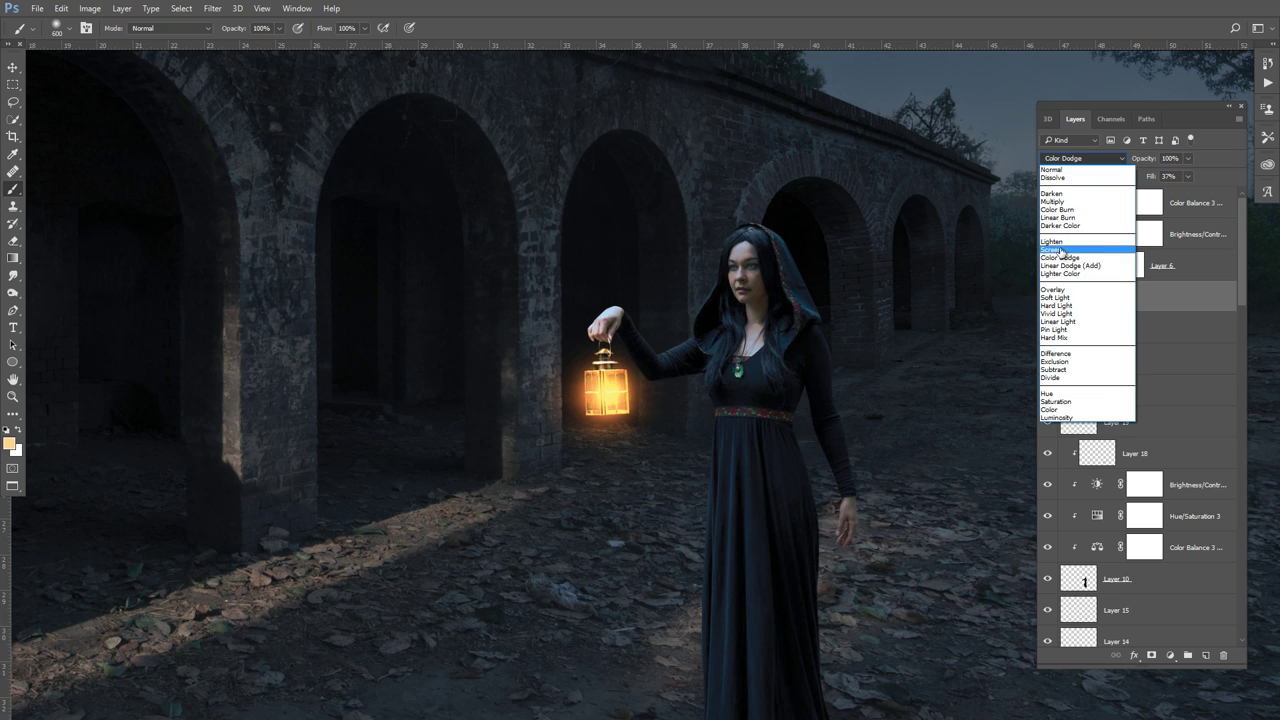
{"action": "left_click", "coordinate": [1061, 250]}
{"action": "left_click", "coordinate": [1187, 177]}
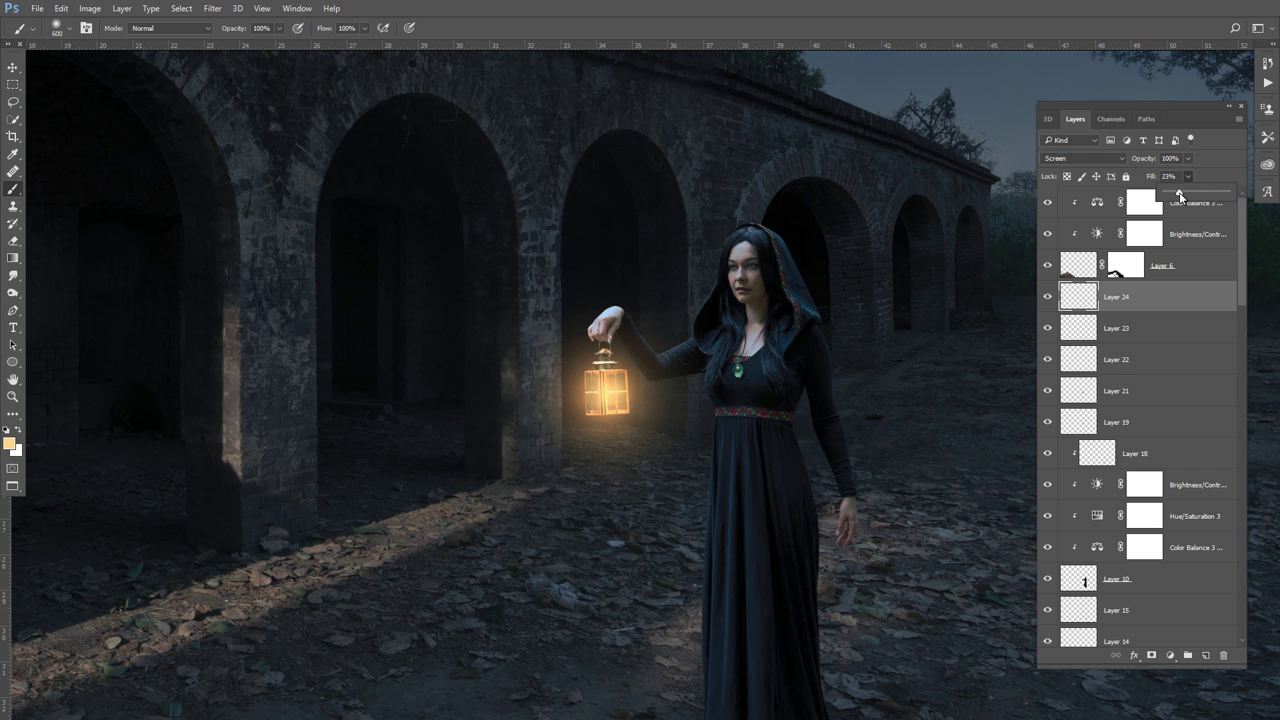
{"action": "left_click_drag", "start_coordinate": [1184, 194], "coordinate": [1178, 196]}
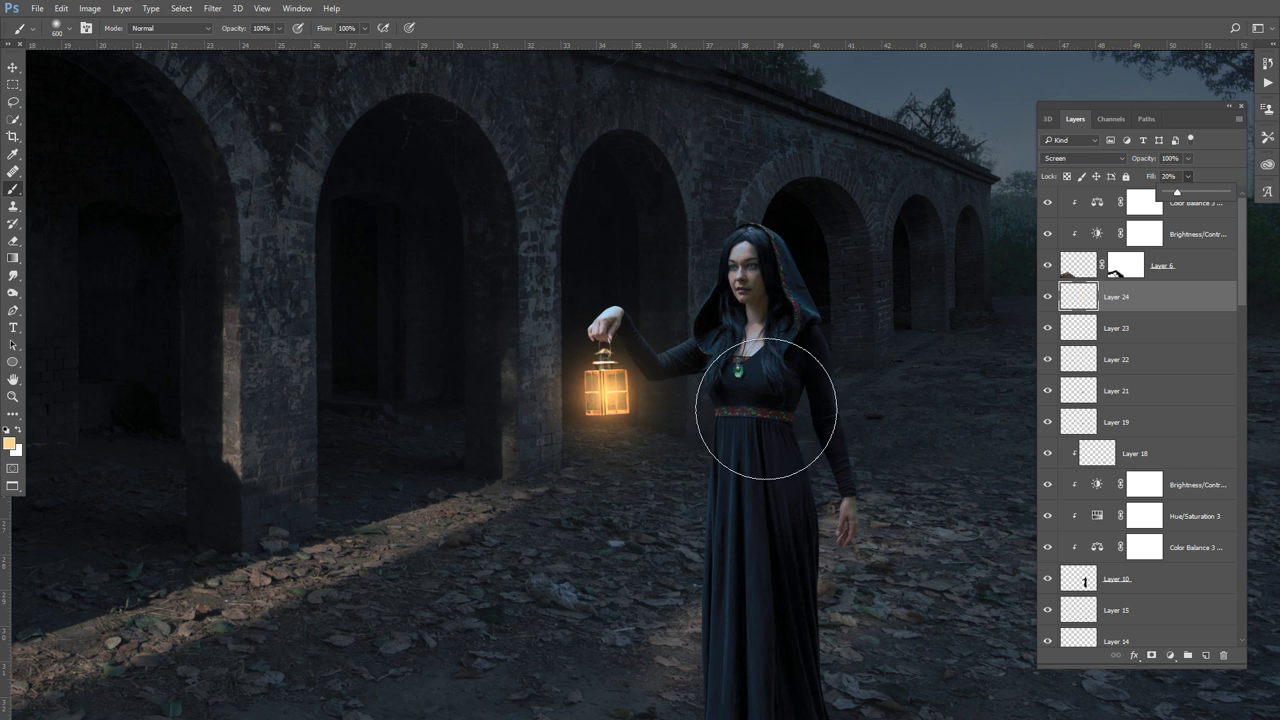
Scroll the Layers panel and select Layer 20
{"action": "scroll", "coordinate": [540, 395], "scroll_direction": "down", "scroll_amount": 2}
{"action": "scroll", "coordinate": [551, 383], "scroll_direction": "down", "scroll_amount": 2}
{"action": "scroll", "coordinate": [551, 383], "scroll_direction": "down", "scroll_amount": 1}
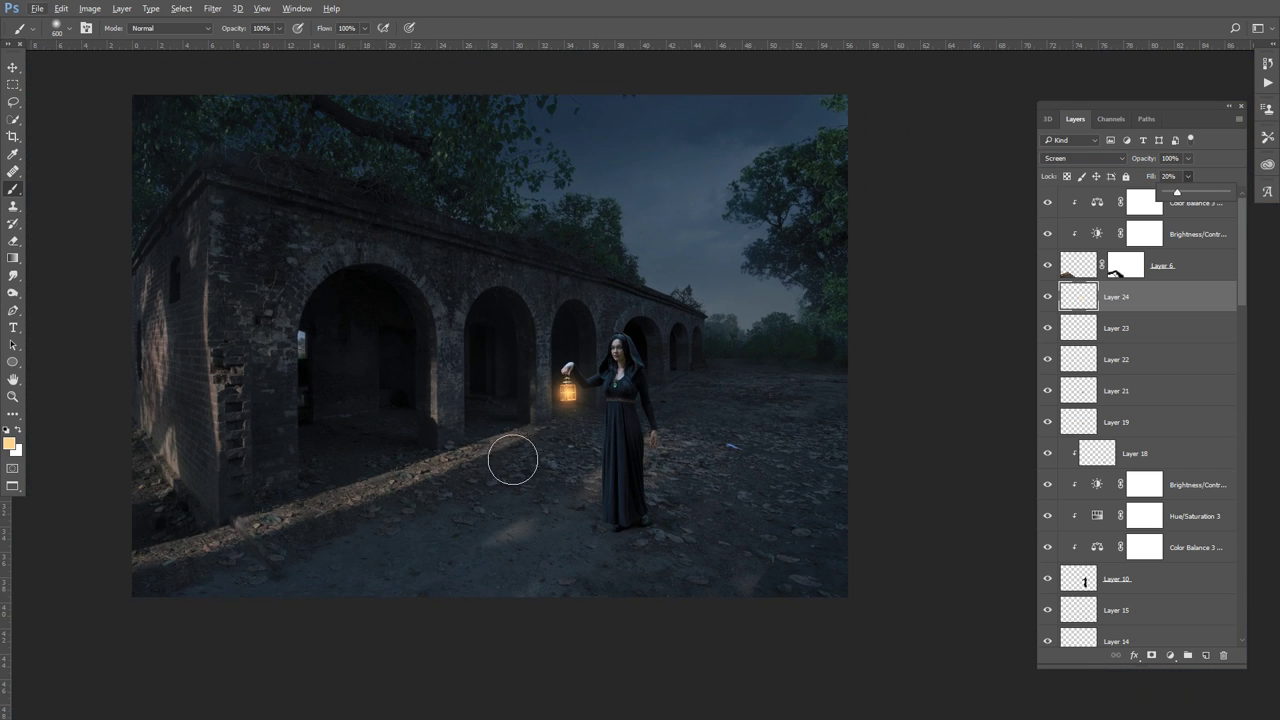
{"action": "scroll", "coordinate": [619, 395], "scroll_direction": "up", "scroll_amount": 2}
{"action": "scroll", "coordinate": [619, 395], "scroll_direction": "up", "scroll_amount": 1}
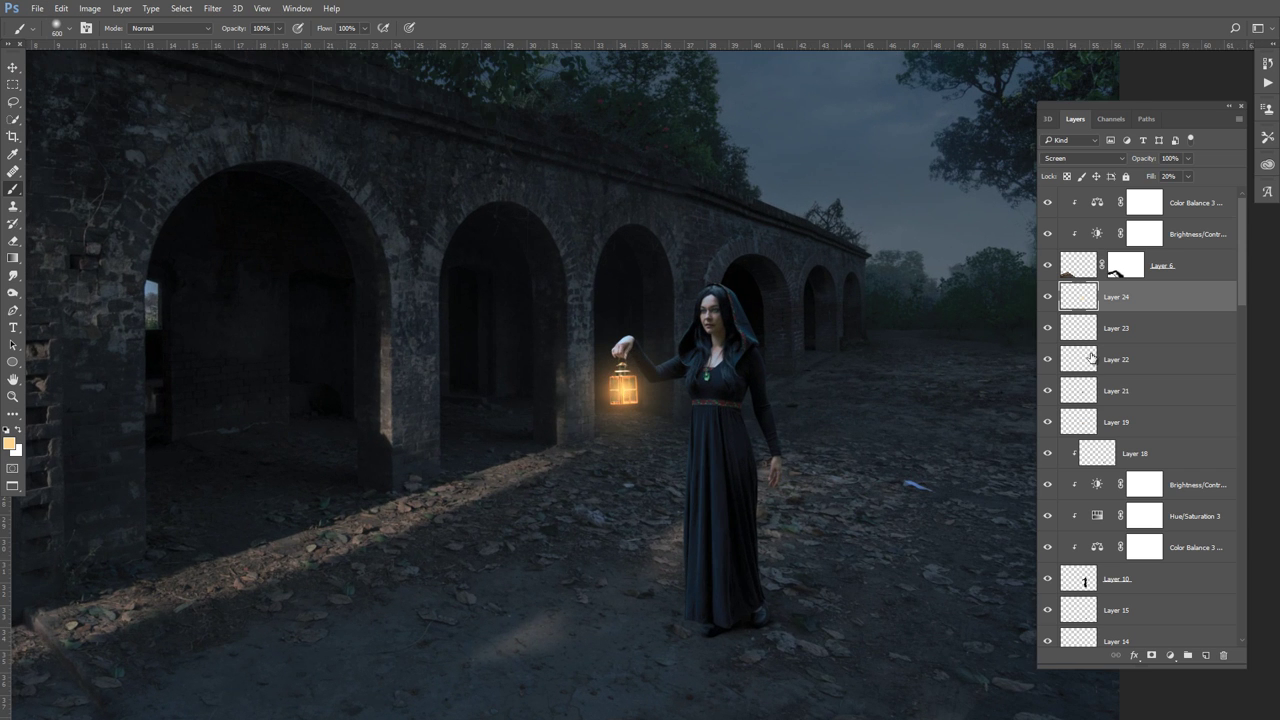
{"action": "scroll", "coordinate": [1192, 440], "scroll_direction": "down", "scroll_amount": 5}
{"action": "scroll", "coordinate": [1192, 440], "scroll_direction": "down", "scroll_amount": 3}
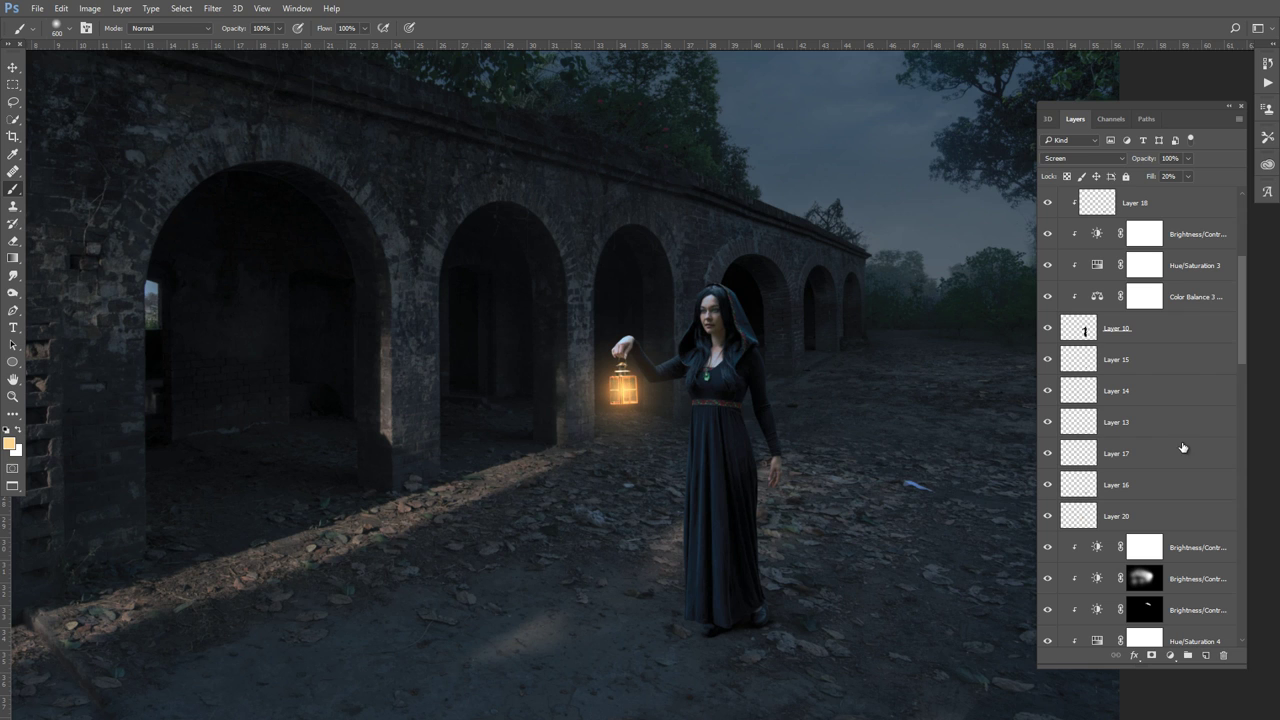
{"action": "left_click", "coordinate": [1155, 515]}
Paint a darker brown-orange glow around the lantern on new Layer 25
{"action": "left_click", "coordinate": [1205, 655]}
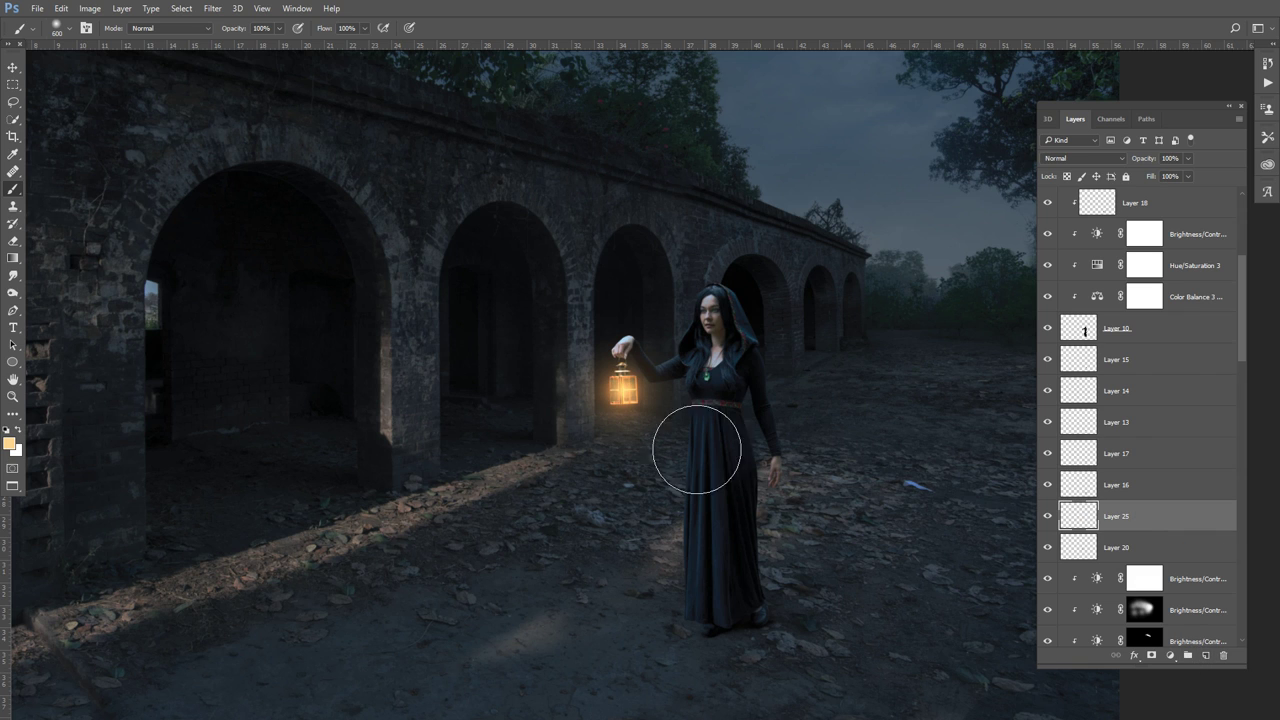
{"action": "left_click", "coordinate": [613, 394]}
{"action": "key", "text": "ctrl+z"}
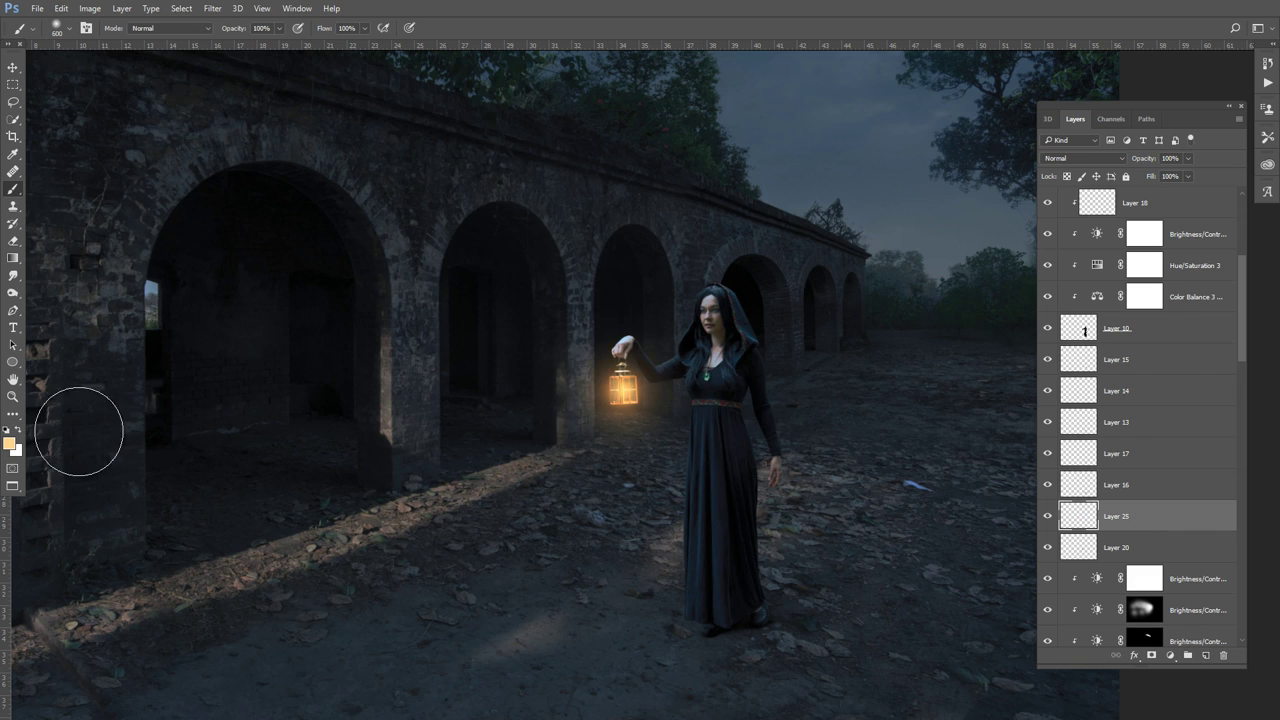
{"action": "left_click", "coordinate": [9, 444]}
{"action": "left_click_drag", "start_coordinate": [953, 402], "coordinate": [1002, 364]}
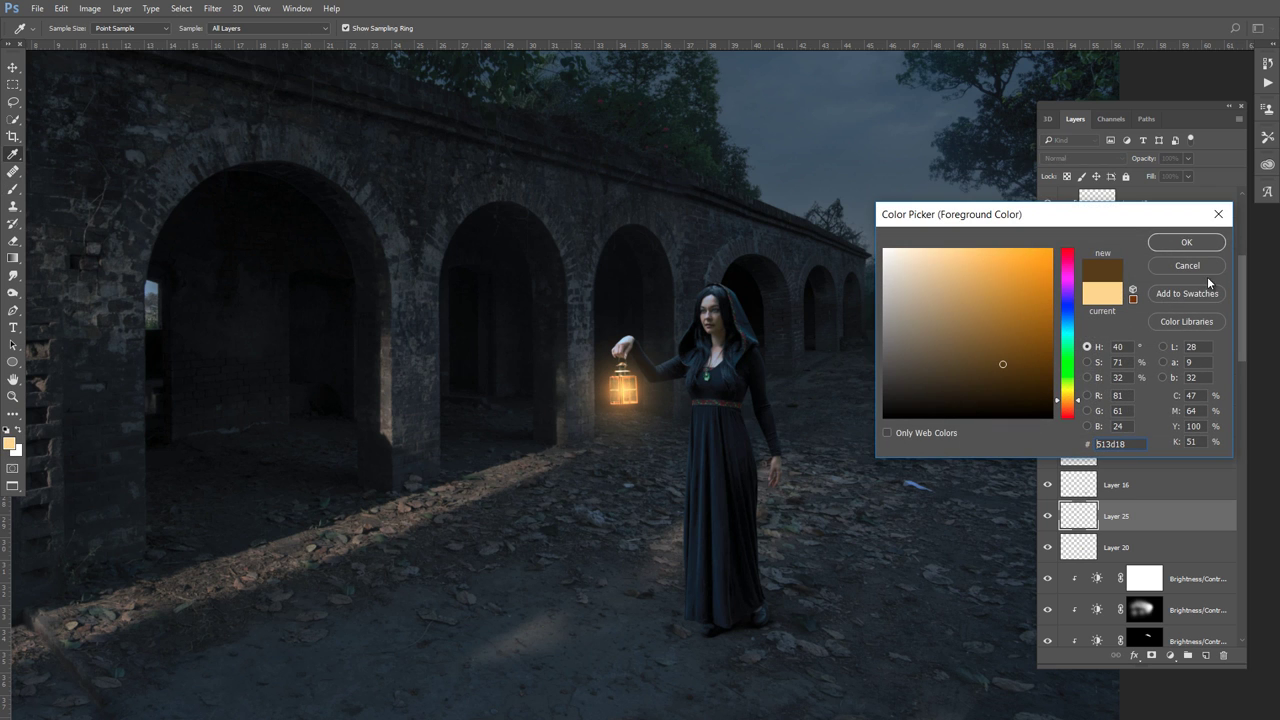
{"action": "left_click", "coordinate": [1186, 242]}
{"action": "key", "text": "b"}
{"action": "left_click", "coordinate": [622, 388]}
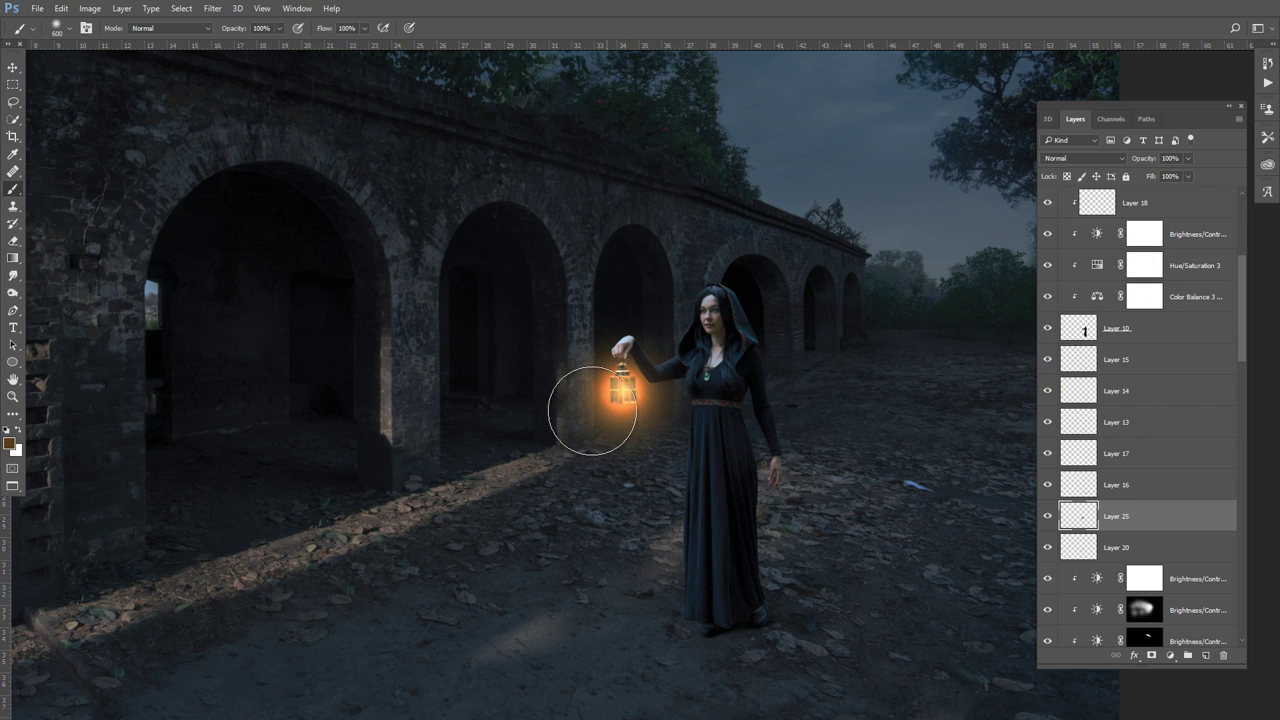
Fade Layer 25's fill down and toggle its visibility to compare the glow
{"action": "left_click", "coordinate": [1188, 176]}
{"action": "left_click_drag", "start_coordinate": [1185, 193], "coordinate": [1129, 203]}
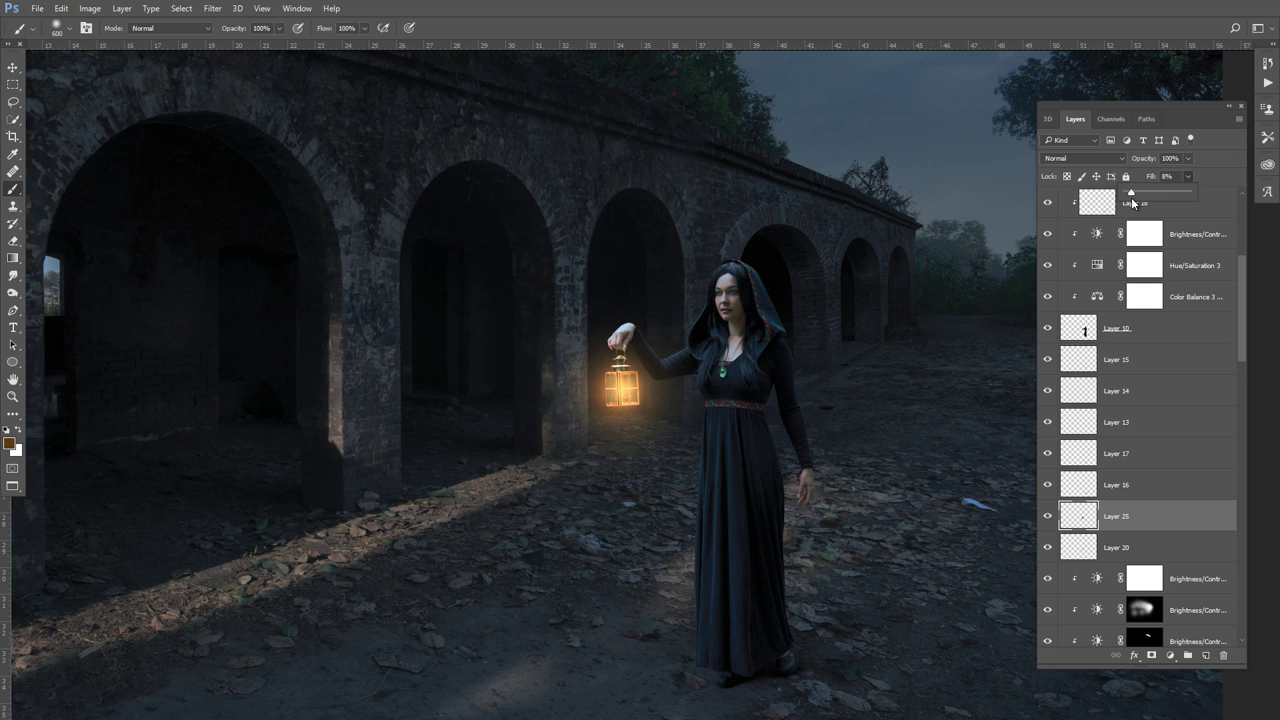
{"action": "mouse_move", "coordinate": [1123, 203]}
{"action": "left_mouse_down"}
{"action": "mouse_move", "coordinate": [1145, 199]}
{"action": "mouse_move", "coordinate": [1124, 201]}
{"action": "left_mouse_up"}
{"action": "left_click", "coordinate": [1048, 517]}
{"action": "left_click", "coordinate": [1048, 517]}
{"action": "scroll", "coordinate": [655, 423], "scroll_direction": "down", "scroll_amount": 1}
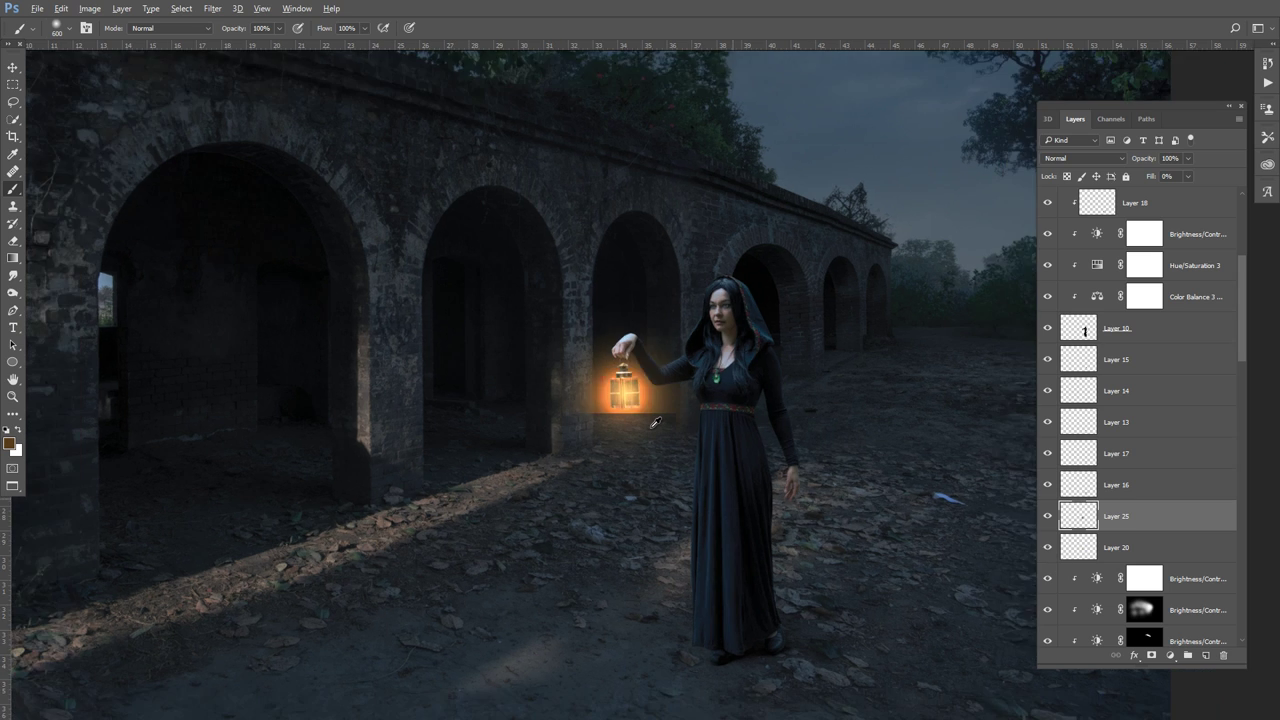
{"action": "scroll", "coordinate": [655, 423], "scroll_direction": "down", "scroll_amount": 2}
{"action": "scroll", "coordinate": [655, 423], "scroll_direction": "down", "scroll_amount": 1}
{"action": "scroll", "coordinate": [655, 423], "scroll_direction": "up", "scroll_amount": 3}
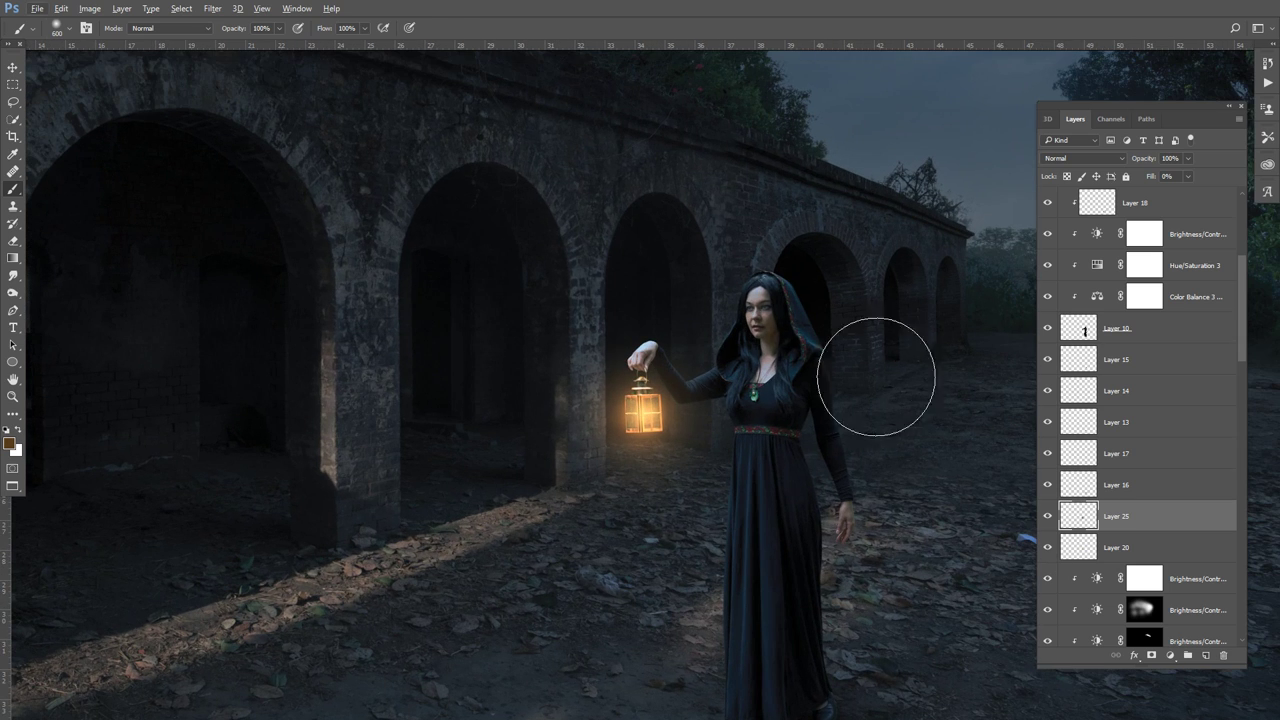
{"action": "scroll", "coordinate": [1162, 252], "scroll_direction": "up", "scroll_amount": 3}
{"action": "scroll", "coordinate": [1162, 252], "scroll_direction": "up", "scroll_amount": 2}
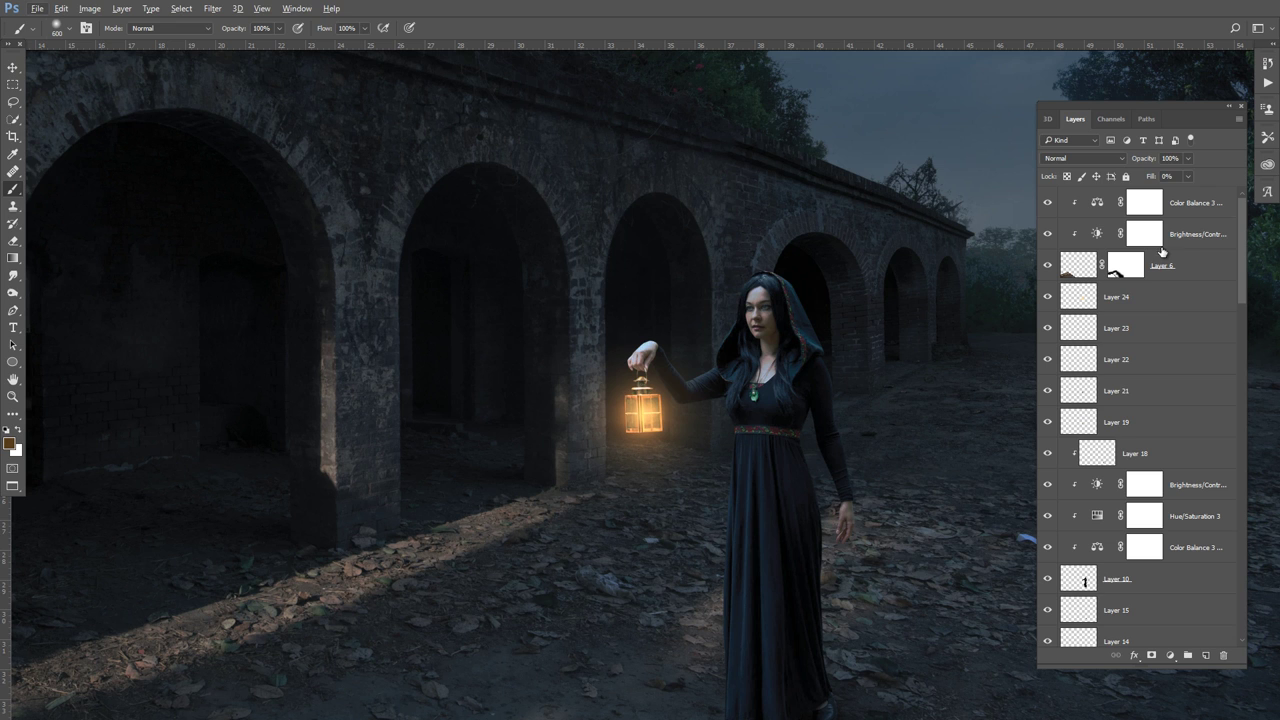
Paint orange over the lantern on new Layer 26 above Layer 24, brush up to 400
{"action": "left_click", "coordinate": [1162, 300]}
{"action": "left_click", "coordinate": [1205, 655]}
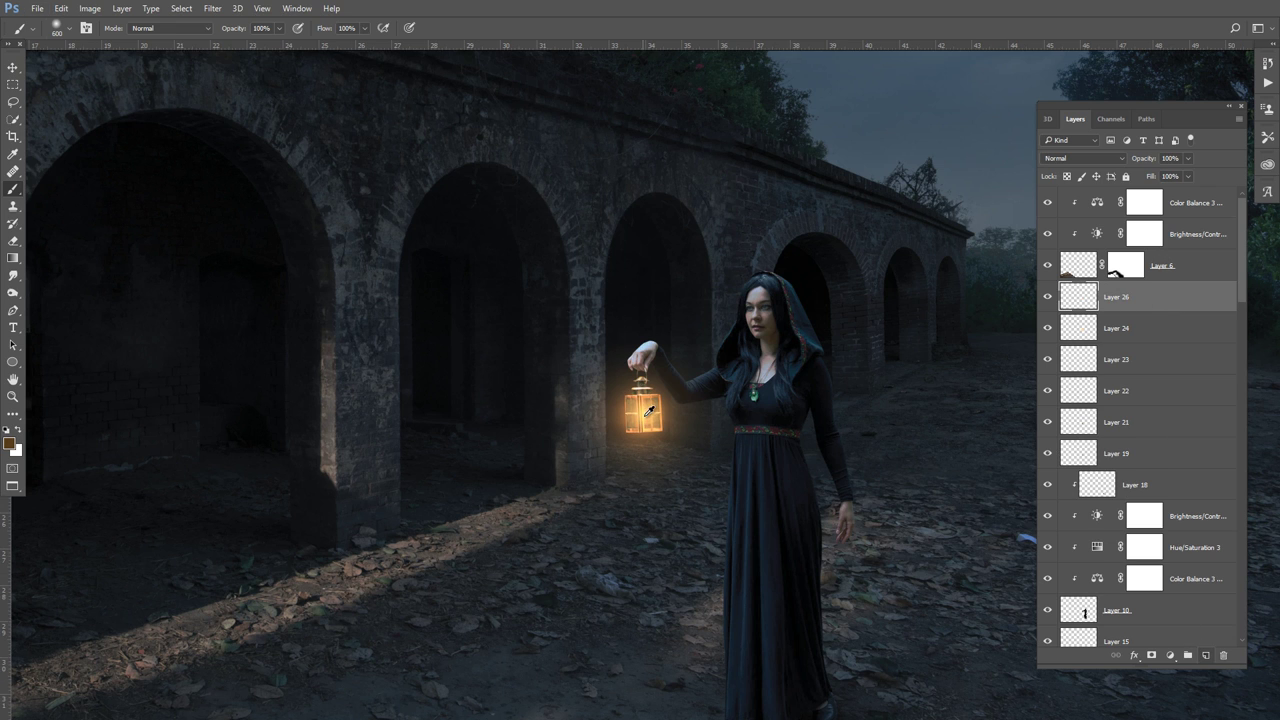
{"action": "scroll", "coordinate": [648, 410], "scroll_direction": "up", "scroll_amount": 1}
{"action": "key", "text": "bracketleft"}
{"action": "key", "text": "bracketleft"}
{"action": "key", "text": "bracketleft"}
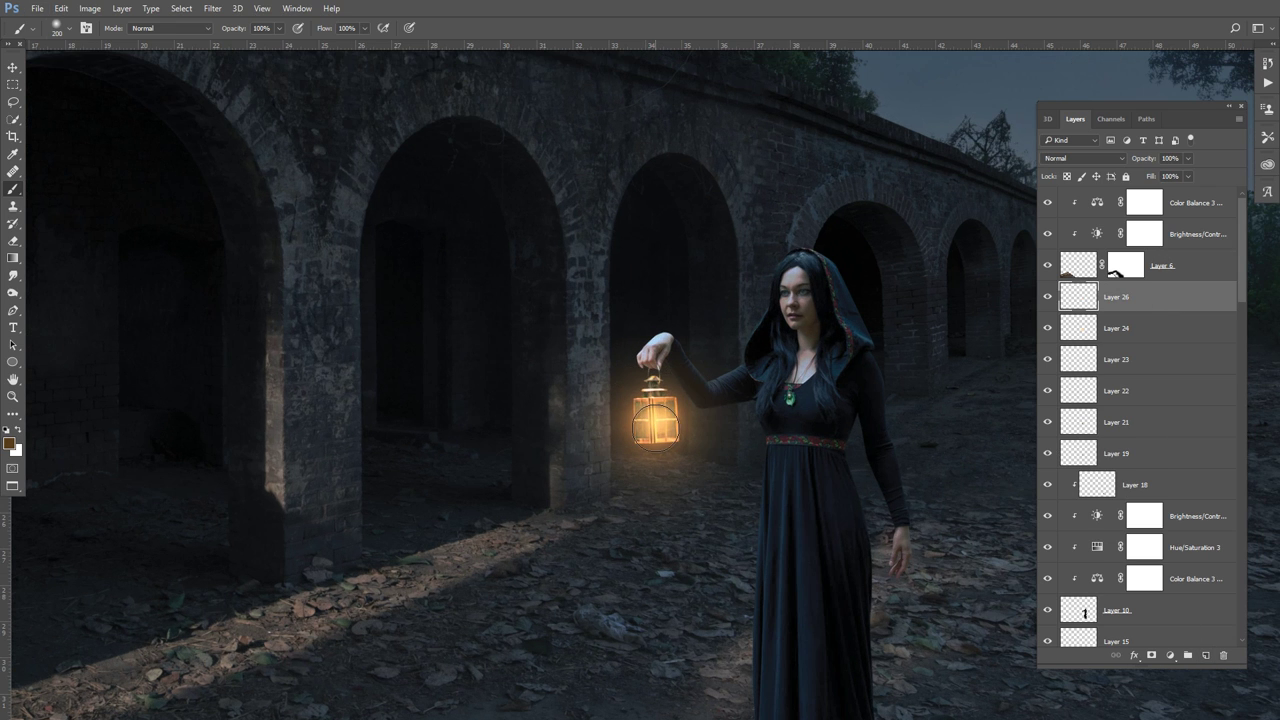
{"action": "left_click", "coordinate": [656, 423]}
{"action": "key", "text": "bracketright"}
{"action": "left_click", "coordinate": [656, 421]}
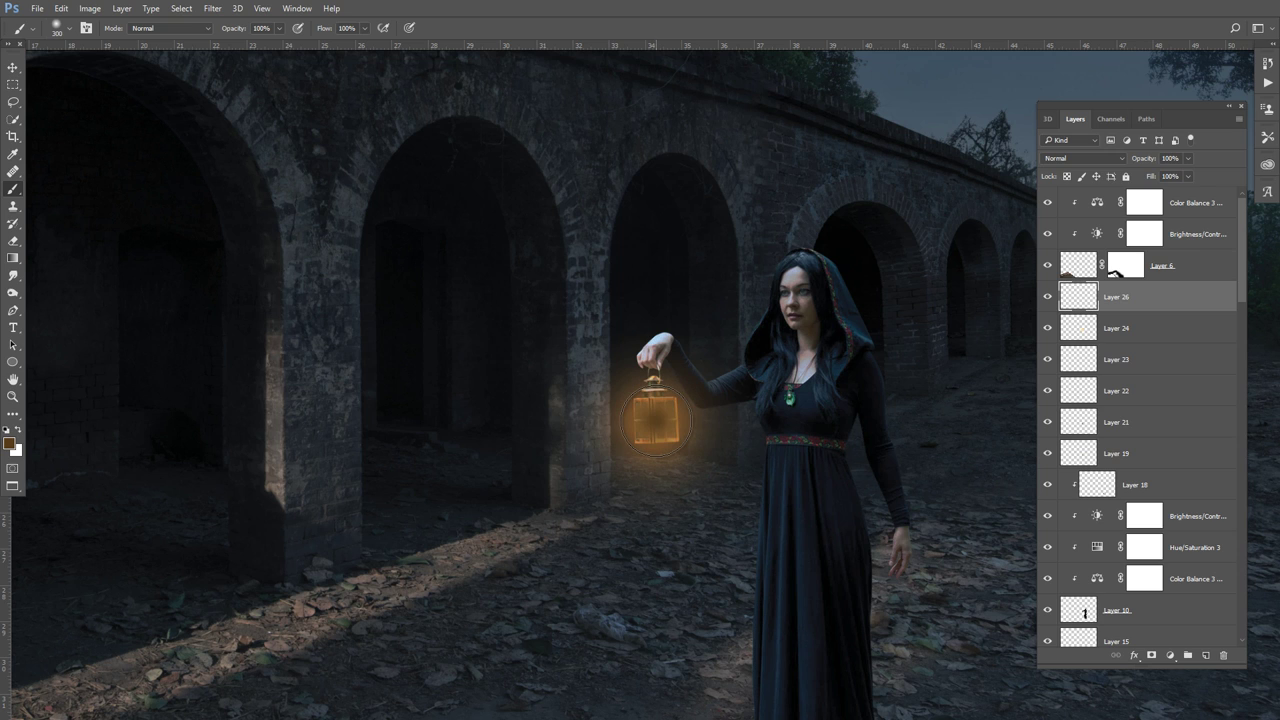
{"action": "key", "text": "bracketright"}
{"action": "left_click", "coordinate": [656, 421]}
Set Layer 26 to Color Dodge at reduced fill; add Layer 27 above Layer 18
{"action": "left_click", "coordinate": [1088, 158]}
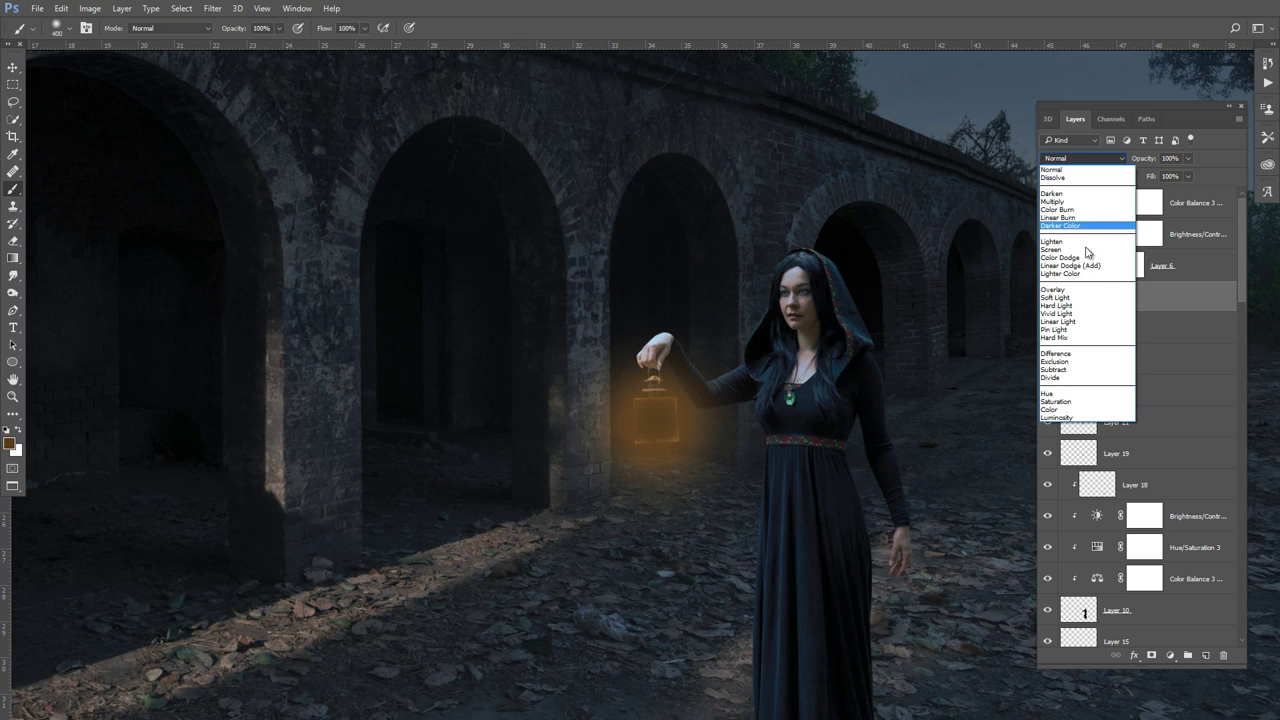
{"action": "left_click", "coordinate": [1080, 250]}
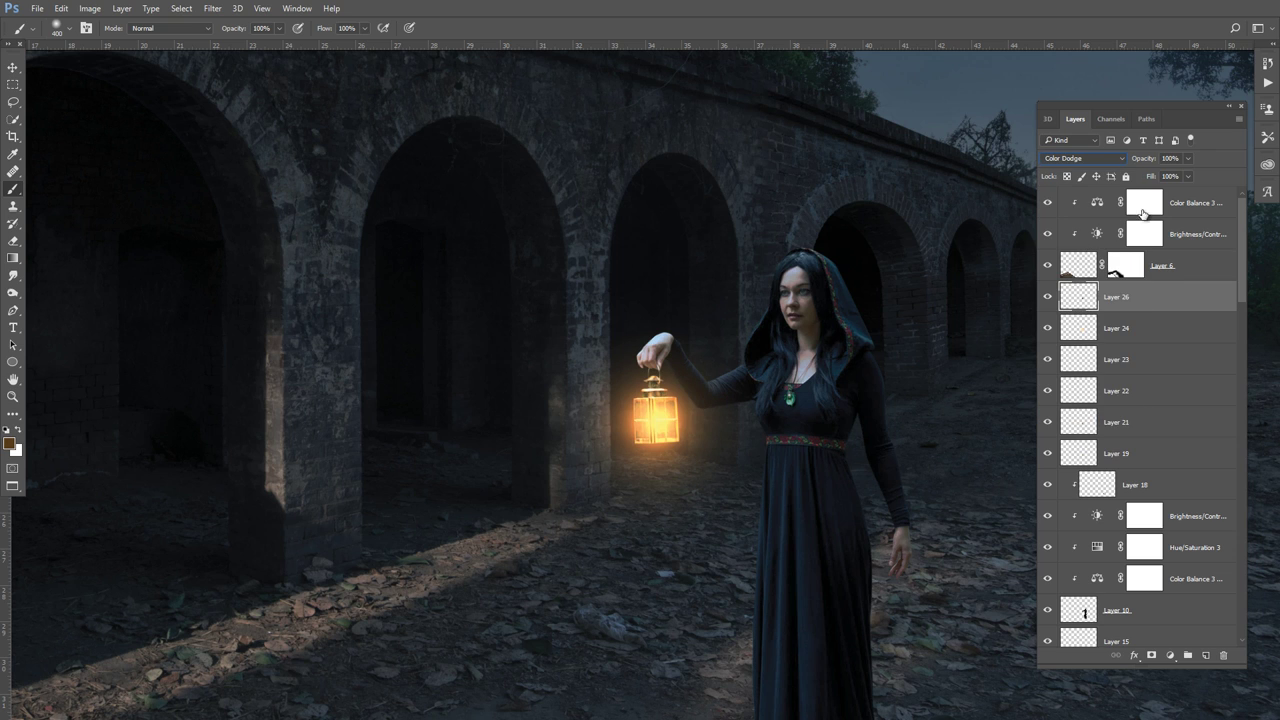
{"action": "left_click", "coordinate": [1188, 176]}
{"action": "left_click_drag", "start_coordinate": [1189, 192], "coordinate": [1163, 196]}
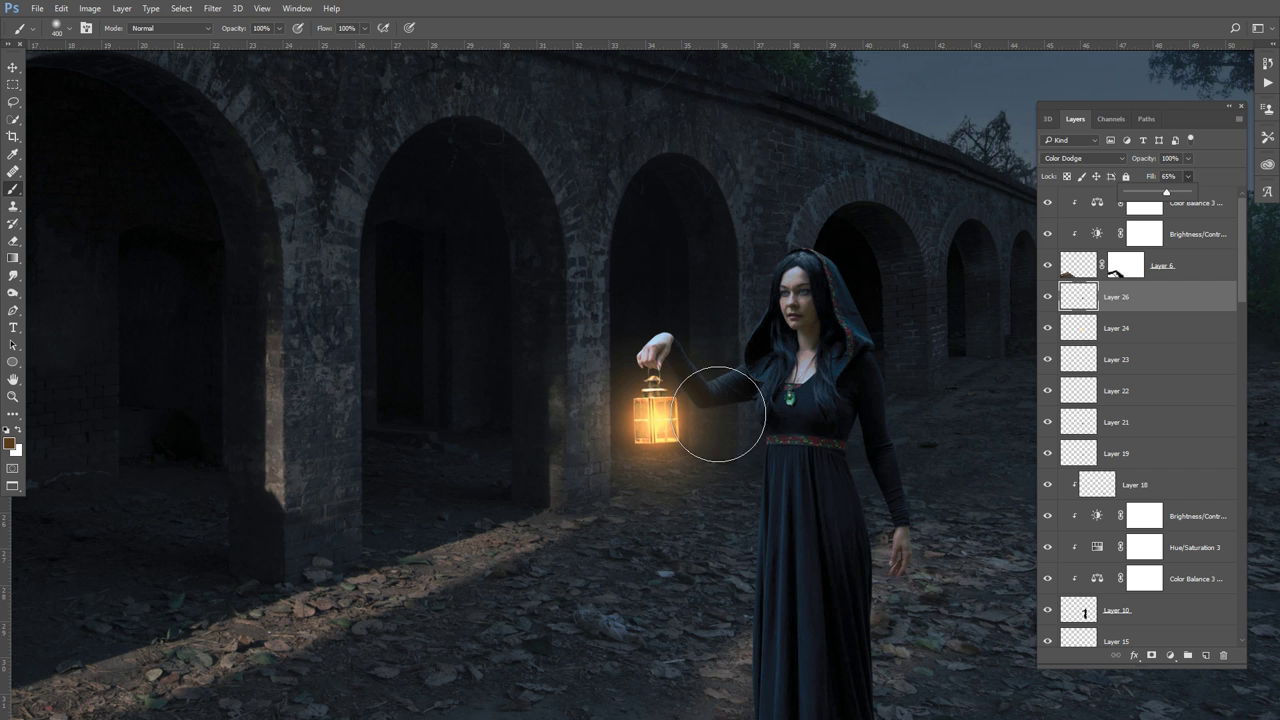
{"action": "scroll", "coordinate": [706, 377], "scroll_direction": "down", "scroll_amount": 2}
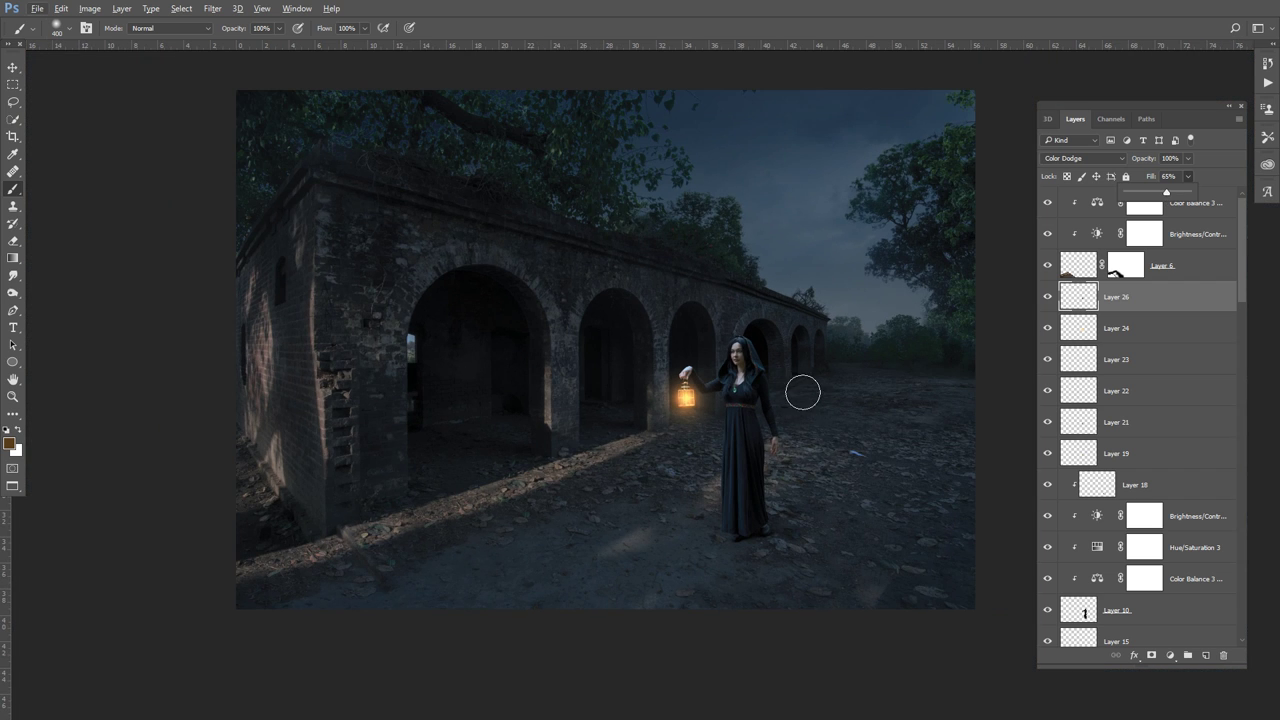
{"action": "mouse_move", "coordinate": [1169, 198]}
{"action": "left_mouse_down"}
{"action": "mouse_move", "coordinate": [1126, 206]}
{"action": "mouse_move", "coordinate": [1142, 207]}
{"action": "left_mouse_up"}
{"action": "scroll", "coordinate": [689, 430], "scroll_direction": "up", "scroll_amount": 5}
{"action": "scroll", "coordinate": [1157, 538], "scroll_direction": "down", "scroll_amount": 1}
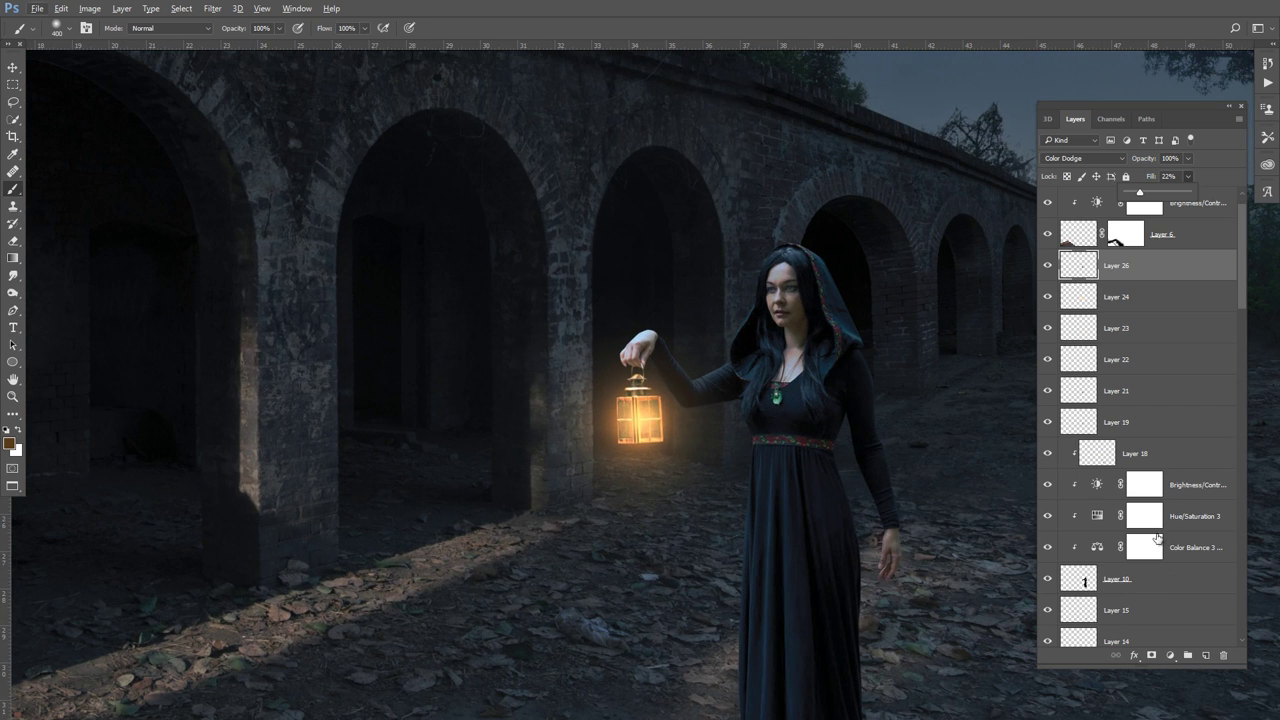
{"action": "left_click", "coordinate": [1204, 466]}
{"action": "key", "text": "ctrl+shift+alt+n"}
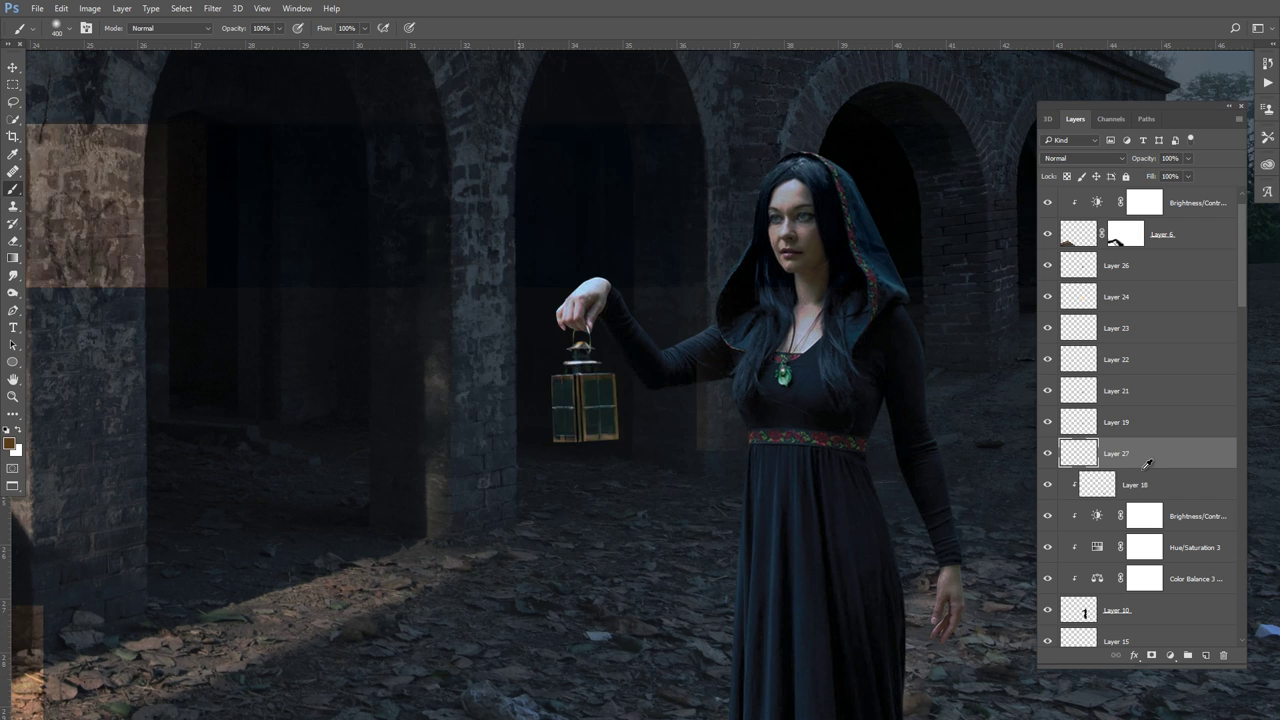
Clip Layer 27 to Layer 18 and paint a #fff7e9 rim light under the arm with a 60 px brush
{"action": "left_click", "coordinate": [1147, 476], "text": "alt"}
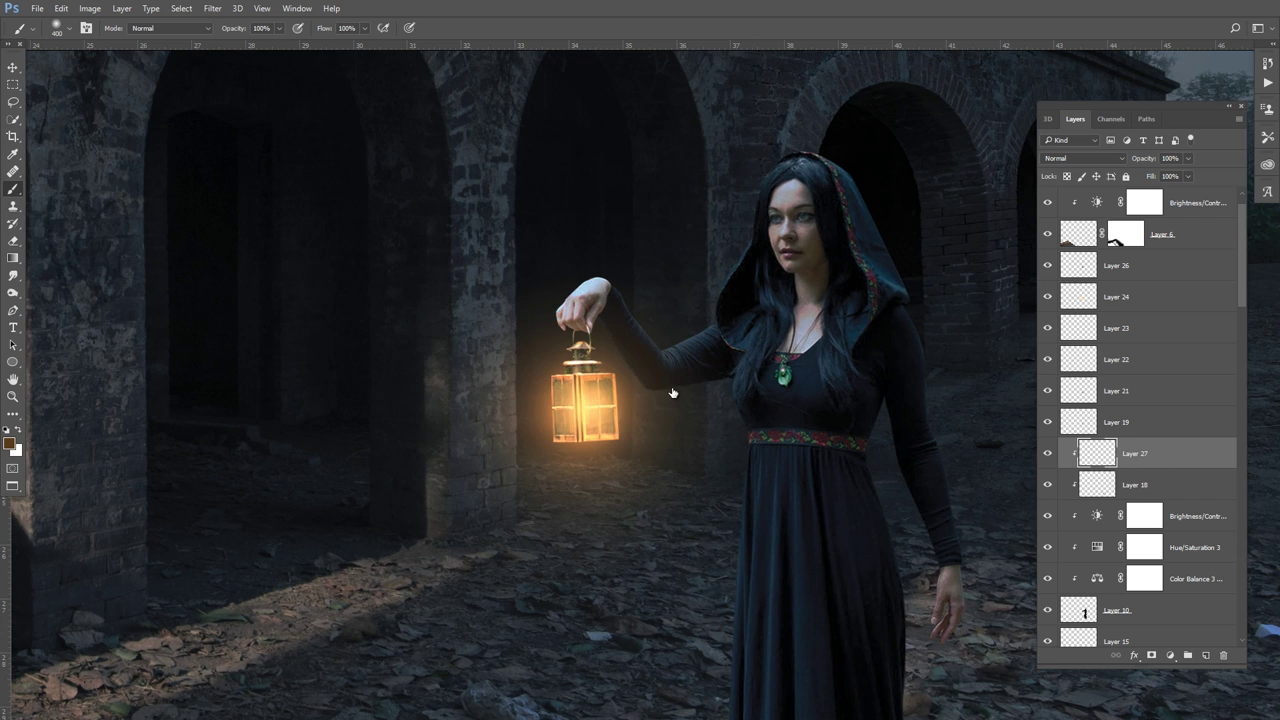
{"action": "scroll", "coordinate": [672, 393], "scroll_direction": "up", "scroll_amount": 2}
{"action": "scroll", "coordinate": [660, 415], "scroll_direction": "up", "scroll_amount": 1}
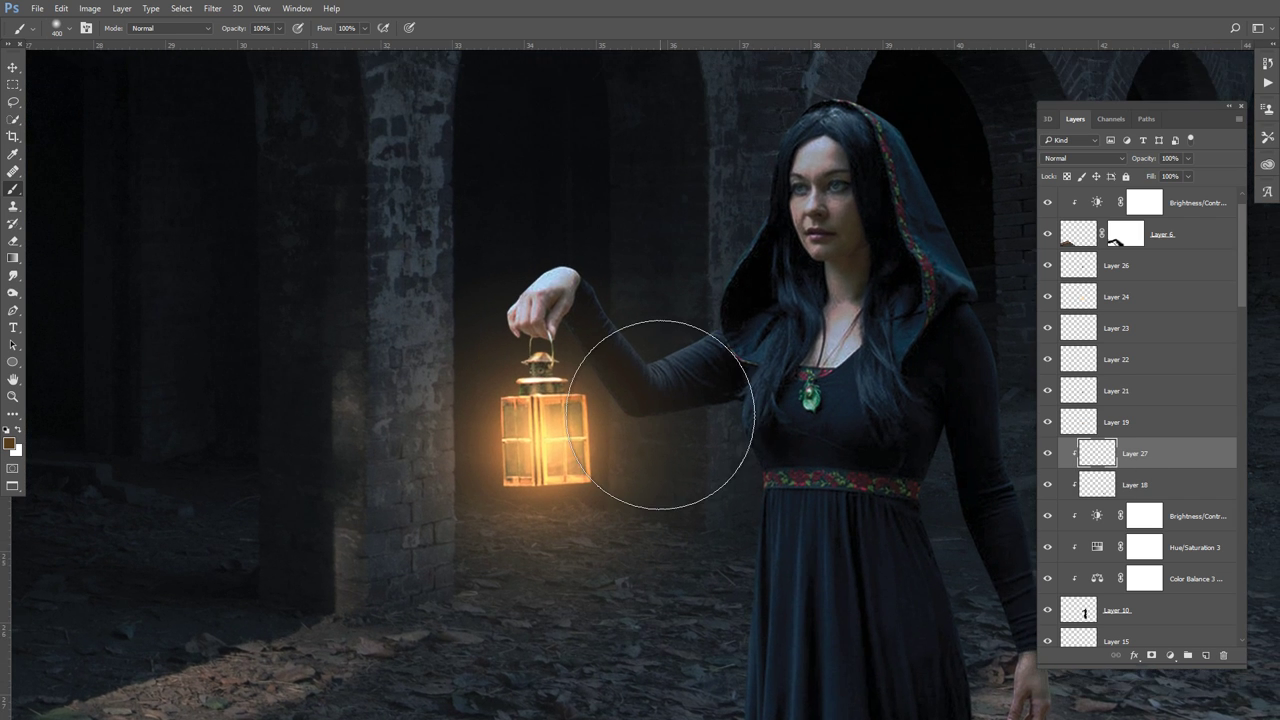
{"action": "key", "text": "bracketleft"}
{"action": "key", "text": "bracketleft"}
{"action": "key", "text": "bracketleft"}
{"action": "key", "text": "bracketleft"}
{"action": "key", "text": "bracketleft"}
{"action": "key", "text": "bracketleft"}
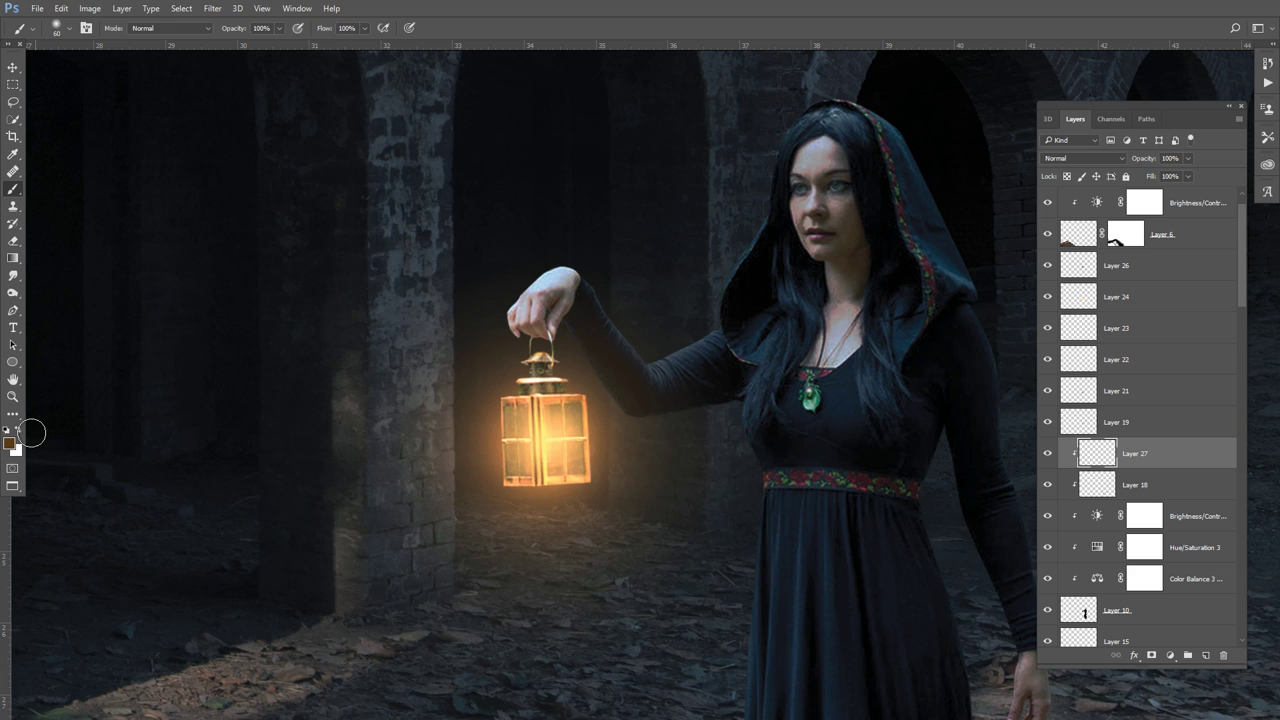
{"action": "left_click", "coordinate": [11, 442]}
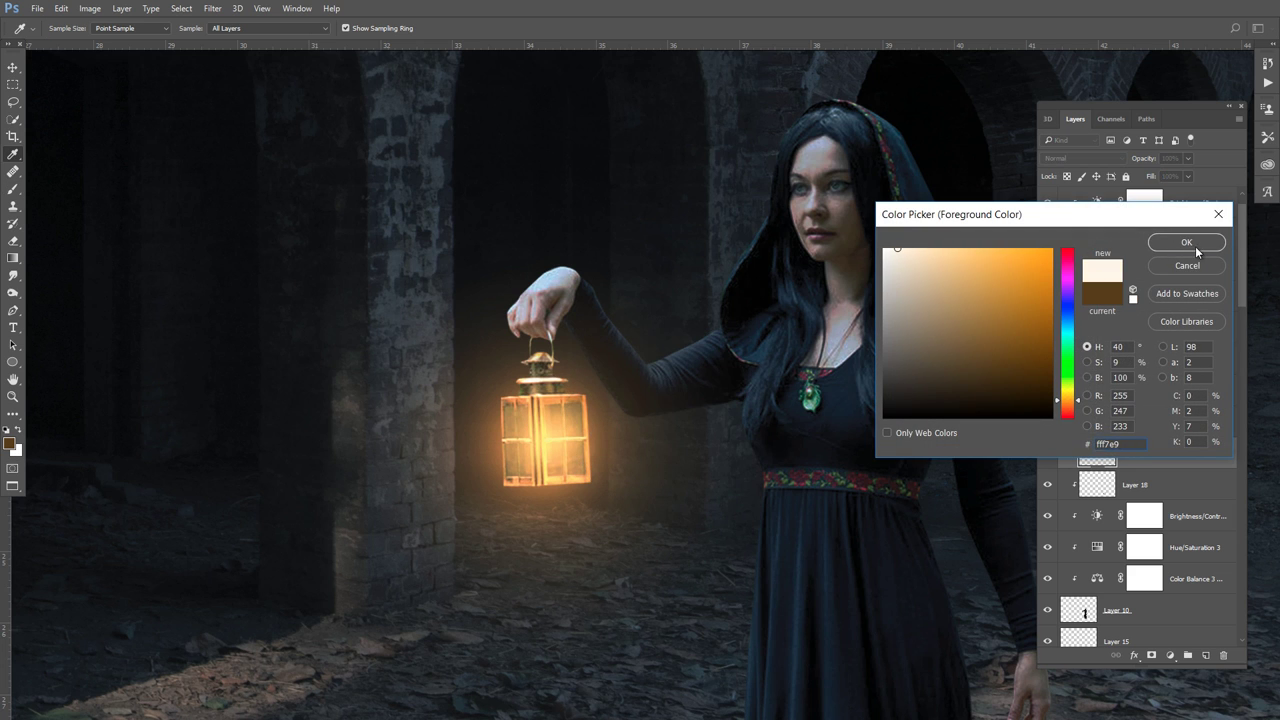
{"action": "left_click", "coordinate": [1196, 246]}
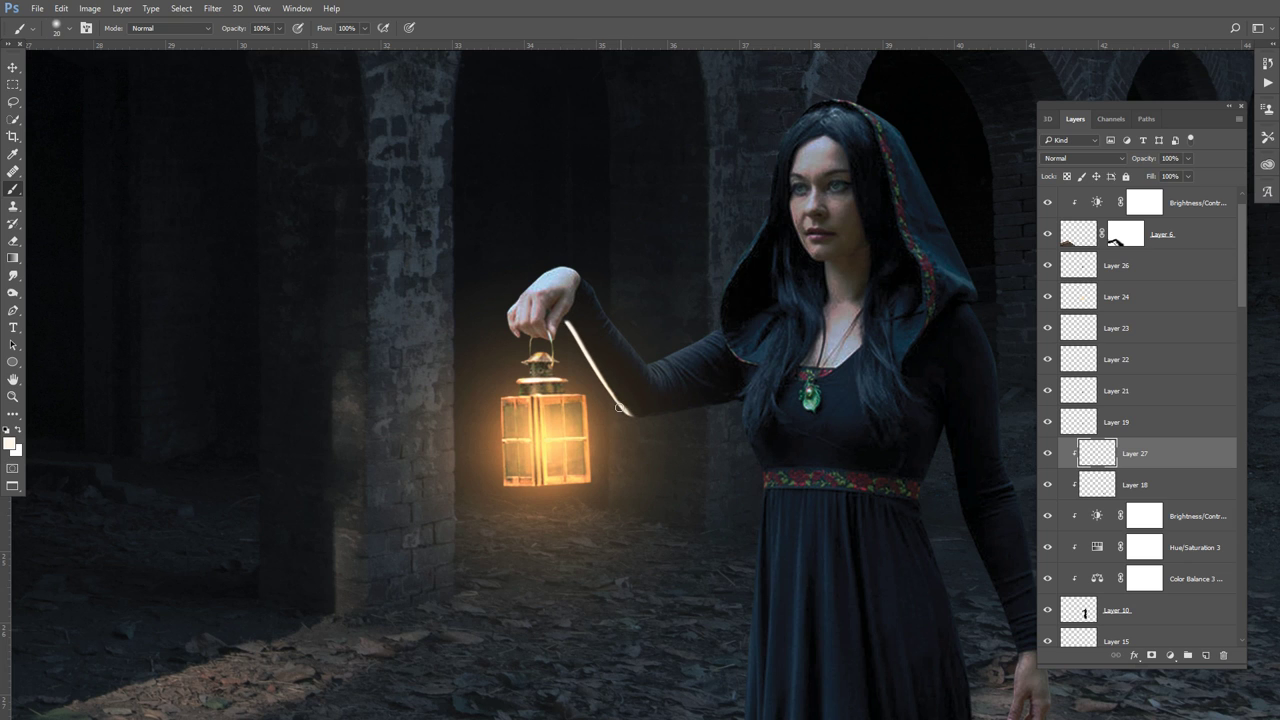
{"action": "left_click_drag", "start_coordinate": [619, 408], "coordinate": [583, 358]}
{"action": "left_click", "coordinate": [14, 243]}
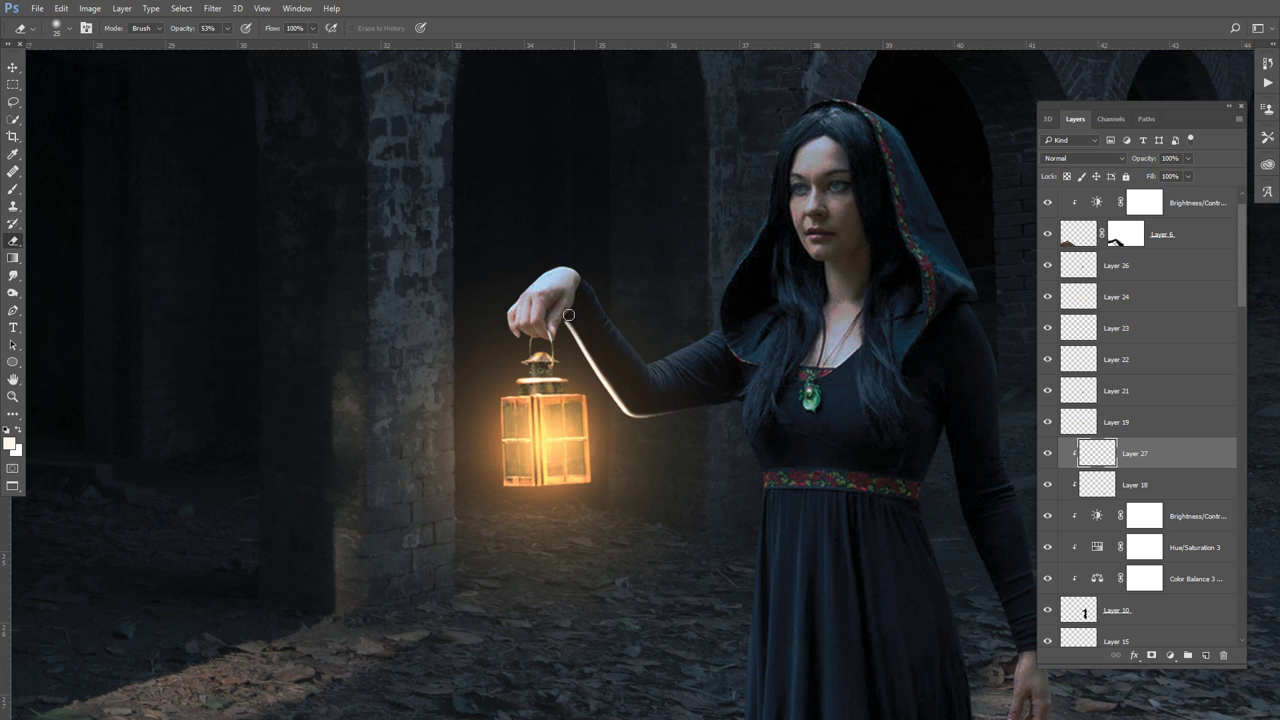
Paint a light rim along the body's left edge, softening it near the chest with an 80 px eraser
{"action": "left_click", "coordinate": [13, 189]}
{"action": "left_click_drag", "start_coordinate": [752, 469], "coordinate": [740, 403]}
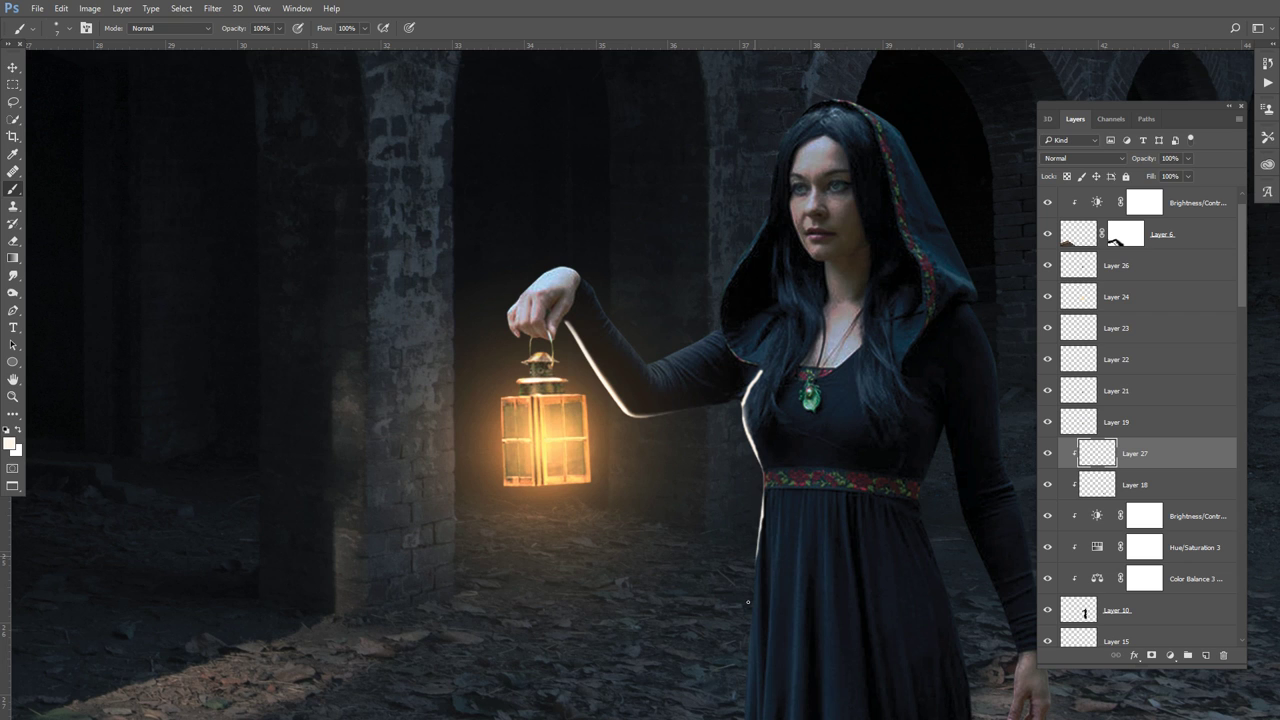
{"action": "left_click", "coordinate": [12, 241]}
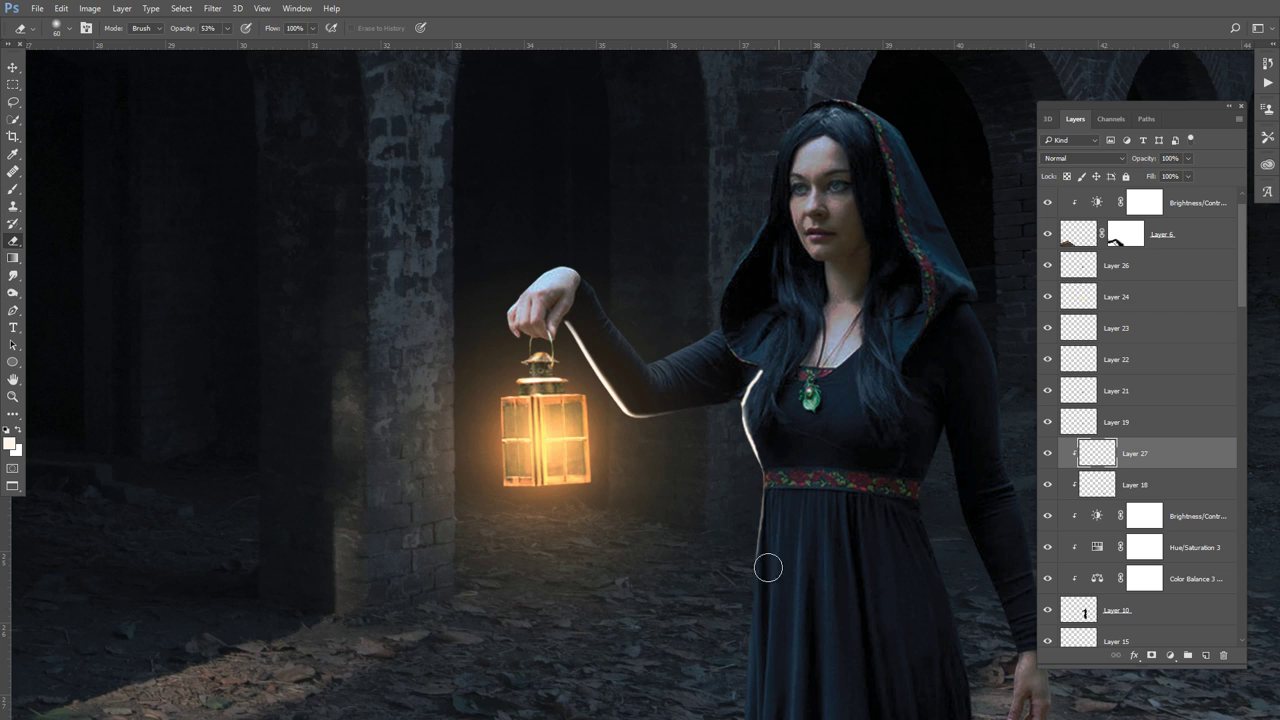
{"action": "key", "text": "bracketright"}
{"action": "key", "text": "bracketright"}
{"action": "key", "text": "bracketright"}
{"action": "key", "text": "bracketright"}
{"action": "key", "text": "bracketright"}
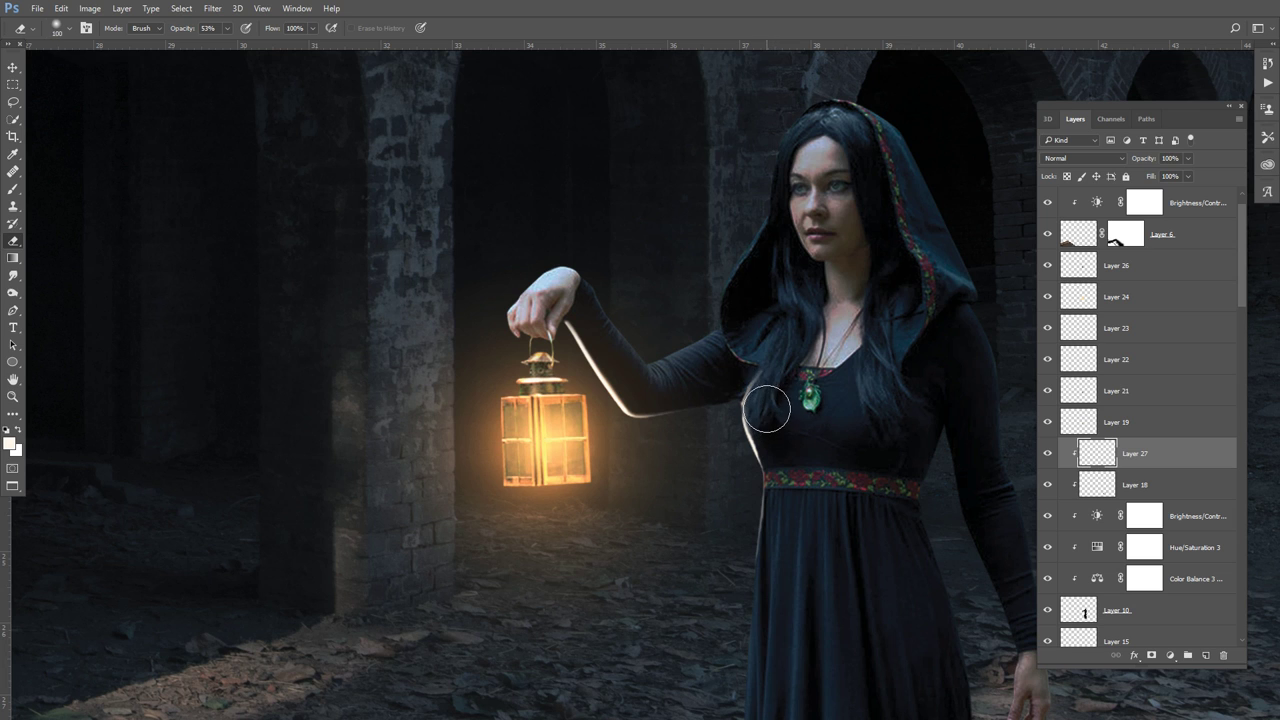
{"action": "mouse_move", "coordinate": [783, 446]}
{"action": "left_mouse_down"}
{"action": "mouse_move", "coordinate": [780, 415]}
{"action": "mouse_move", "coordinate": [766, 423]}
{"action": "left_mouse_up"}
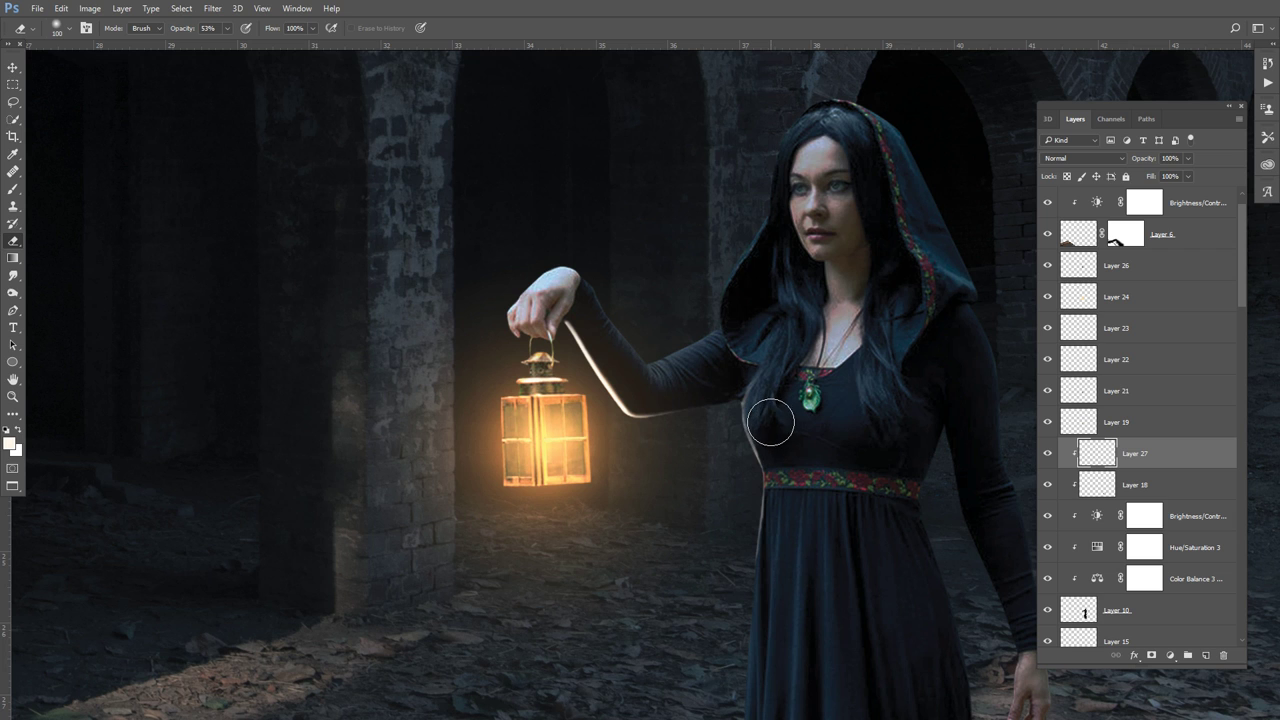
{"action": "left_click", "coordinate": [13, 188]}
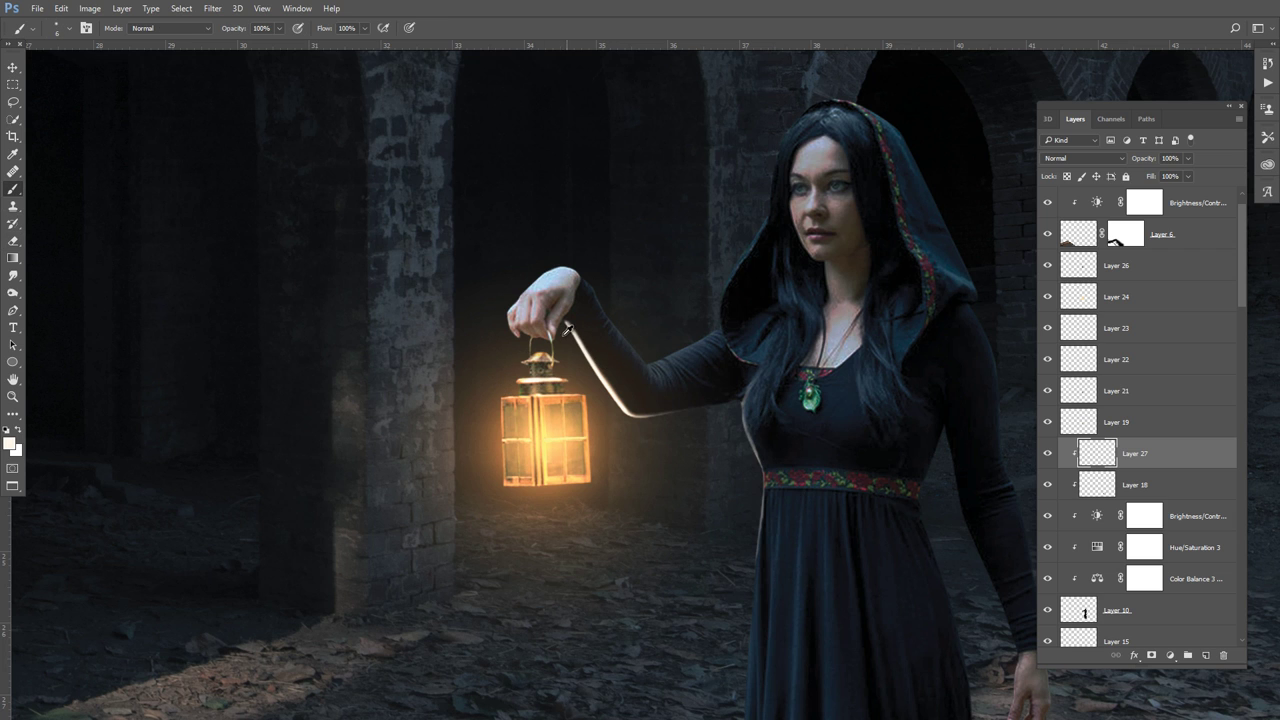
{"action": "scroll", "coordinate": [566, 326], "scroll_direction": "up", "scroll_amount": 1}
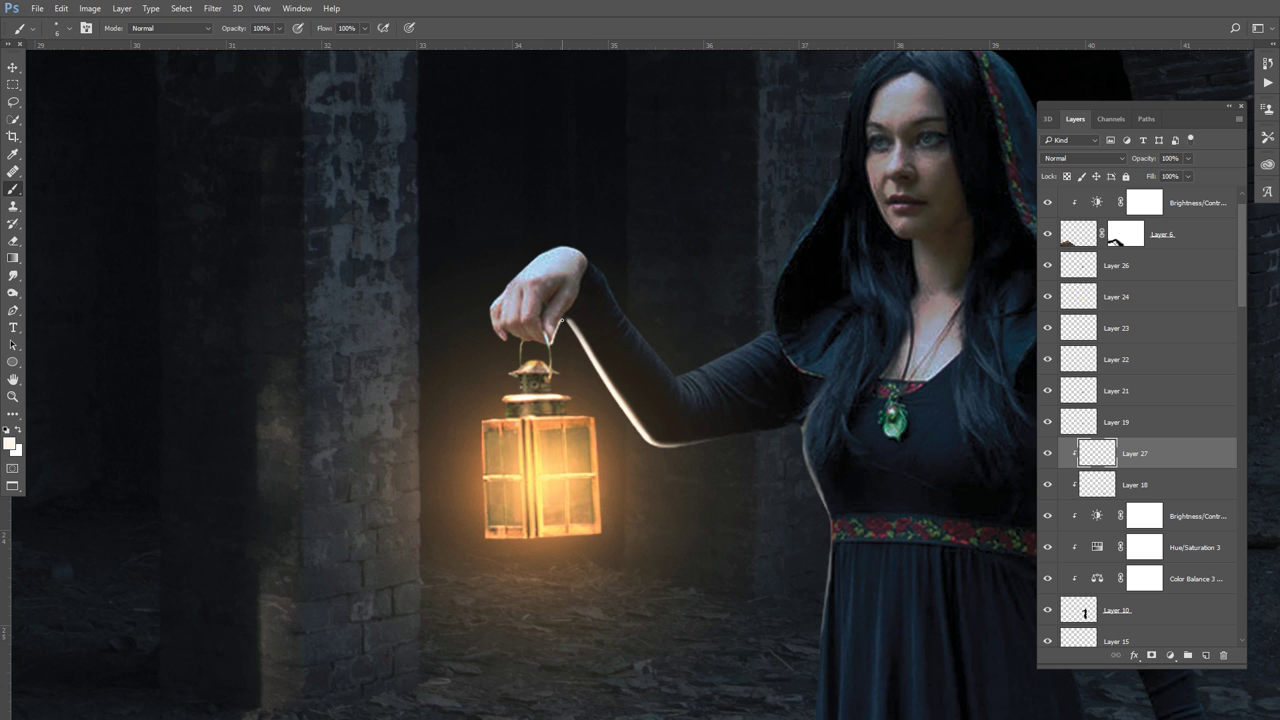
Erase the wrist-edge highlight with a 50–40 px eraser and keep brush opacity at 76%
{"action": "left_click", "coordinate": [13, 241]}
{"action": "key", "text": "bracketleft"}
{"action": "key", "text": "bracketleft"}
{"action": "key", "text": "bracketleft"}
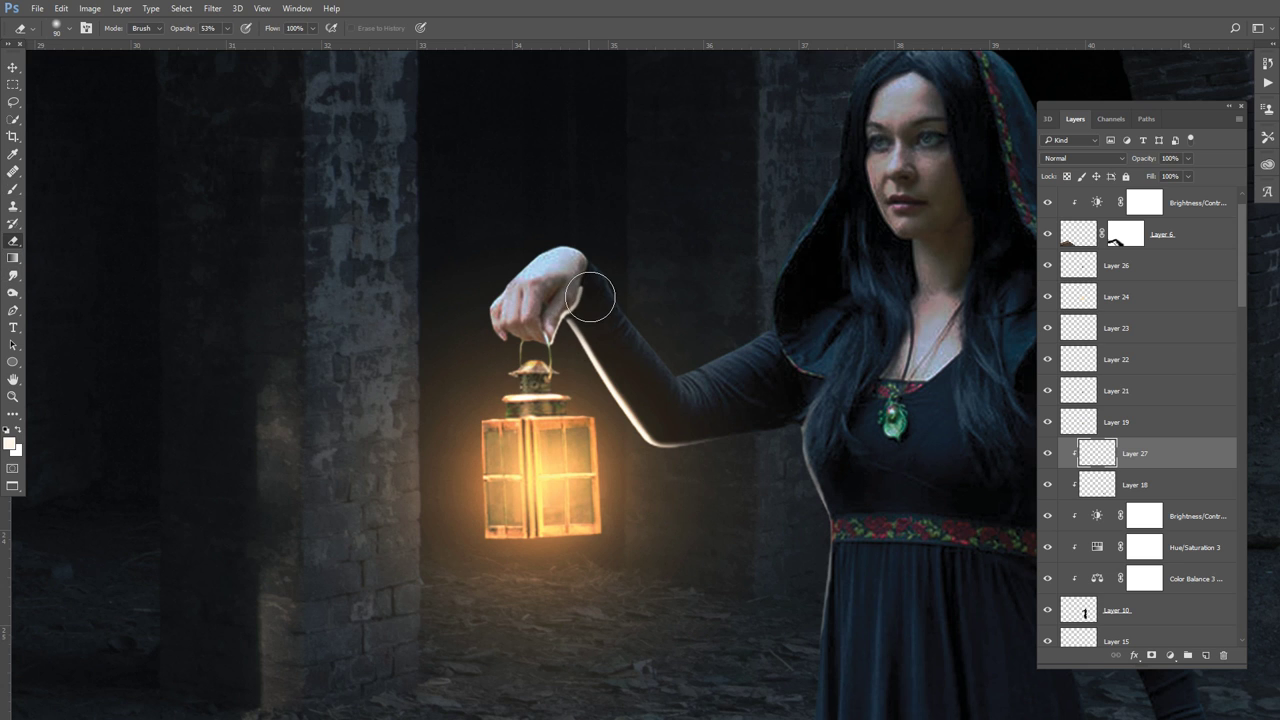
{"action": "left_click_drag", "start_coordinate": [588, 300], "coordinate": [592, 310]}
{"action": "key", "text": "bracketleft"}
{"action": "key", "text": "bracketleft"}
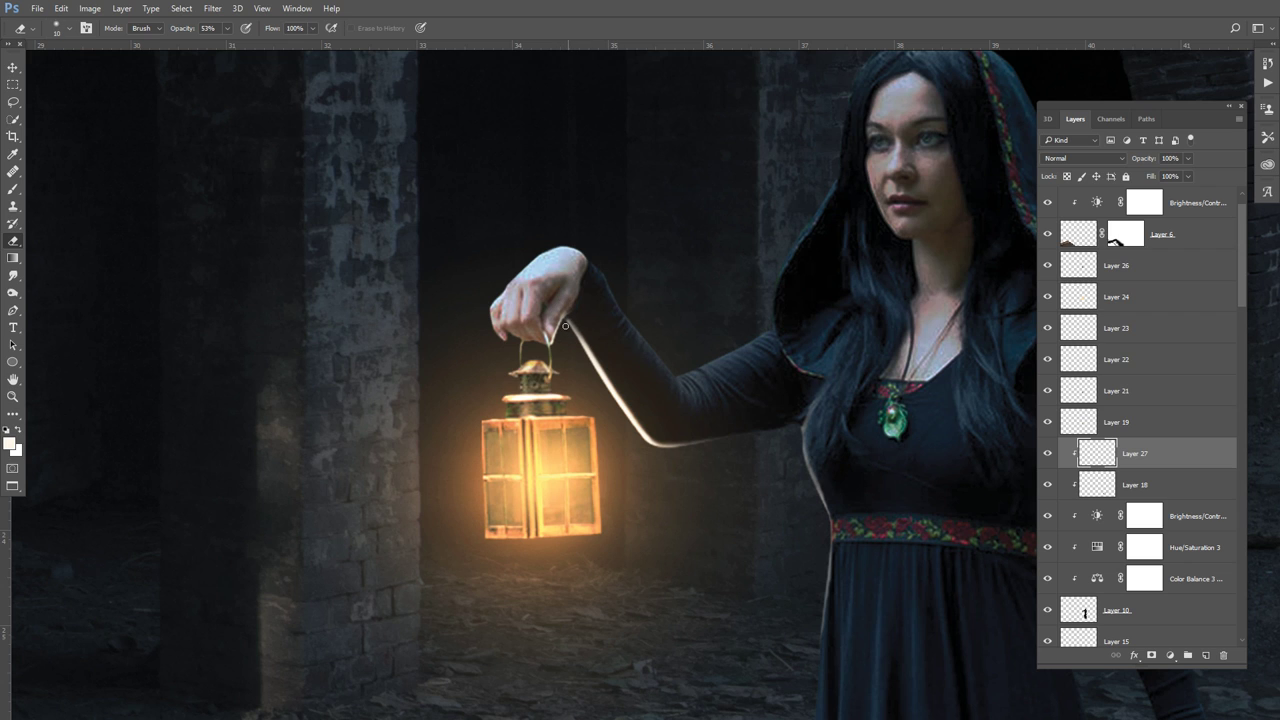
{"action": "key", "text": "b"}
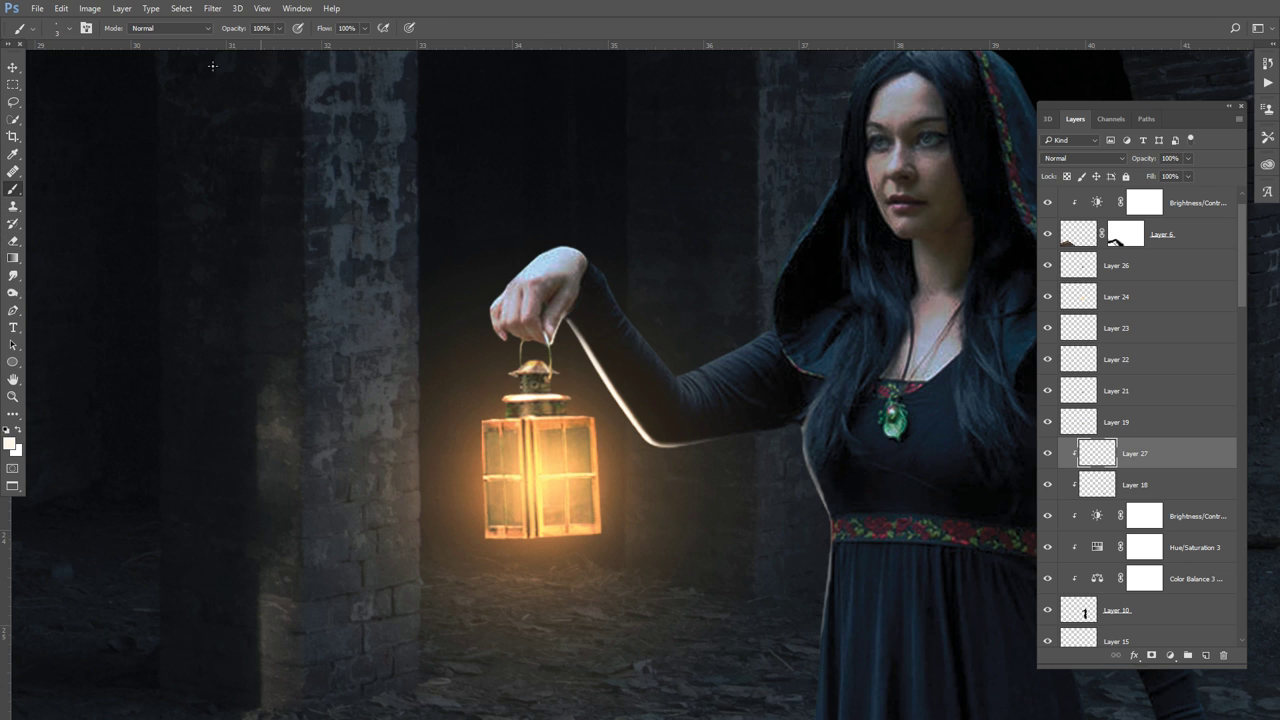
{"action": "left_click", "coordinate": [279, 28]}
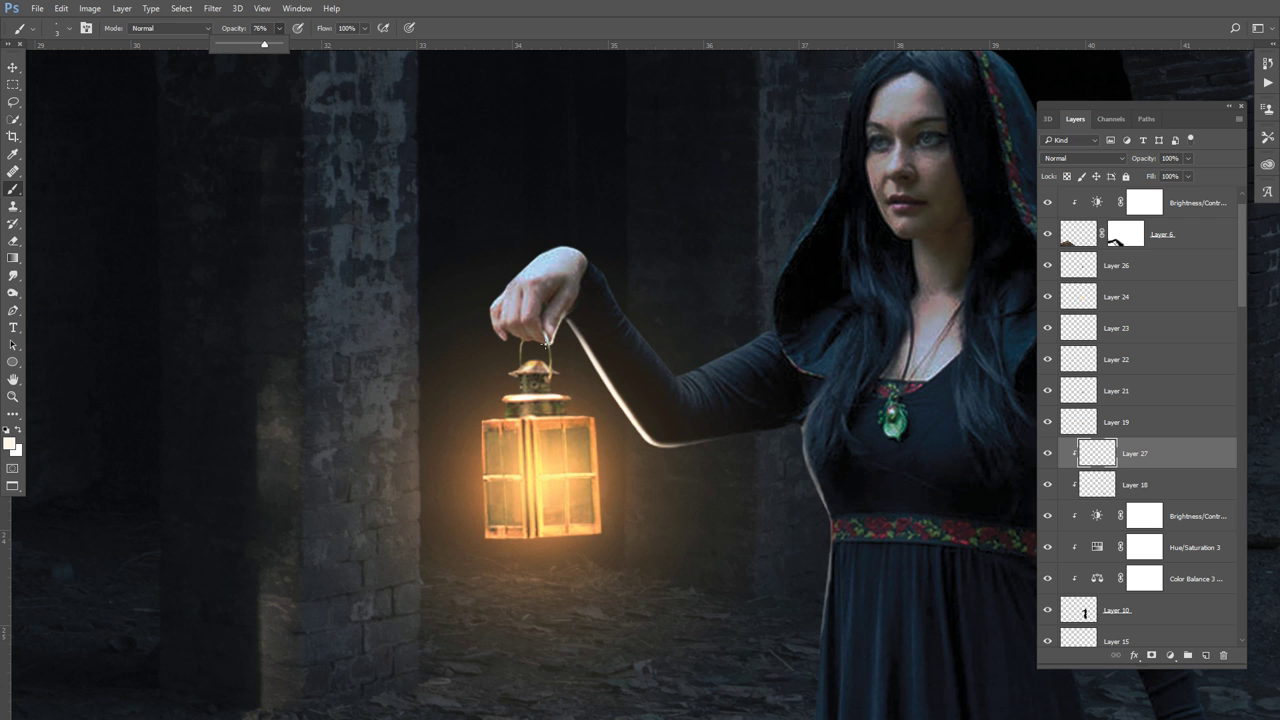
{"action": "left_click", "coordinate": [540, 342]}
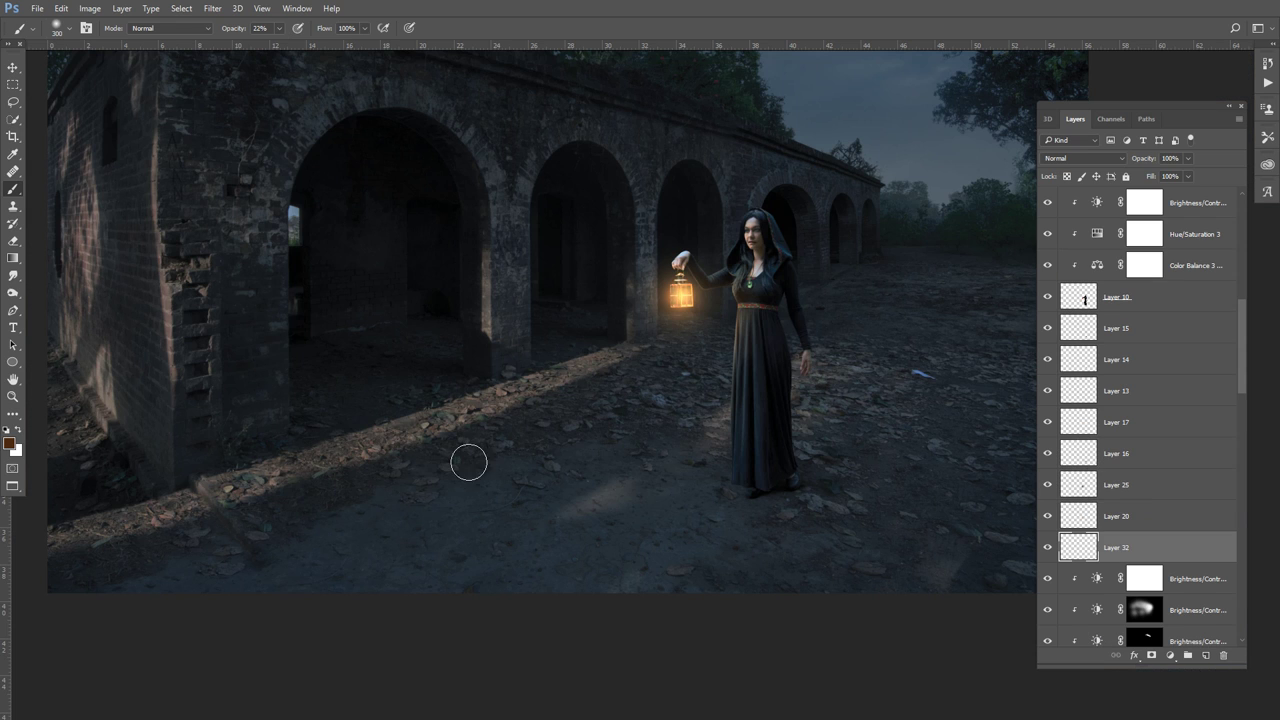
Dab soft white light left of her feet with a 900 px brush and transform it into a flat pool
{"action": "key", "text": "bracketright"}
{"action": "key", "text": "bracketright"}
{"action": "key", "text": "bracketright"}
{"action": "left_click", "coordinate": [17, 429]}
{"action": "key", "text": "bracketleft"}
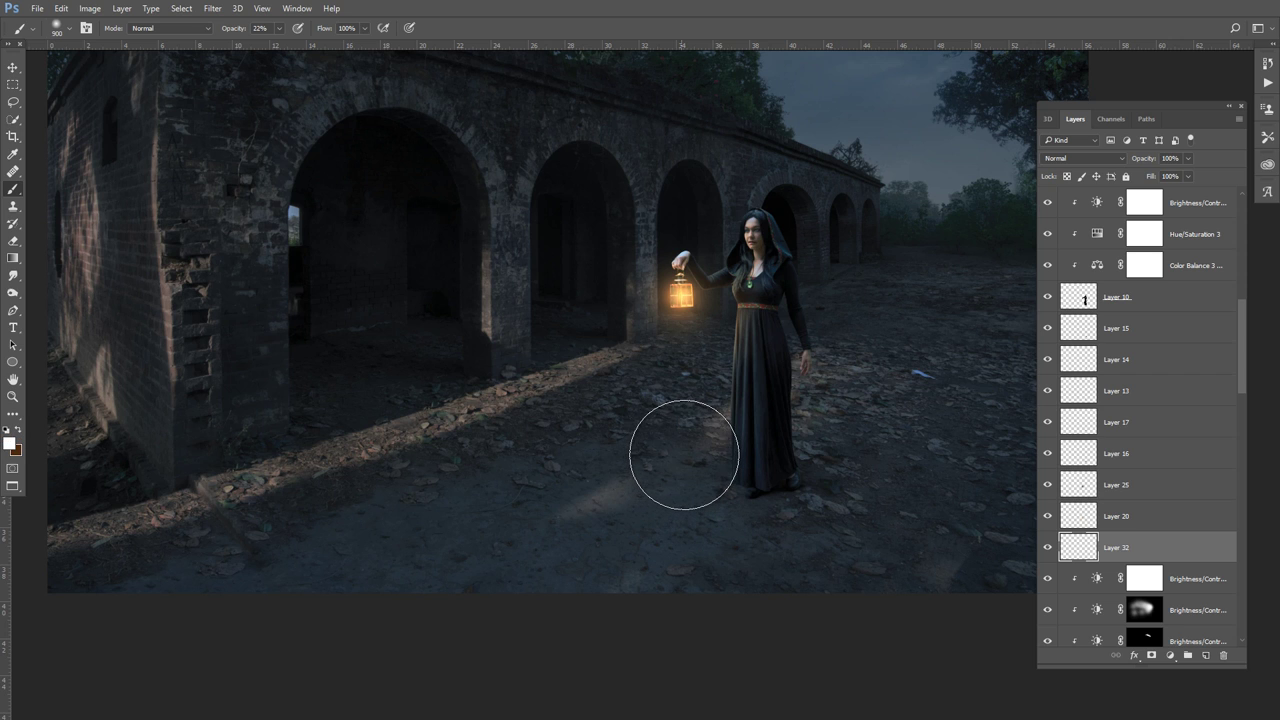
{"action": "left_click", "coordinate": [682, 469]}
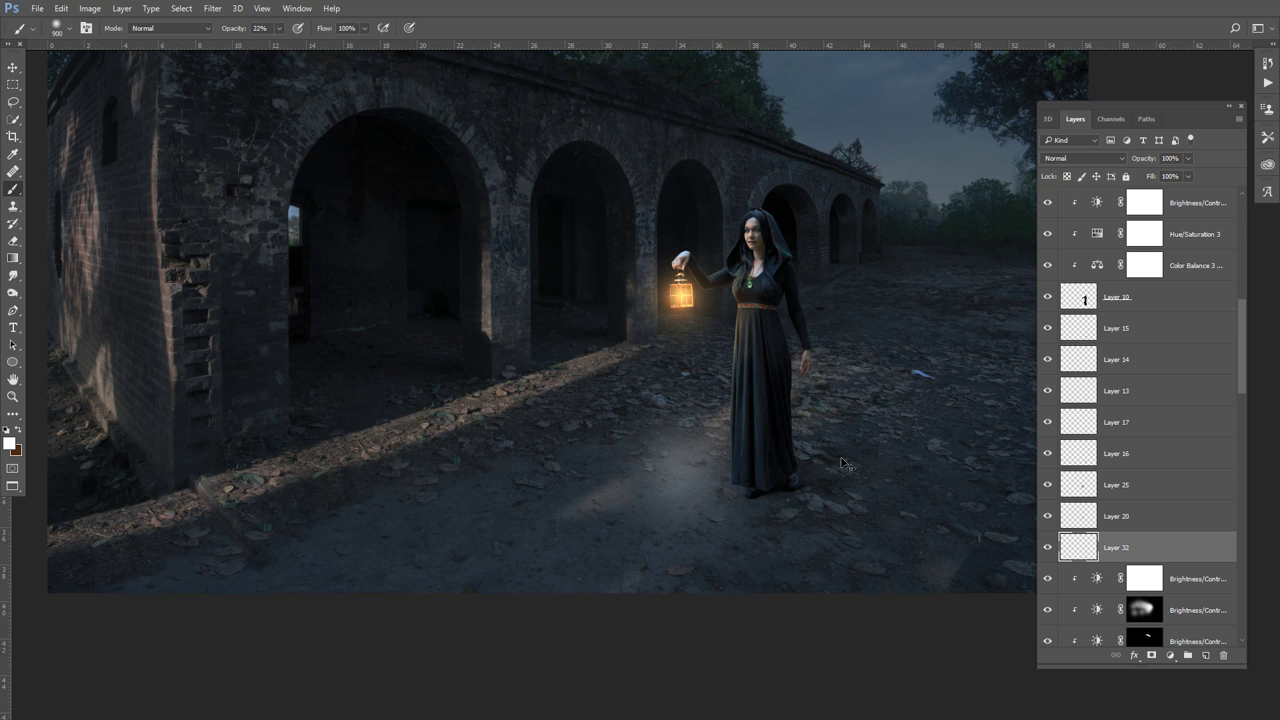
{"action": "key", "text": "ctrl+t"}
{"action": "mouse_move", "coordinate": [810, 471]}
{"action": "left_mouse_down"}
{"action": "mouse_move", "coordinate": [871, 470]}
{"action": "mouse_move", "coordinate": [866, 458]}
{"action": "left_mouse_up"}
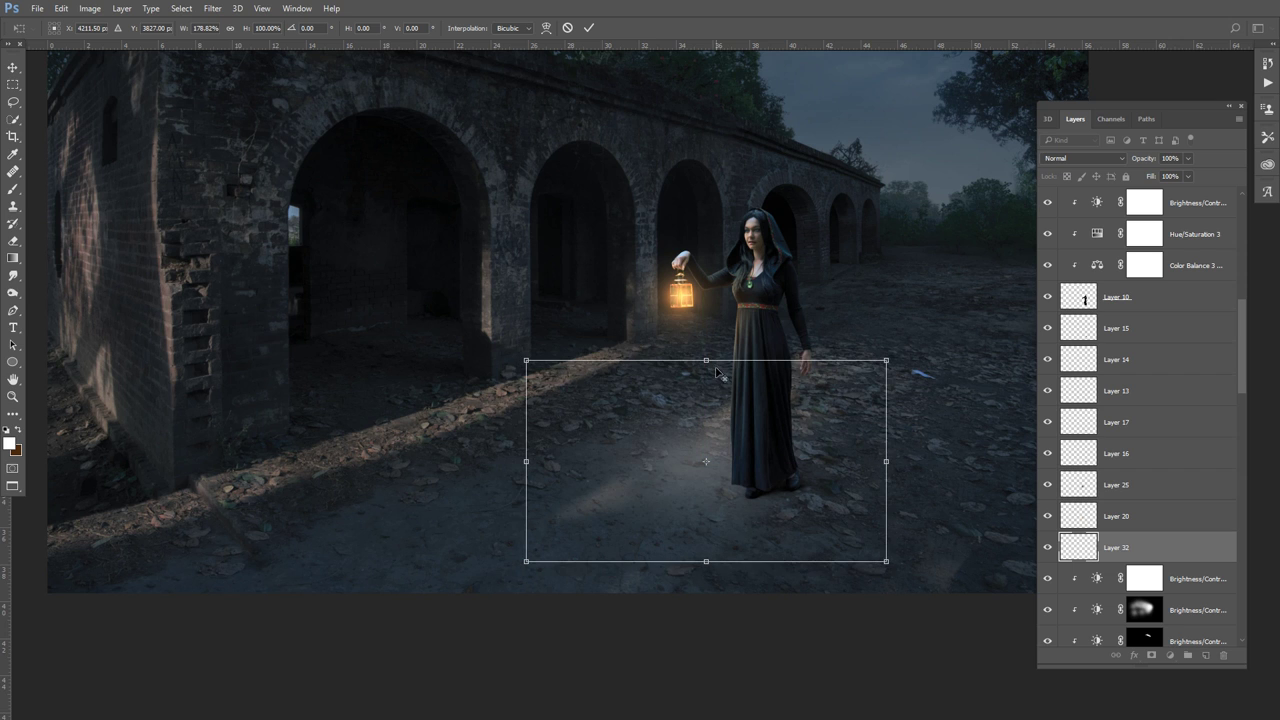
{"action": "left_click_drag", "start_coordinate": [710, 371], "coordinate": [710, 387]}
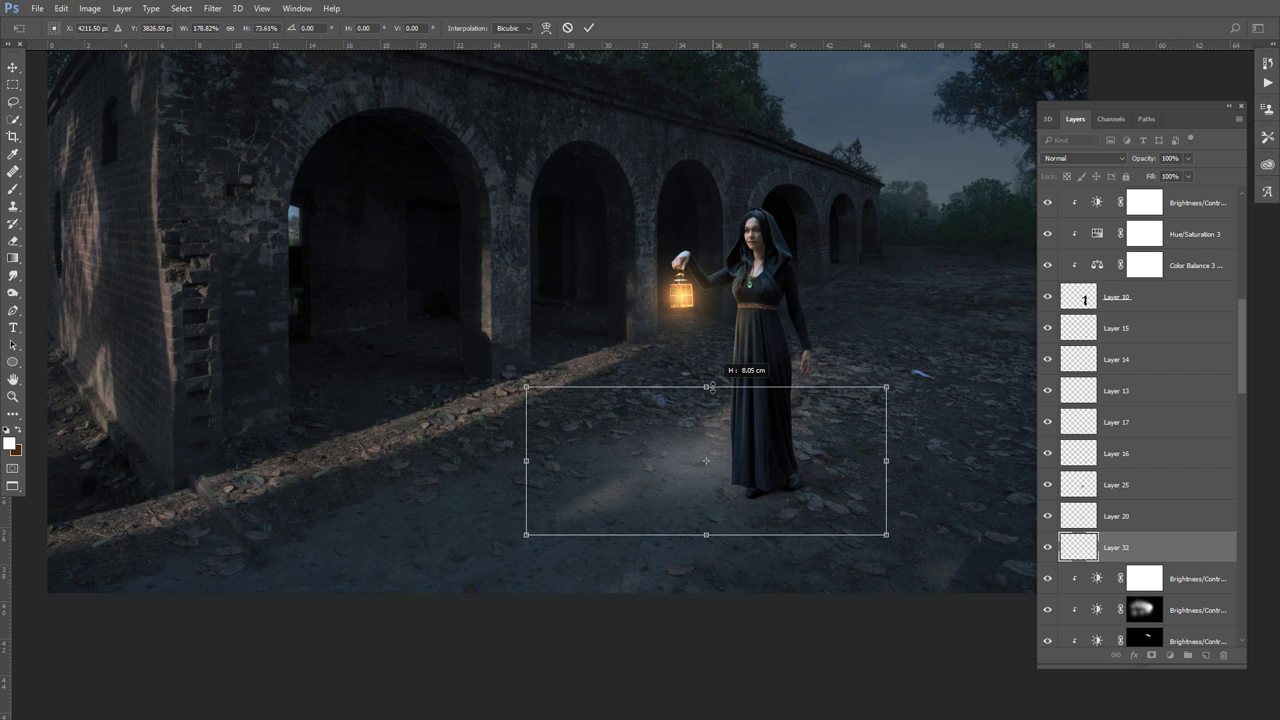
{"action": "left_click_drag", "start_coordinate": [732, 437], "coordinate": [732, 443]}
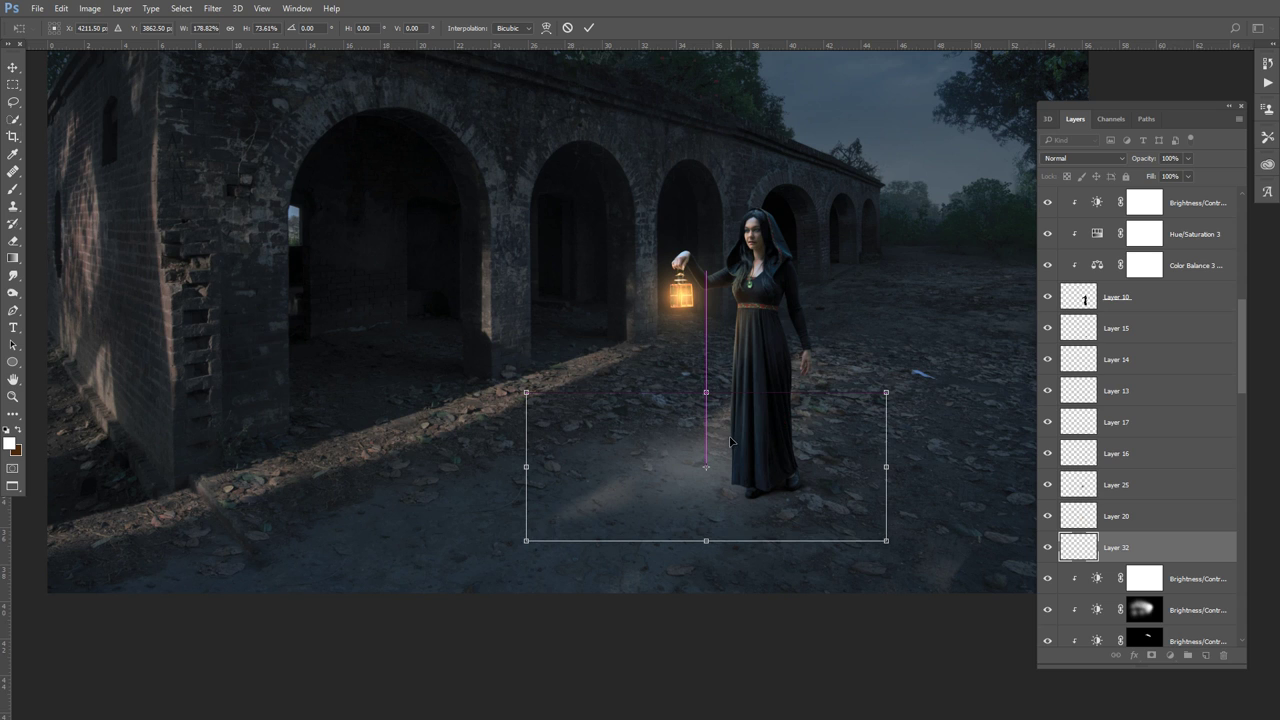
{"action": "key", "text": "Return"}
Set the white light layer to Color Dodge at 70% fill and add a new empty layer
{"action": "key", "text": "b"}
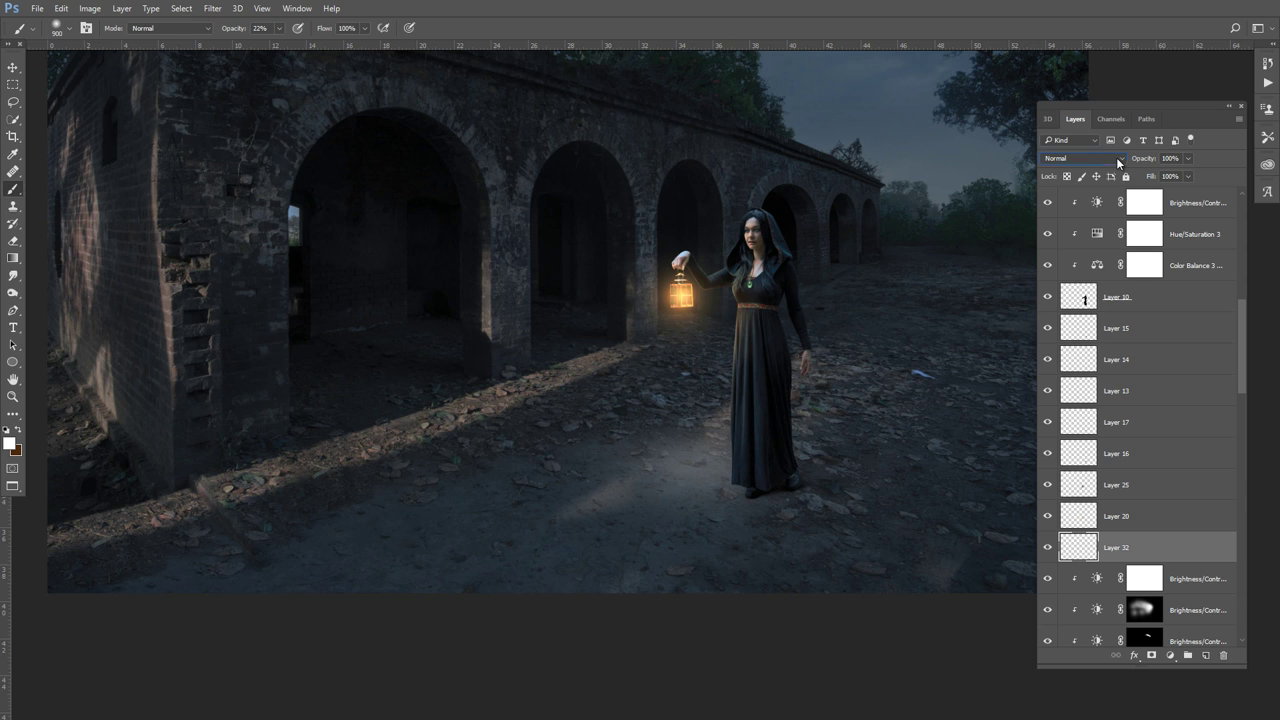
{"action": "left_click", "coordinate": [1116, 157]}
{"action": "left_click", "coordinate": [1072, 260]}
{"action": "left_click", "coordinate": [1188, 177]}
{"action": "left_click_drag", "start_coordinate": [1189, 190], "coordinate": [1171, 196]}
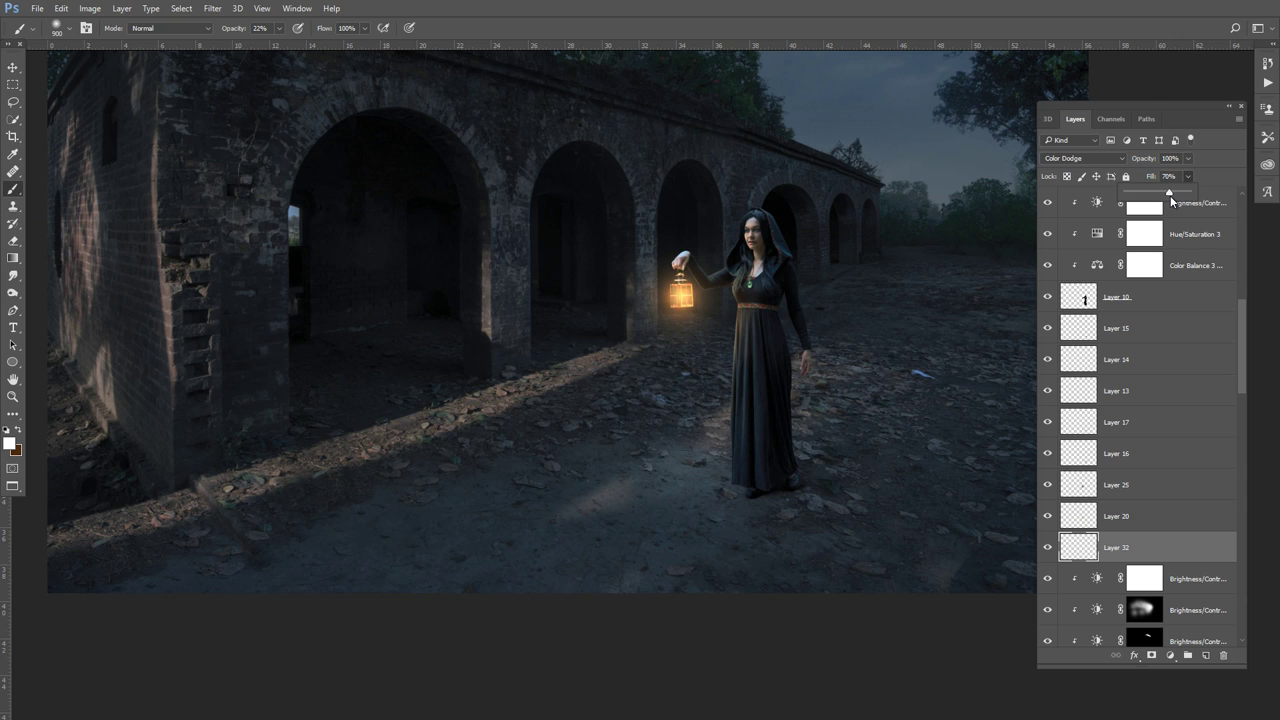
{"action": "left_click", "coordinate": [1206, 655]}
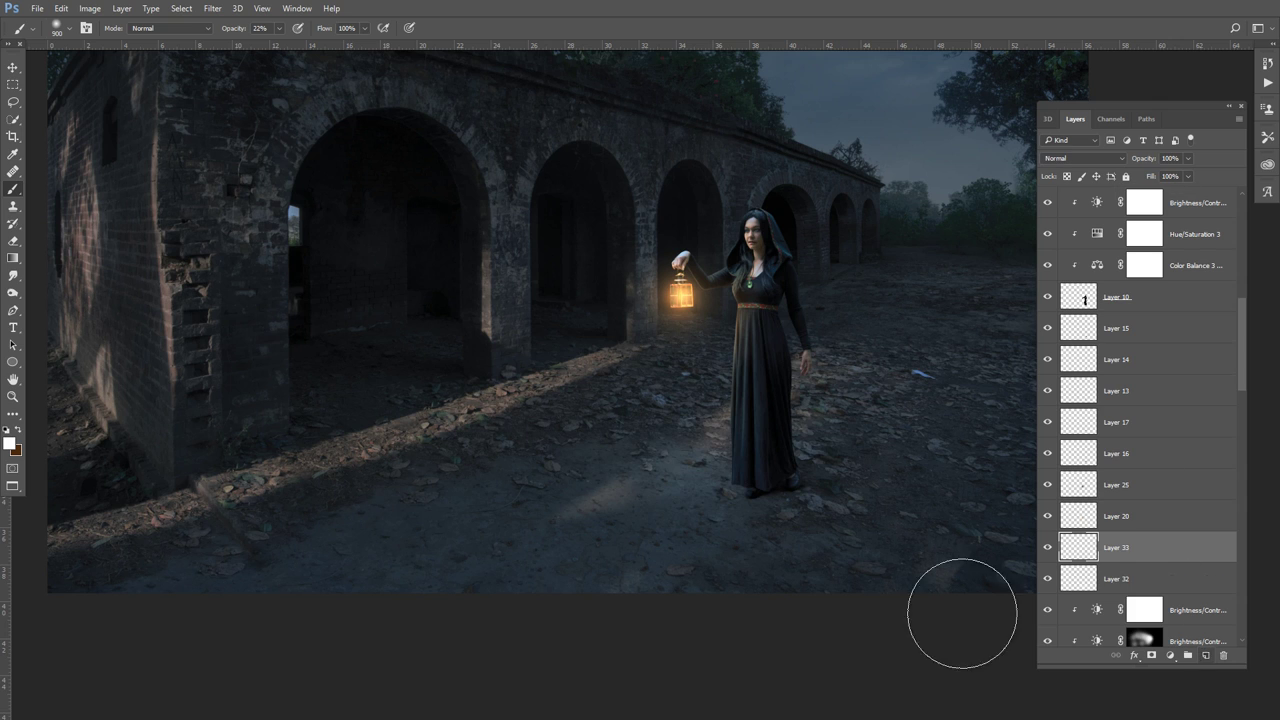
Paint brown-orange light near her feet on a Color Dodge layer, with brush opacity raised to 73%
{"action": "left_click", "coordinate": [16, 432]}
{"action": "left_click_drag", "start_coordinate": [660, 468], "coordinate": [710, 470]}
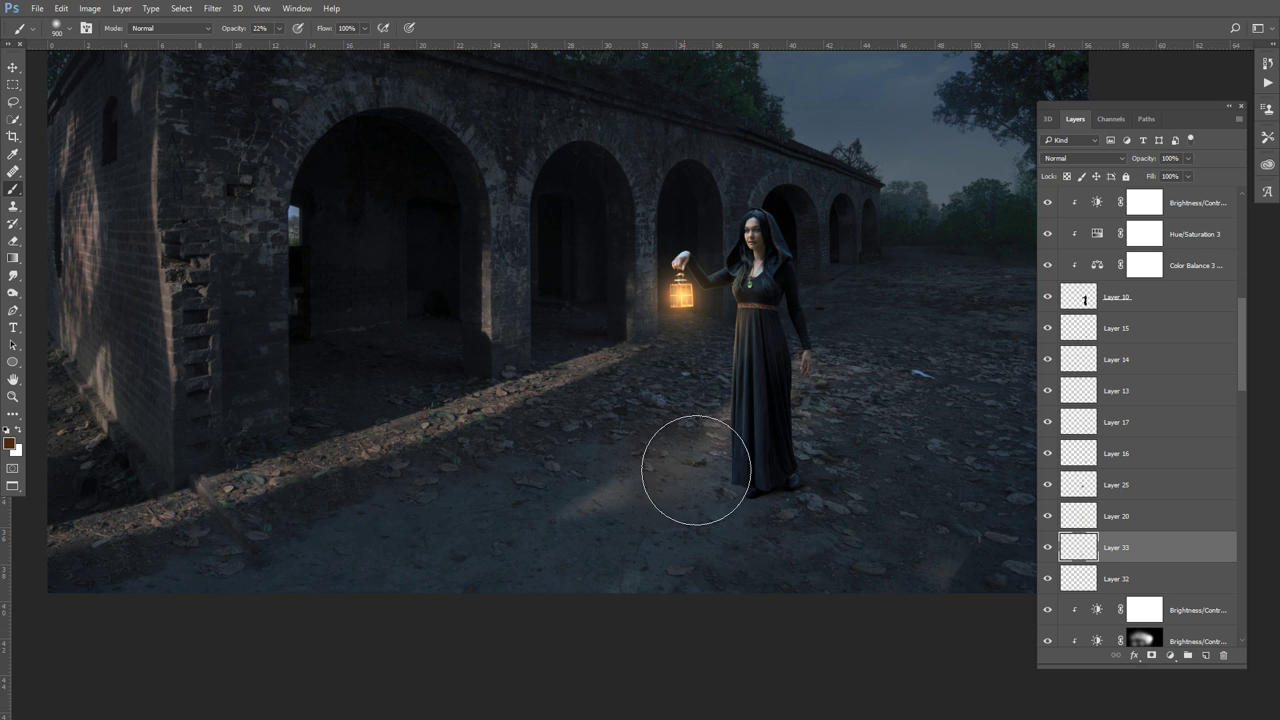
{"action": "left_click", "coordinate": [1085, 158]}
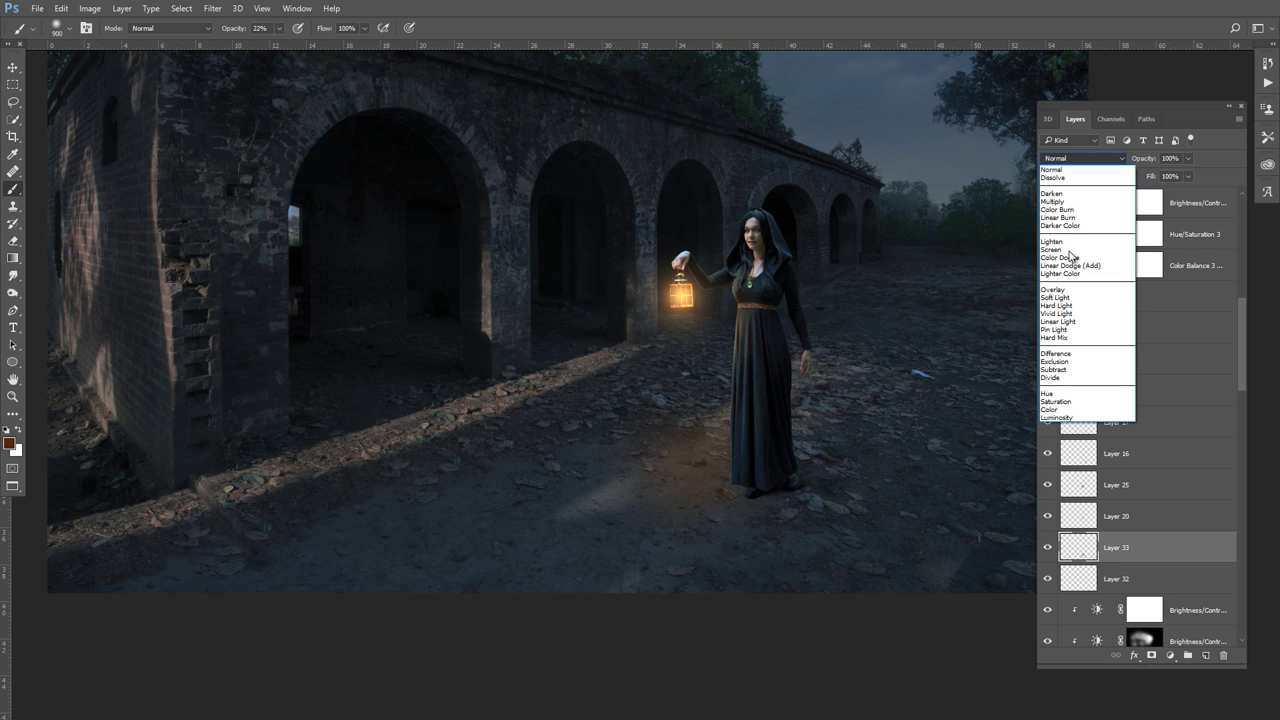
{"action": "left_click", "coordinate": [1072, 258]}
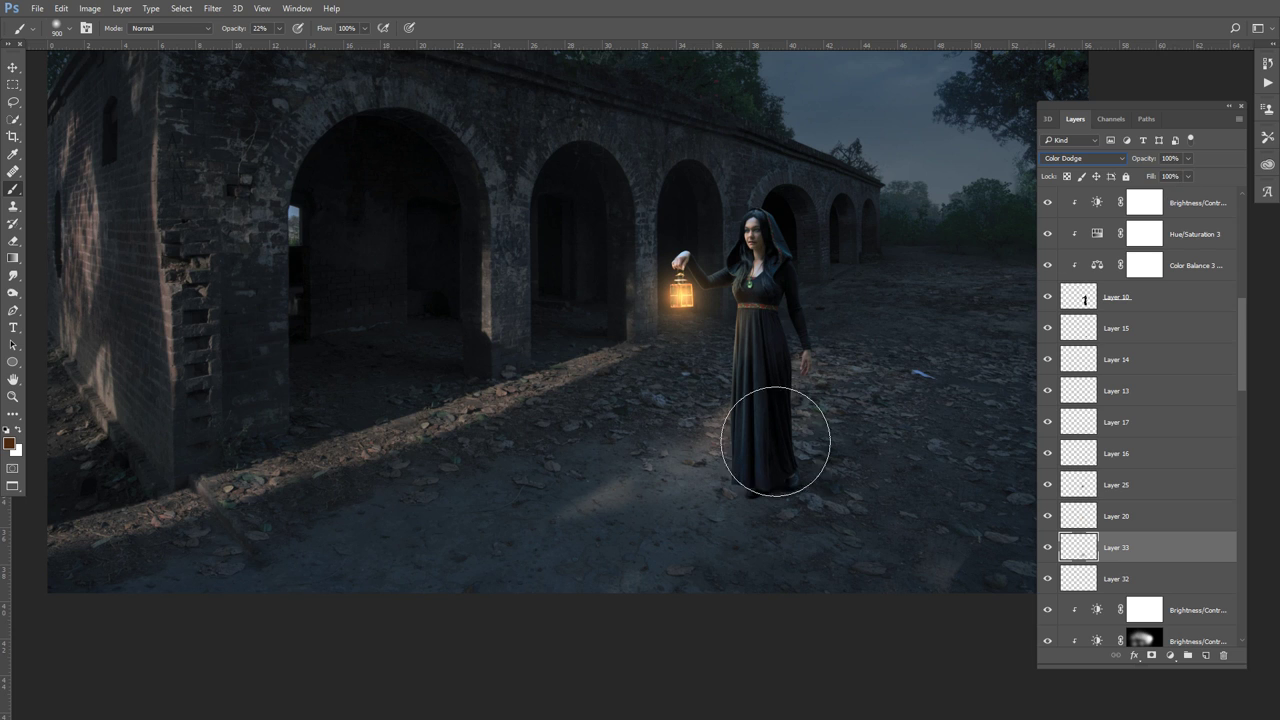
{"action": "left_click_drag", "start_coordinate": [698, 471], "coordinate": [686, 471]}
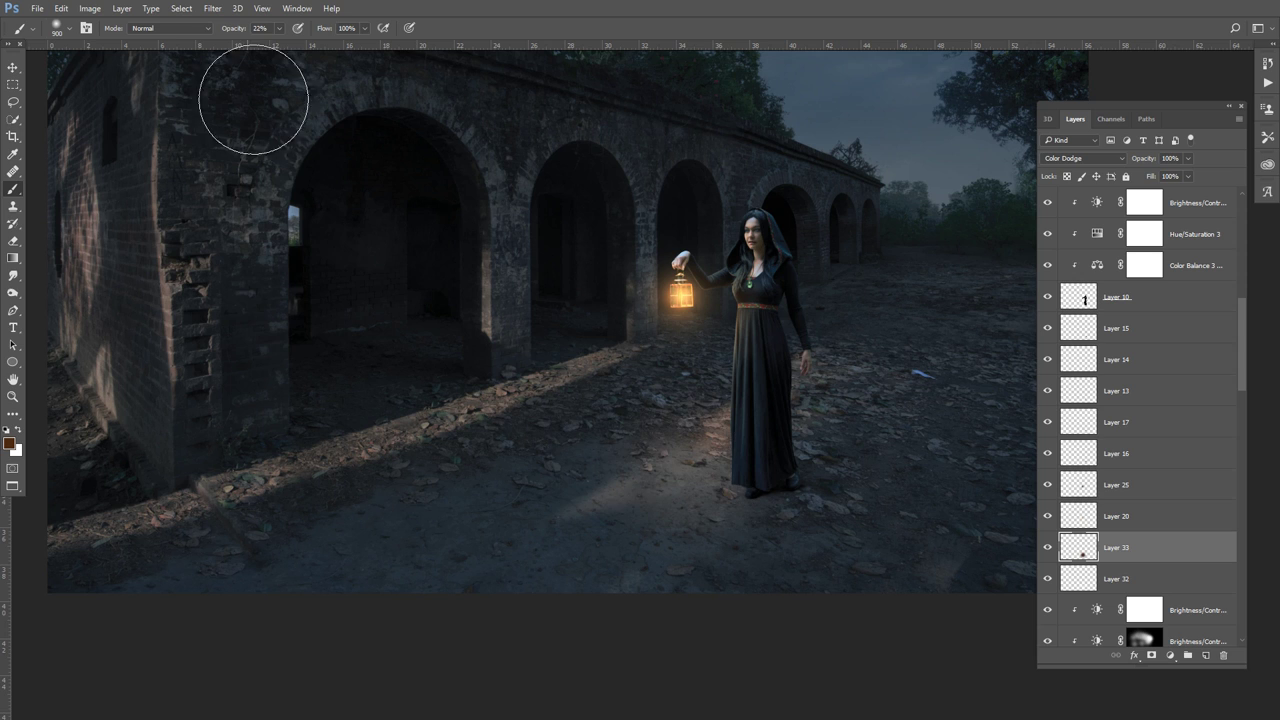
{"action": "left_click", "coordinate": [279, 28]}
{"action": "left_click_drag", "start_coordinate": [309, 50], "coordinate": [316, 50]}
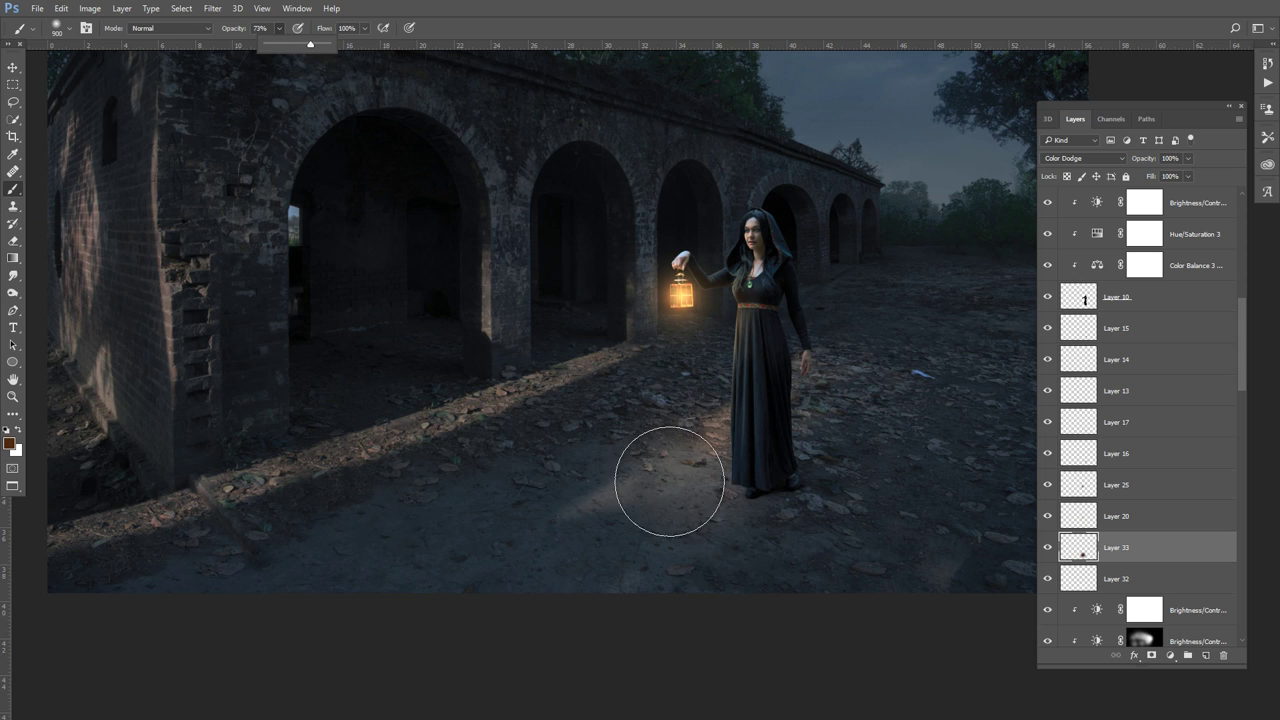
Transform the warm glow into a wide, flattened pool along the ground
{"action": "key", "text": "ctrl+t"}
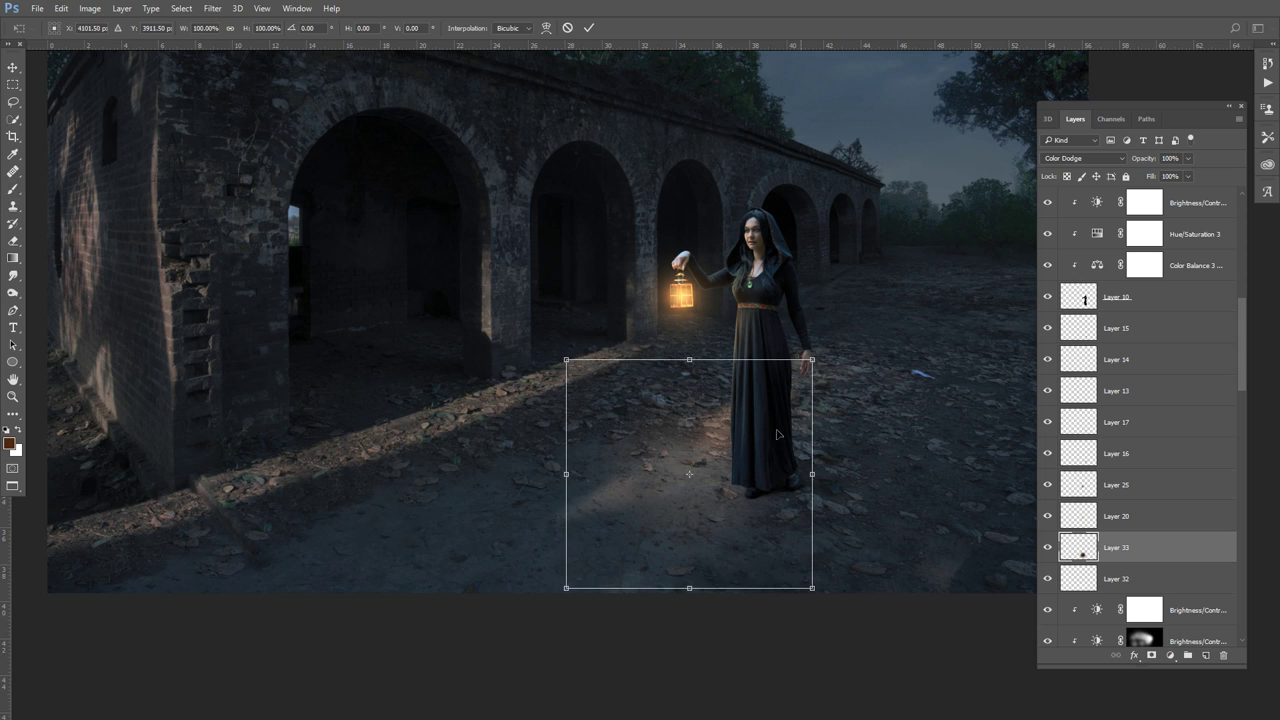
{"action": "left_click_drag", "start_coordinate": [694, 380], "coordinate": [694, 429]}
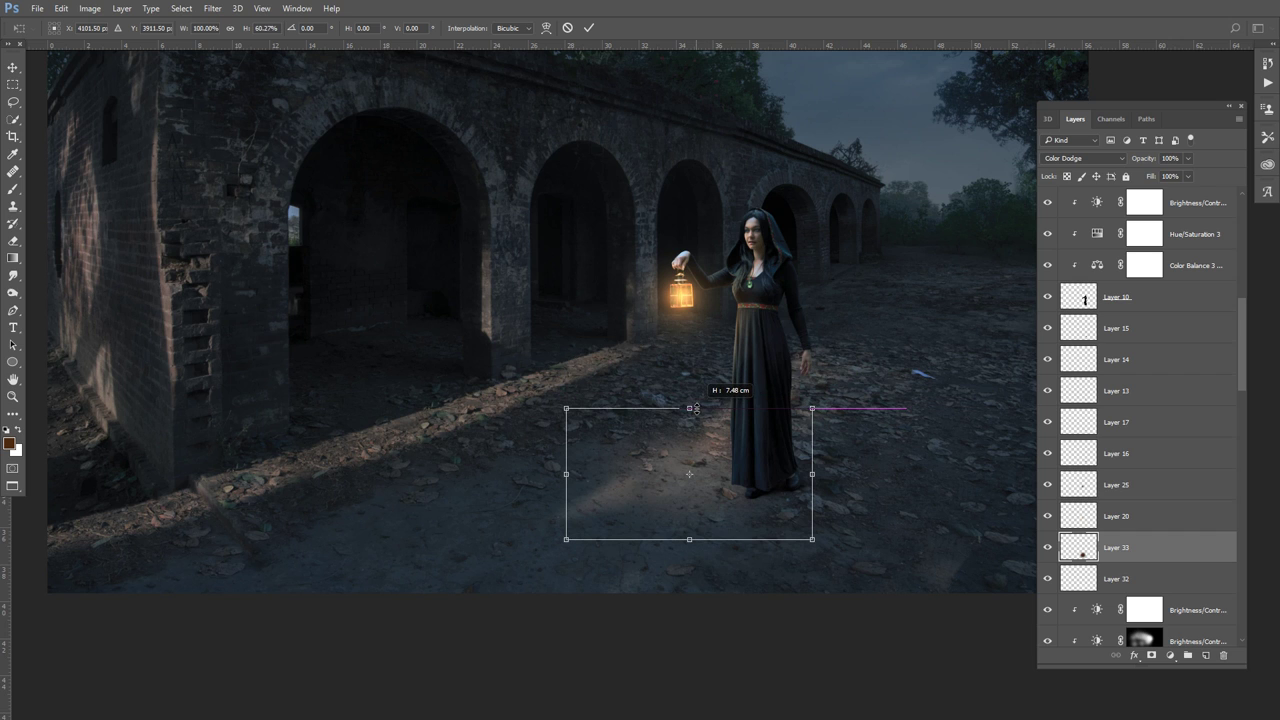
{"action": "left_click_drag", "start_coordinate": [812, 408], "coordinate": [822, 404]}
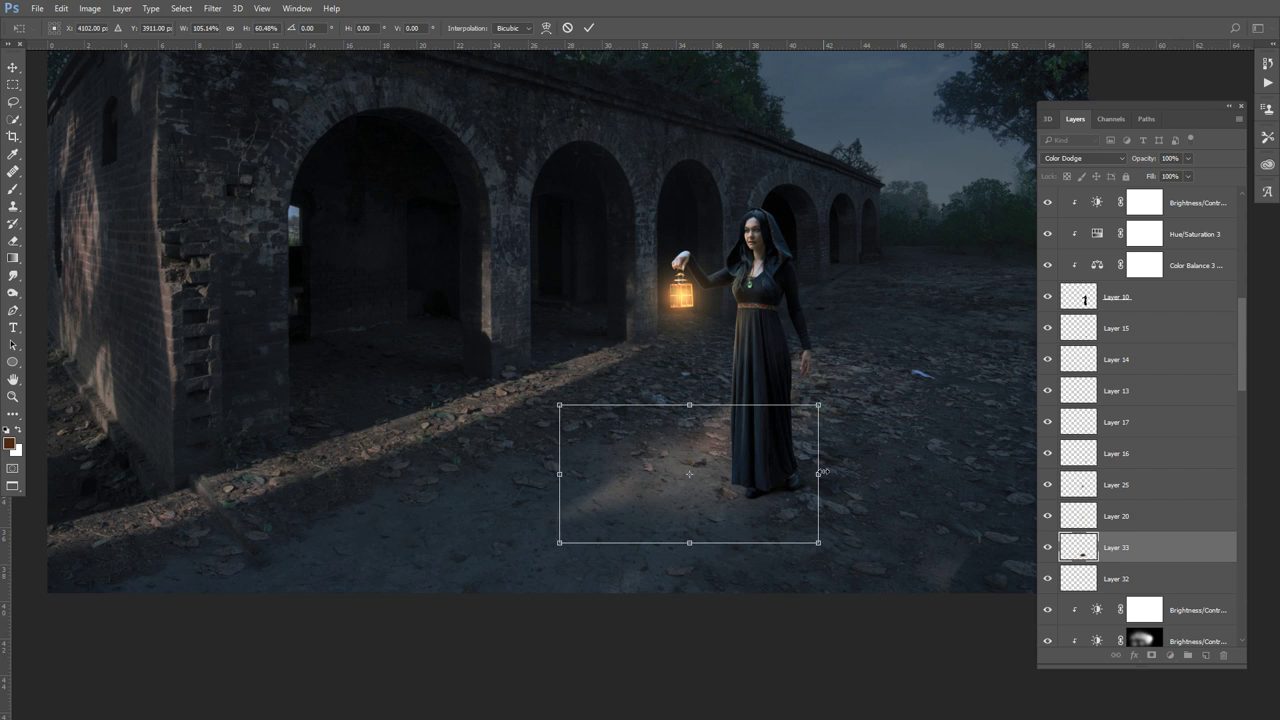
{"action": "left_click_drag", "start_coordinate": [825, 466], "coordinate": [851, 464]}
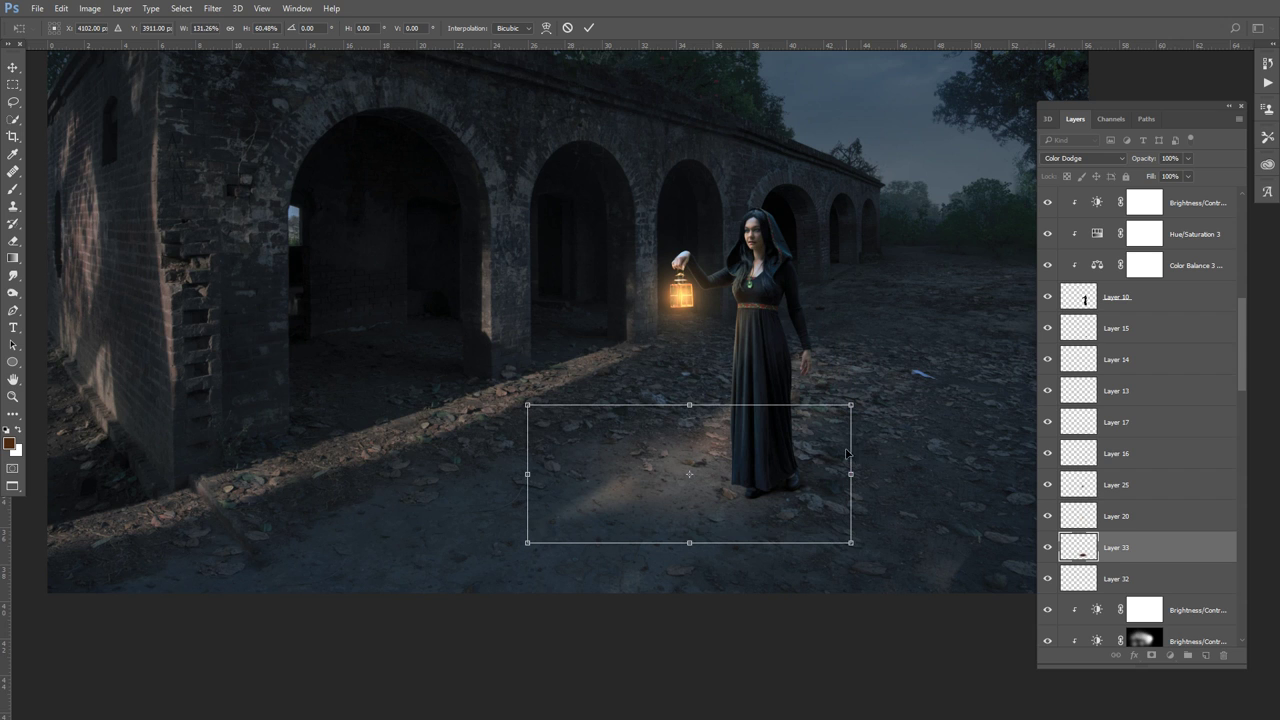
{"action": "left_click_drag", "start_coordinate": [850, 405], "coordinate": [895, 392]}
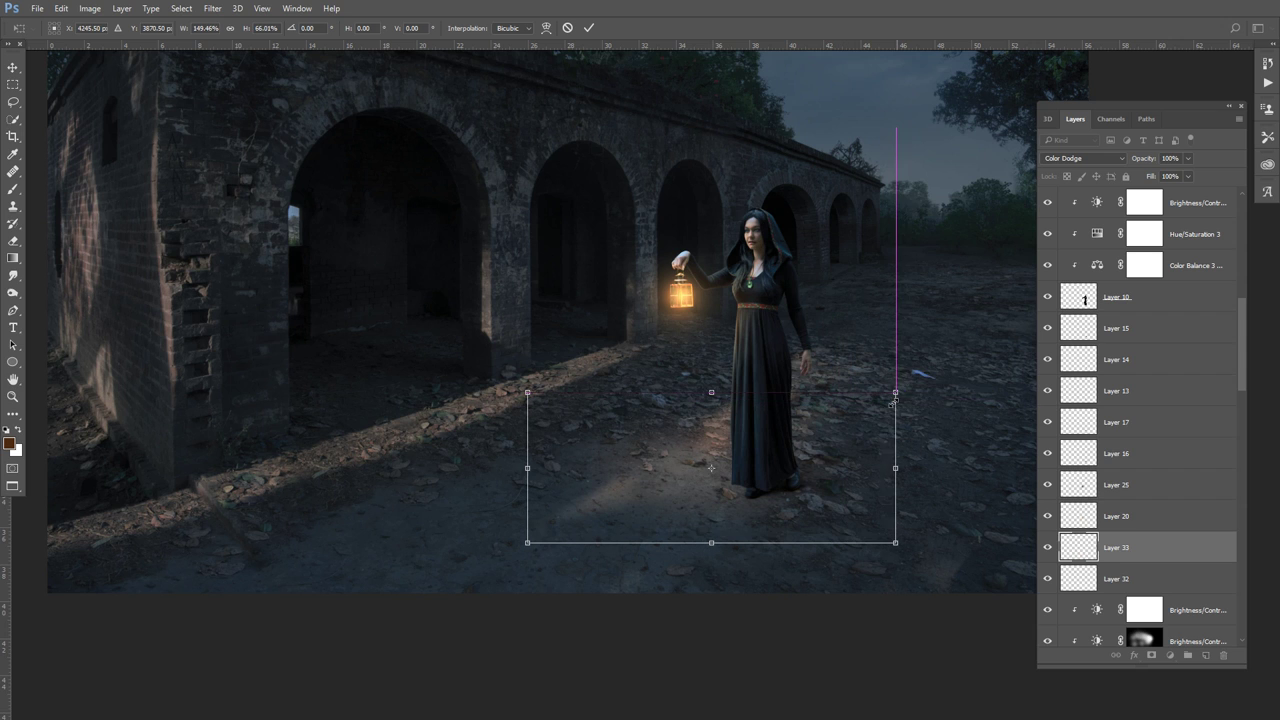
{"action": "left_click_drag", "start_coordinate": [893, 539], "coordinate": [906, 536]}
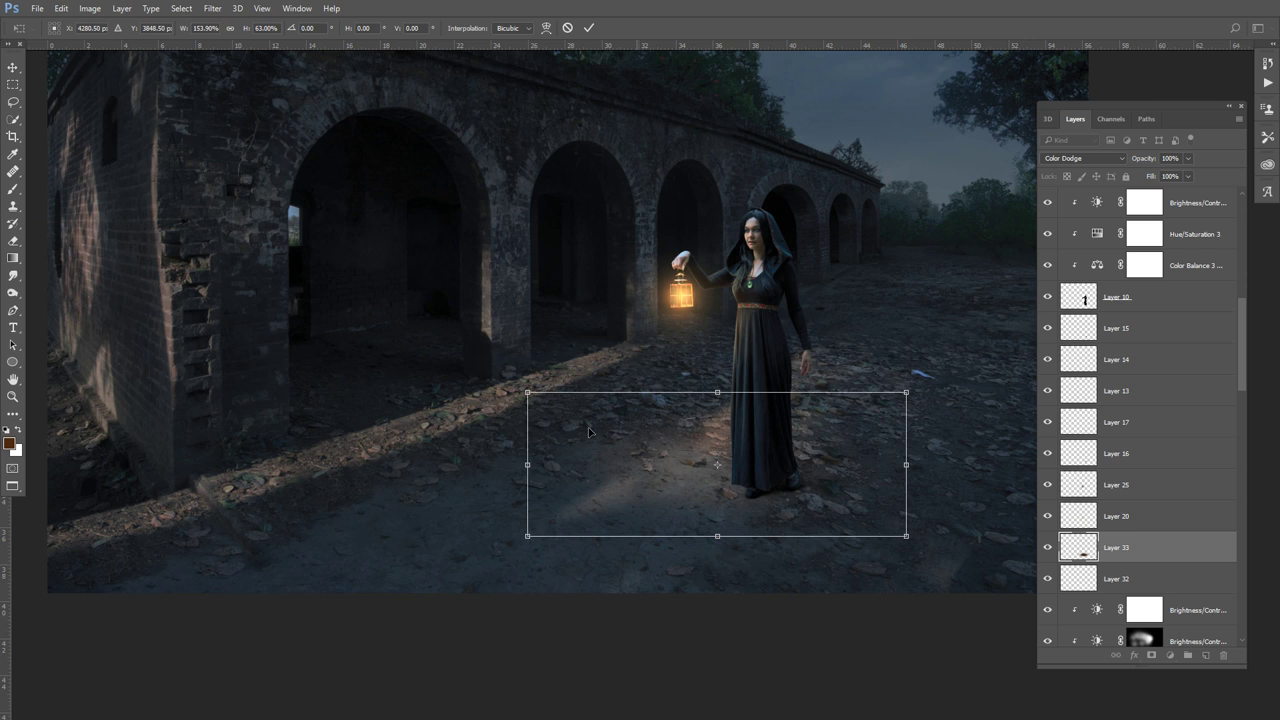
{"action": "left_click_drag", "start_coordinate": [528, 393], "coordinate": [511, 400]}
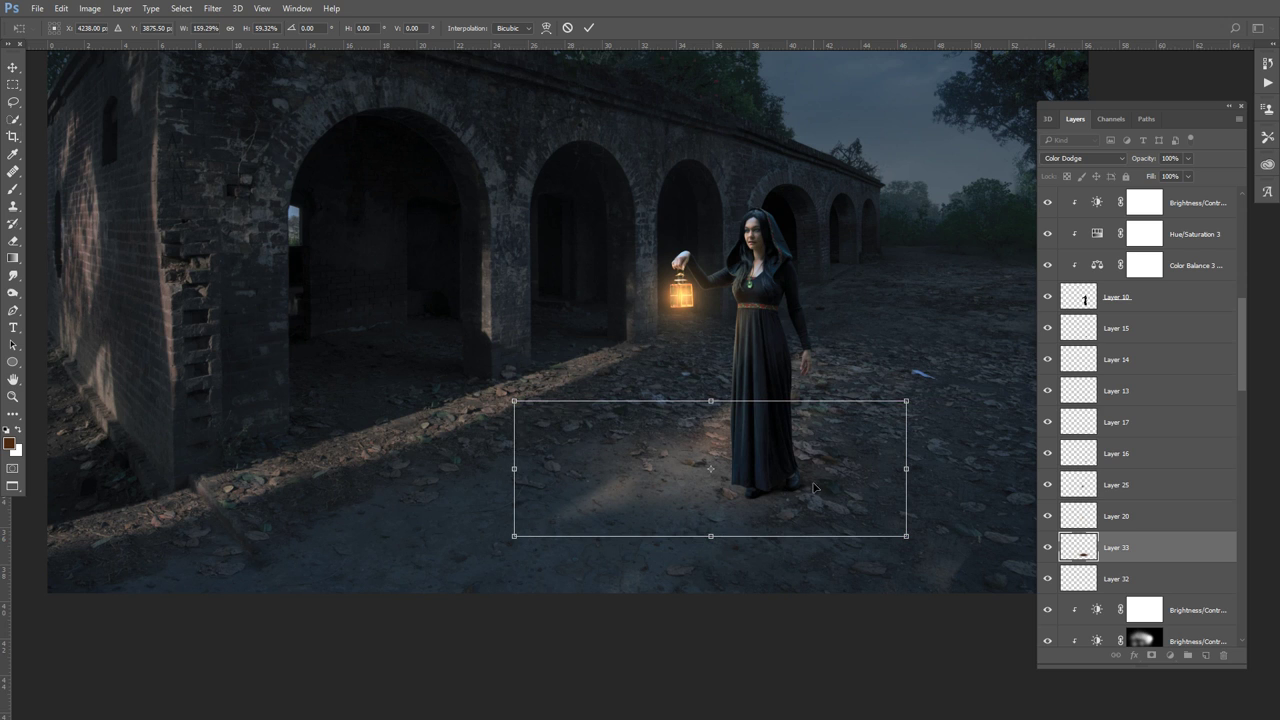
{"action": "key", "text": "Return"}
{"action": "key", "text": "b"}
{"action": "left_click", "coordinate": [12, 242]}
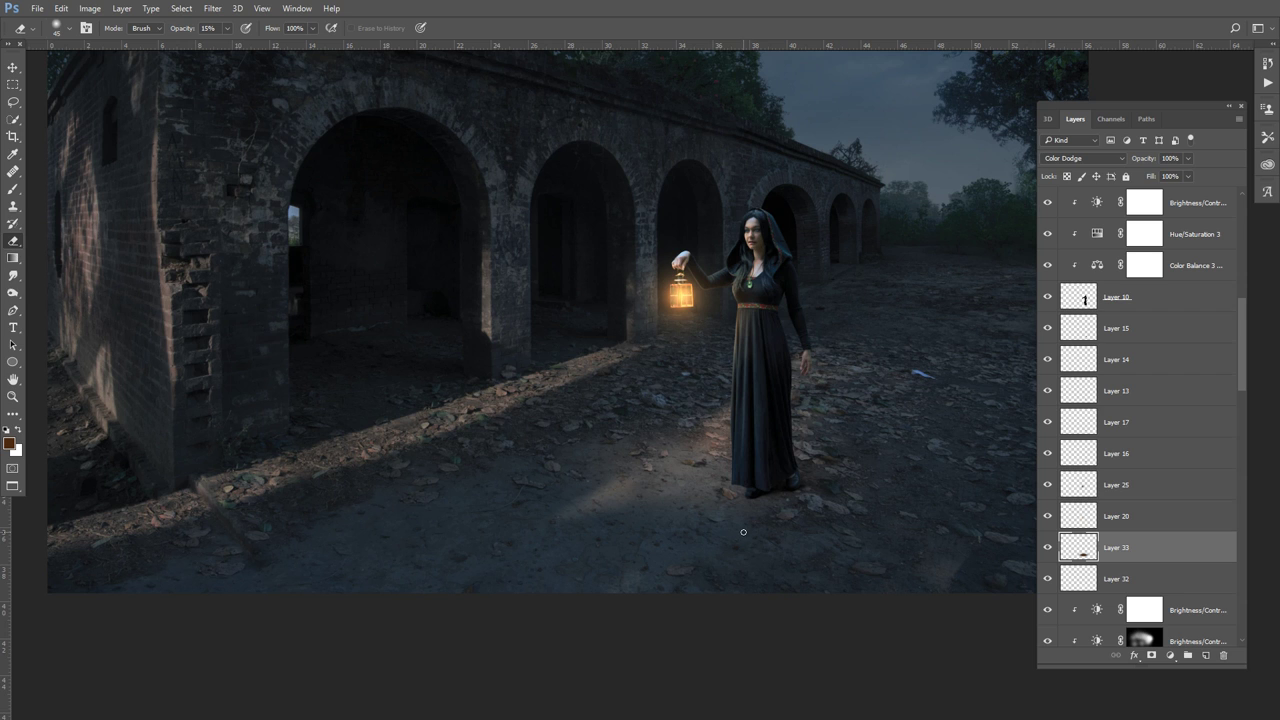
Widen the Layer 32 white light pool and rotate it -3.47°
{"action": "key", "text": "bracketright"}
{"action": "key", "text": "bracketright"}
{"action": "key", "text": "bracketright"}
{"action": "left_click", "coordinate": [1110, 580]}
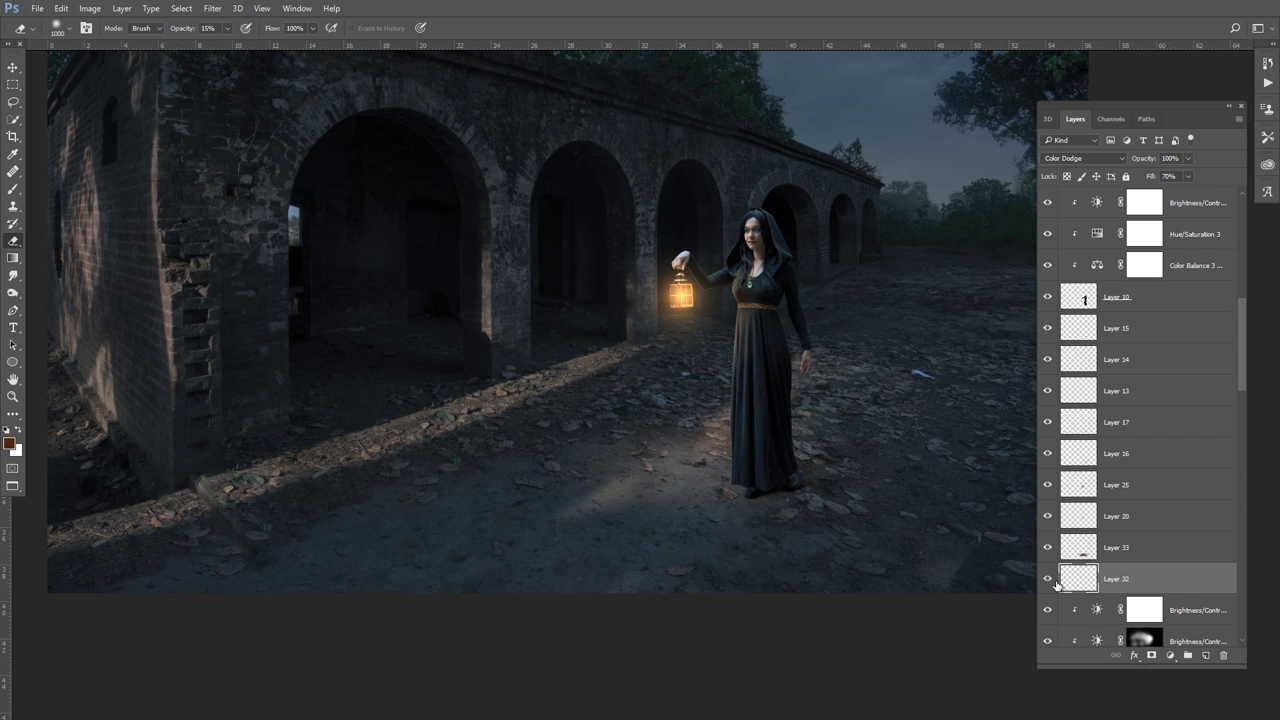
{"action": "left_click", "coordinate": [1047, 578]}
{"action": "key", "text": "bracketleft"}
{"action": "key", "text": "ctrl+t"}
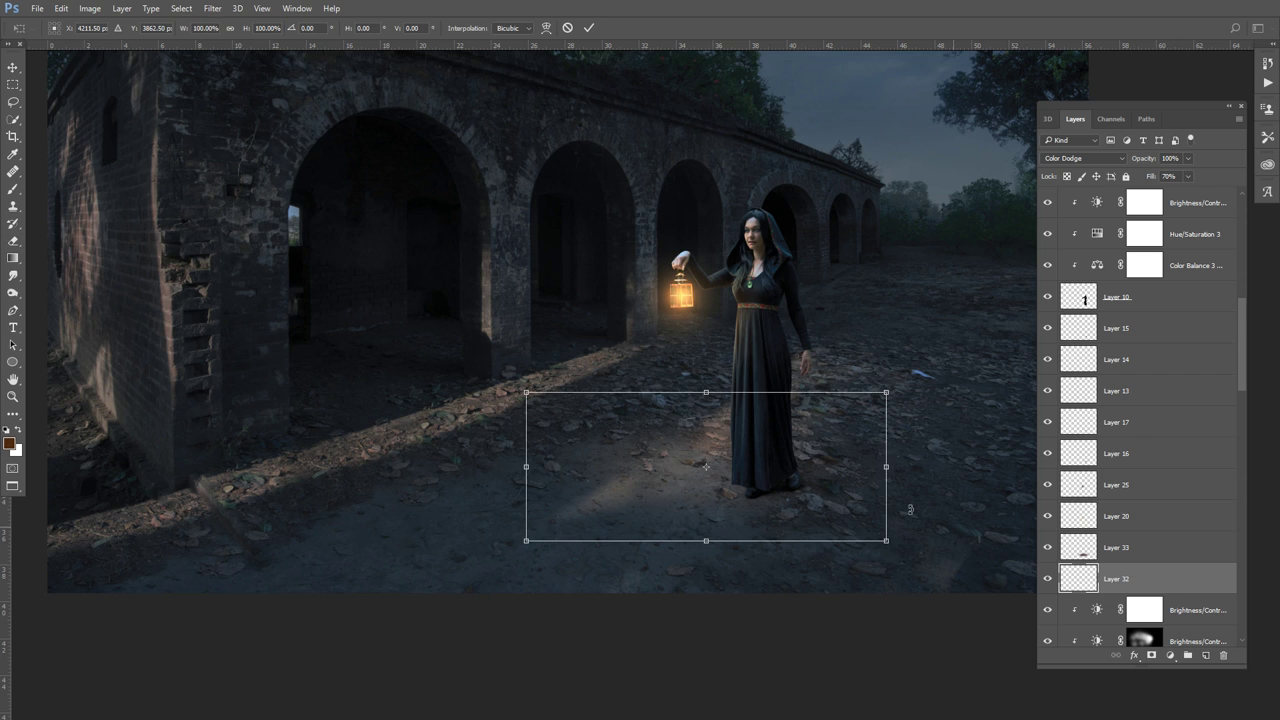
{"action": "left_click_drag", "start_coordinate": [909, 461], "coordinate": [948, 422]}
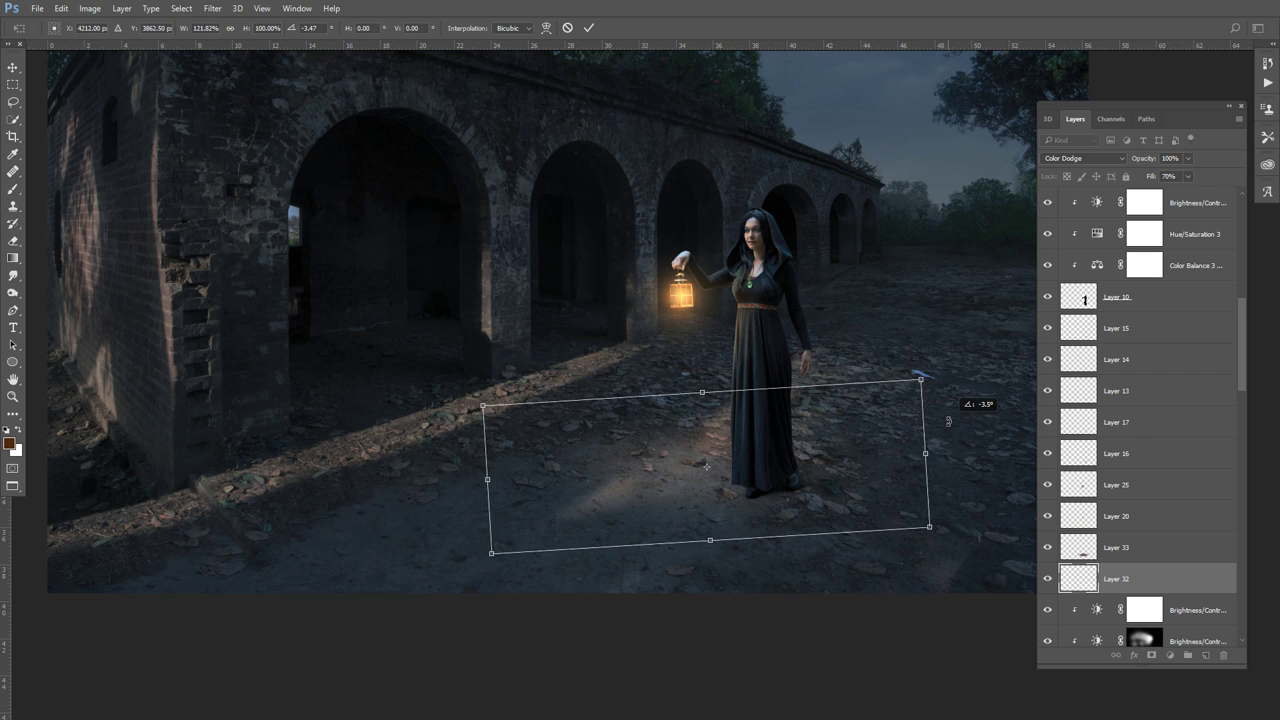
{"action": "double_click", "coordinate": [890, 459]}
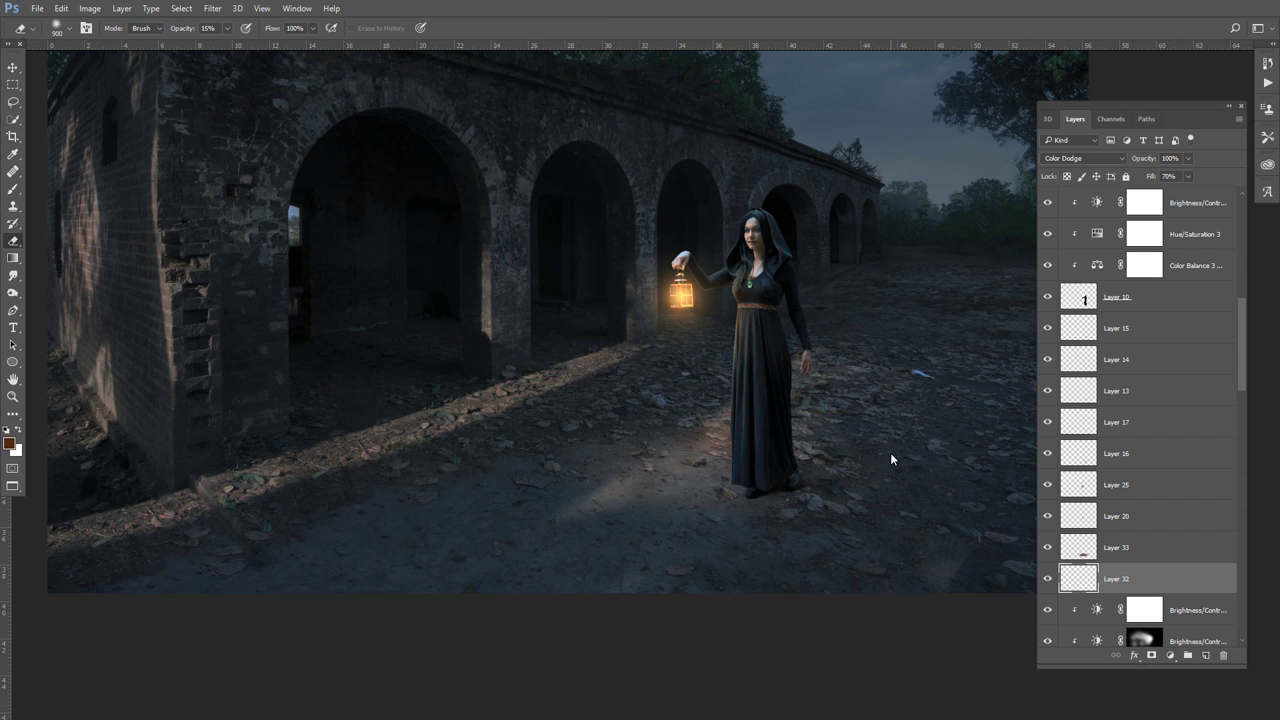
Set Layer 32's fill to 55% and duplicate it as Layer 32 copy
{"action": "left_click", "coordinate": [1187, 177]}
{"action": "mouse_move", "coordinate": [1189, 192]}
{"action": "left_mouse_down"}
{"action": "mouse_move", "coordinate": [1206, 195]}
{"action": "mouse_move", "coordinate": [1173, 204]}
{"action": "left_mouse_up"}
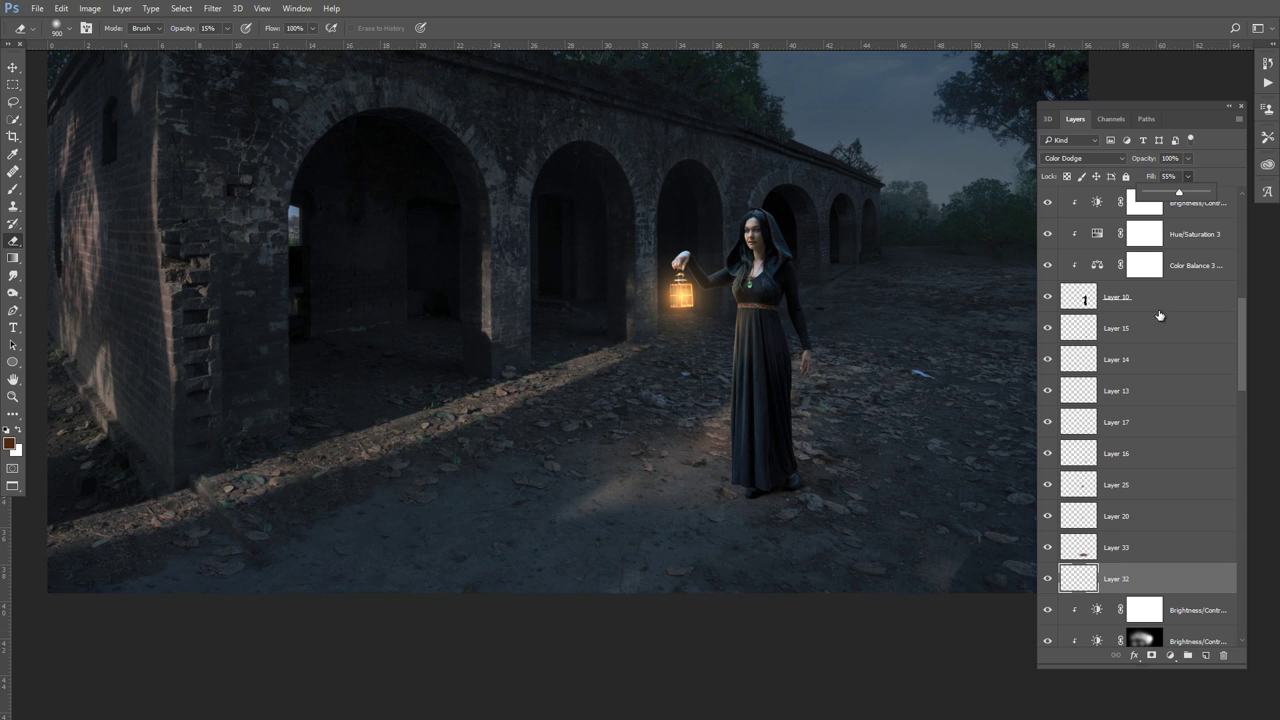
{"action": "key", "text": "ctrl+j"}
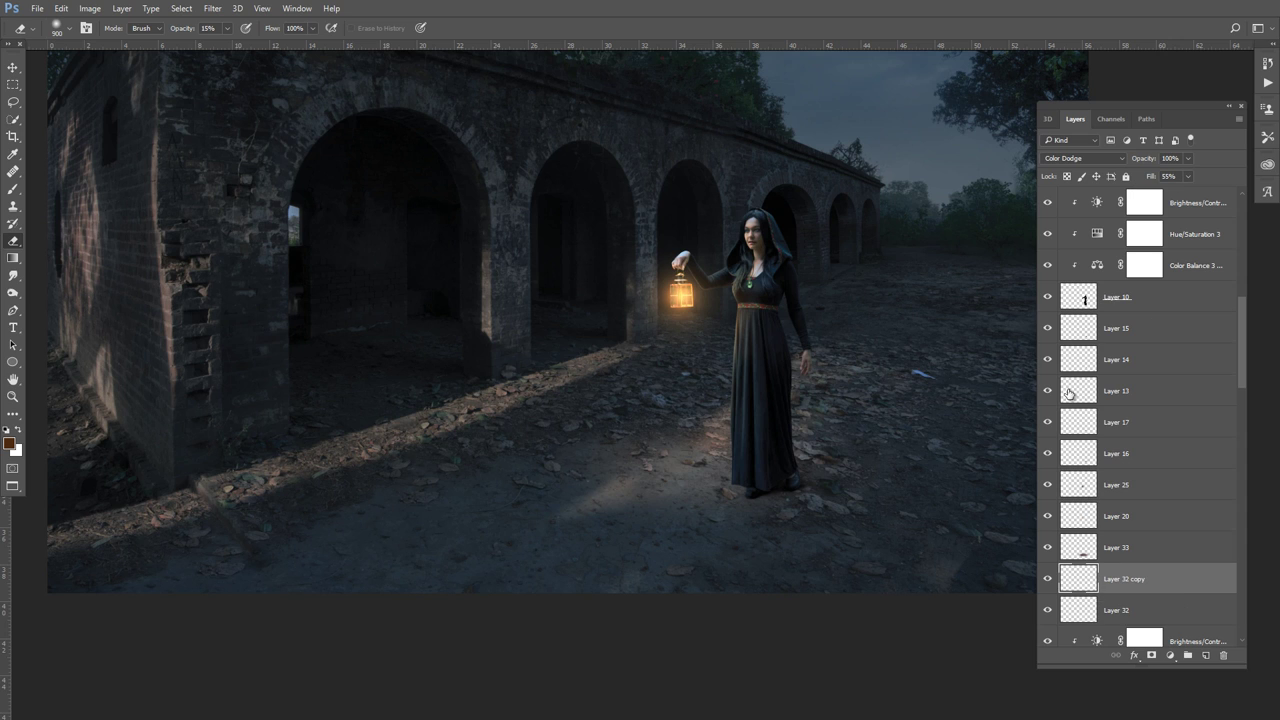
Transform the Layer 32 copy light pool wider and flatter, tilted slightly to lie along the ground
{"action": "left_click", "coordinate": [1187, 178]}
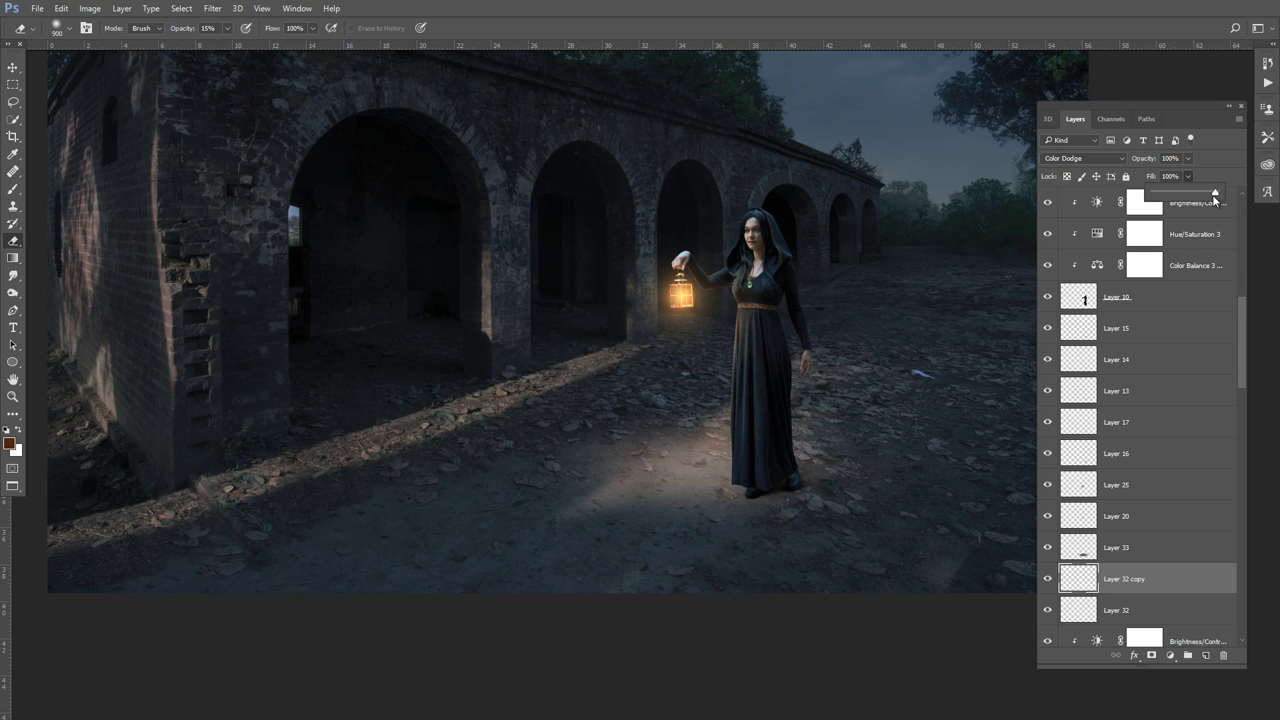
{"action": "key", "text": "ctrl+t"}
{"action": "mouse_move", "coordinate": [937, 393]}
{"action": "left_mouse_down"}
{"action": "mouse_move", "coordinate": [900, 402]}
{"action": "mouse_move", "coordinate": [927, 398]}
{"action": "left_mouse_up"}
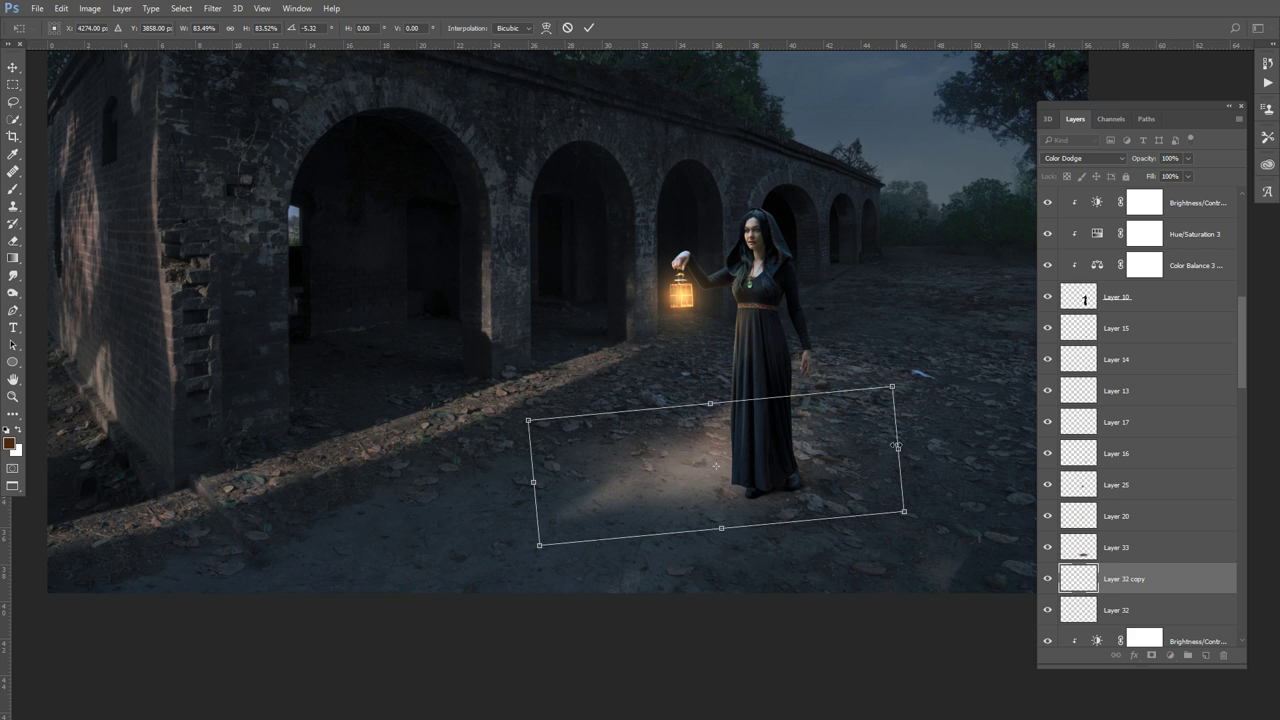
{"action": "left_click_drag", "start_coordinate": [897, 446], "coordinate": [1005, 411]}
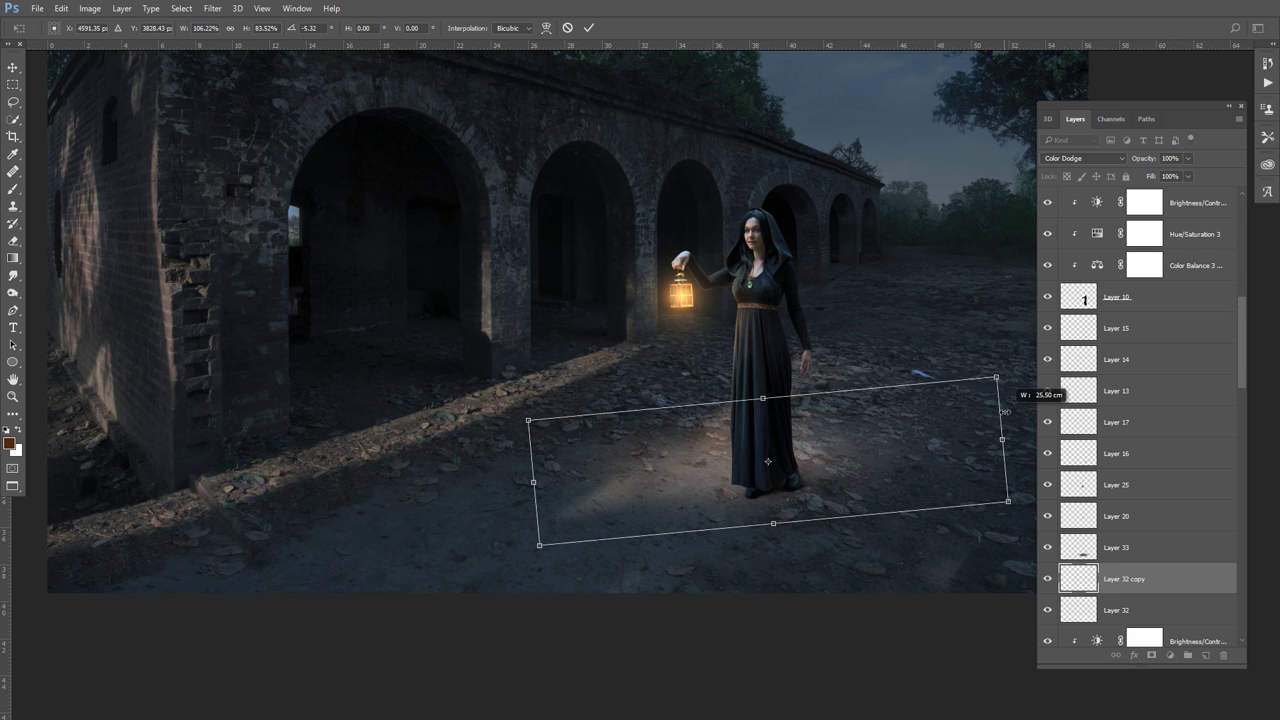
{"action": "left_click_drag", "start_coordinate": [902, 452], "coordinate": [897, 449]}
{"action": "left_click_drag", "start_coordinate": [757, 398], "coordinate": [757, 403]}
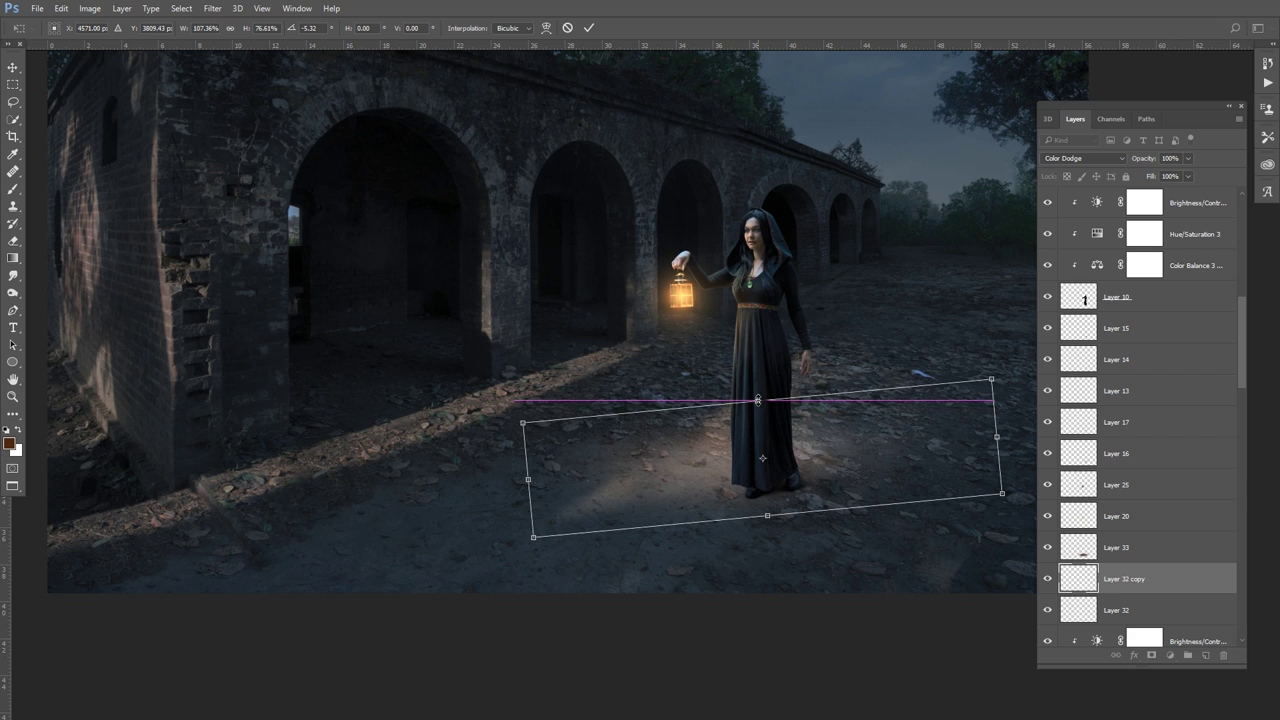
{"action": "left_click_drag", "start_coordinate": [514, 485], "coordinate": [508, 477]}
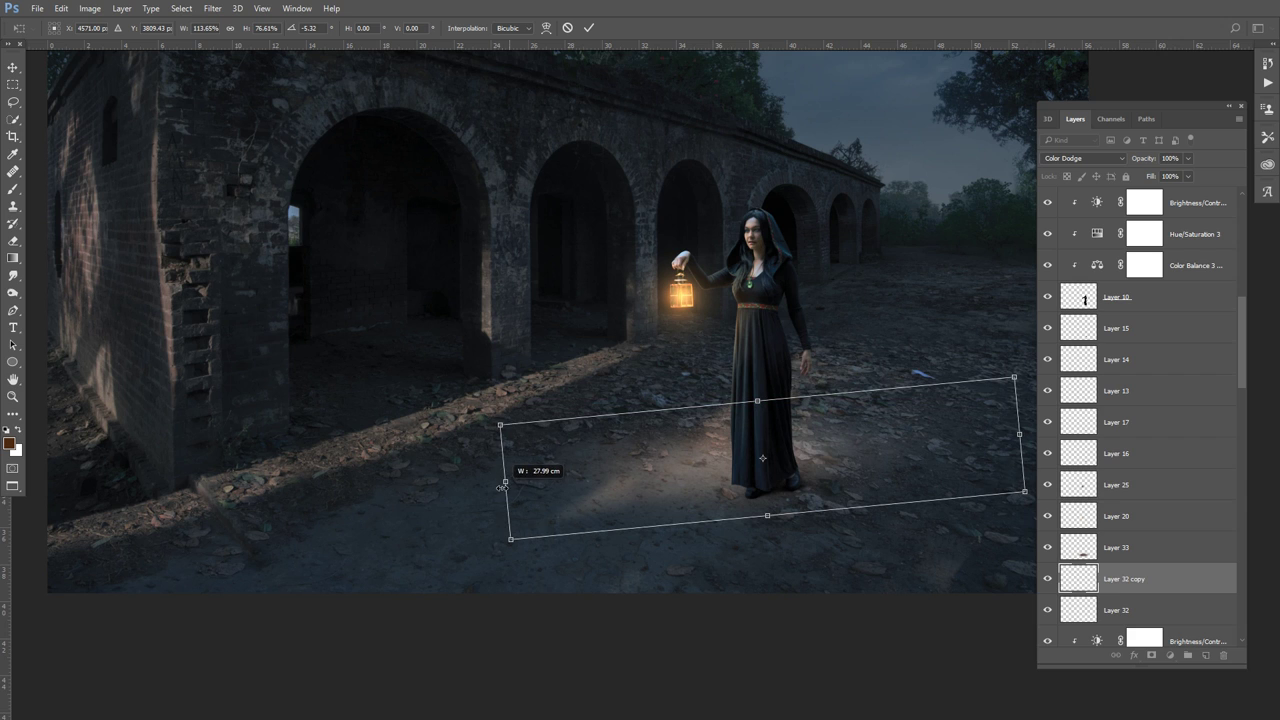
{"action": "key", "text": "Return"}
{"action": "key", "text": "e"}
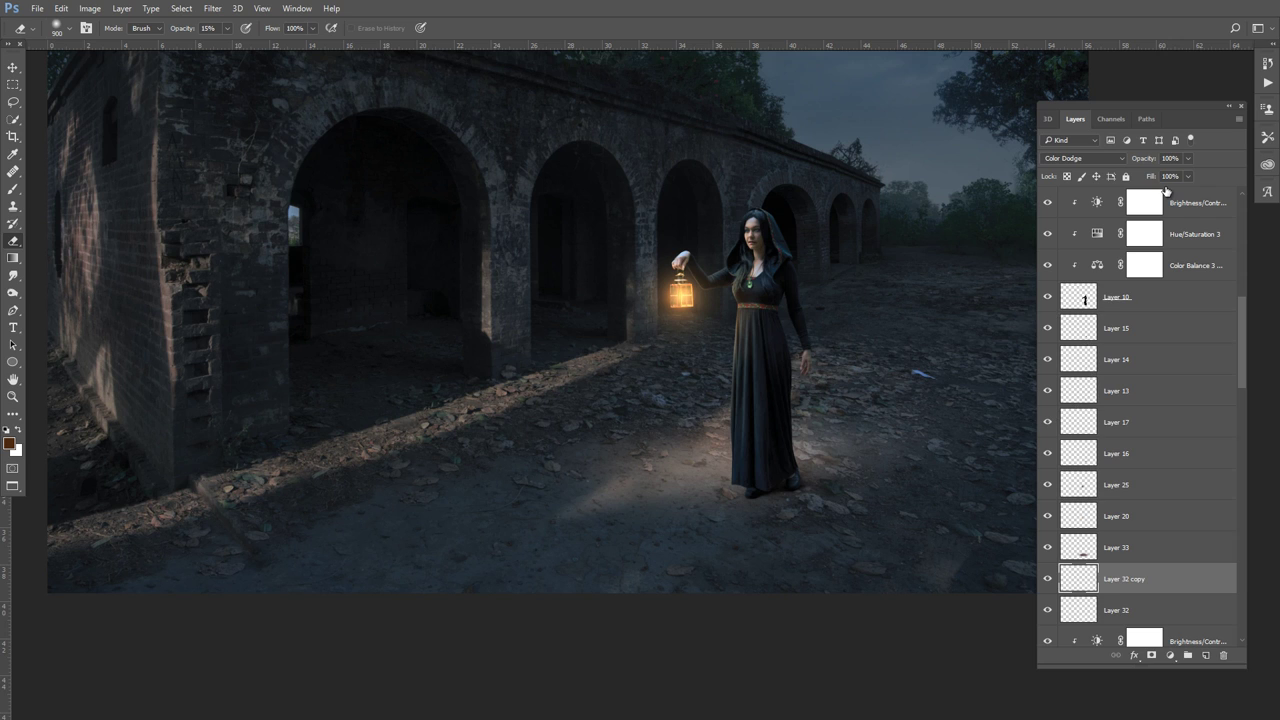
{"action": "left_click", "coordinate": [1188, 176]}
Lower the light layer's fill, then select Layer 6, Color Balance 3 and Brightness/Contrast together
{"action": "left_click_drag", "start_coordinate": [1177, 193], "coordinate": [1173, 195]}
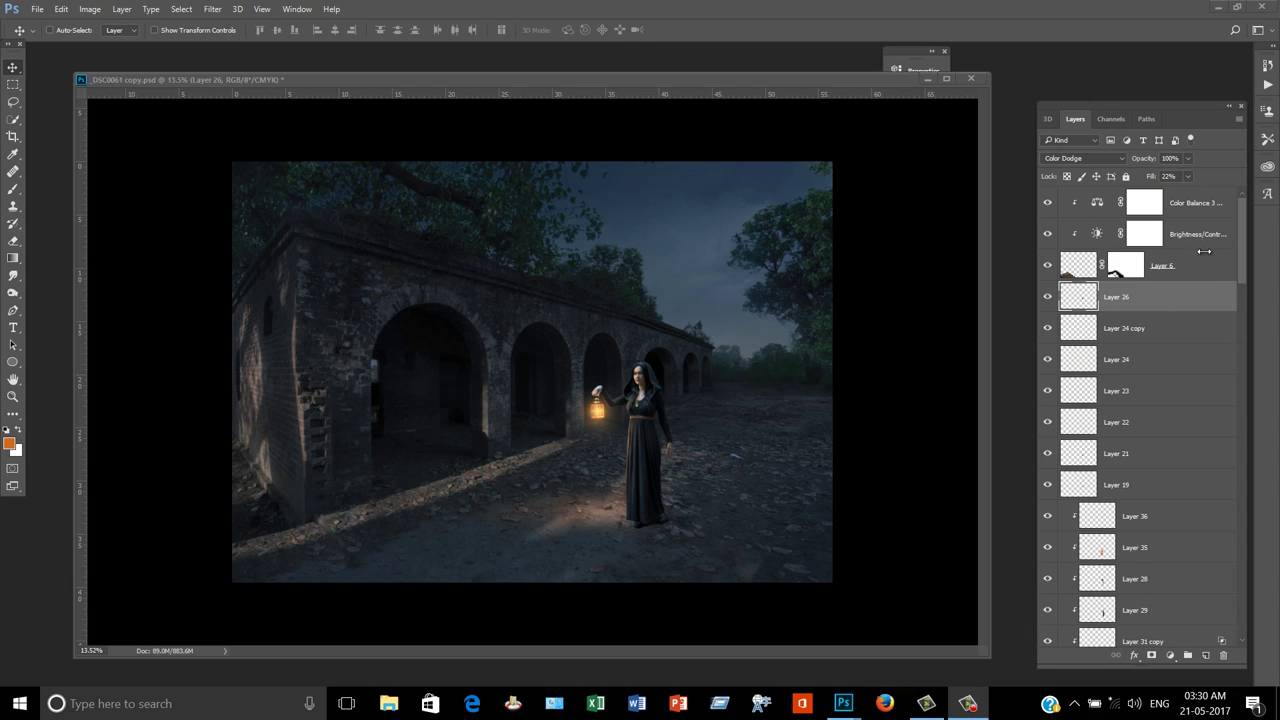
{"action": "left_click", "coordinate": [1204, 258]}
{"action": "left_click", "coordinate": [1205, 210], "text": "shift"}
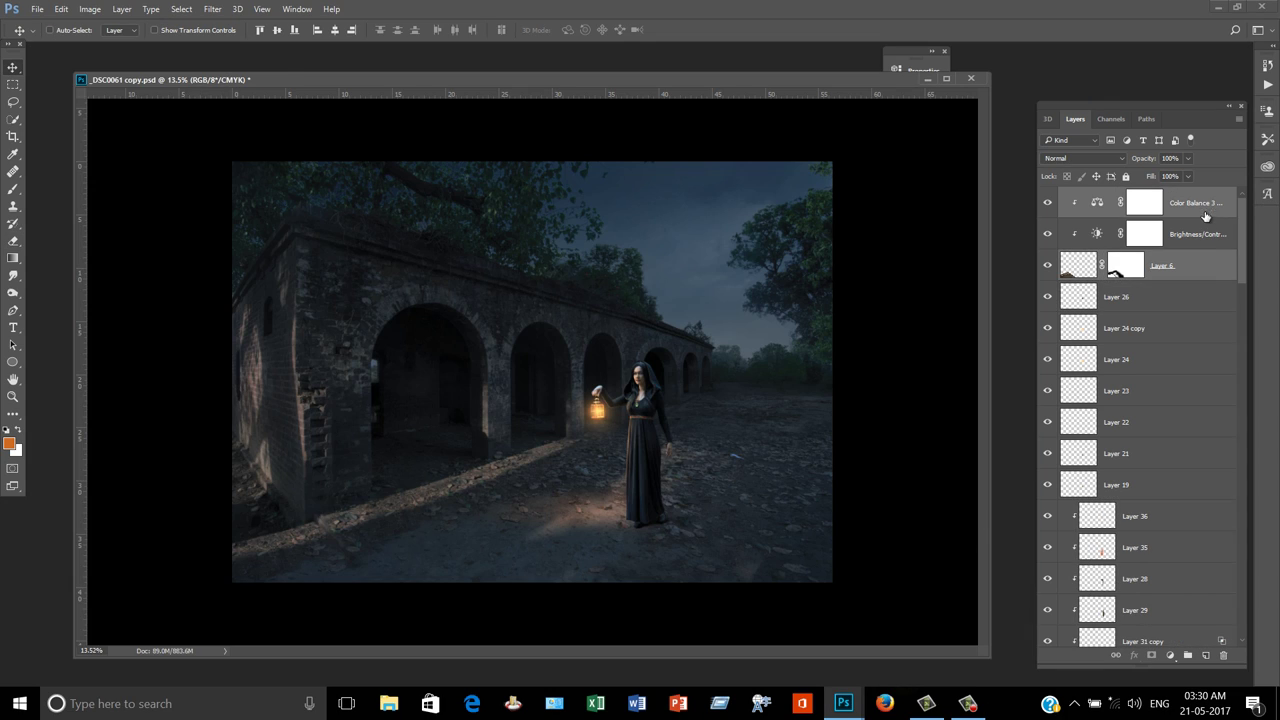
{"action": "left_click", "coordinate": [1047, 265]}
{"action": "left_click", "coordinate": [1047, 265]}
{"action": "left_click", "coordinate": [1199, 237], "text": "ctrl"}
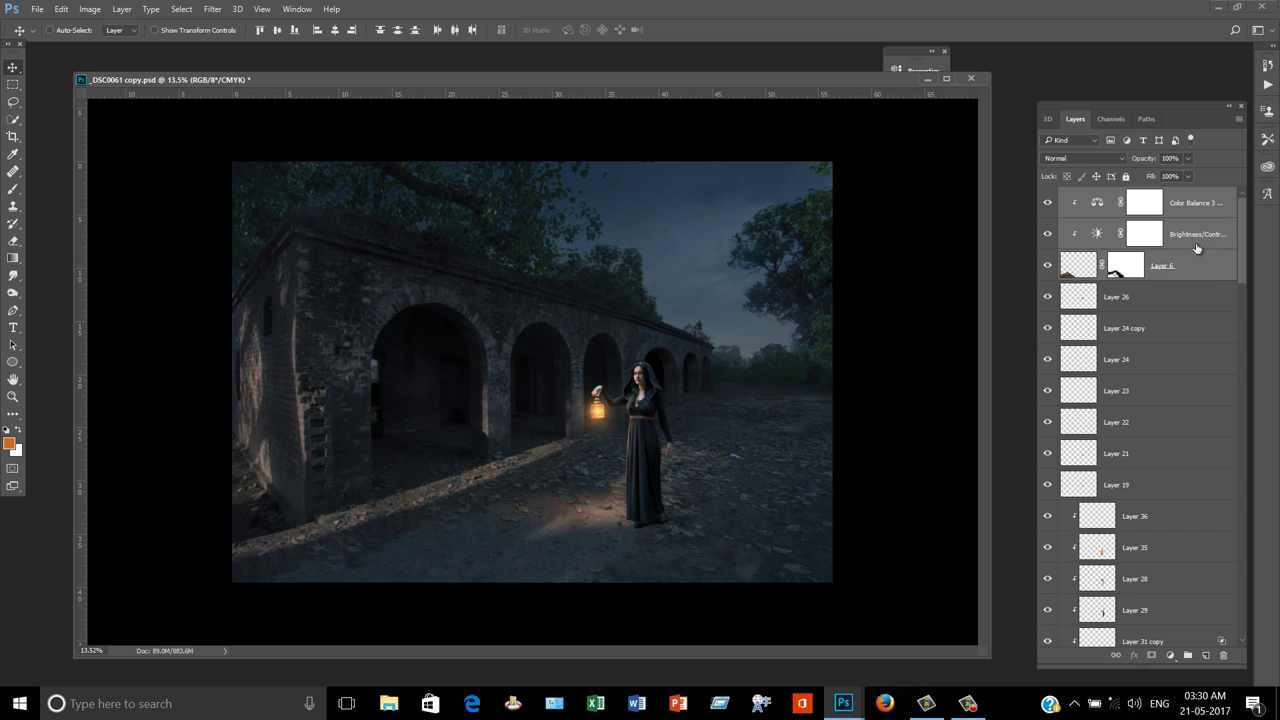
Move Layer 6 and its two clipped adjustments below Layer 32, undoing one misplaced drop
{"action": "left_click_drag", "start_coordinate": [1190, 271], "coordinate": [1167, 665]}
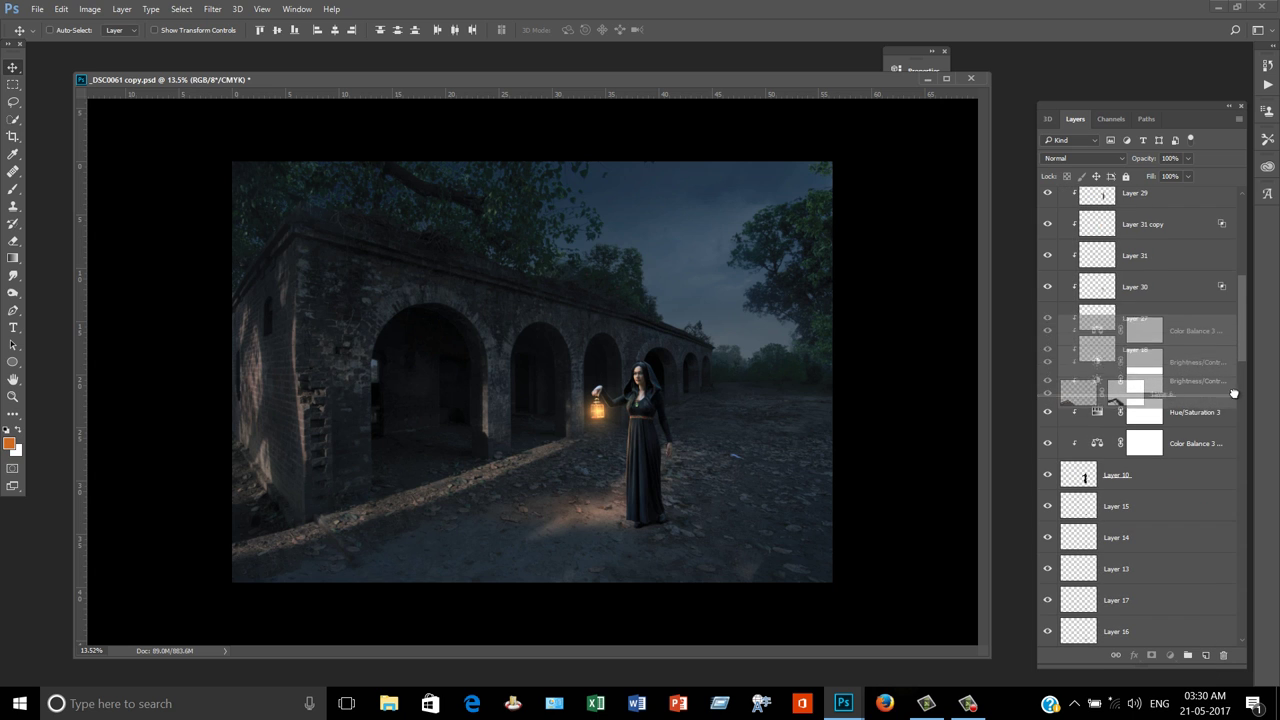
{"action": "mouse_move", "coordinate": [1167, 665]}
{"action": "left_mouse_down"}
{"action": "mouse_move", "coordinate": [1233, 367]}
{"action": "mouse_move", "coordinate": [1222, 361]}
{"action": "left_mouse_up"}
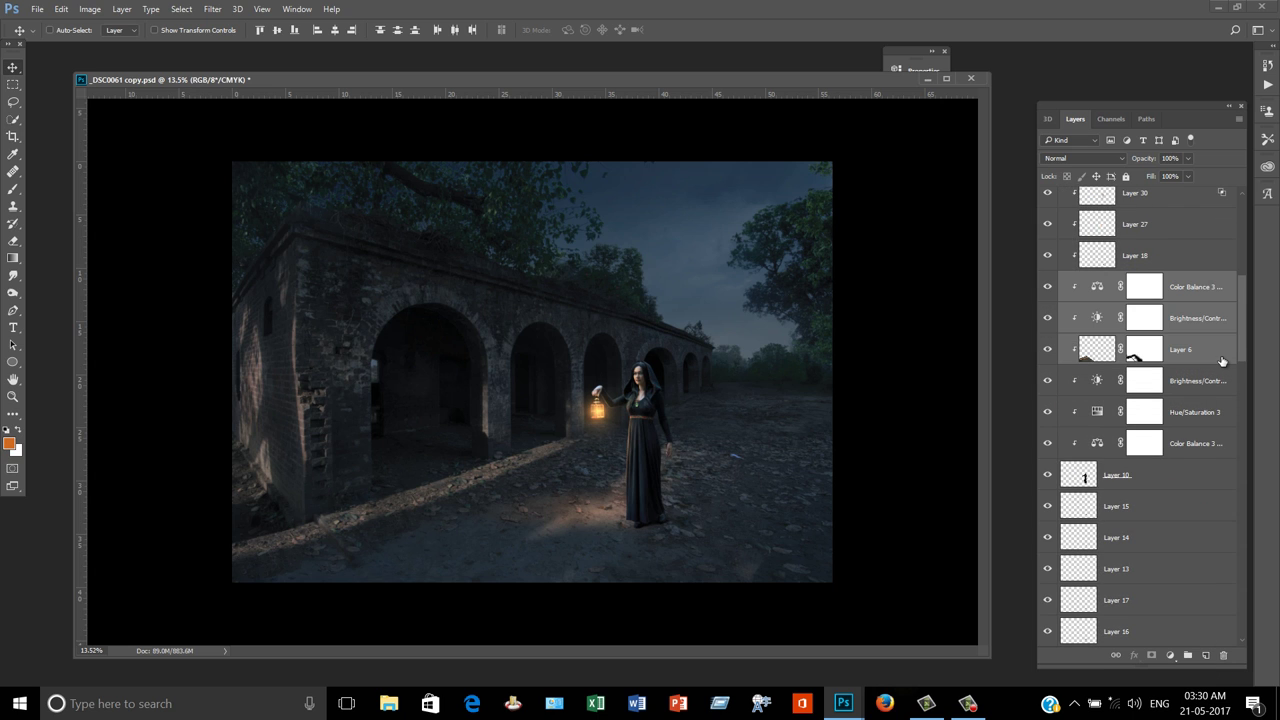
{"action": "key", "text": "ctrl+z"}
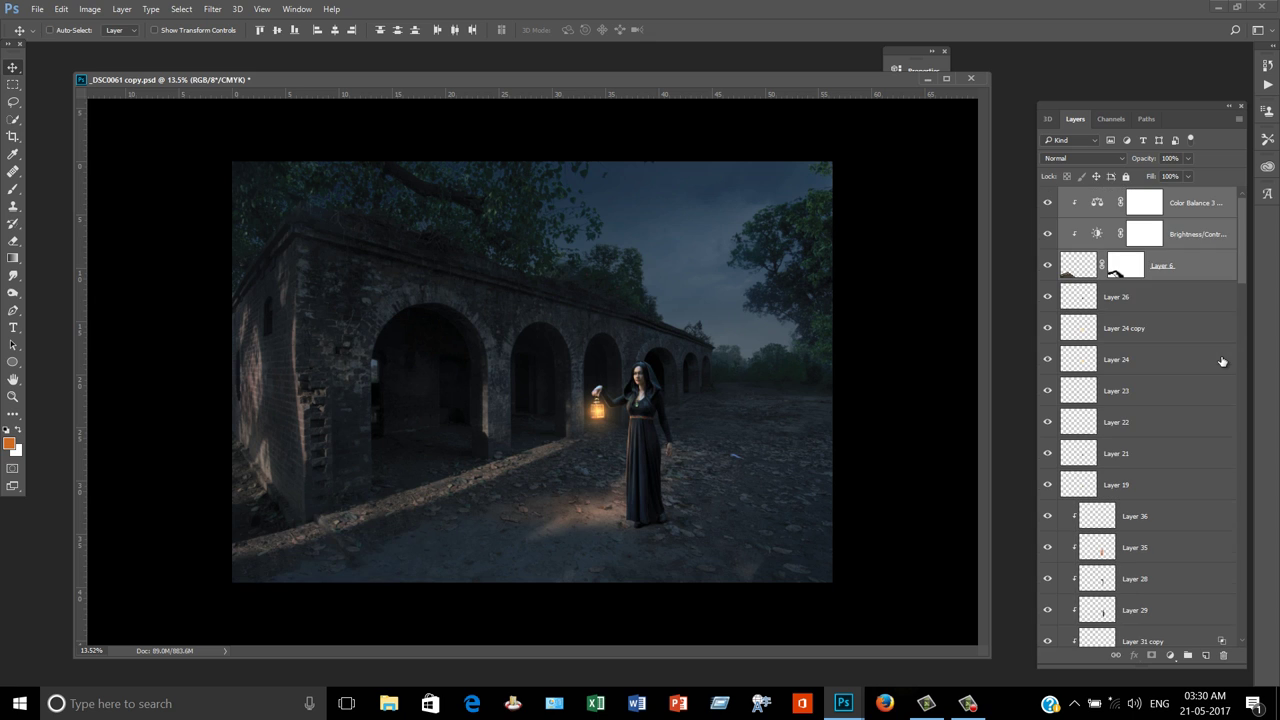
{"action": "scroll", "coordinate": [1217, 361], "scroll_direction": "down", "scroll_amount": 2}
{"action": "scroll", "coordinate": [1160, 435], "scroll_direction": "down", "scroll_amount": 2}
{"action": "scroll", "coordinate": [1157, 440], "scroll_direction": "down", "scroll_amount": 2}
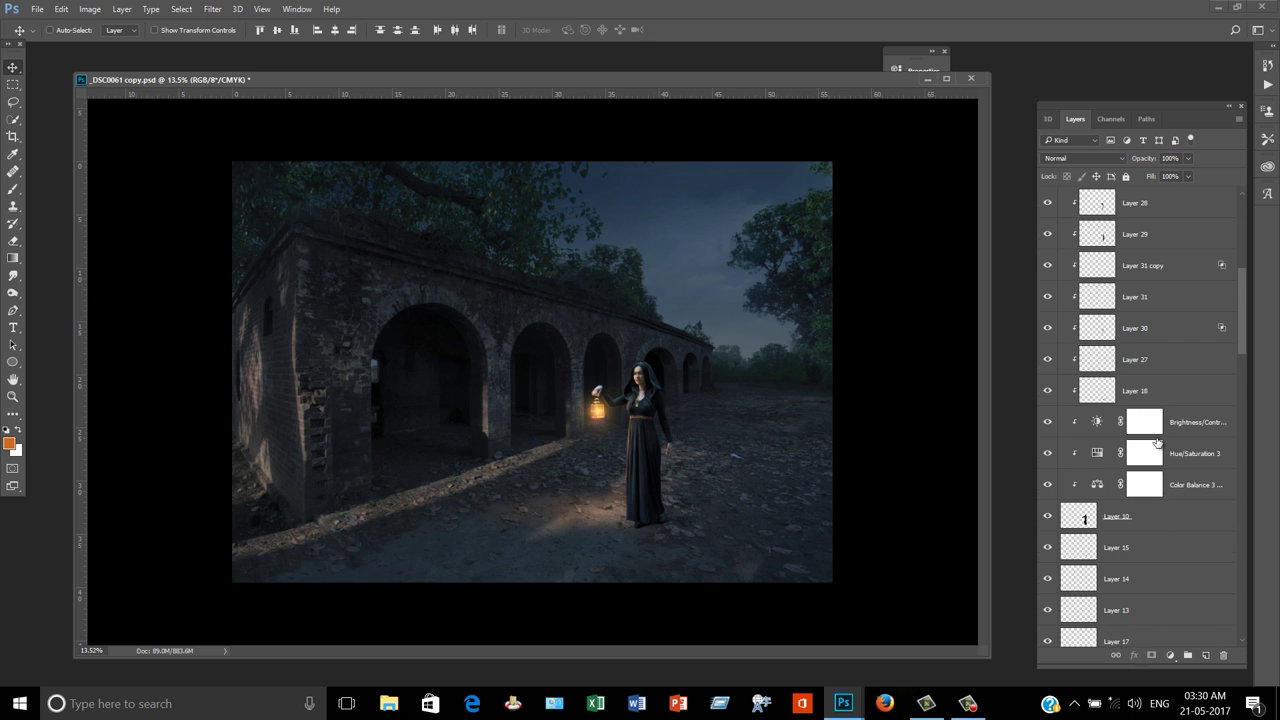
{"action": "scroll", "coordinate": [1157, 443], "scroll_direction": "down", "scroll_amount": 2}
{"action": "scroll", "coordinate": [1157, 443], "scroll_direction": "down", "scroll_amount": 2}
{"action": "scroll", "coordinate": [1157, 443], "scroll_direction": "down", "scroll_amount": 2}
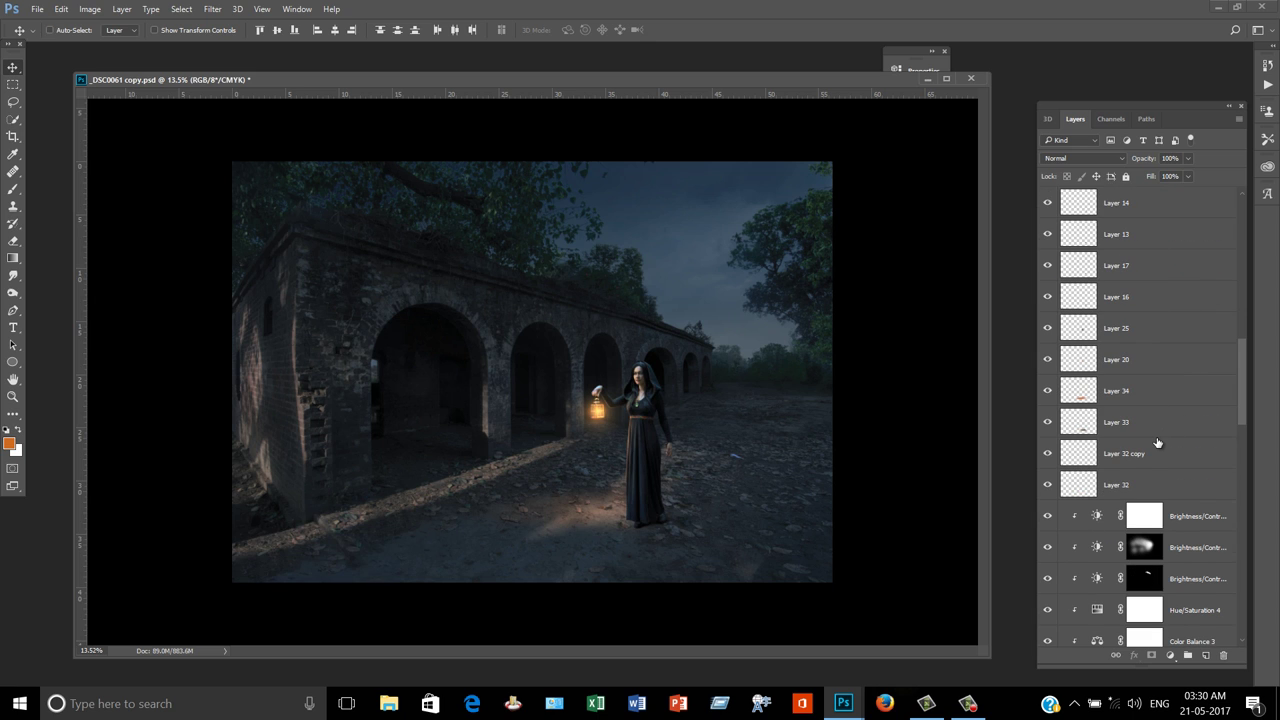
{"action": "scroll", "coordinate": [1157, 443], "scroll_direction": "down", "scroll_amount": 2}
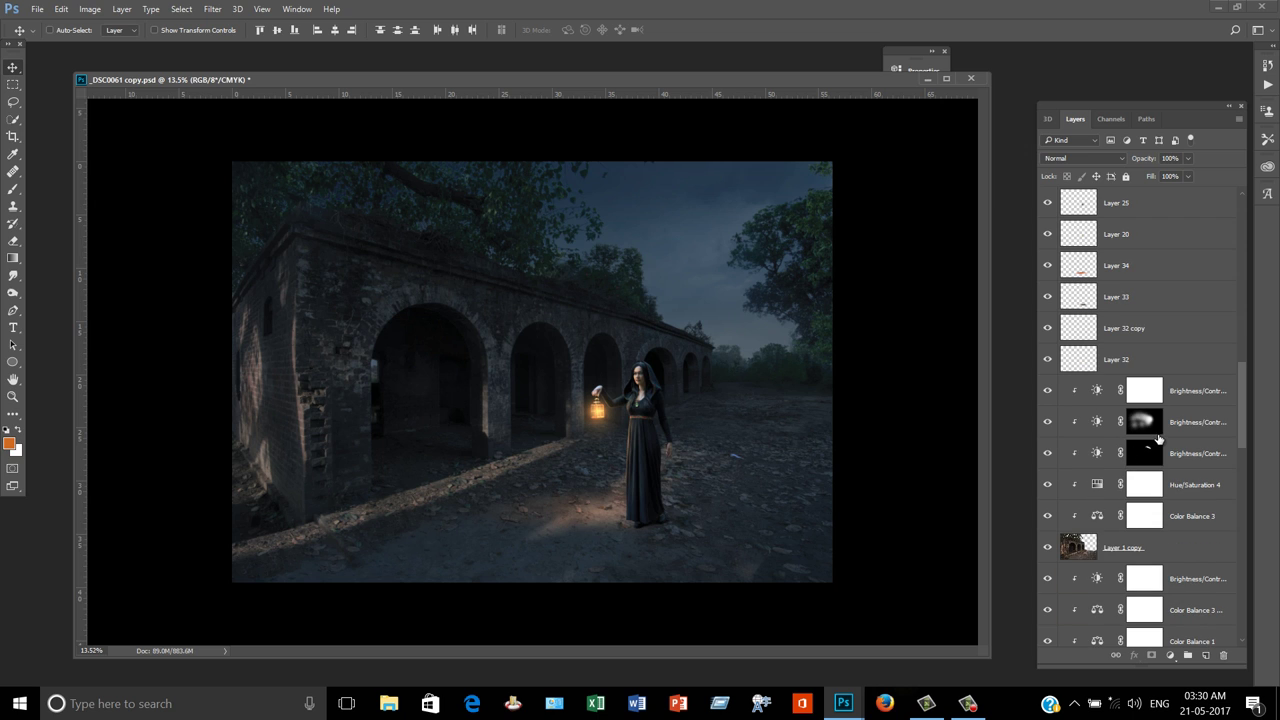
{"action": "scroll", "coordinate": [1160, 435], "scroll_direction": "up", "scroll_amount": 2}
{"action": "scroll", "coordinate": [1168, 371], "scroll_direction": "up", "scroll_amount": 3}
{"action": "scroll", "coordinate": [1180, 337], "scroll_direction": "up", "scroll_amount": 2}
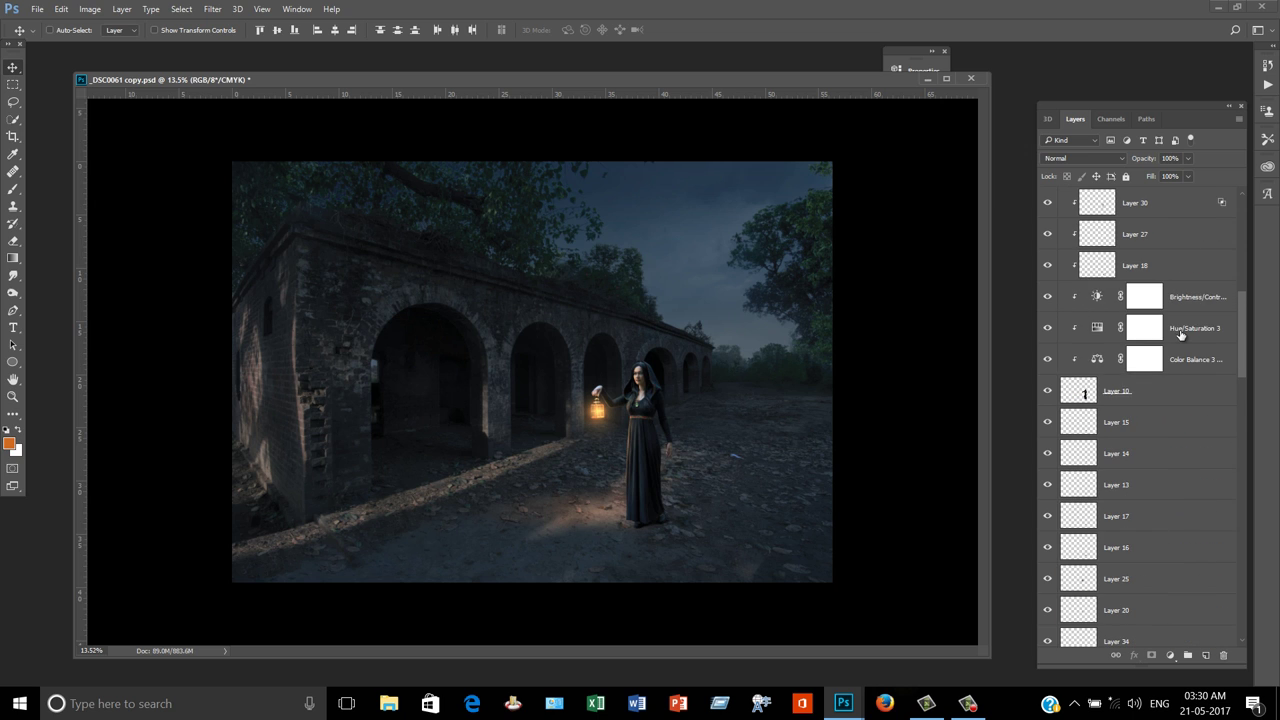
{"action": "scroll", "coordinate": [1181, 335], "scroll_direction": "up", "scroll_amount": 1}
{"action": "scroll", "coordinate": [1181, 335], "scroll_direction": "up", "scroll_amount": 2}
{"action": "scroll", "coordinate": [1181, 333], "scroll_direction": "up", "scroll_amount": 3}
{"action": "scroll", "coordinate": [1181, 329], "scroll_direction": "up", "scroll_amount": 1}
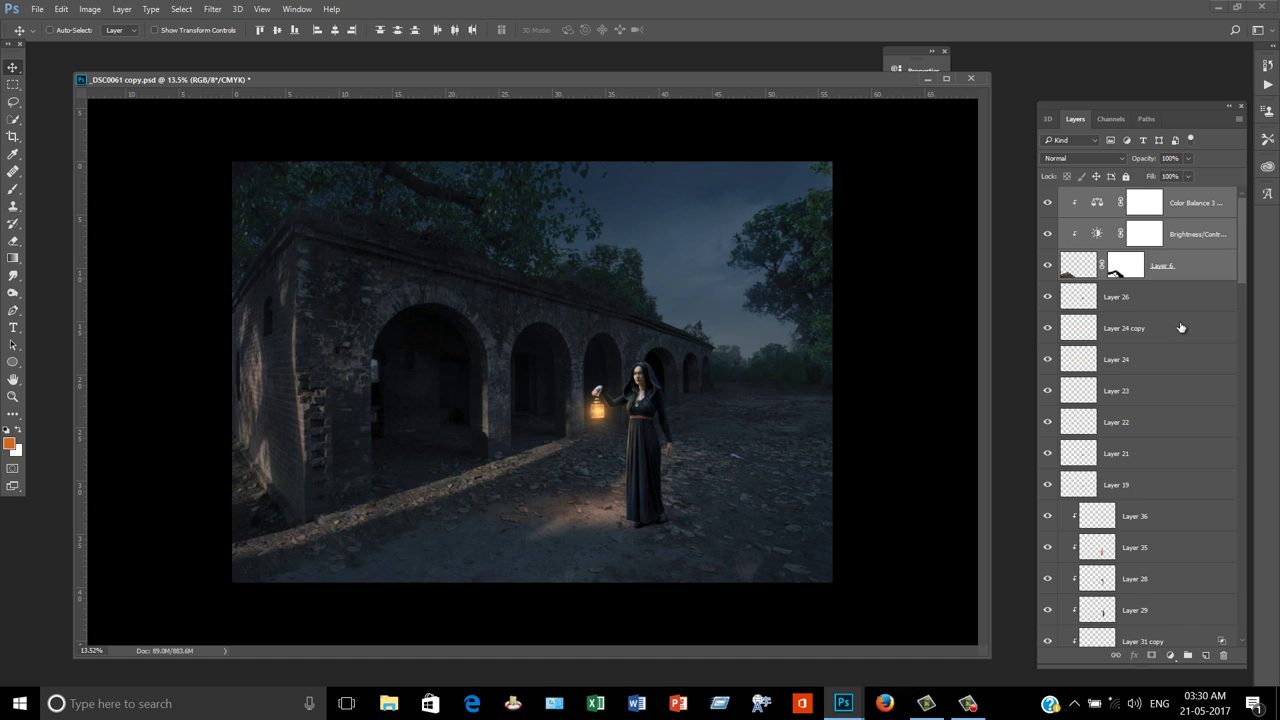
{"action": "mouse_move", "coordinate": [1192, 275]}
{"action": "left_mouse_down"}
{"action": "mouse_move", "coordinate": [1166, 673]}
{"action": "mouse_move", "coordinate": [1170, 545]}
{"action": "left_mouse_up"}
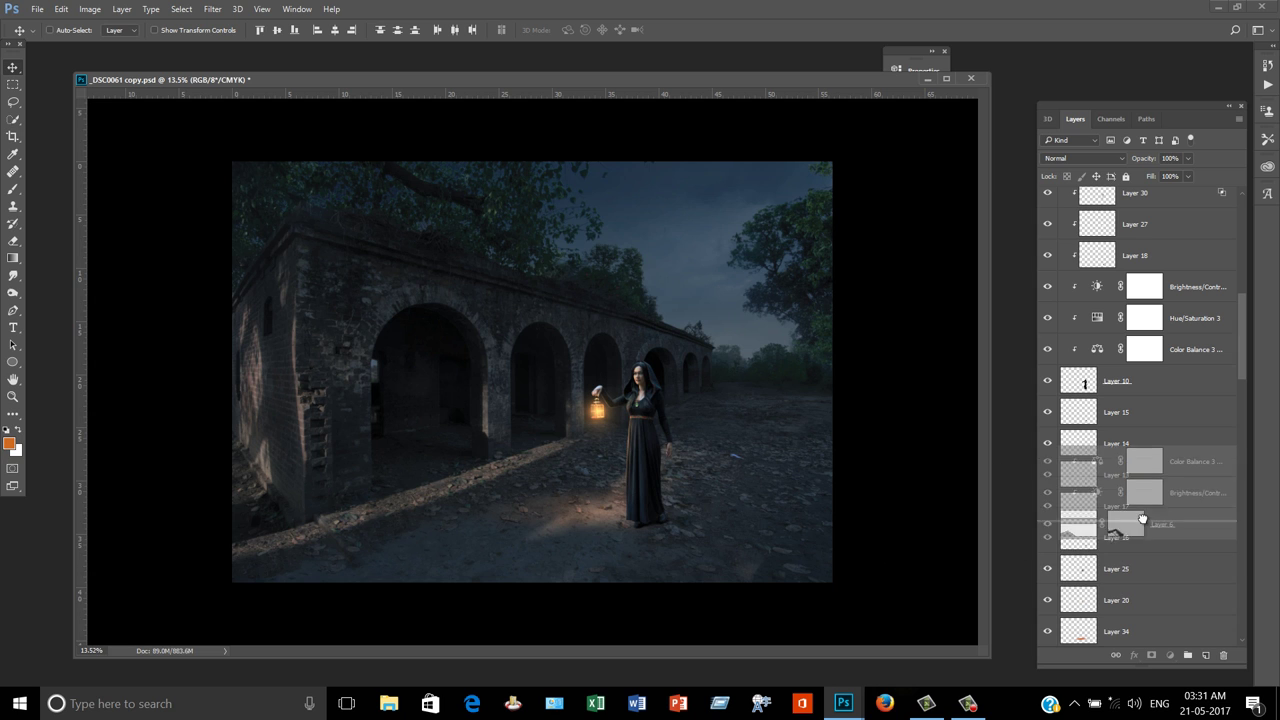
{"action": "mouse_move", "coordinate": [1170, 545]}
{"action": "left_mouse_down"}
{"action": "mouse_move", "coordinate": [1161, 597]}
{"action": "mouse_move", "coordinate": [1148, 478]}
{"action": "mouse_move", "coordinate": [1196, 210]}
{"action": "mouse_move", "coordinate": [1162, 351]}
{"action": "left_mouse_up"}
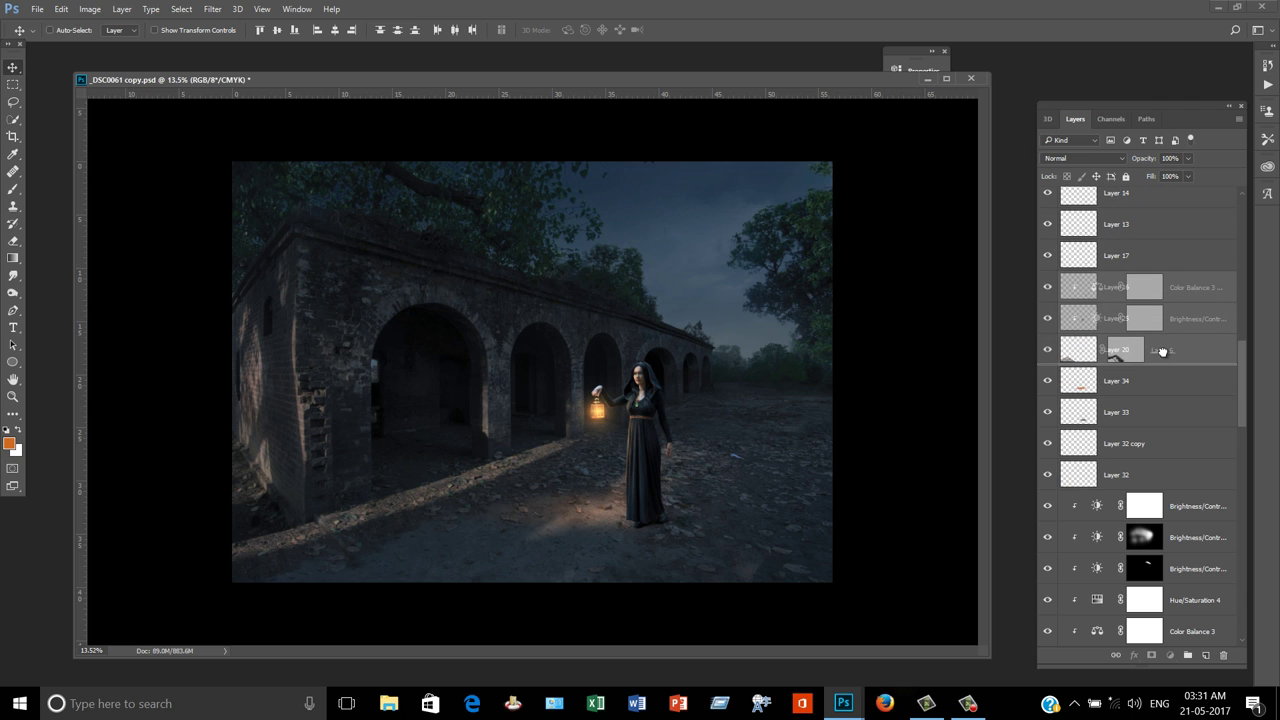
{"action": "mouse_move", "coordinate": [1165, 296]}
{"action": "left_mouse_down"}
{"action": "mouse_move", "coordinate": [1166, 264]}
{"action": "mouse_move", "coordinate": [1149, 481]}
{"action": "left_mouse_up"}
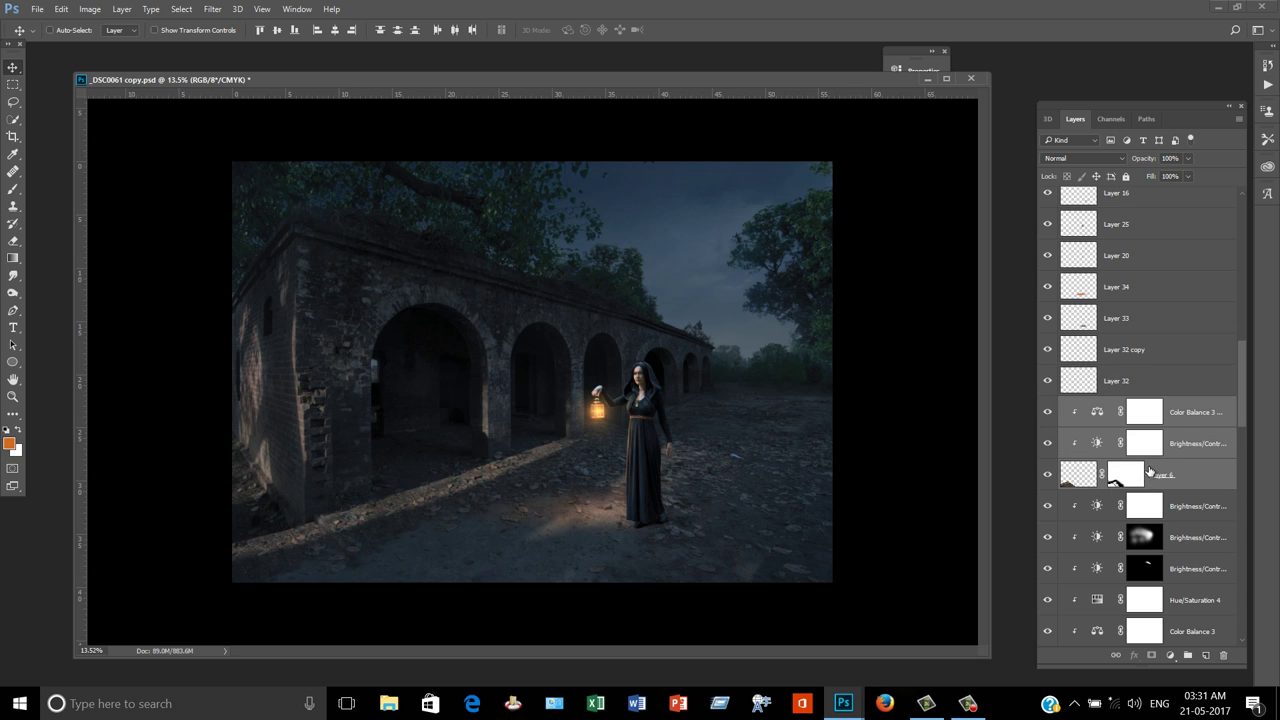
Scroll through the layer stack, ending with Layer 9 selected near the bottom
{"action": "scroll", "coordinate": [1176, 375], "scroll_direction": "up", "scroll_amount": 2}
{"action": "scroll", "coordinate": [1176, 378], "scroll_direction": "up", "scroll_amount": 2}
{"action": "scroll", "coordinate": [1176, 380], "scroll_direction": "up", "scroll_amount": 2}
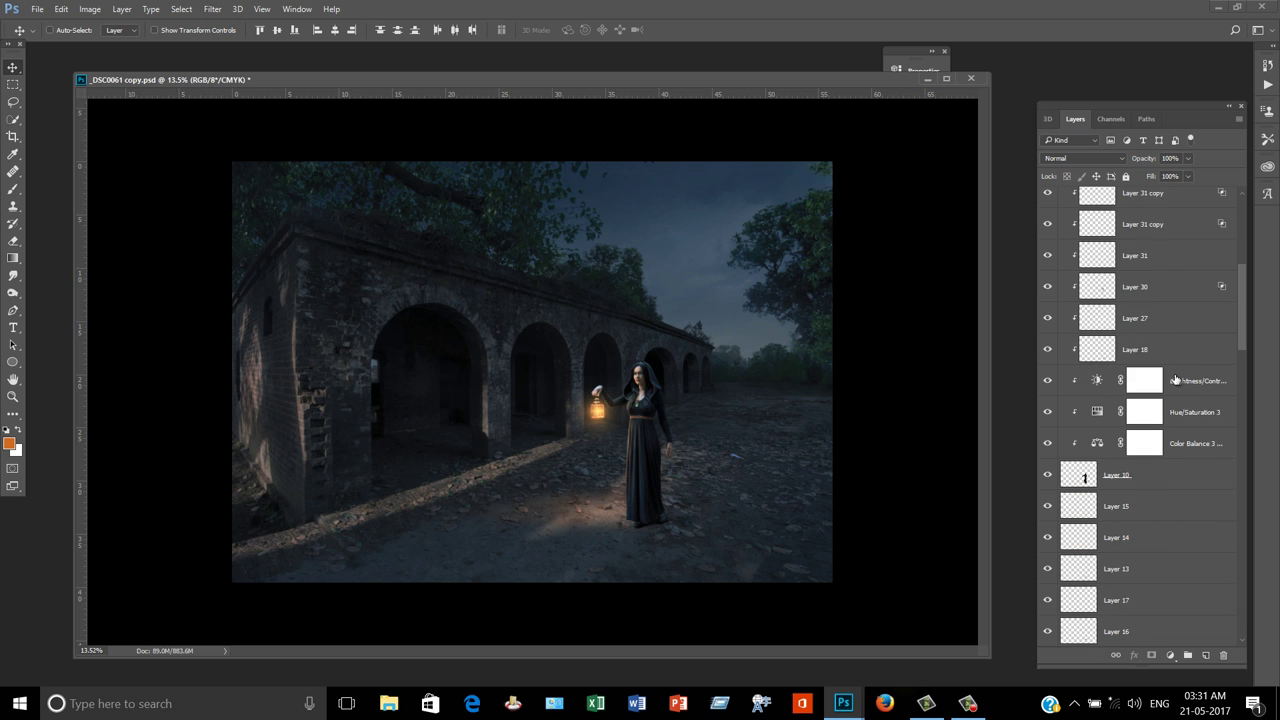
{"action": "scroll", "coordinate": [1176, 381], "scroll_direction": "up", "scroll_amount": 2}
{"action": "scroll", "coordinate": [1176, 381], "scroll_direction": "up", "scroll_amount": 2}
{"action": "scroll", "coordinate": [1176, 384], "scroll_direction": "down", "scroll_amount": 3}
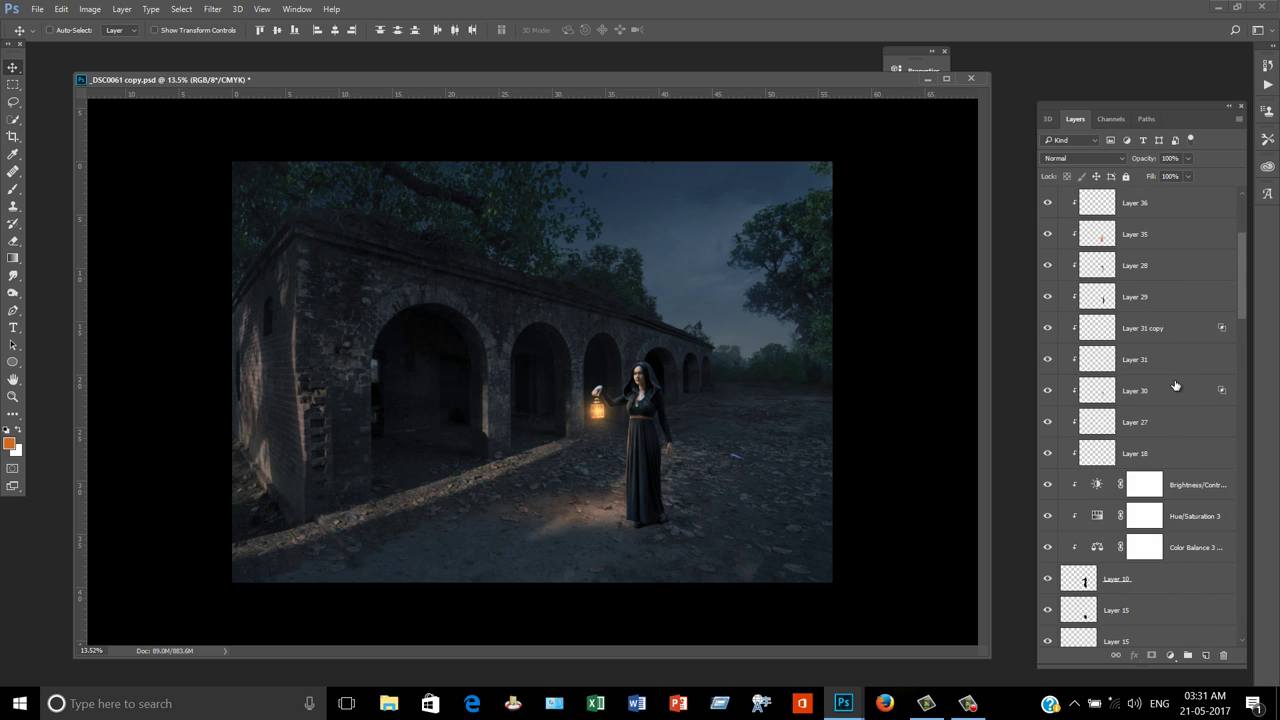
{"action": "scroll", "coordinate": [1176, 387], "scroll_direction": "down", "scroll_amount": 5}
{"action": "scroll", "coordinate": [1176, 387], "scroll_direction": "down", "scroll_amount": 3}
{"action": "scroll", "coordinate": [1175, 390], "scroll_direction": "down", "scroll_amount": 2}
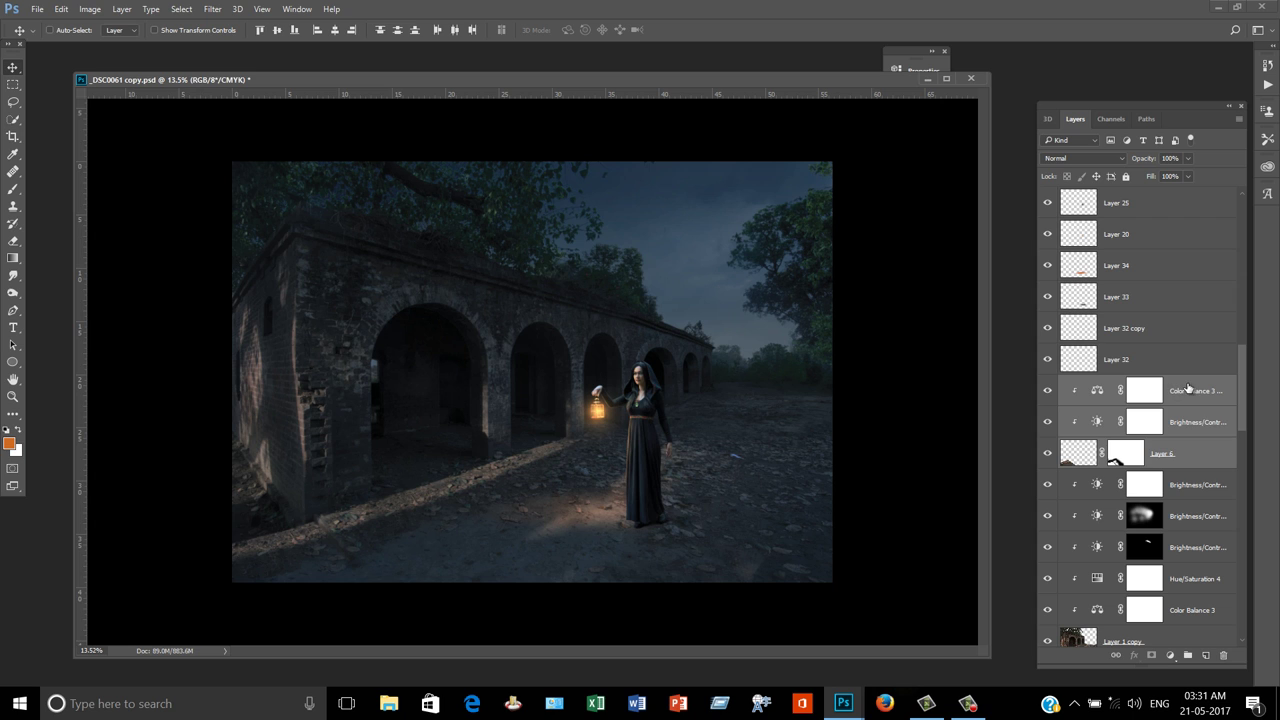
{"action": "left_click", "coordinate": [1187, 388]}
{"action": "scroll", "coordinate": [1190, 462], "scroll_direction": "down", "scroll_amount": 2}
{"action": "scroll", "coordinate": [1190, 462], "scroll_direction": "down", "scroll_amount": 2}
{"action": "scroll", "coordinate": [1190, 462], "scroll_direction": "down", "scroll_amount": 3}
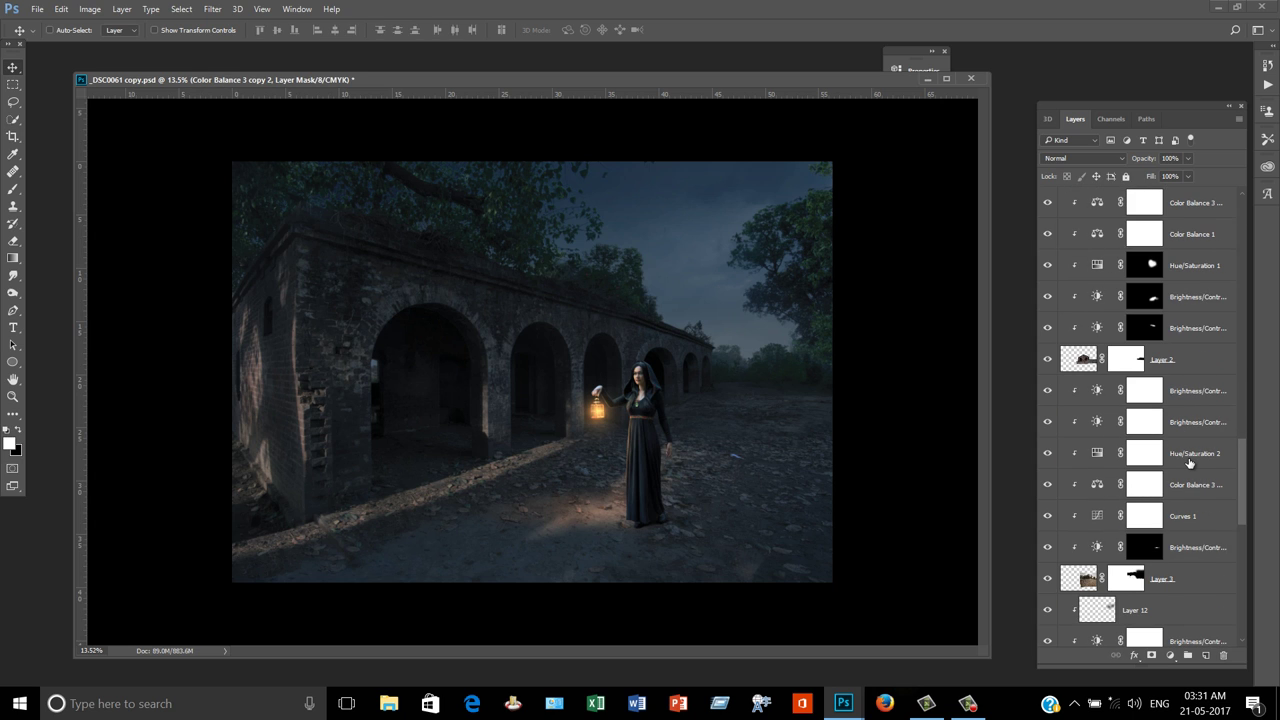
{"action": "scroll", "coordinate": [1190, 462], "scroll_direction": "down", "scroll_amount": 2}
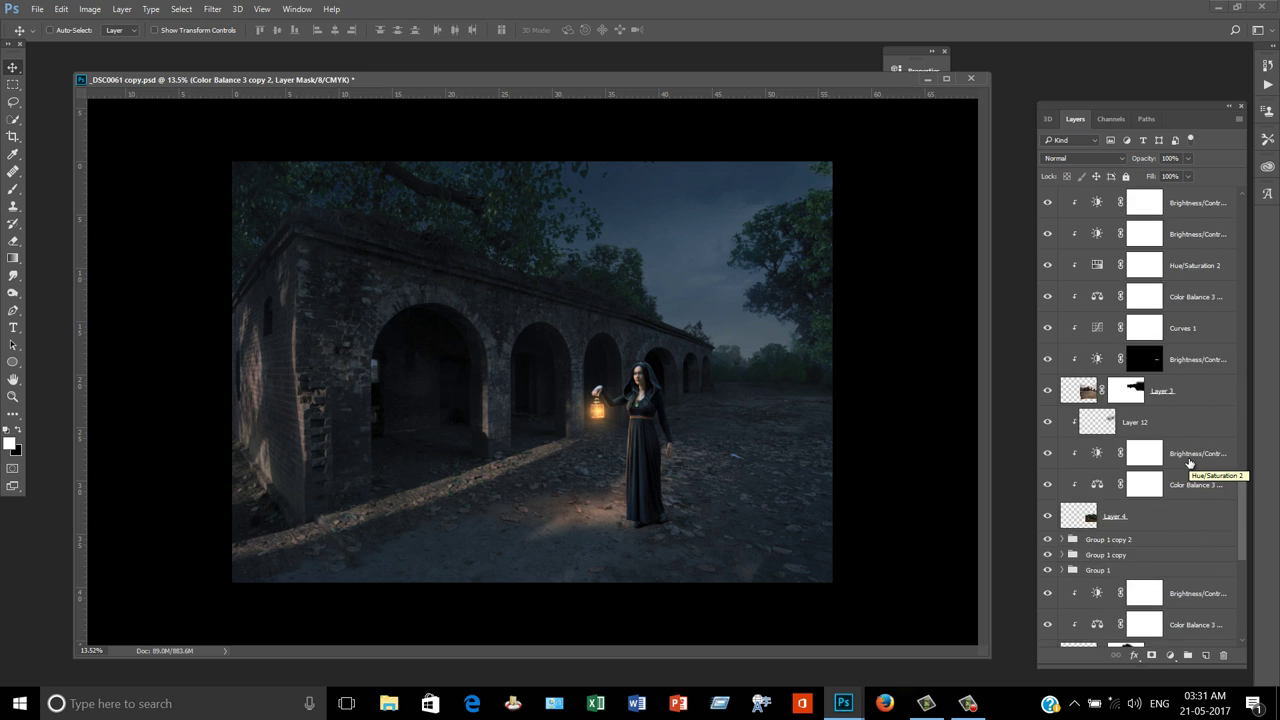
{"action": "scroll", "coordinate": [1188, 470], "scroll_direction": "down", "scroll_amount": 3}
{"action": "scroll", "coordinate": [1184, 478], "scroll_direction": "down", "scroll_amount": 3}
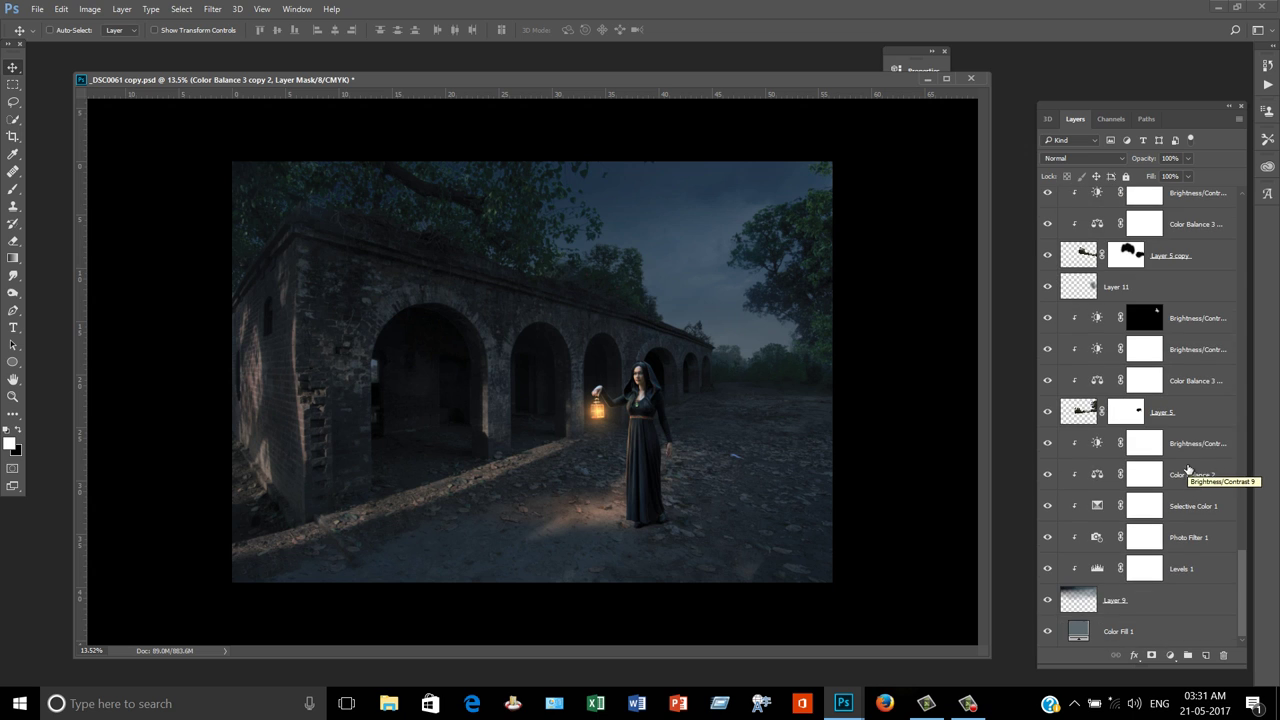
{"action": "left_click", "coordinate": [1159, 598]}
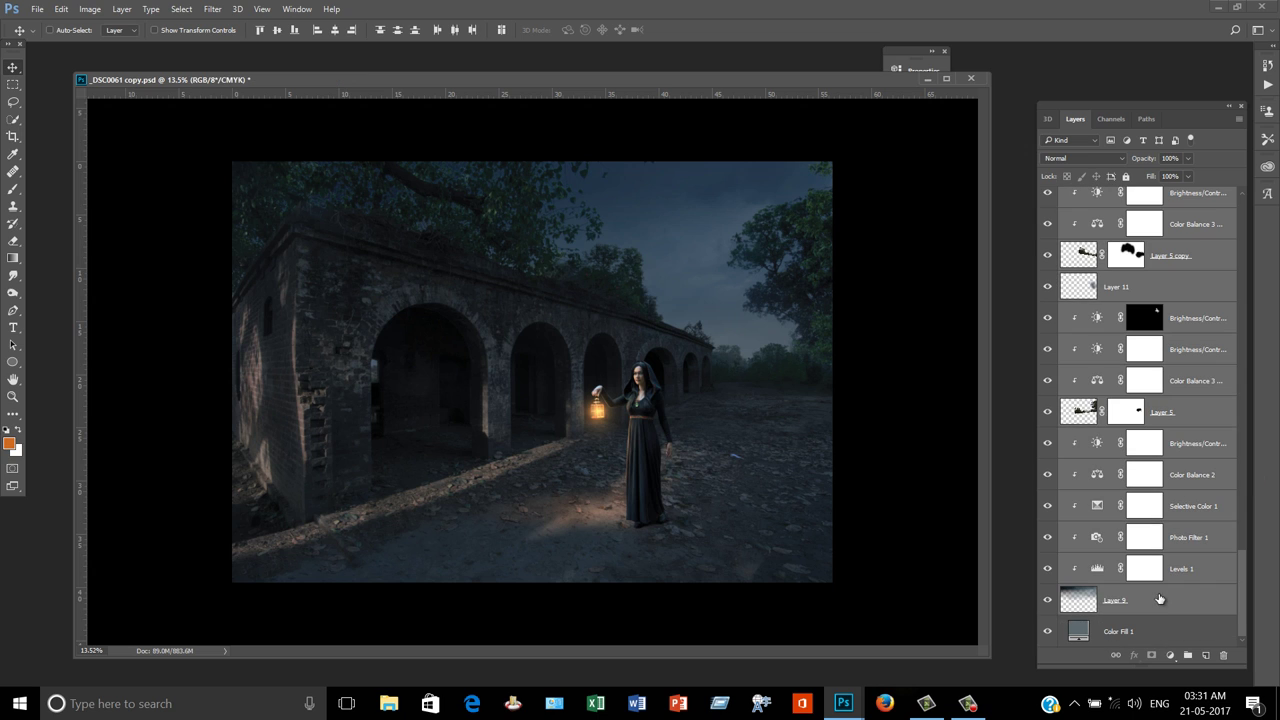
Create a new group and add a Color Lookup layer using Moonlight.3DL
{"action": "left_click", "coordinate": [1187, 655]}
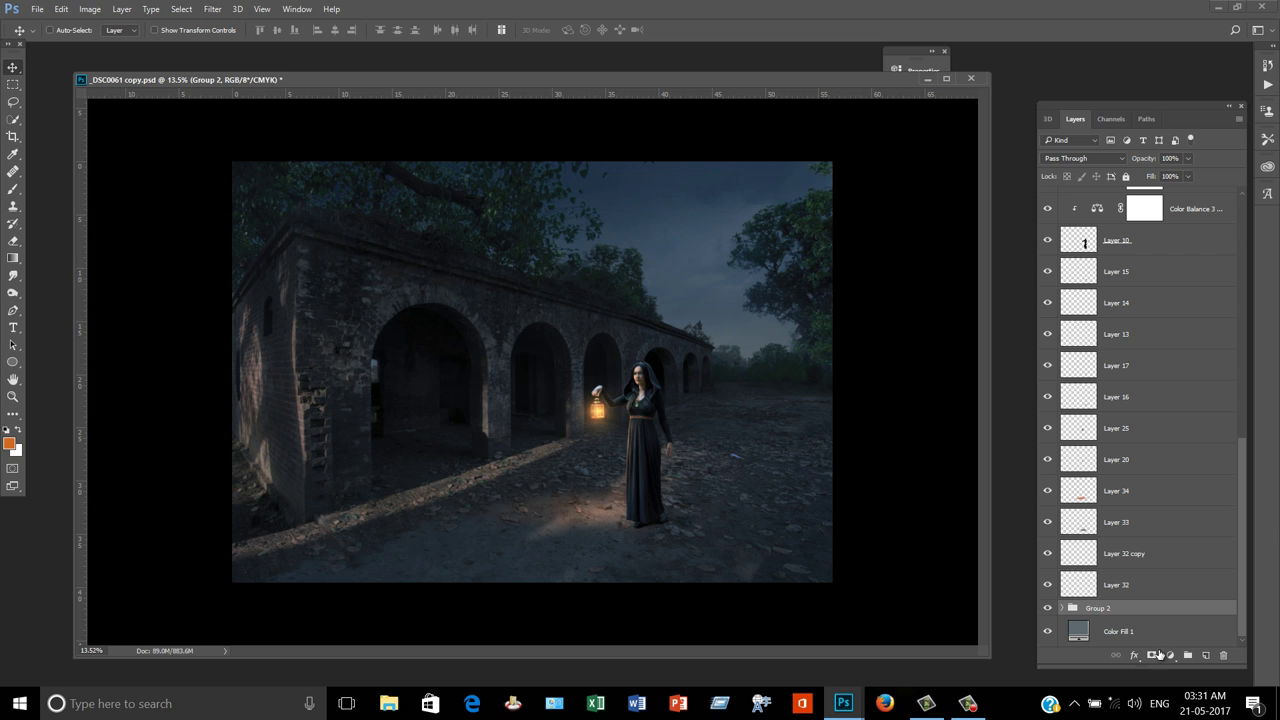
{"action": "left_click", "coordinate": [1169, 655]}
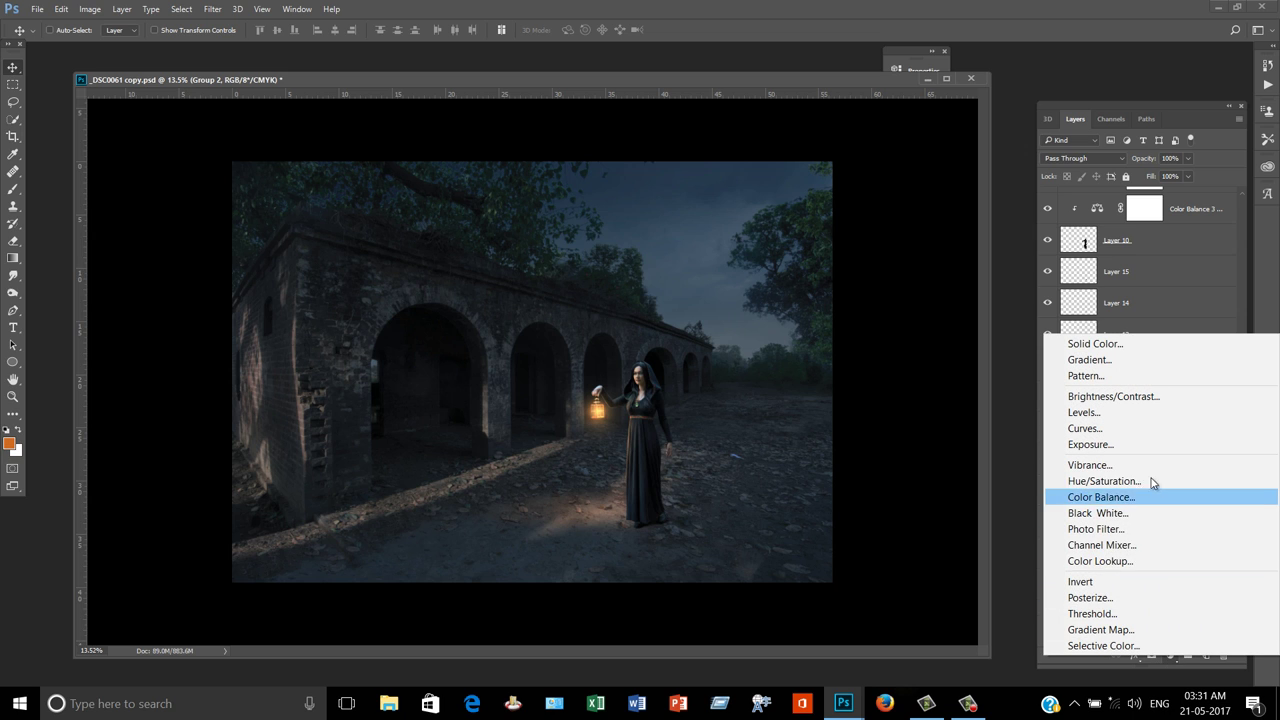
{"action": "left_click", "coordinate": [1153, 567]}
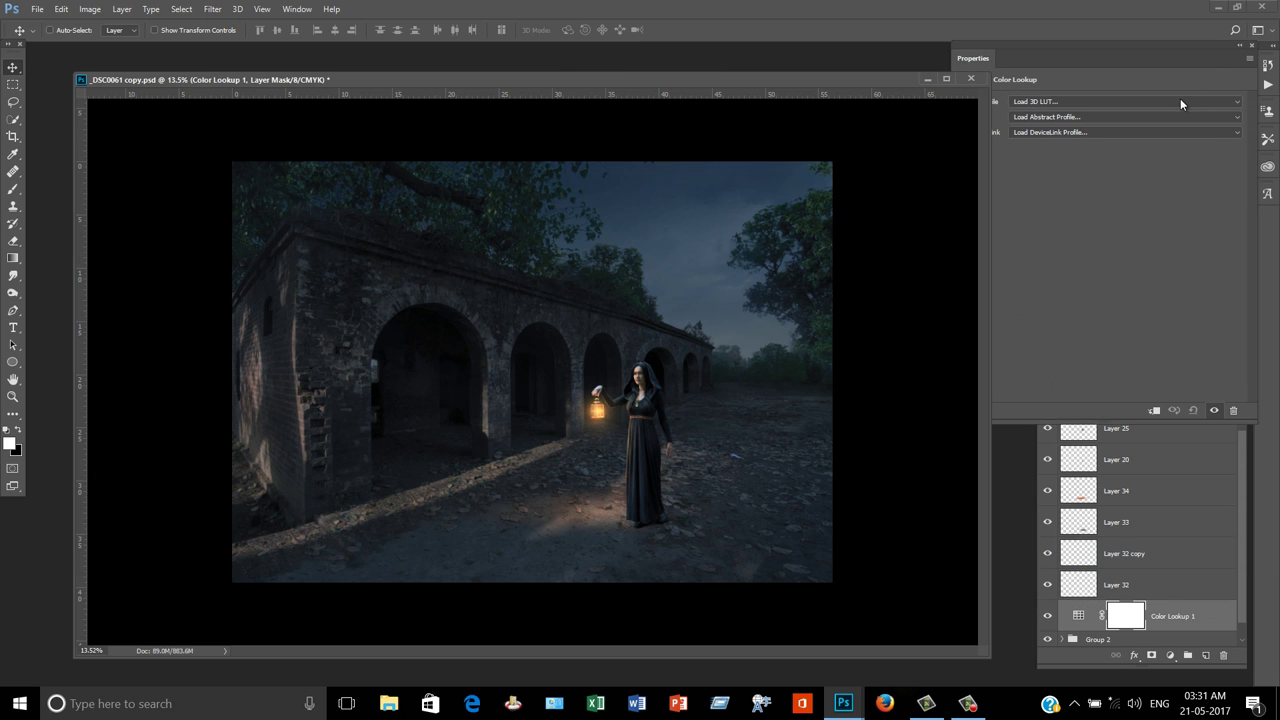
{"action": "left_click", "coordinate": [1180, 98]}
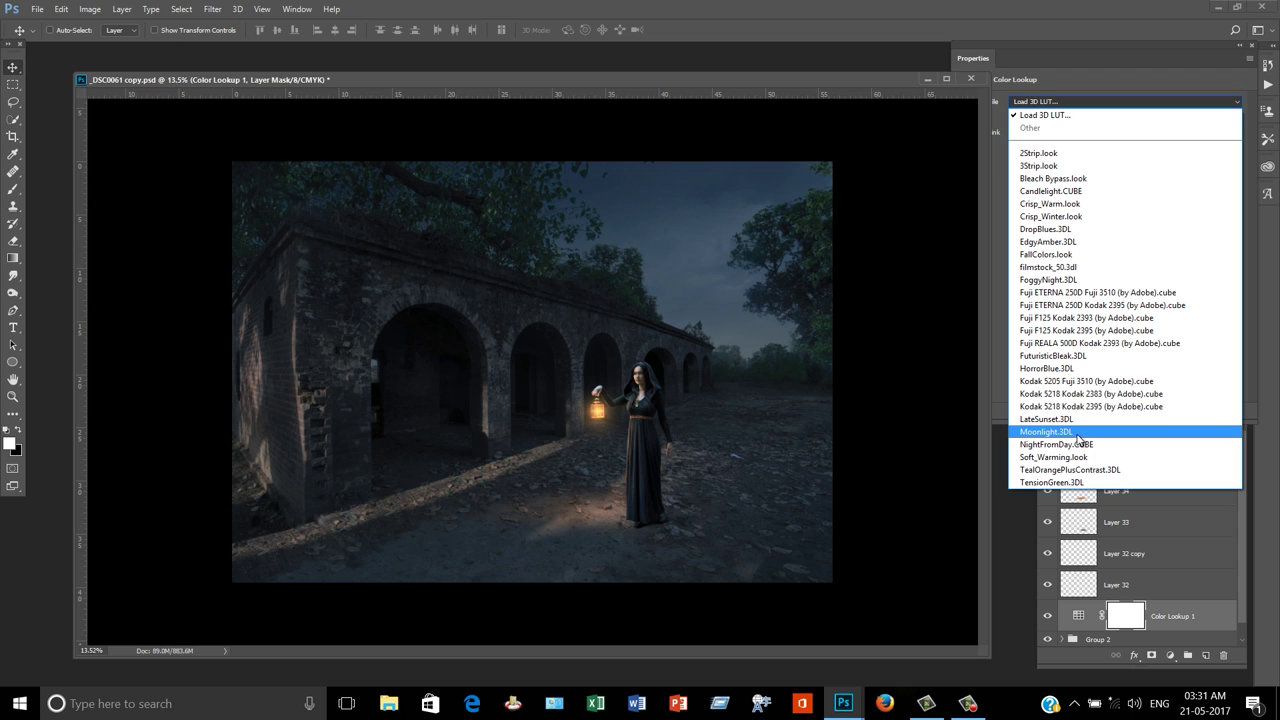
{"action": "left_click", "coordinate": [1078, 435]}
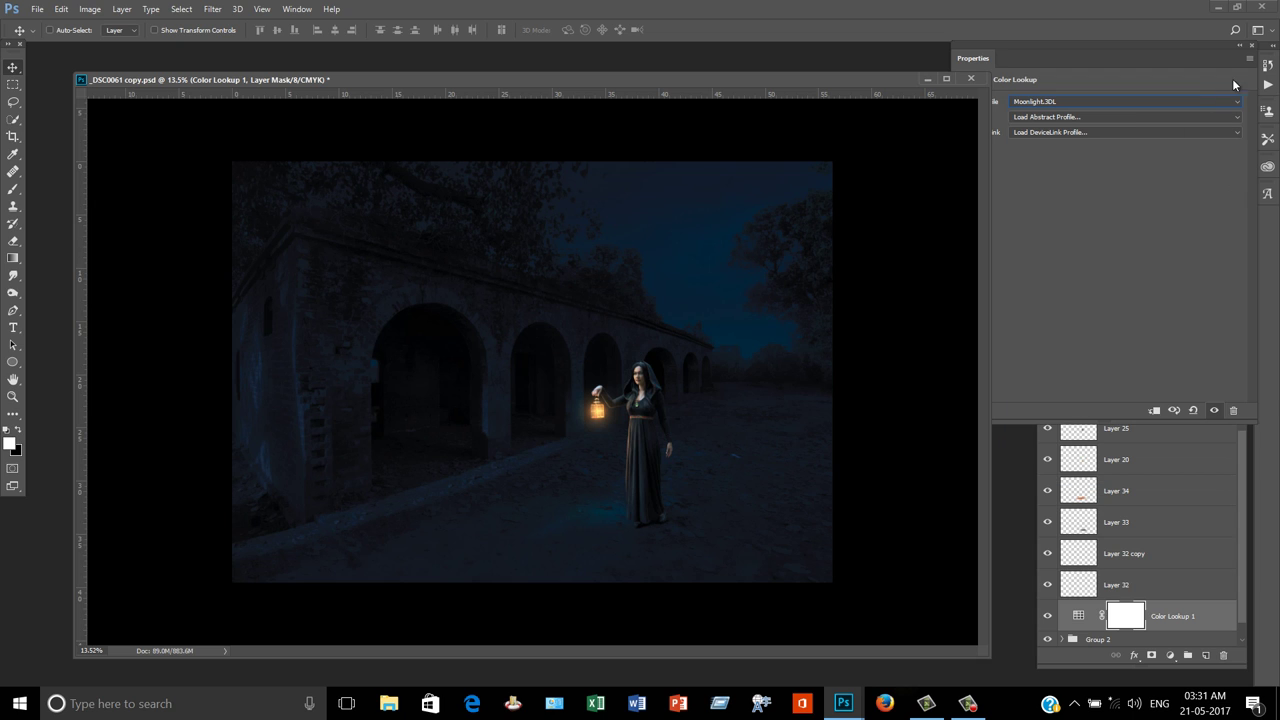
Leave Color Lookup 1 unclipped above Group 2 after briefly clipping it
{"action": "left_click", "coordinate": [1240, 48]}
{"action": "left_click", "coordinate": [1012, 46]}
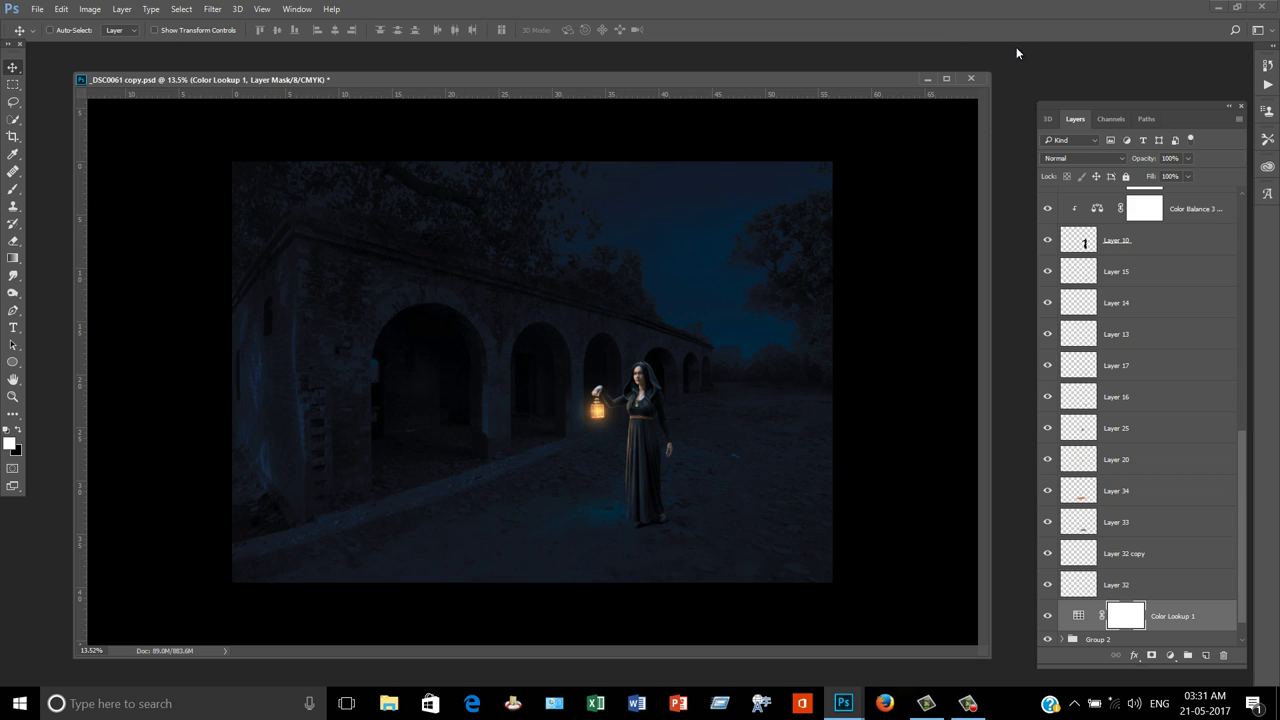
{"action": "left_click_drag", "start_coordinate": [1185, 622], "coordinate": [1195, 597]}
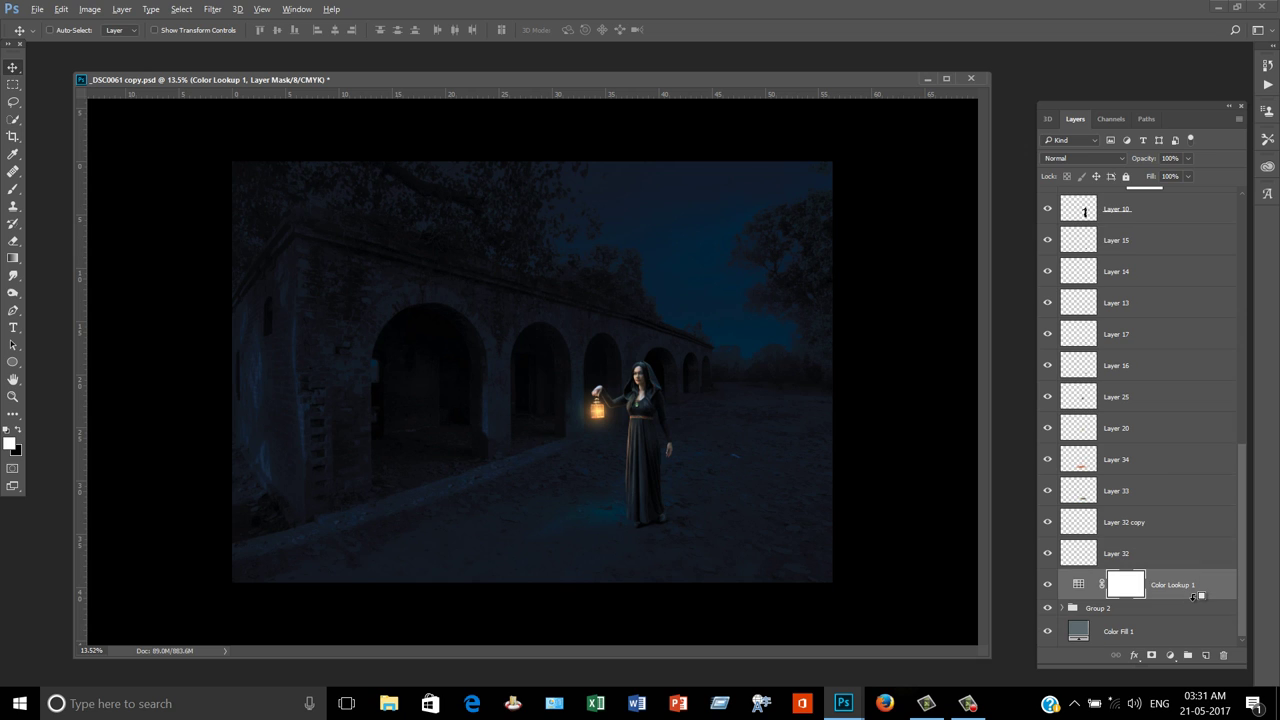
{"action": "left_click", "coordinate": [1195, 597], "text": "alt"}
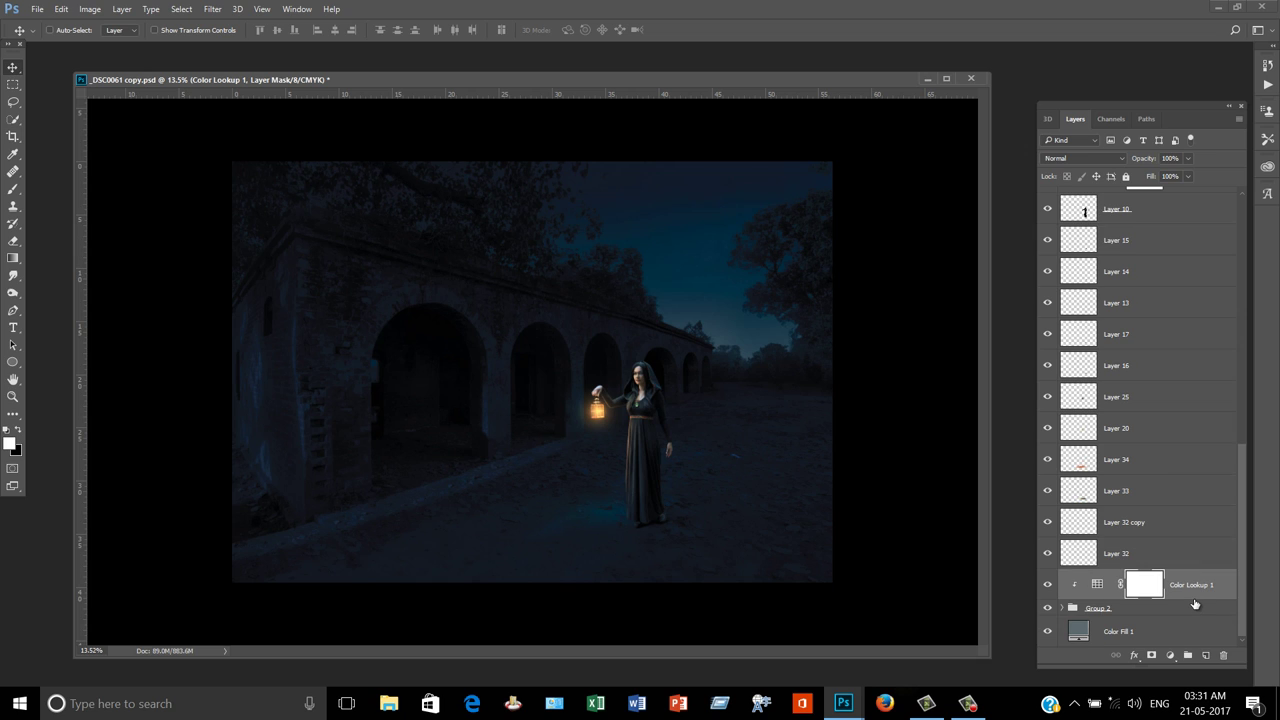
{"action": "key", "text": "ctrl"}
{"action": "left_click", "coordinate": [1200, 600], "text": "alt"}
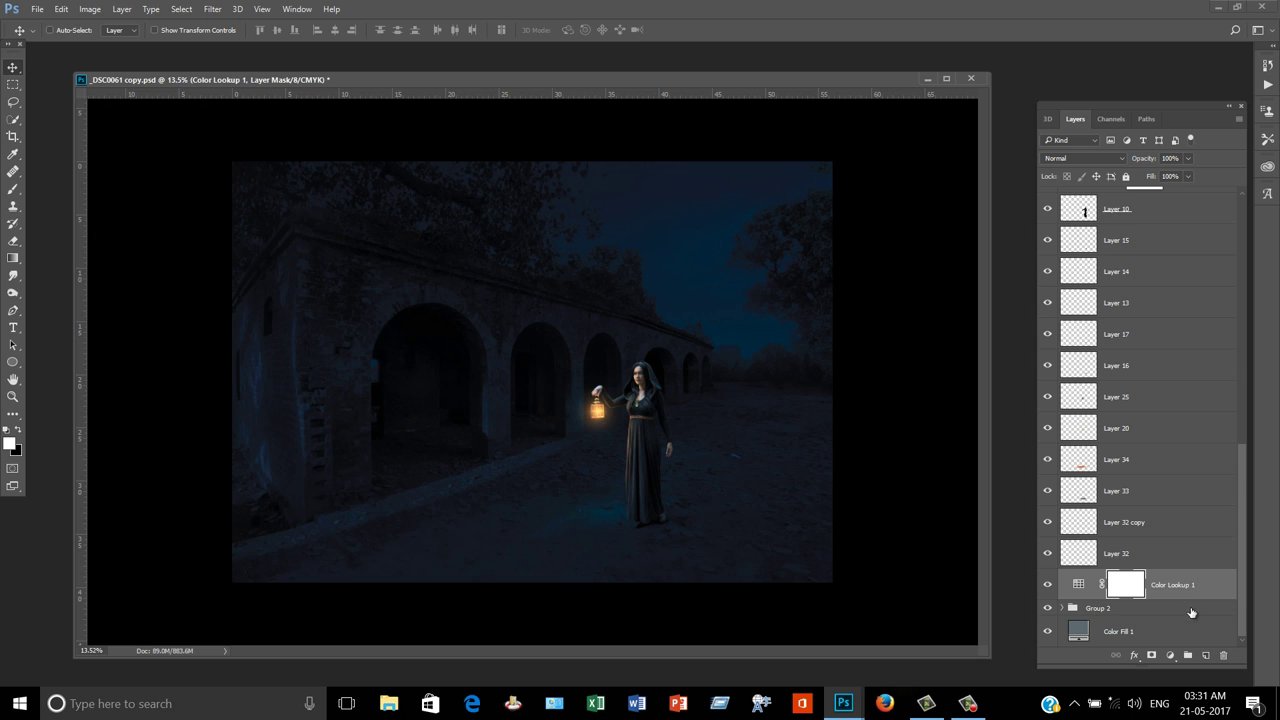
{"action": "left_click", "coordinate": [1170, 655]}
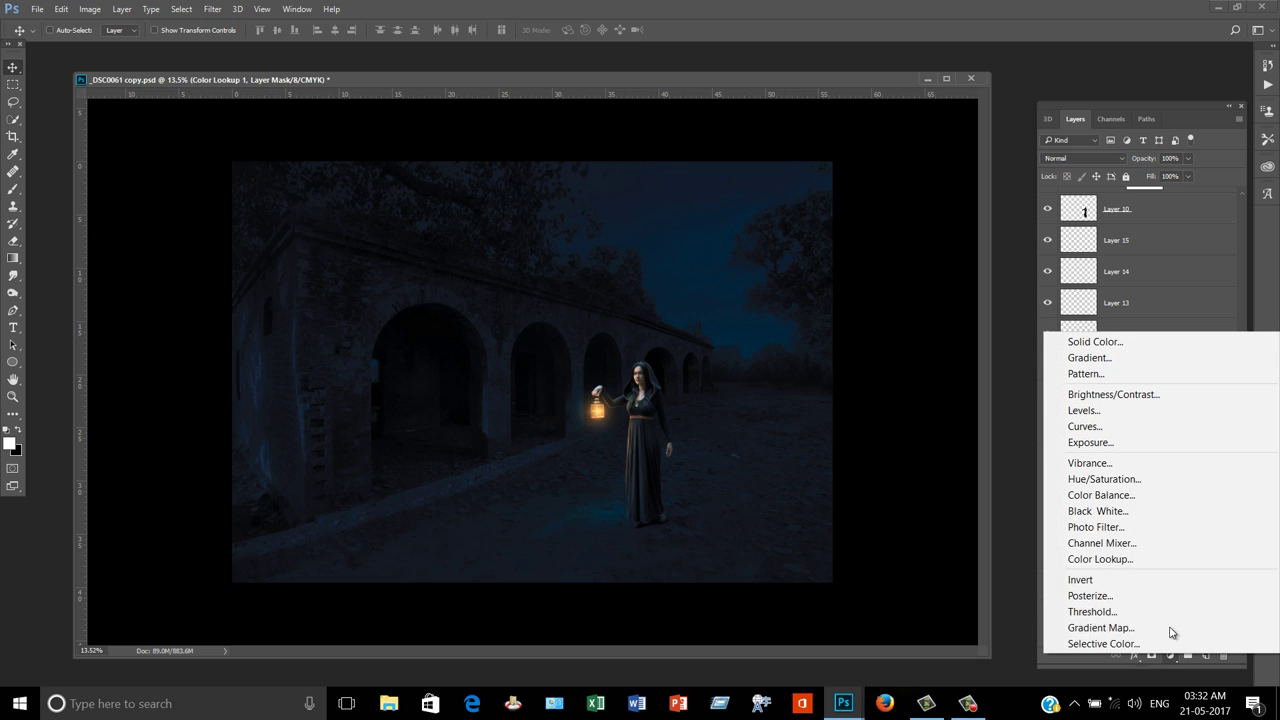
Add a Brightness/Contrast adjustment layer with brightness raised
{"action": "left_click", "coordinate": [1157, 497]}
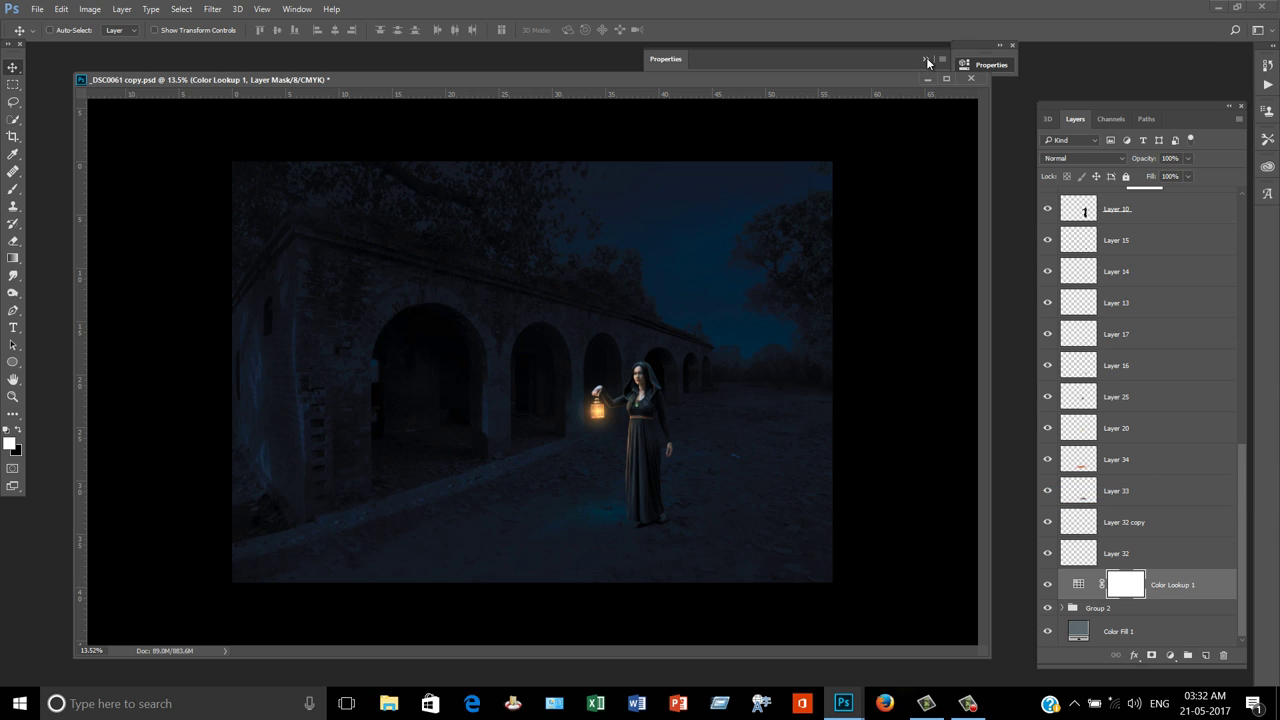
{"action": "left_click", "coordinate": [926, 58]}
{"action": "left_click", "coordinate": [1012, 45]}
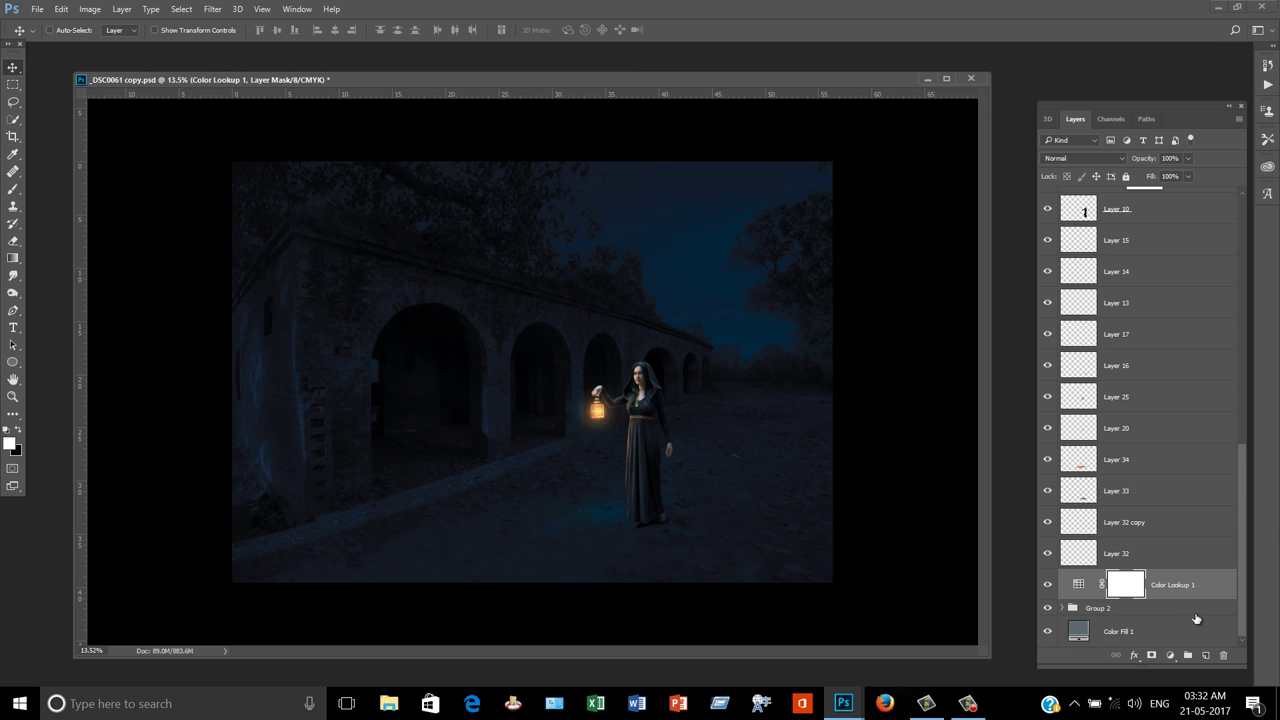
{"action": "left_click", "coordinate": [1170, 655]}
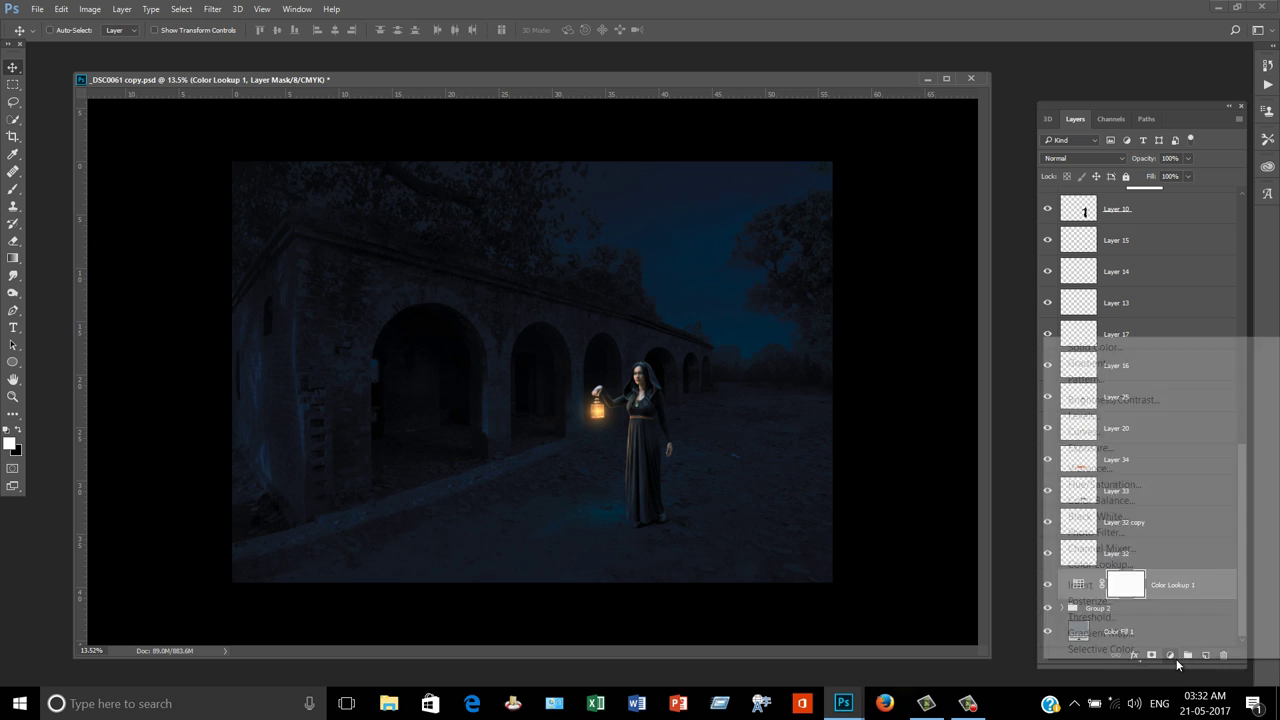
{"action": "left_click", "coordinate": [1110, 400]}
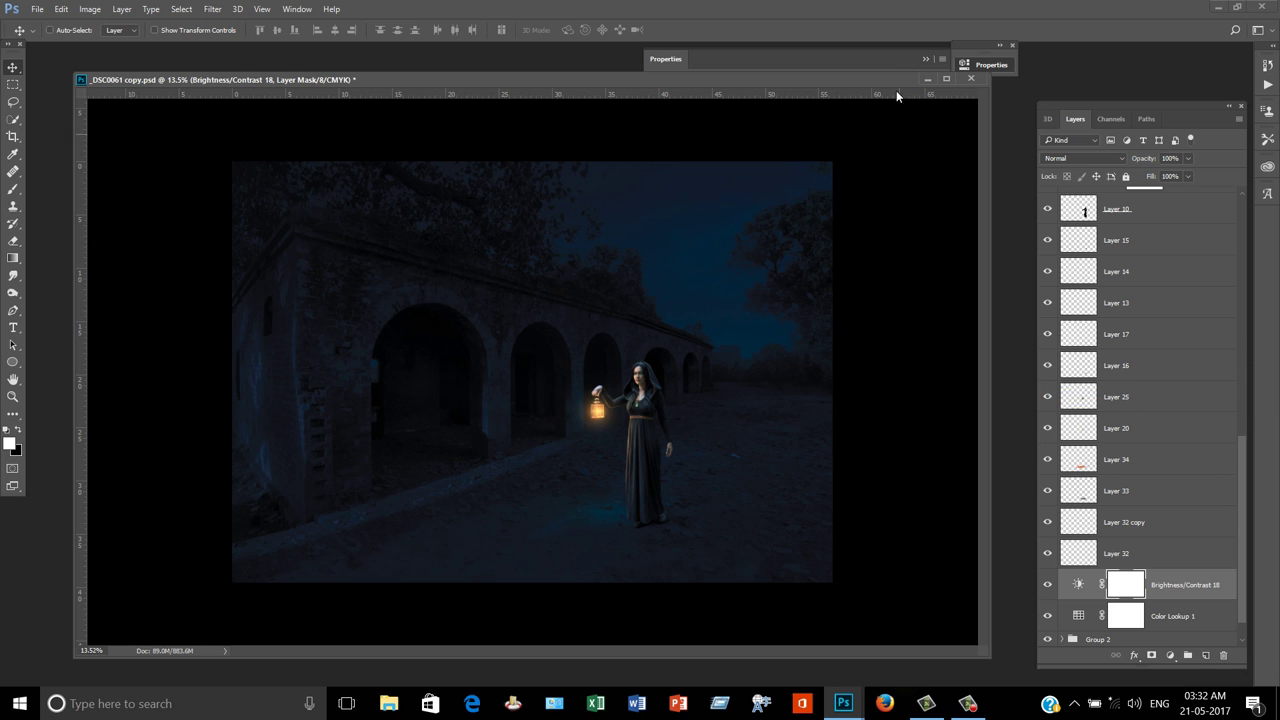
{"action": "left_click_drag", "start_coordinate": [1053, 149], "coordinate": [1096, 150]}
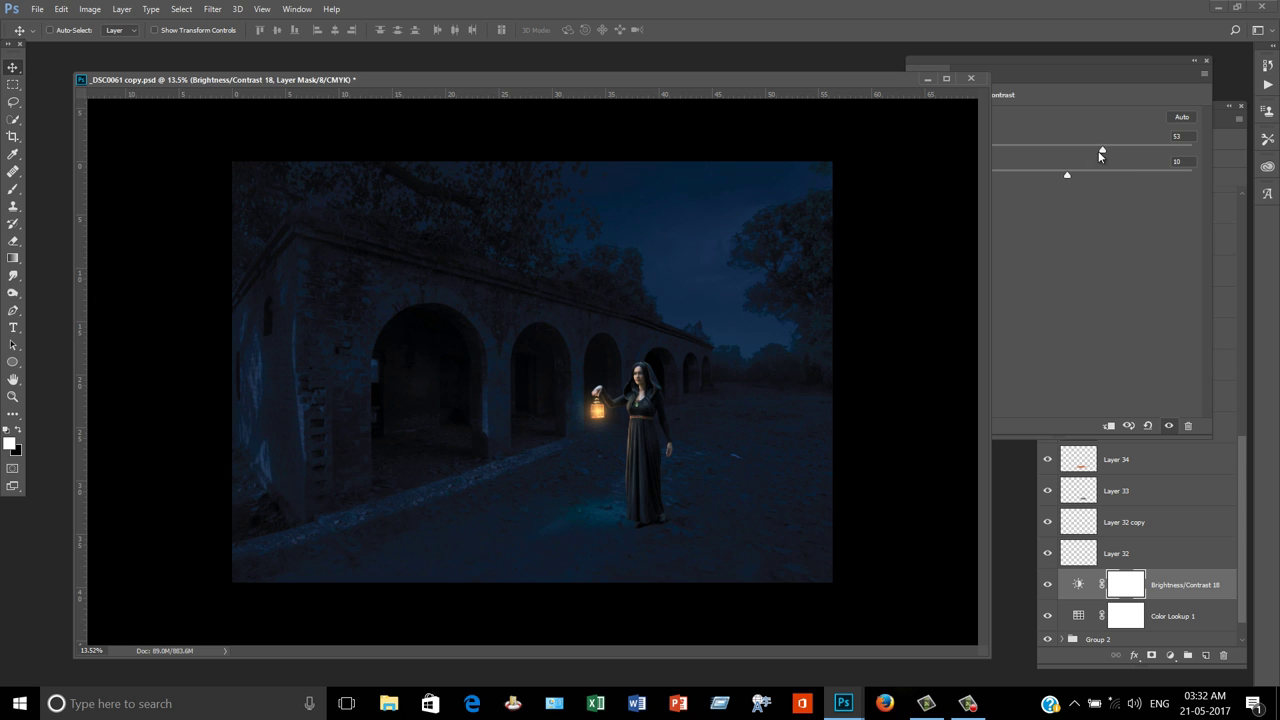
{"action": "left_click", "coordinate": [1192, 64]}
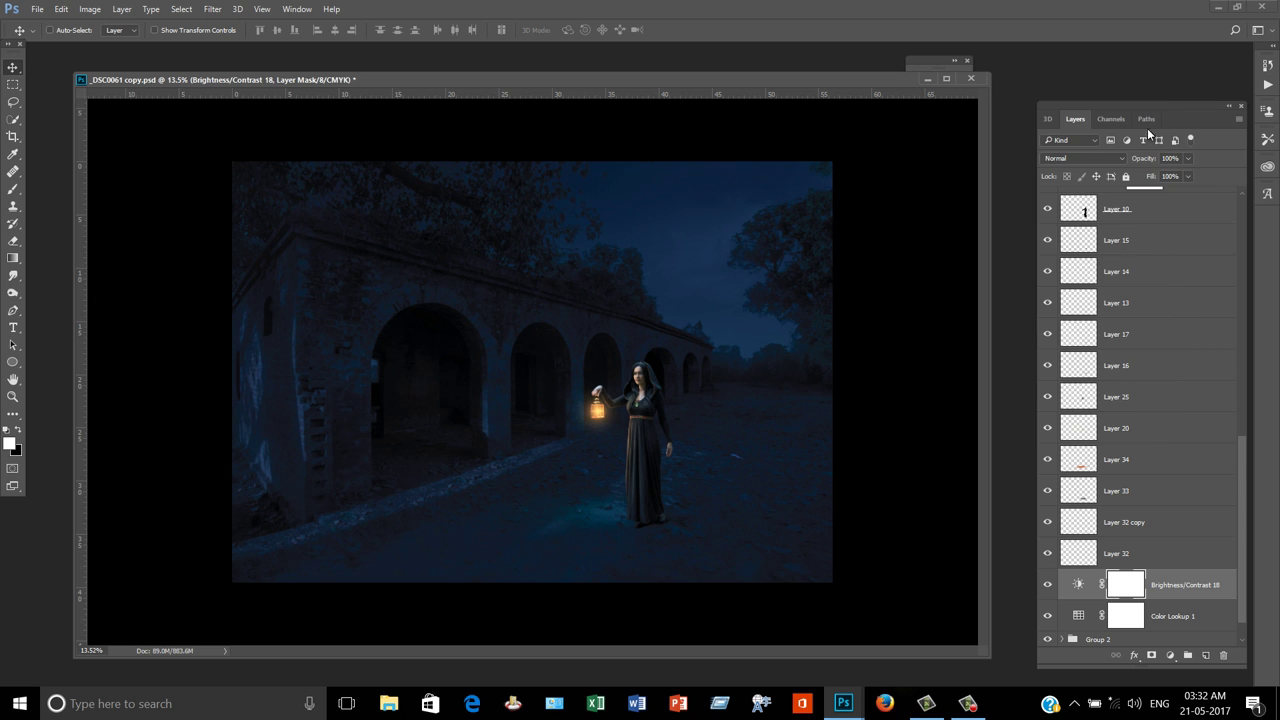
Lower Color Lookup 1's fill to 71%
{"action": "left_click", "coordinate": [1185, 616]}
{"action": "left_click_drag", "start_coordinate": [1187, 192], "coordinate": [1167, 197]}
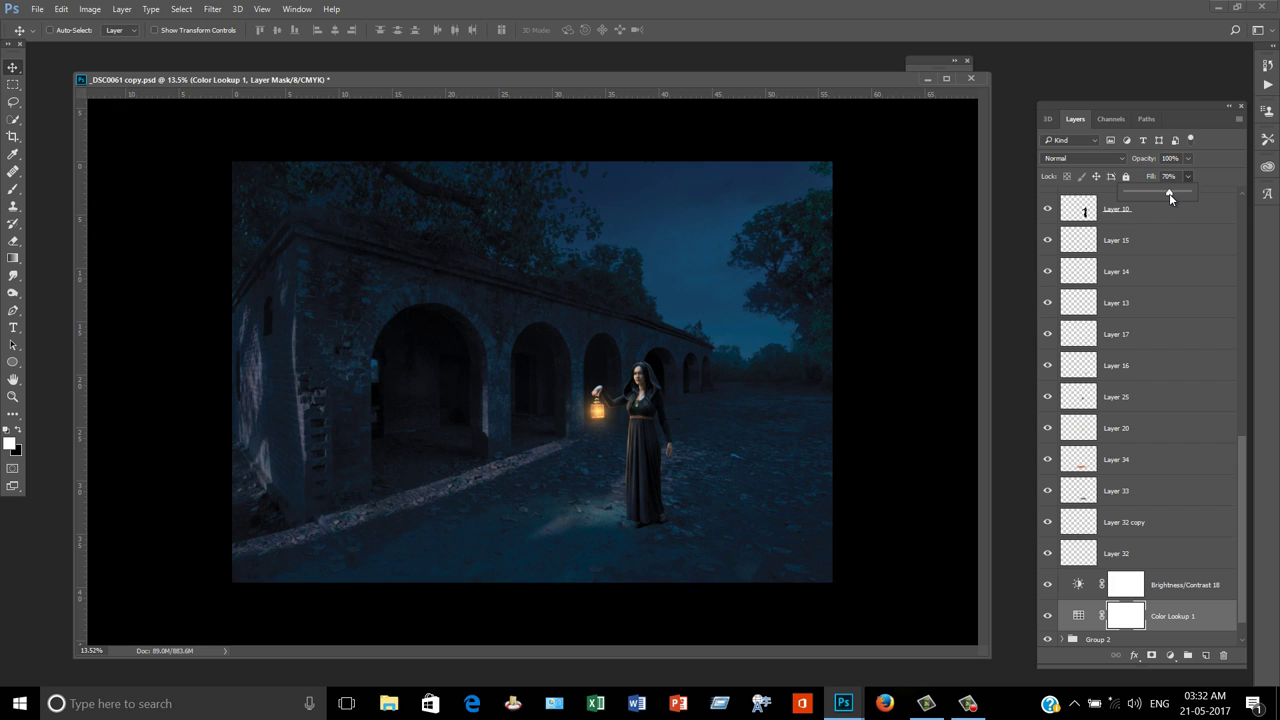
{"action": "left_click", "coordinate": [967, 61]}
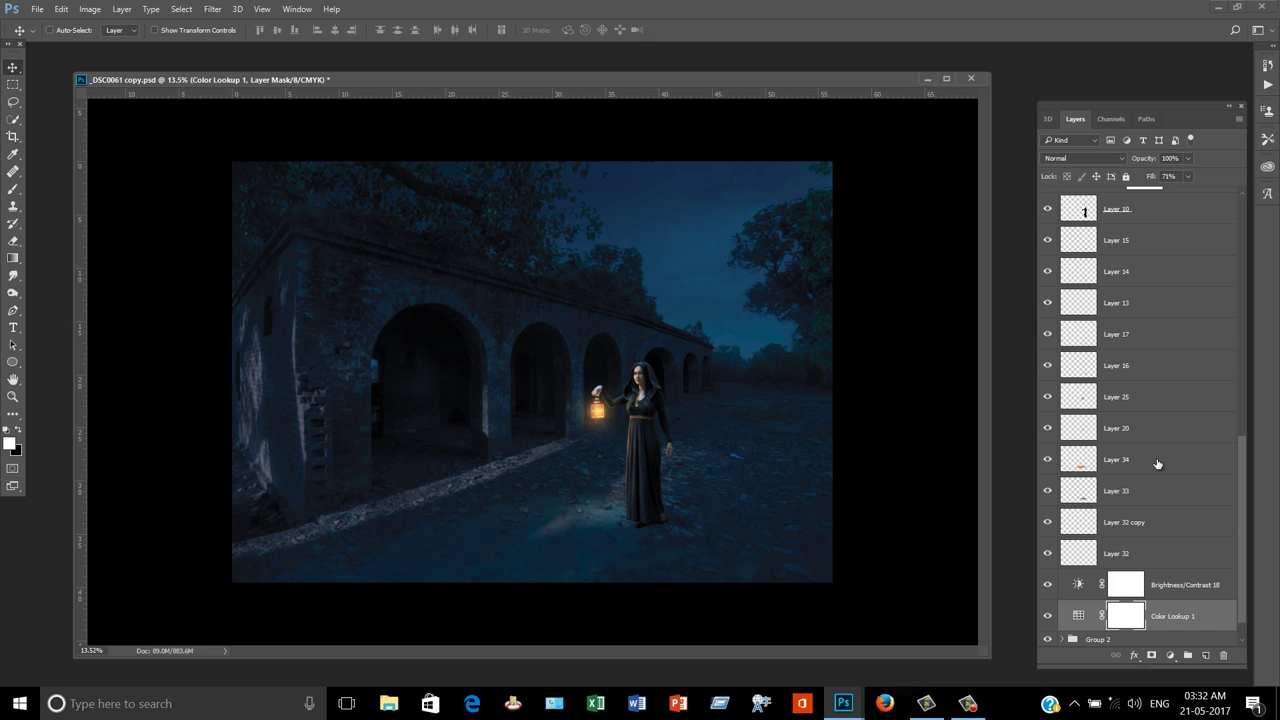
Group Layer 32 and the stacked layers above it into Group 3
{"action": "left_click", "coordinate": [1159, 558]}
{"action": "scroll", "coordinate": [1162, 450], "scroll_direction": "up", "scroll_amount": 3}
{"action": "scroll", "coordinate": [1173, 320], "scroll_direction": "up", "scroll_amount": 2}
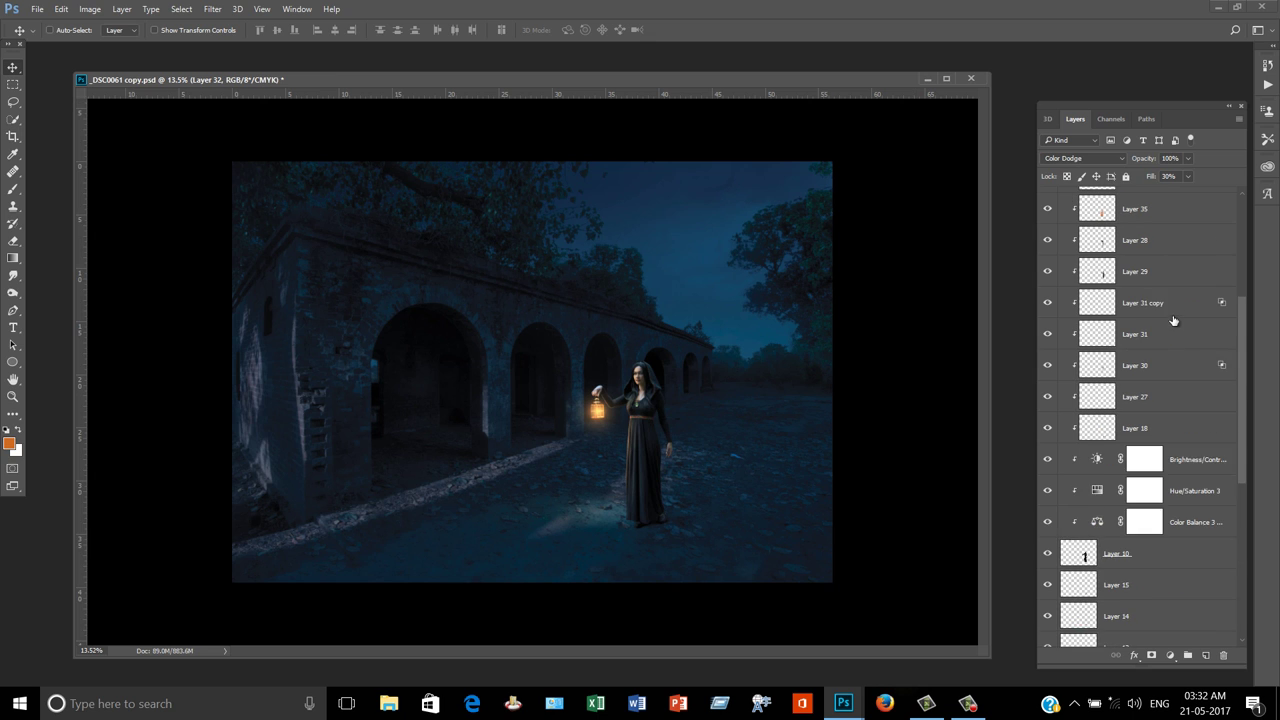
{"action": "scroll", "coordinate": [1173, 320], "scroll_direction": "up", "scroll_amount": 4}
{"action": "left_click", "coordinate": [1180, 205], "text": "shift"}
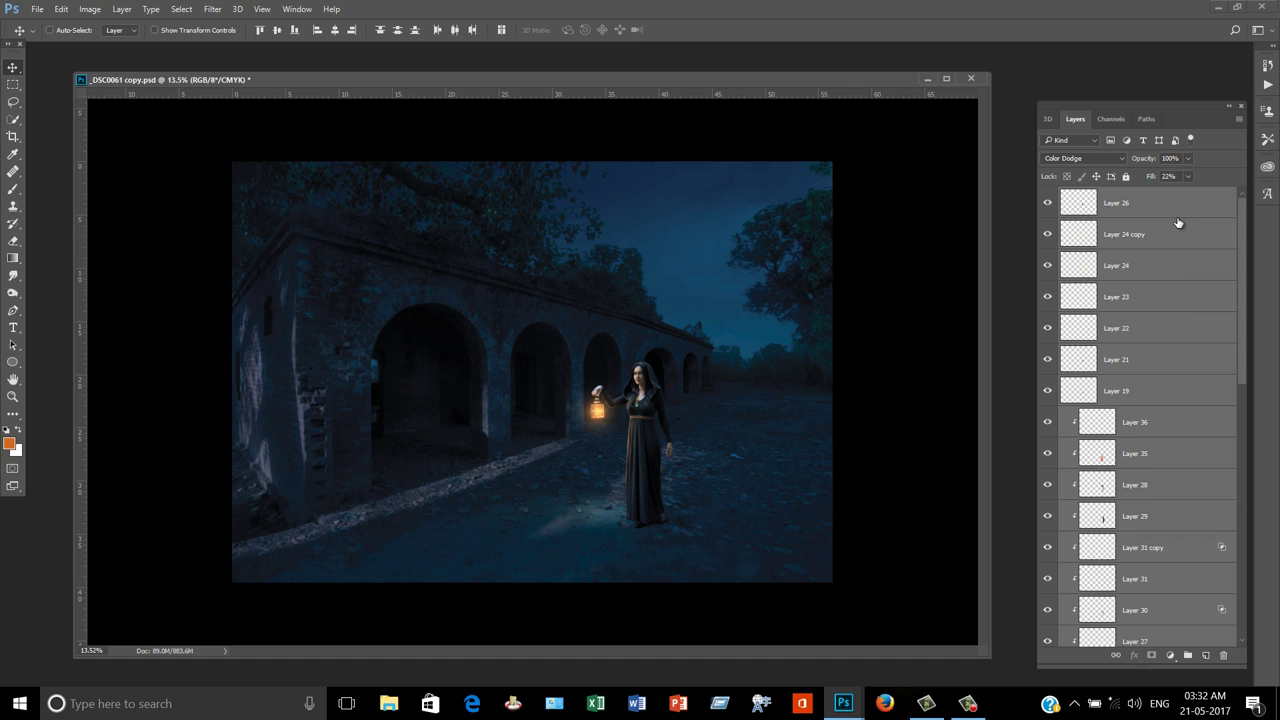
{"action": "left_click", "coordinate": [1187, 656]}
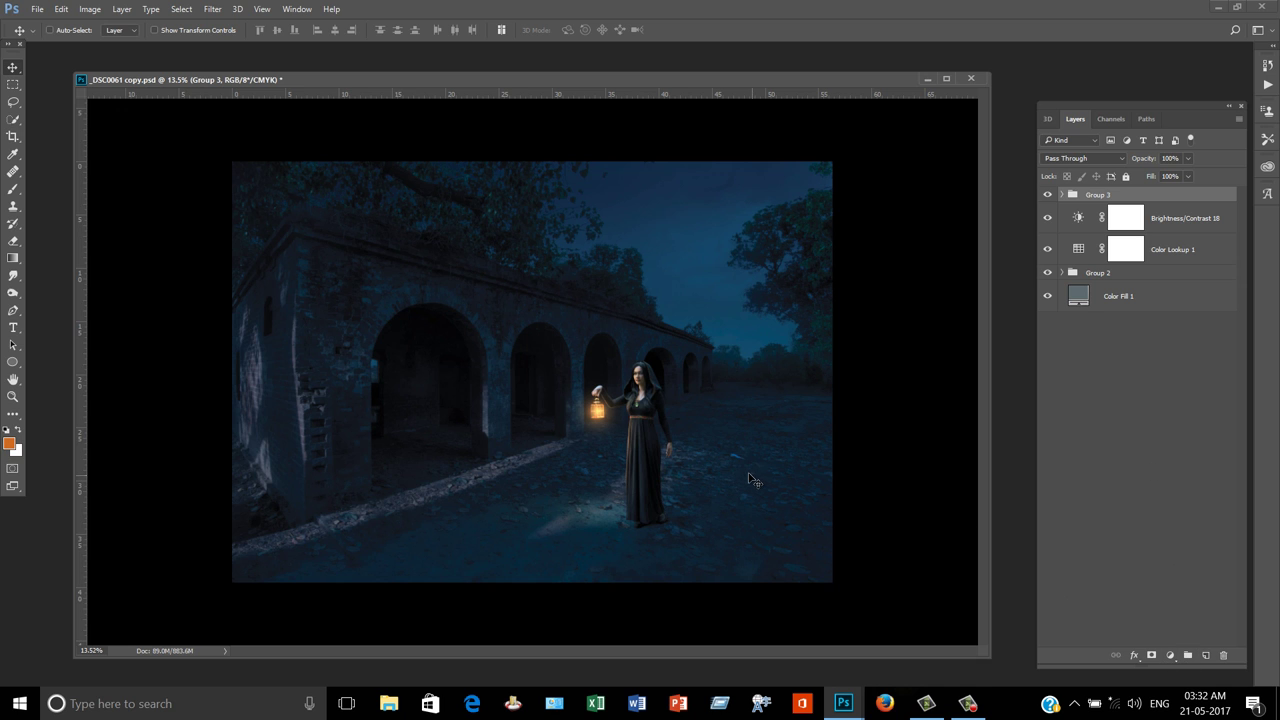
Add a Photo Filter 2 adjustment layer using the Deep Blue filter
{"action": "scroll", "coordinate": [754, 480], "scroll_direction": "up", "scroll_amount": 1}
{"action": "scroll", "coordinate": [713, 465], "scroll_direction": "up", "scroll_amount": 1}
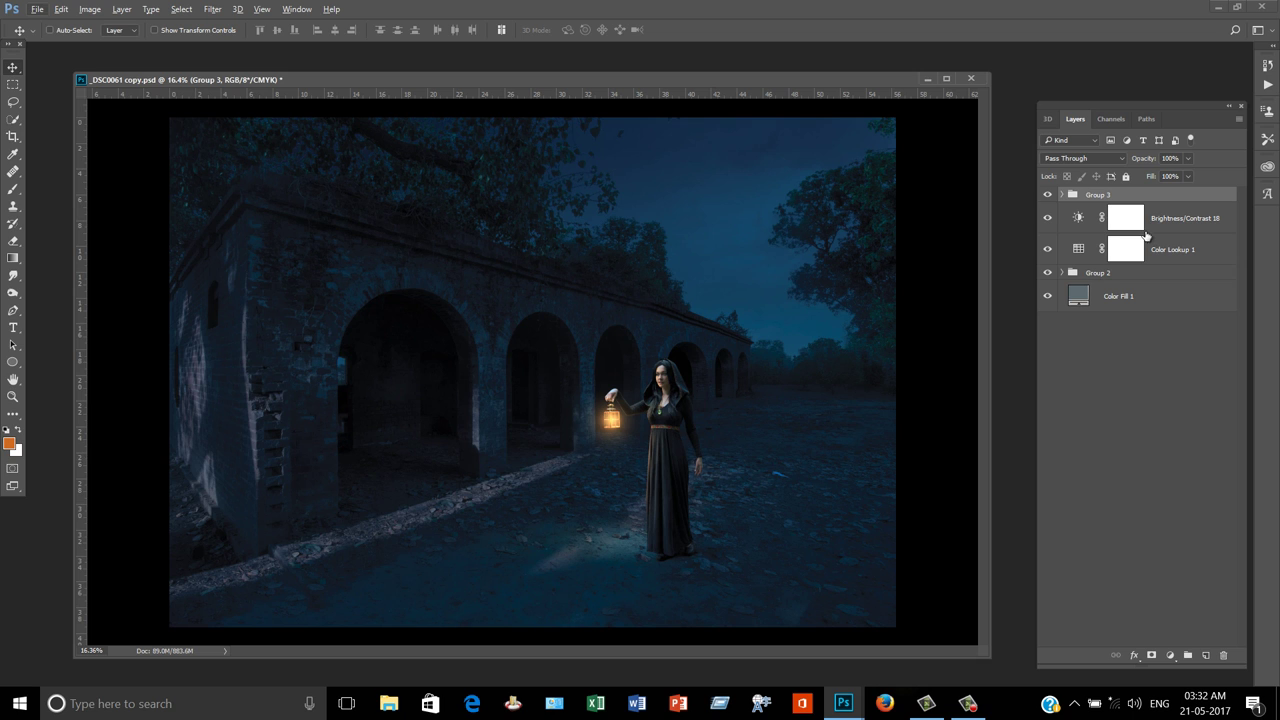
{"action": "left_click", "coordinate": [1170, 655]}
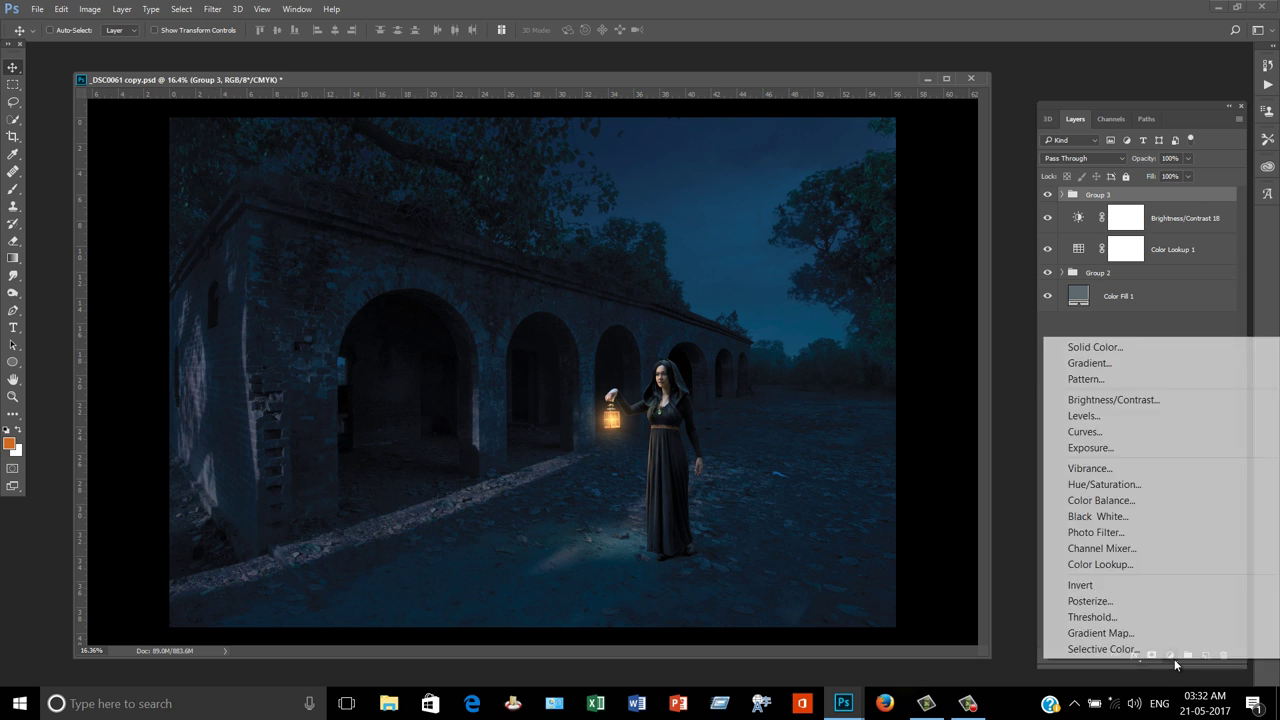
{"action": "left_click", "coordinate": [1131, 532]}
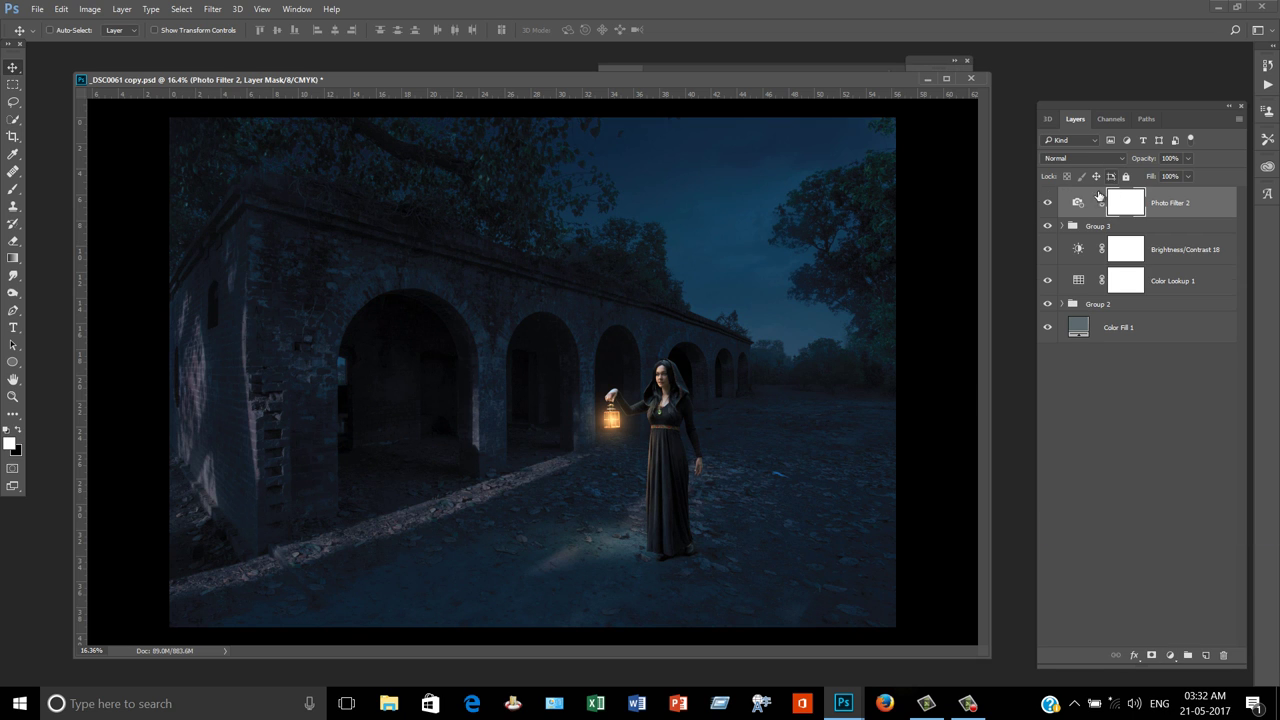
{"action": "double_click", "coordinate": [940, 65]}
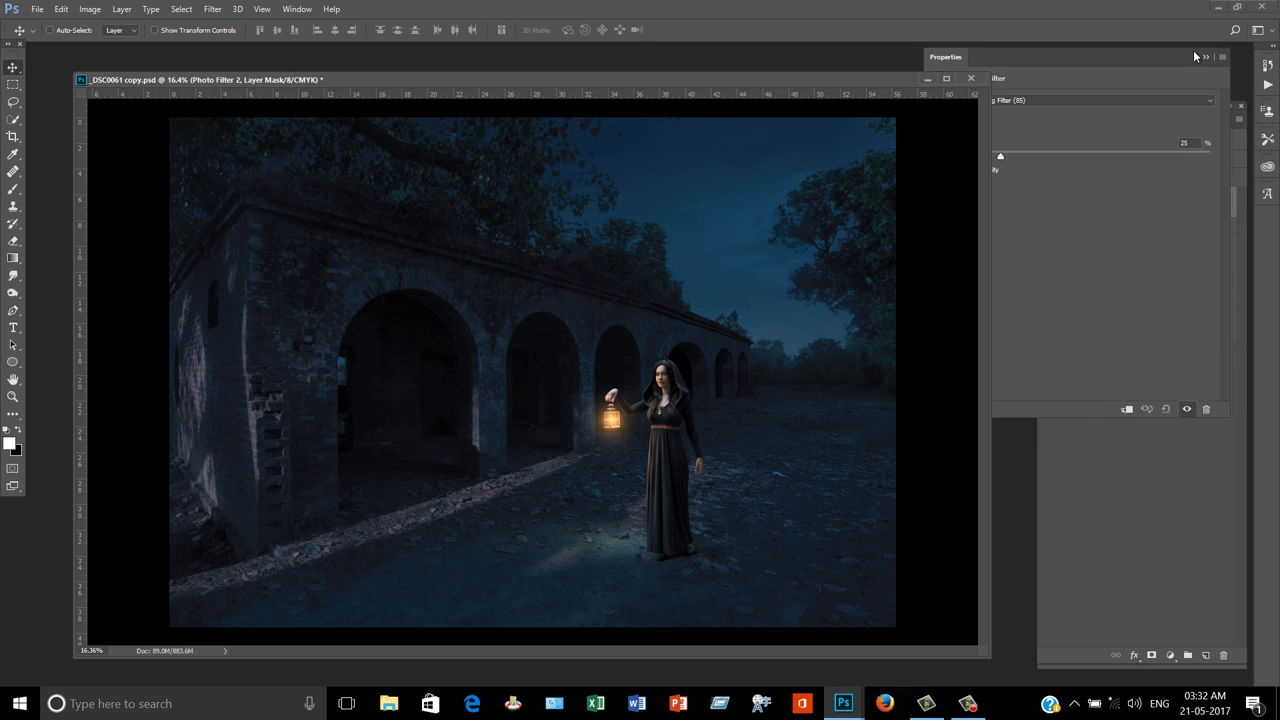
{"action": "left_click", "coordinate": [1157, 97]}
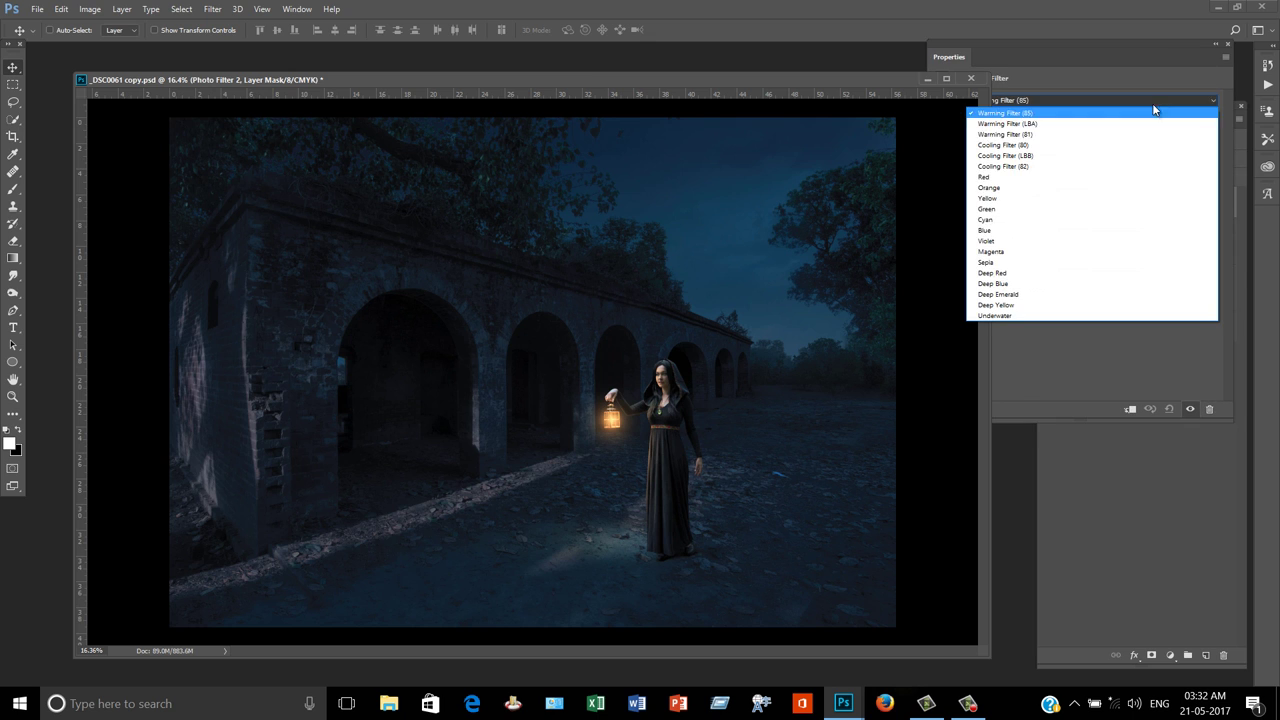
{"action": "left_click", "coordinate": [1057, 282]}
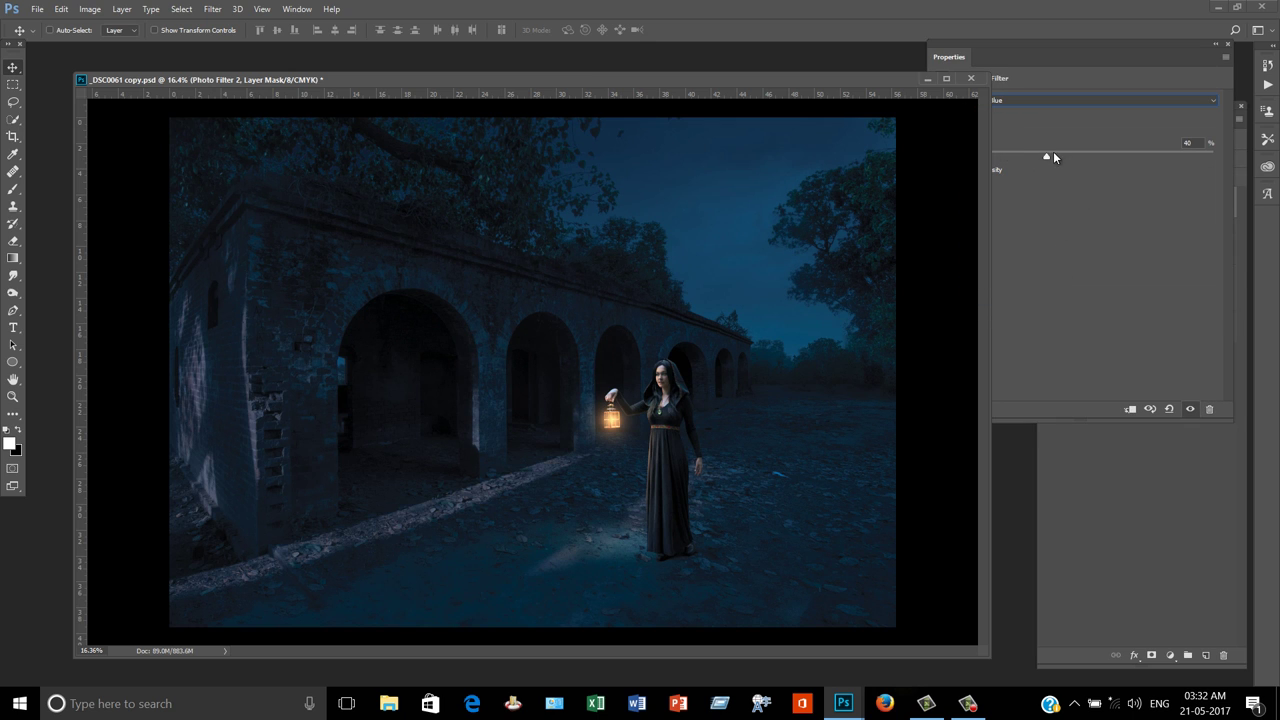
Reposition the Photo Filter 2 settings panel and toggle the layer off and on to compare
{"action": "double_click", "coordinate": [1159, 55]}
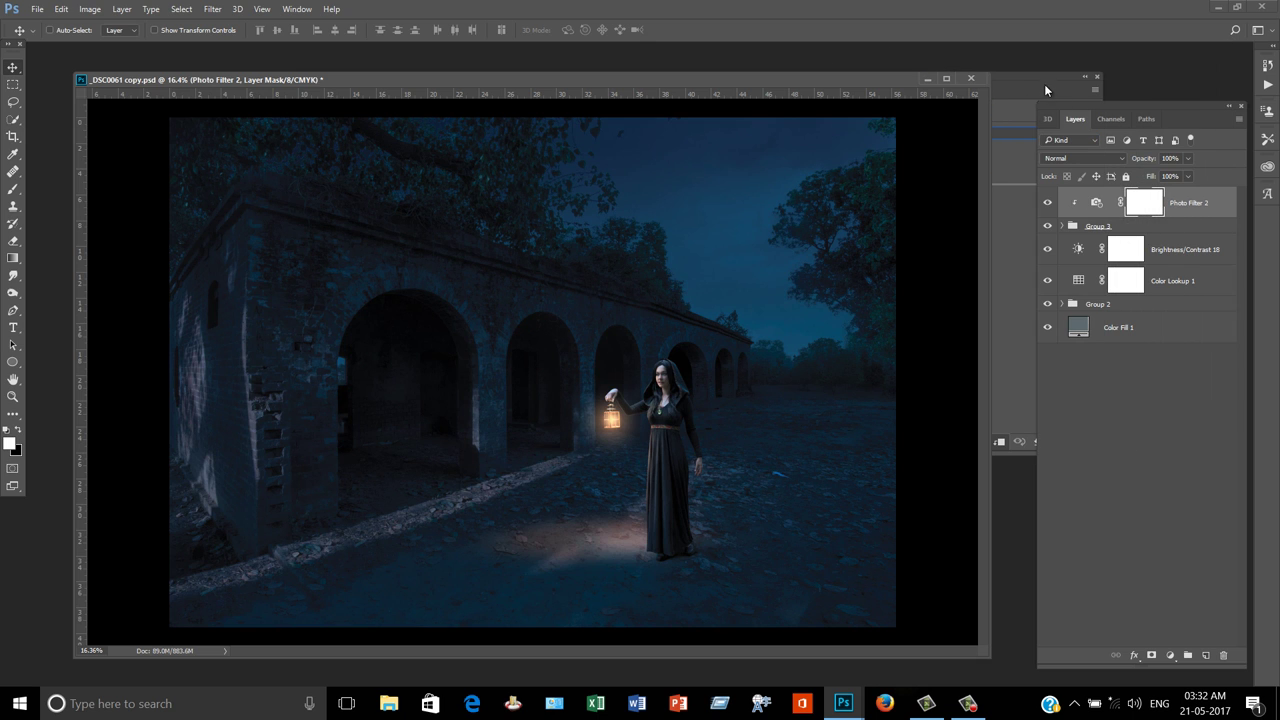
{"action": "double_click", "coordinate": [1044, 82]}
{"action": "left_click_drag", "start_coordinate": [1182, 102], "coordinate": [1154, 79]}
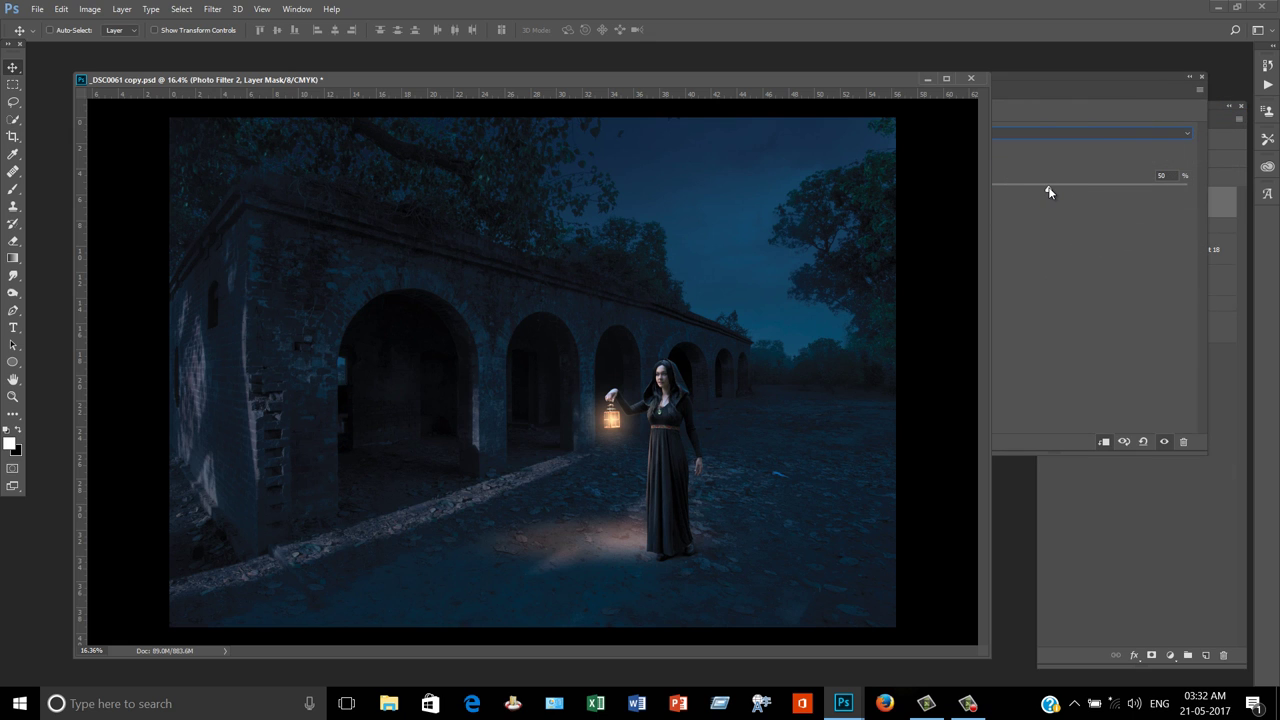
{"action": "left_click", "coordinate": [1189, 77]}
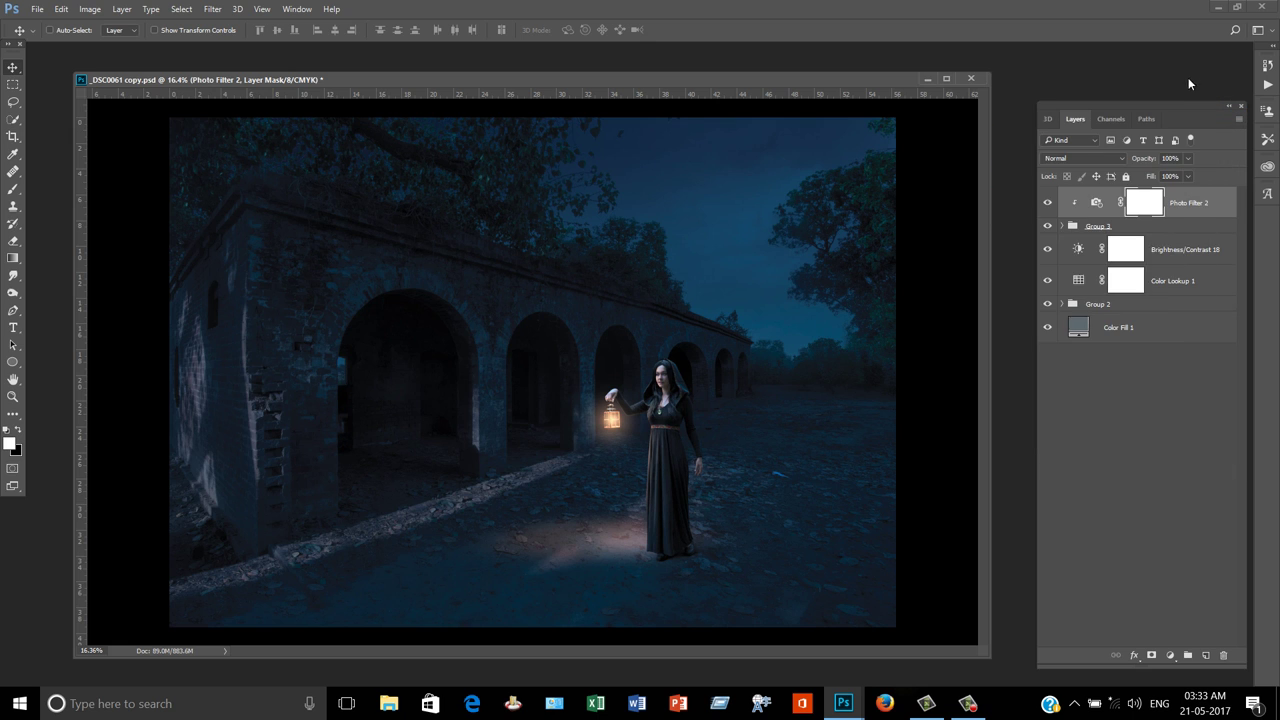
{"action": "left_click", "coordinate": [1048, 205]}
{"action": "left_click", "coordinate": [1050, 206]}
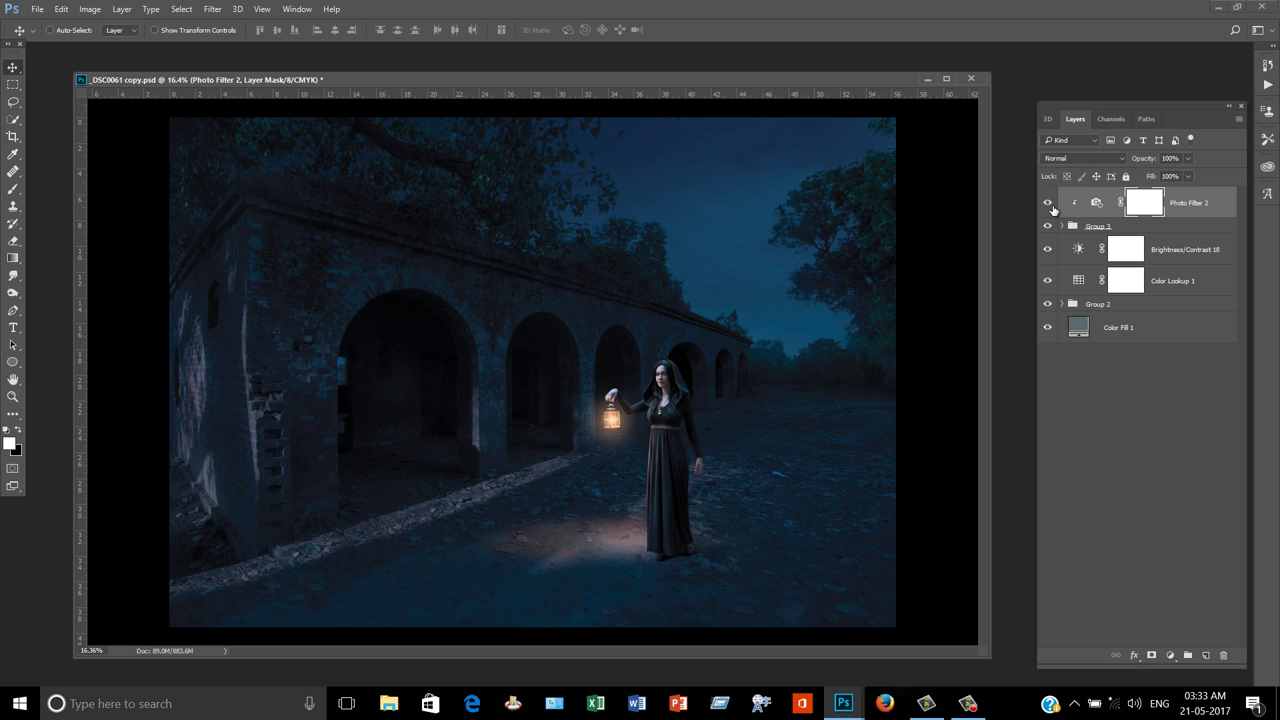